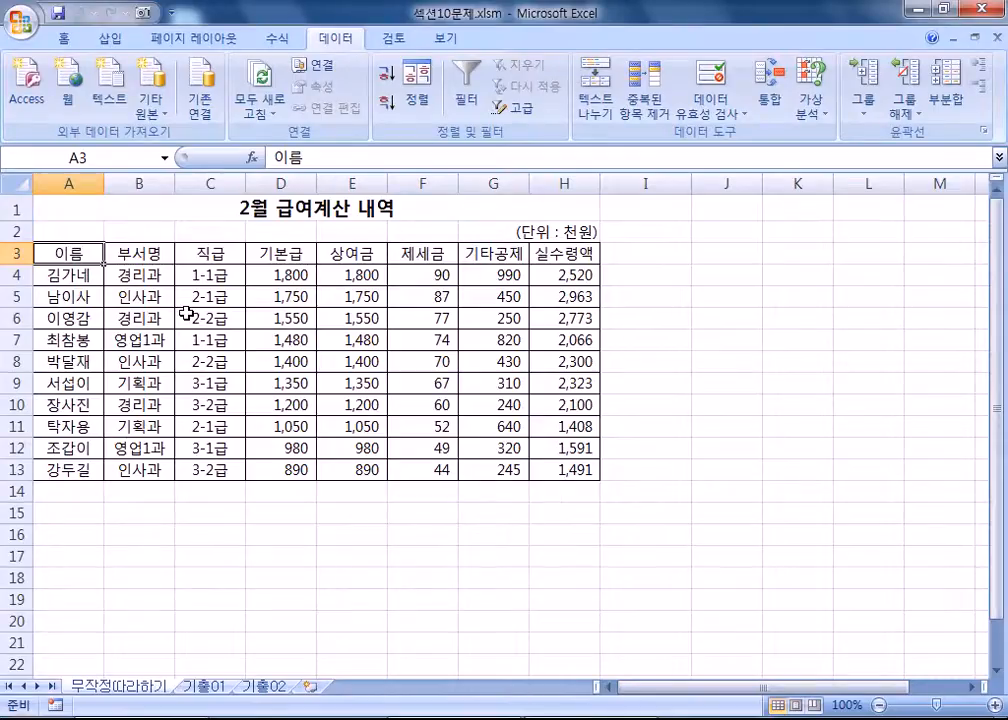
Examine the name, department and grade columns of the February salary table.
drag(55, 274, 82, 470)
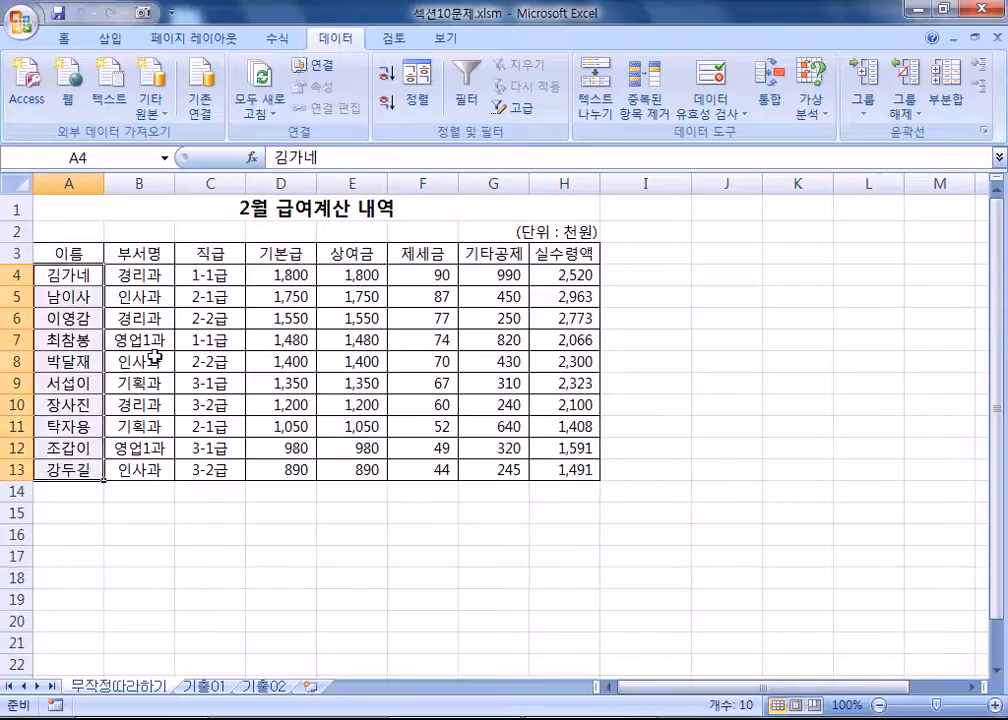
click(138, 182)
click(219, 182)
click(138, 182)
click(207, 182)
click(137, 182)
click(207, 182)
click(163, 182)
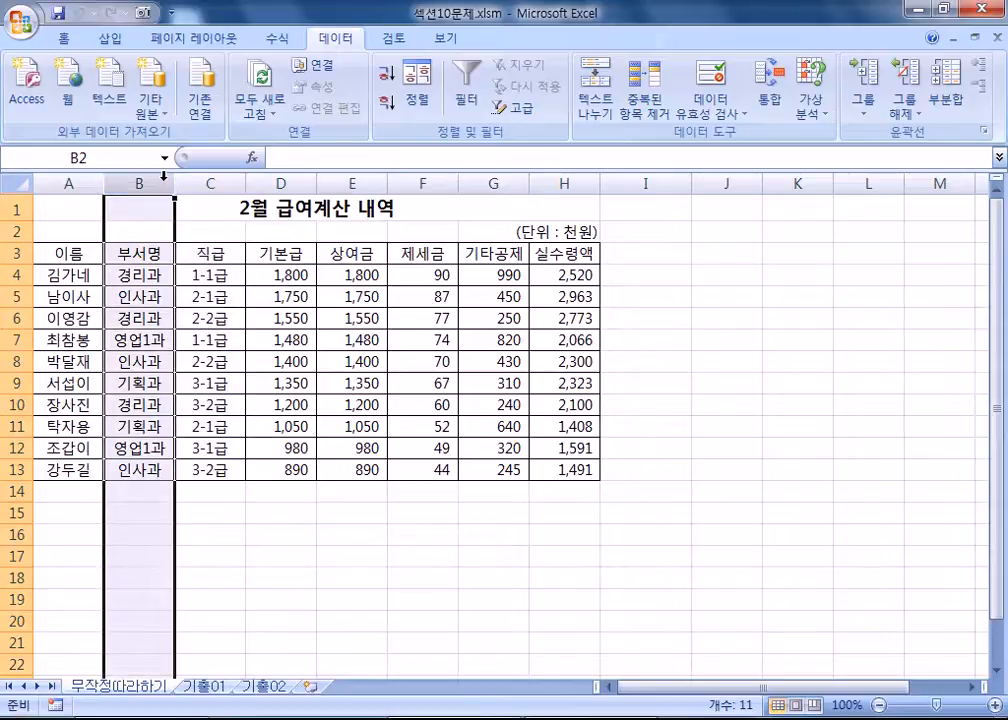
click(149, 272)
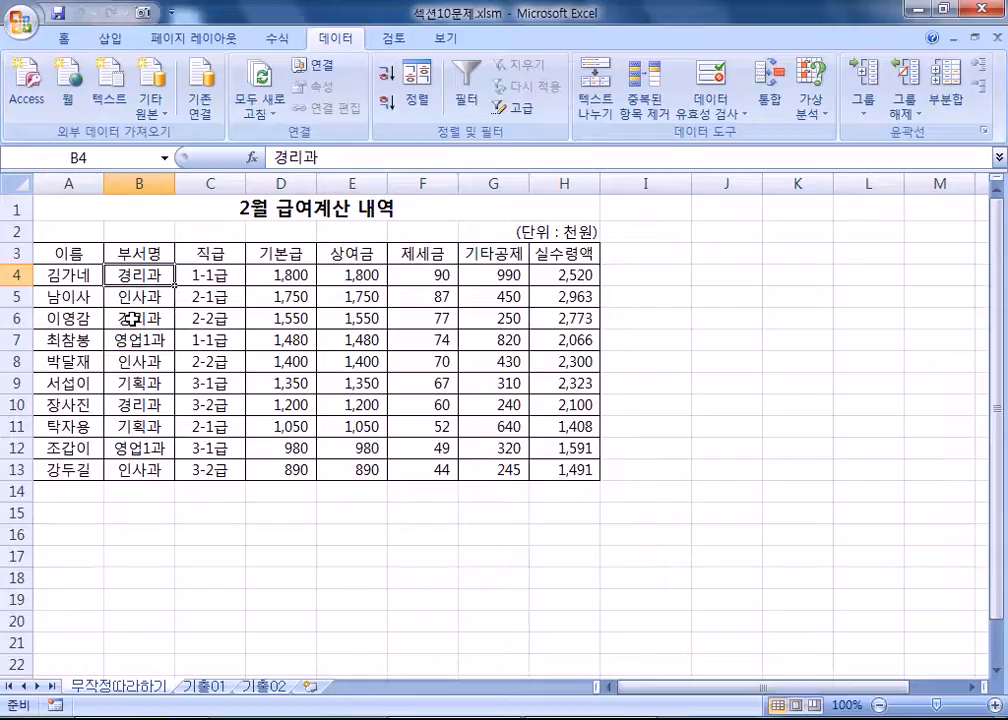
click(207, 182)
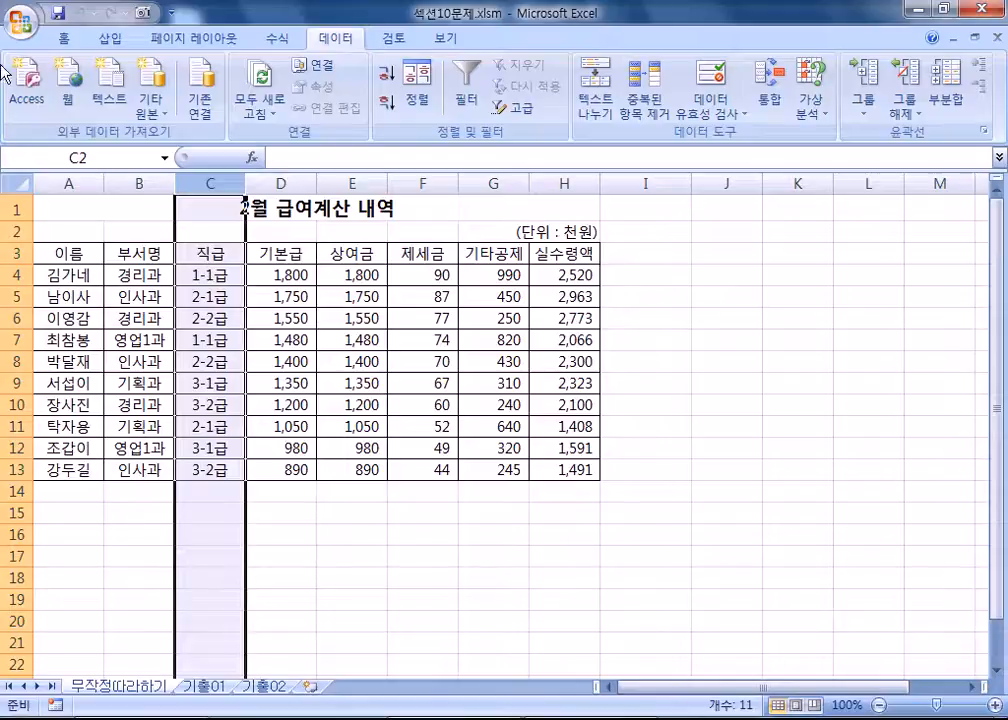
click(155, 295)
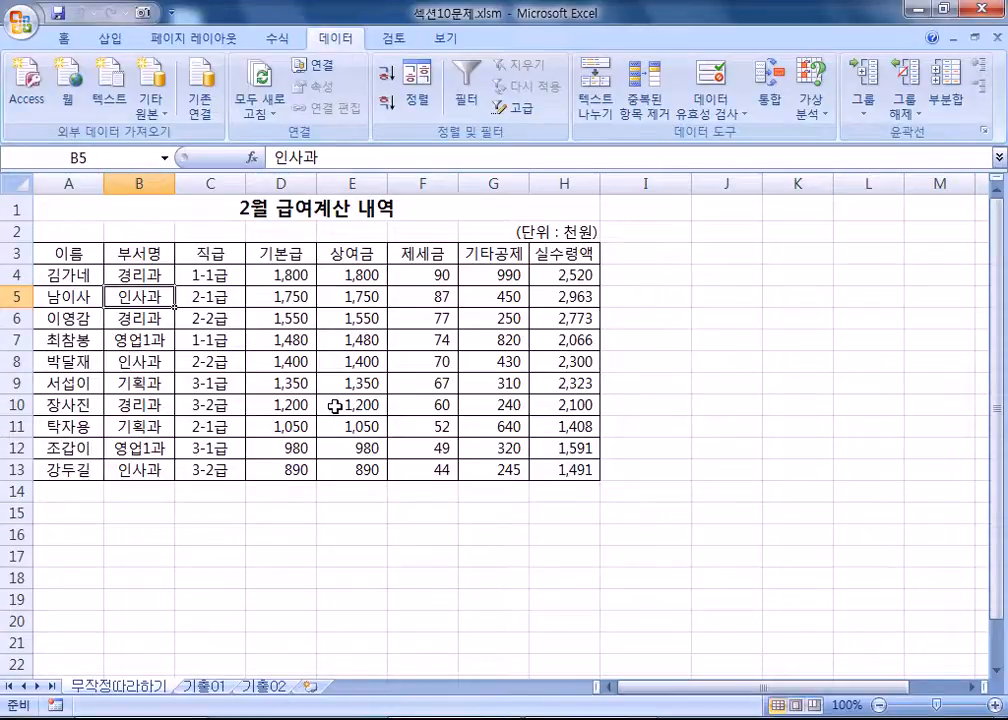
Start creating a PivotTable from the salary table range A3:H13, including its header row.
drag(67, 252, 547, 472)
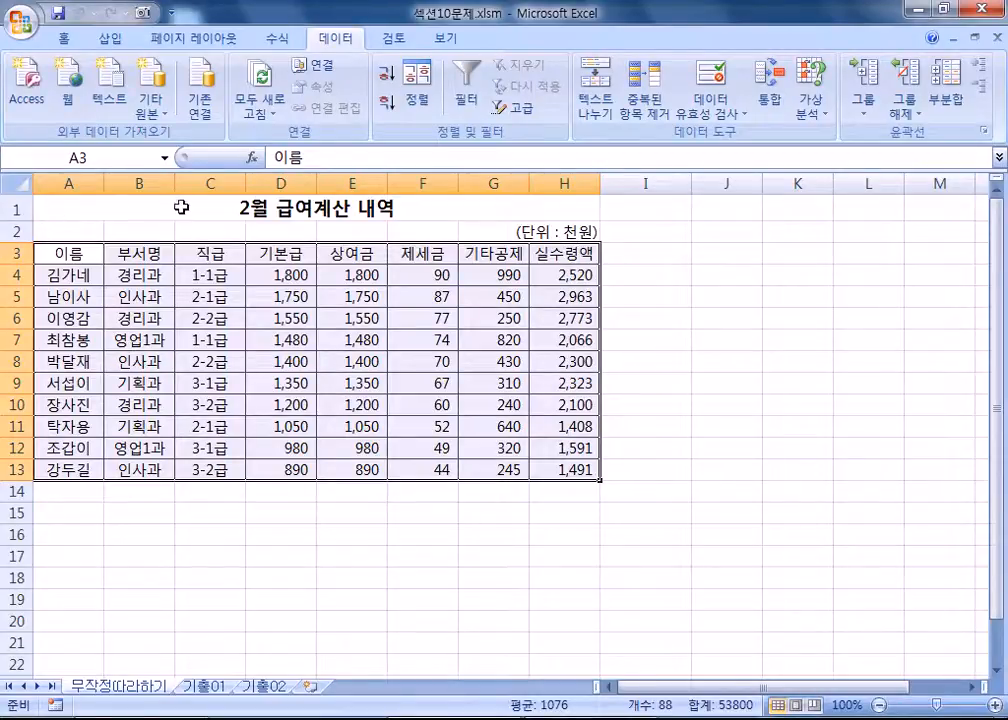
click(310, 279)
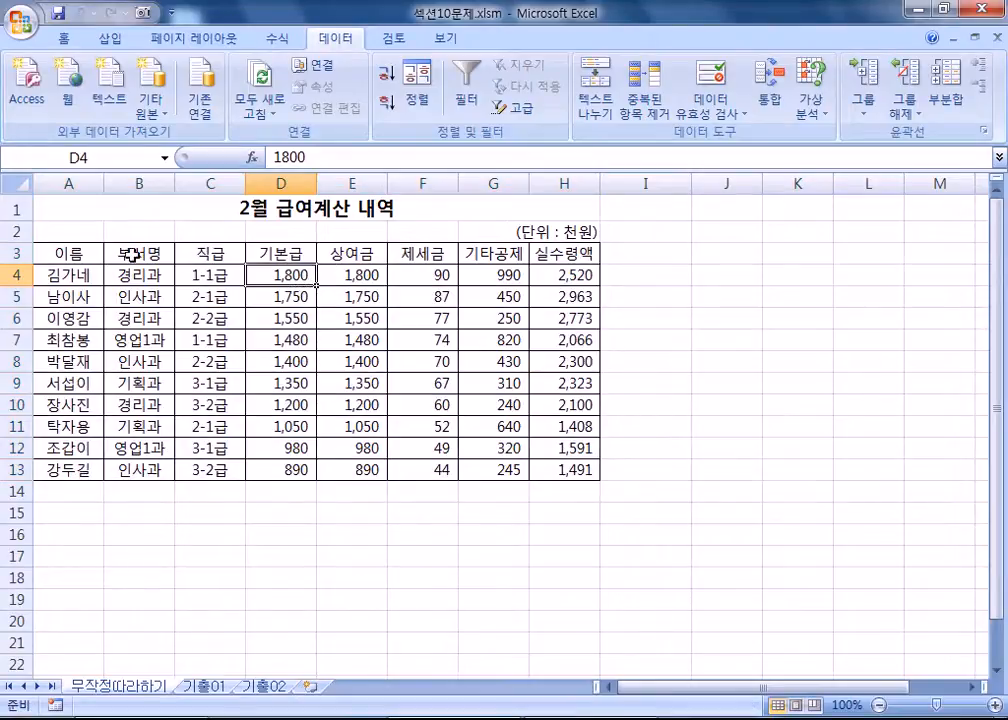
drag(81, 254, 535, 455)
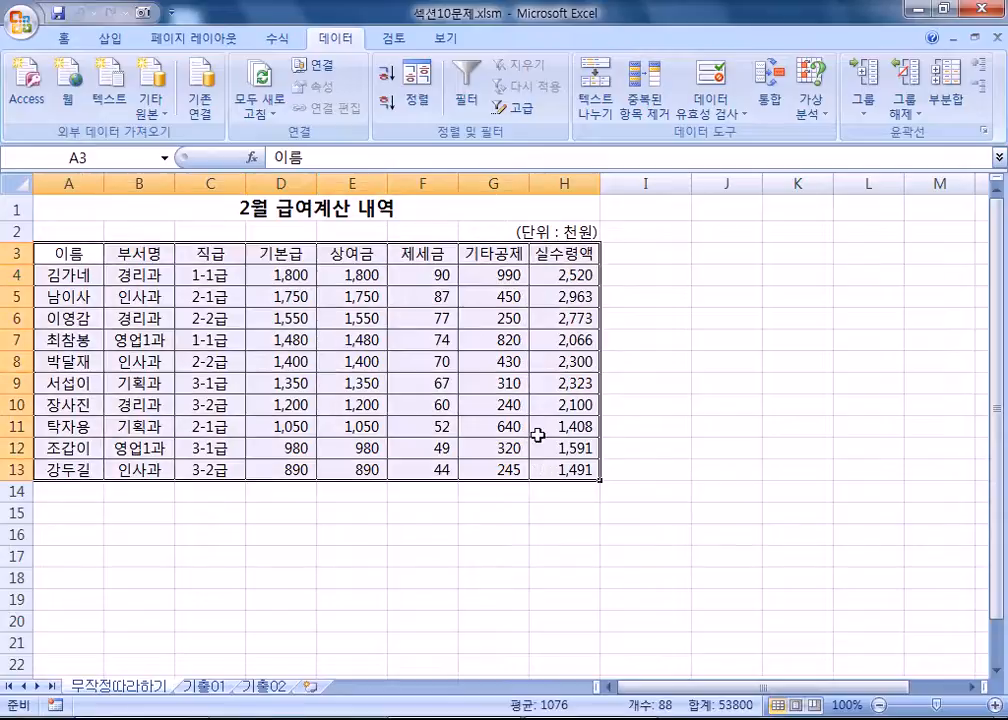
click(126, 44)
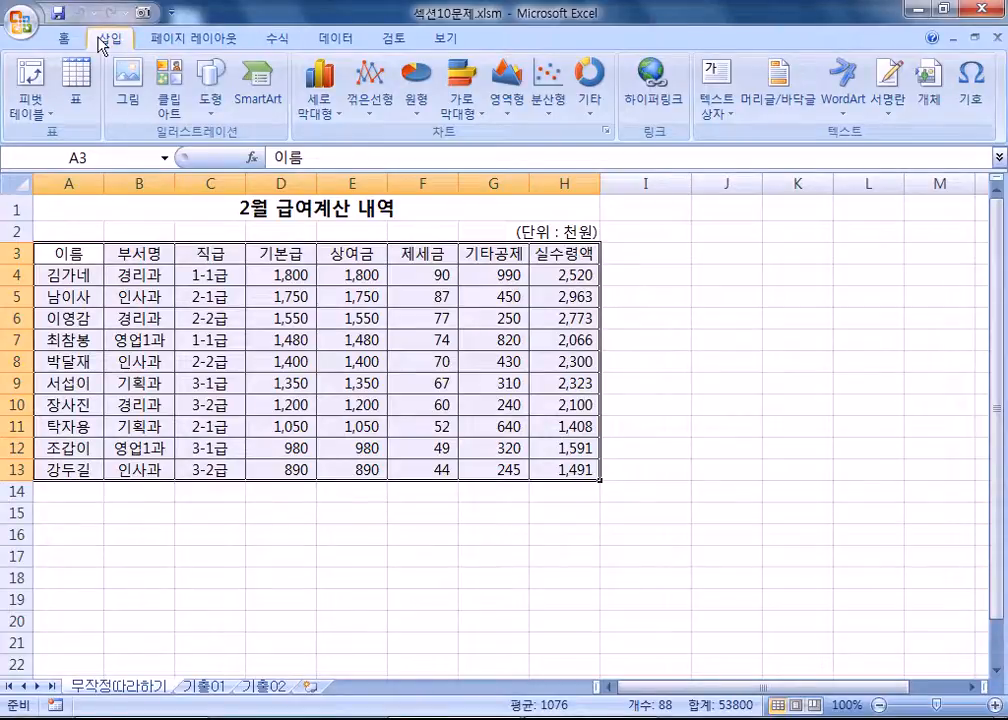
click(40, 116)
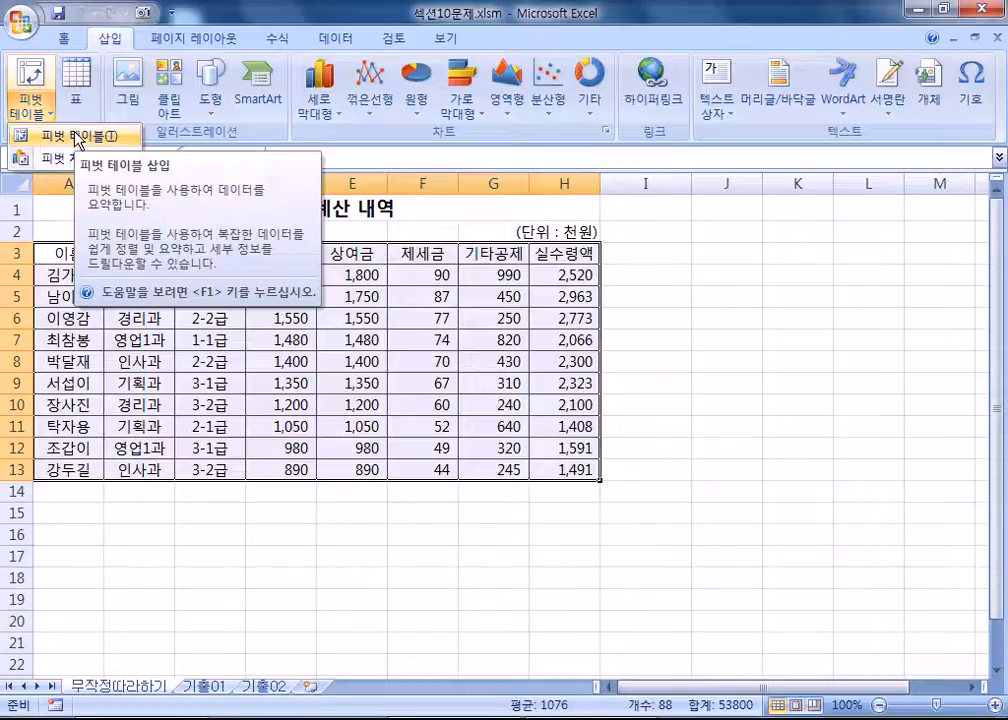
click(78, 136)
drag(407, 202, 472, 222)
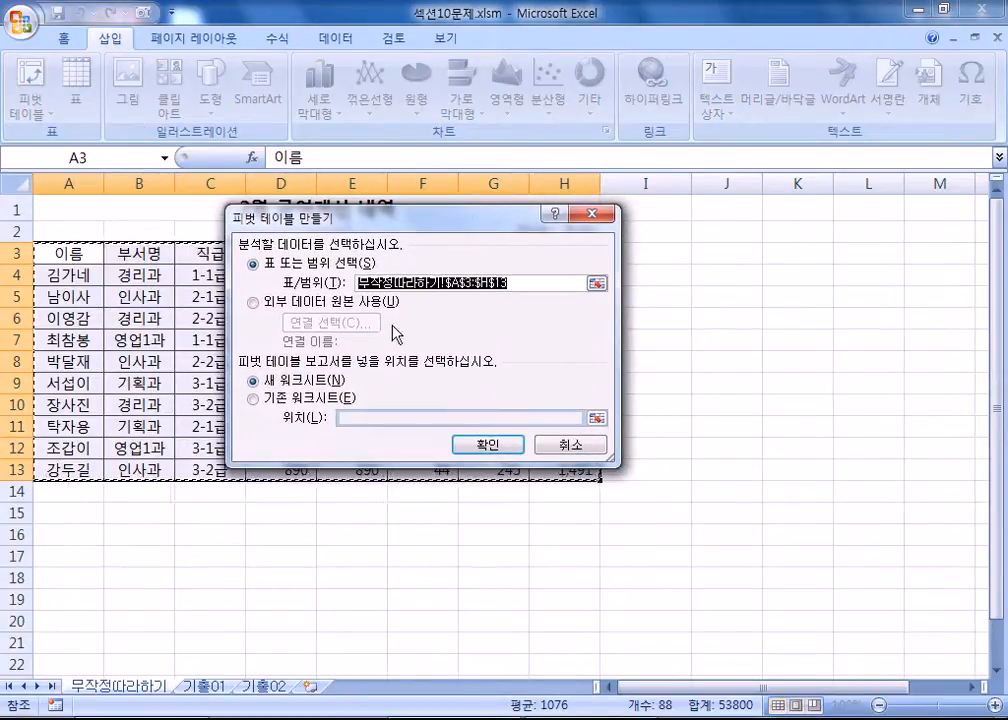
drag(349, 220, 700, 378)
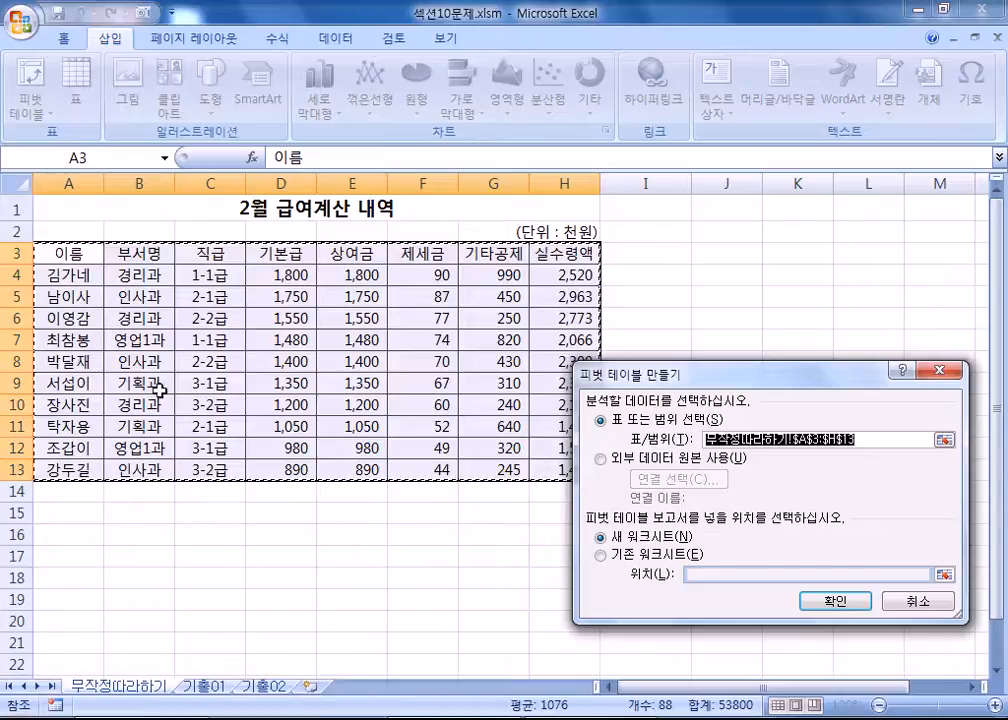
drag(688, 374, 538, 160)
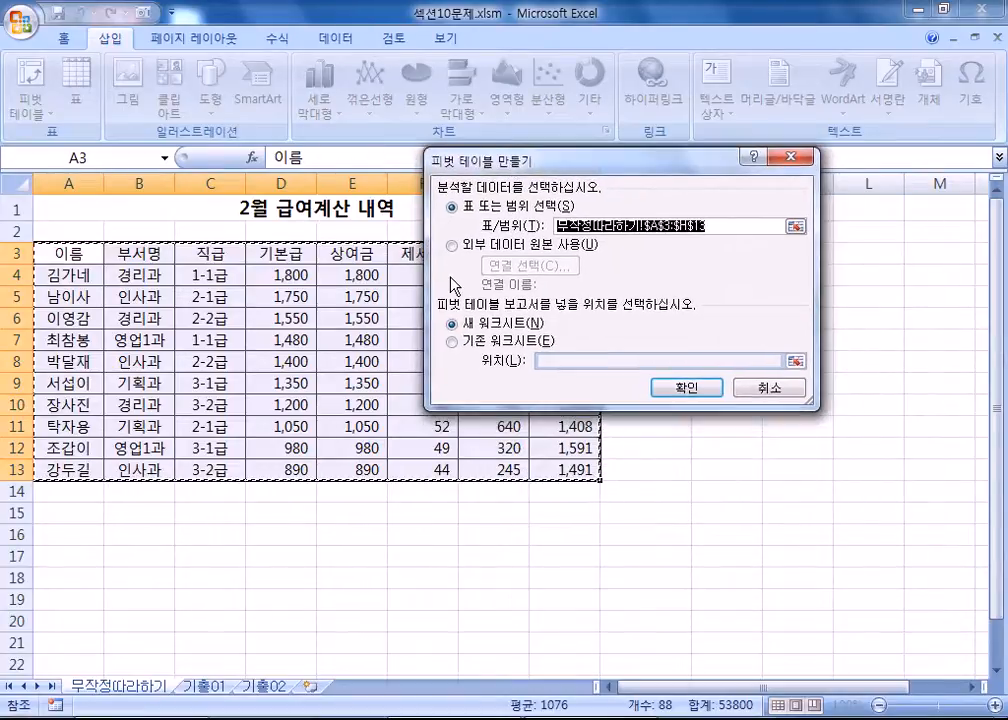
Choose the existing worksheet as the destination for the PivotTable report.
click(464, 348)
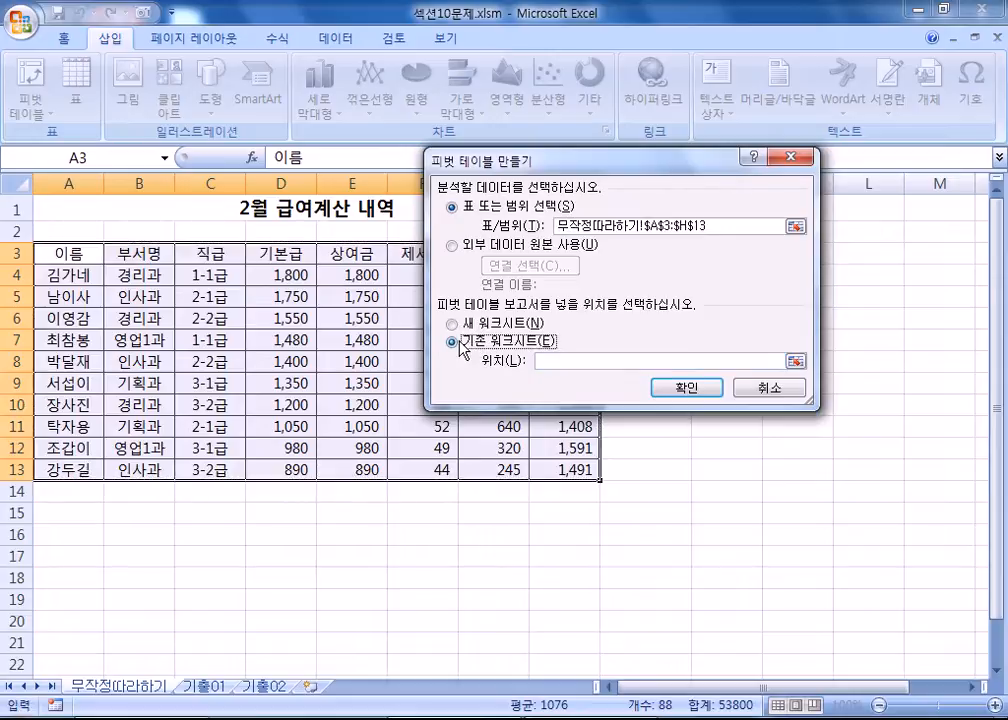
click(479, 326)
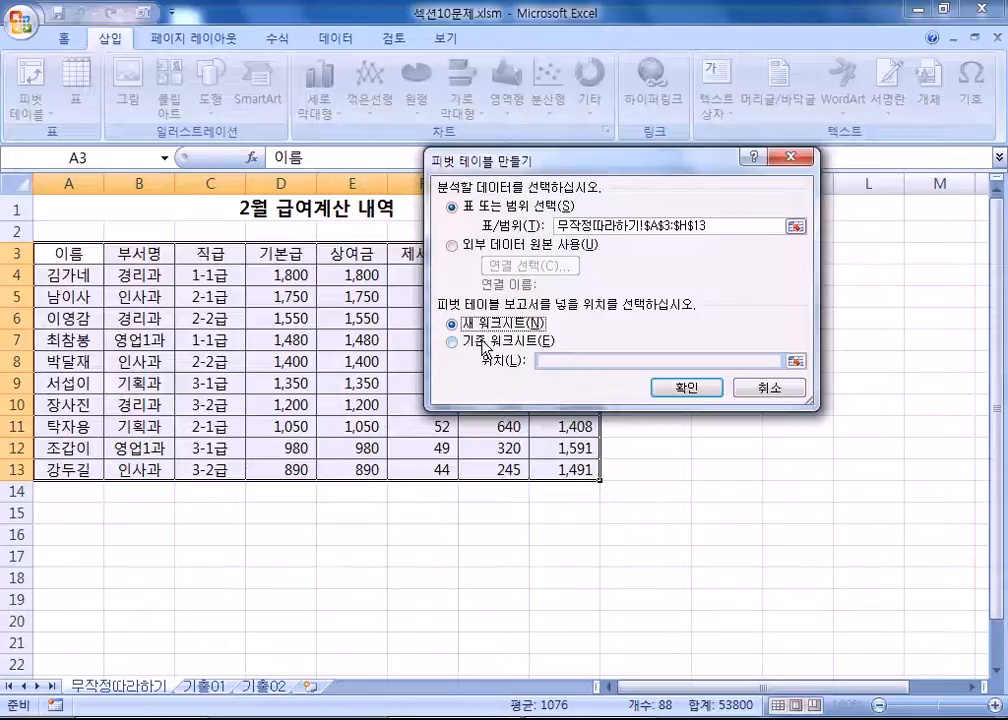
click(485, 342)
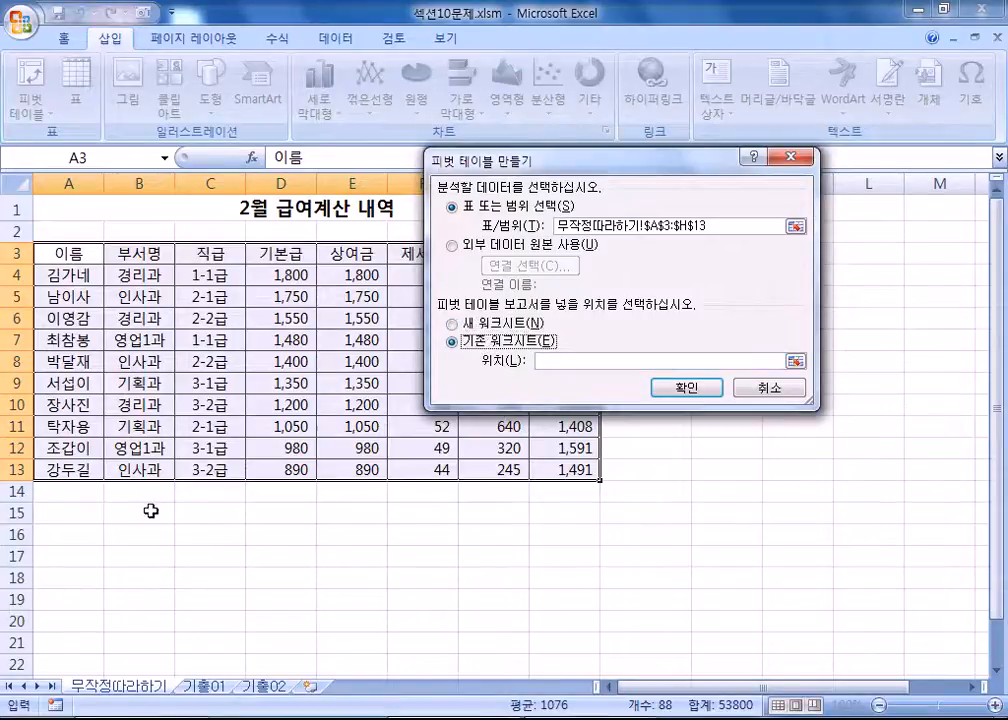
scroll(87, 538, down, 2)
click(74, 484)
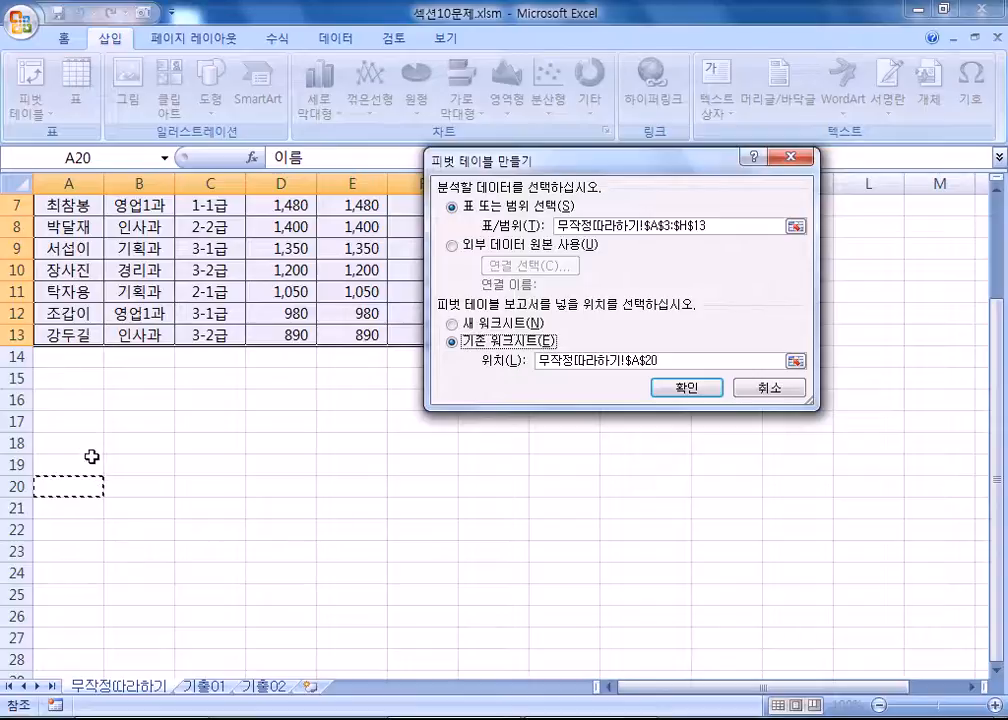
click(79, 422)
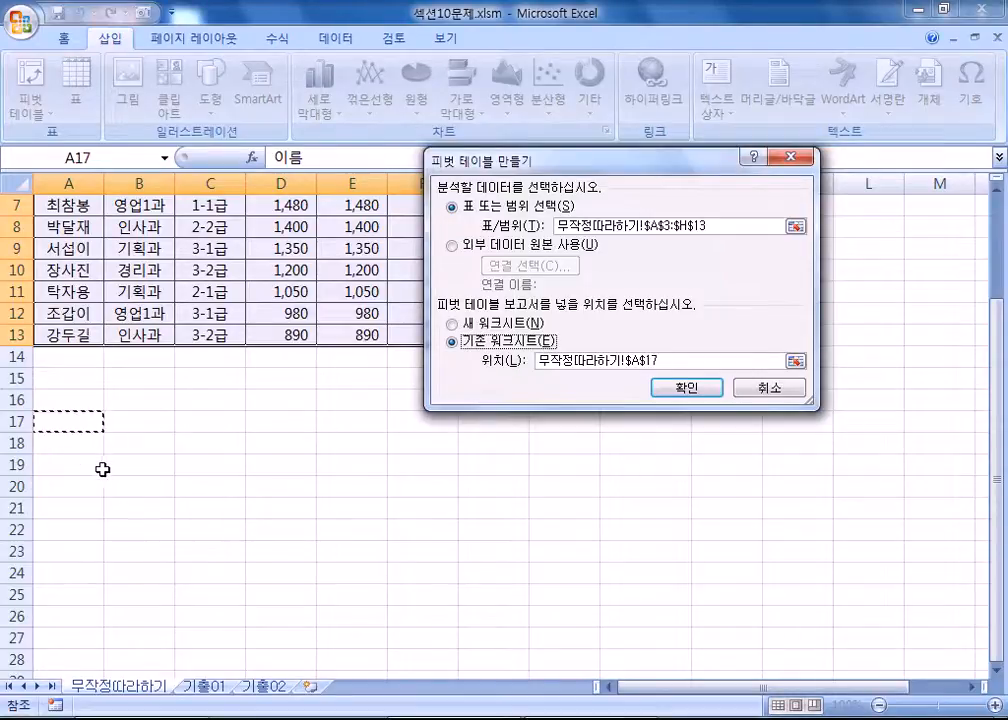
click(492, 324)
click(517, 343)
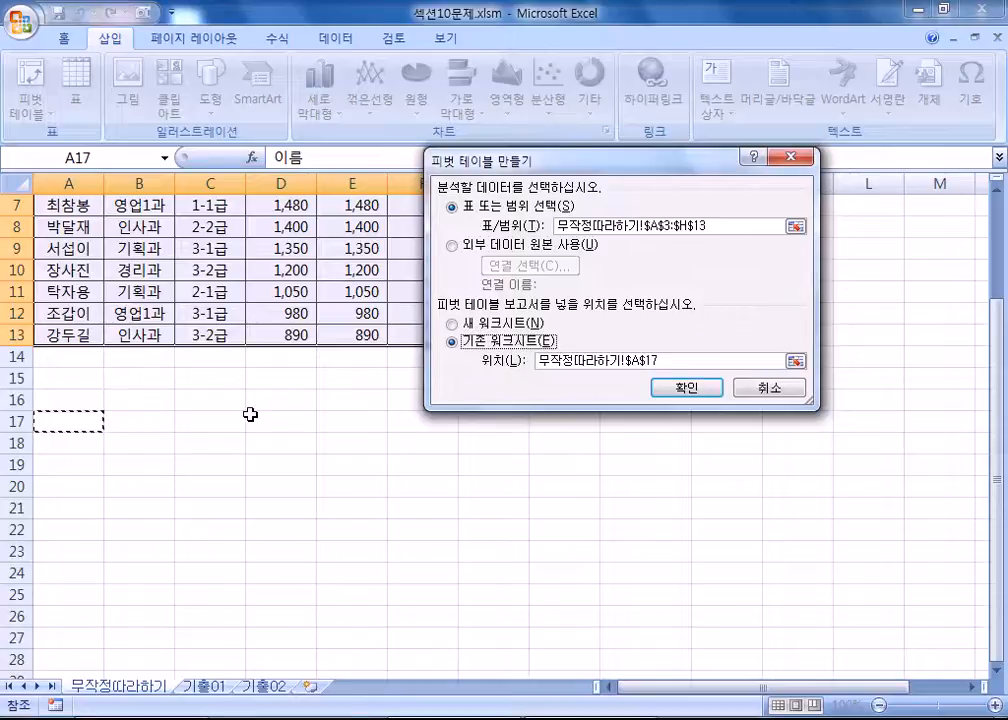
click(60, 483)
click(600, 365)
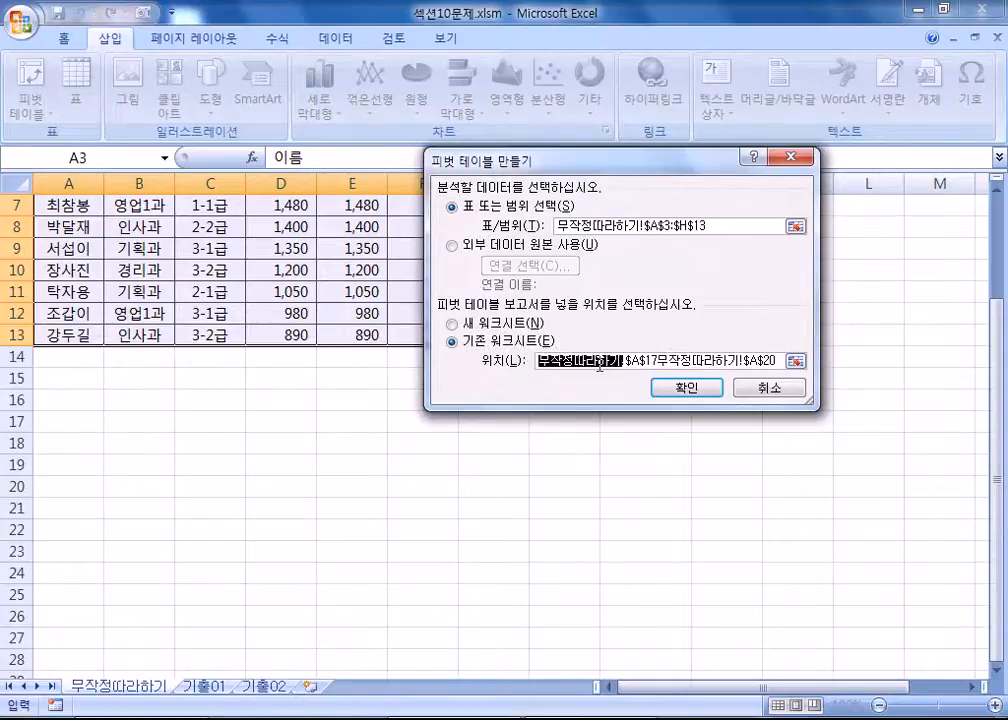
drag(548, 364, 900, 364)
key(BackSpace)
key(BackSpace)
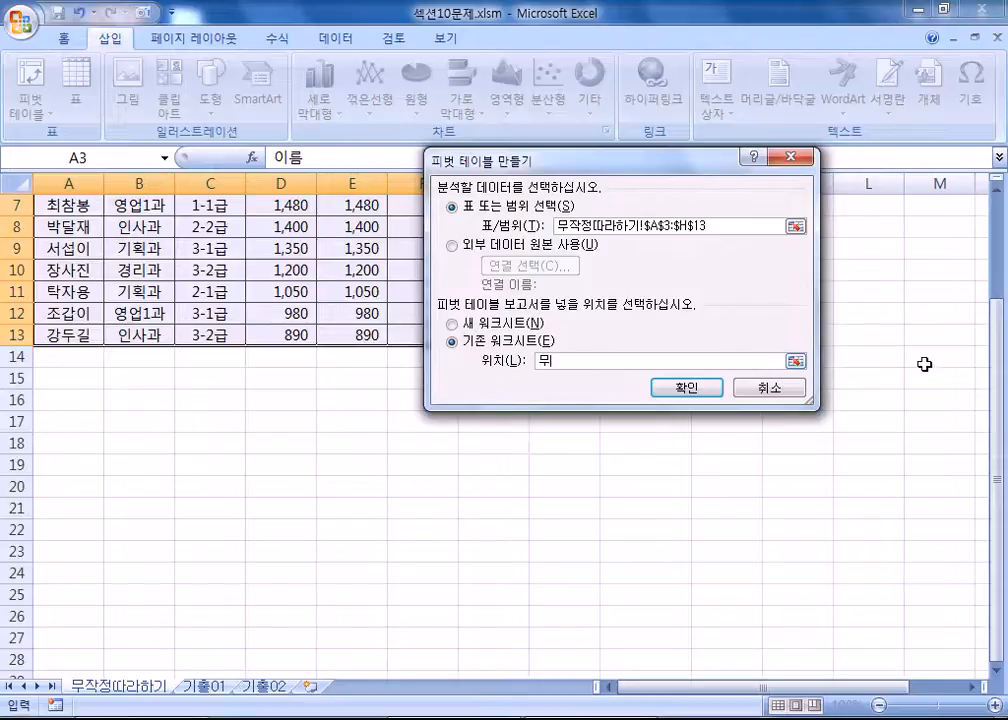
key(Return)
Set the report location to cell A20 of the 무작정따라하기 sheet and create the PivotTable.
click(52, 490)
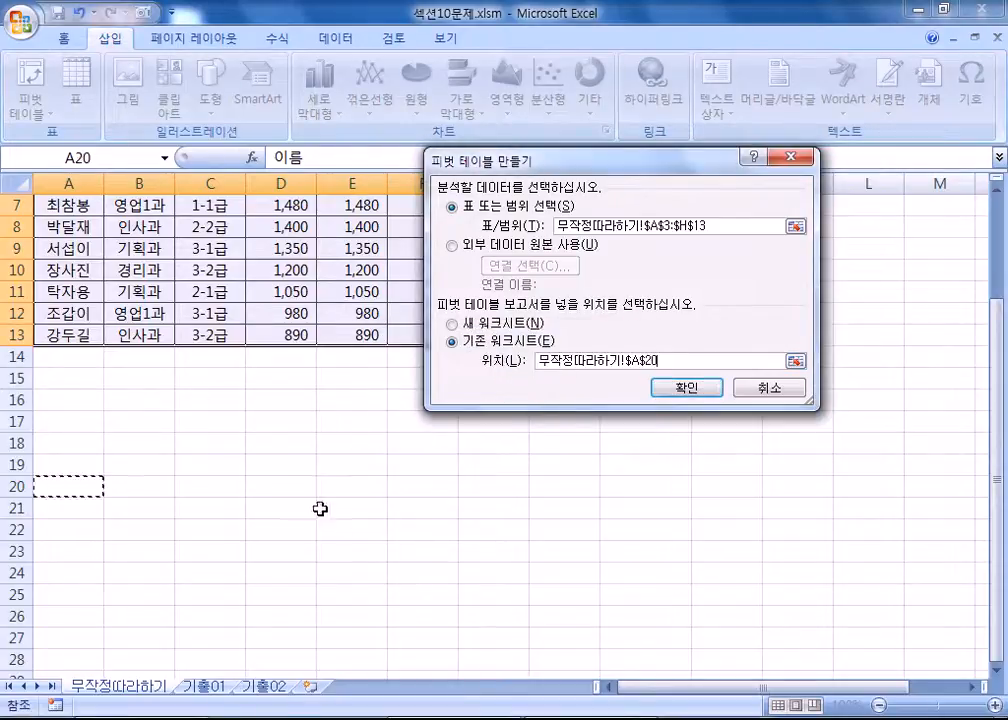
click(684, 388)
Float the PivotTable field list over the sheet, beside the empty PivotTable.
drag(791, 193, 490, 121)
drag(529, 404, 518, 550)
scroll(355, 326, down, 1)
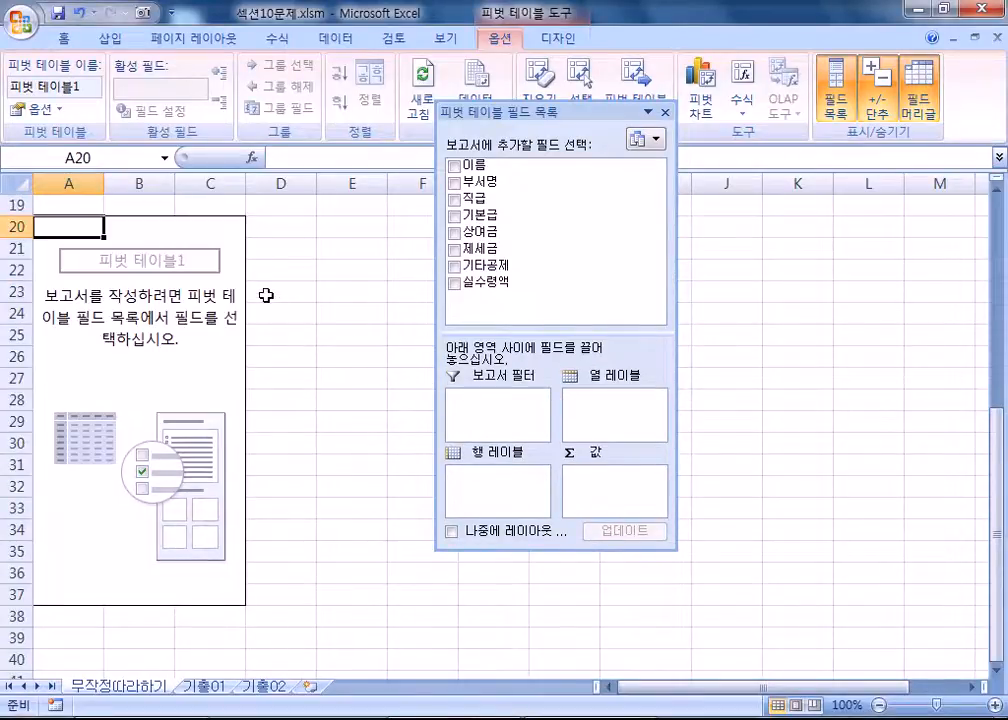
drag(562, 112, 985, 185)
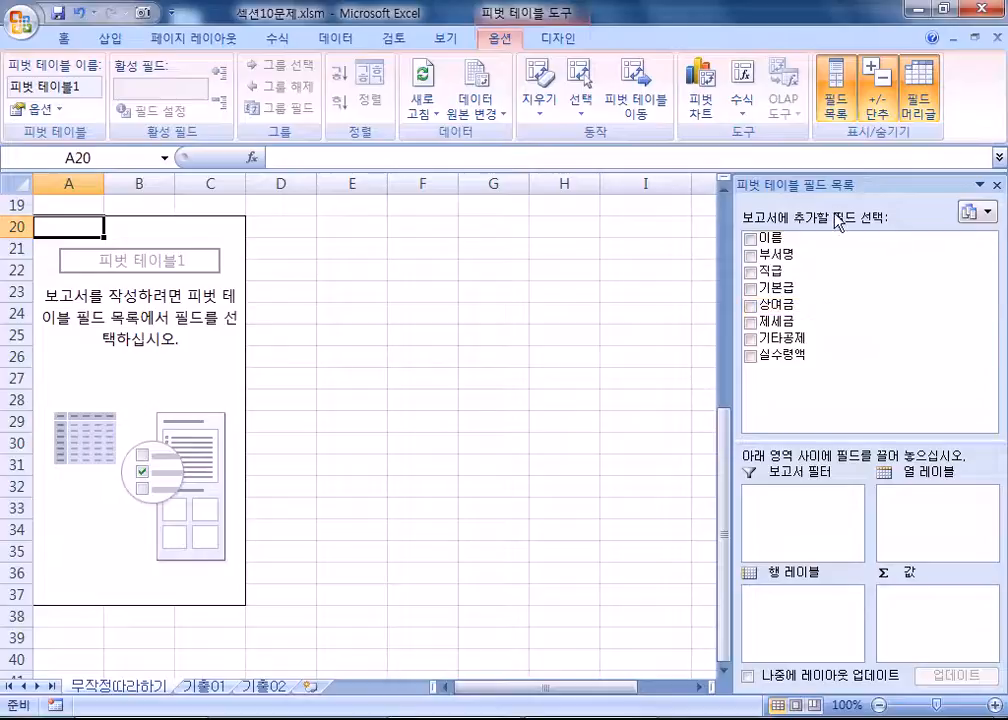
drag(768, 181, 427, 148)
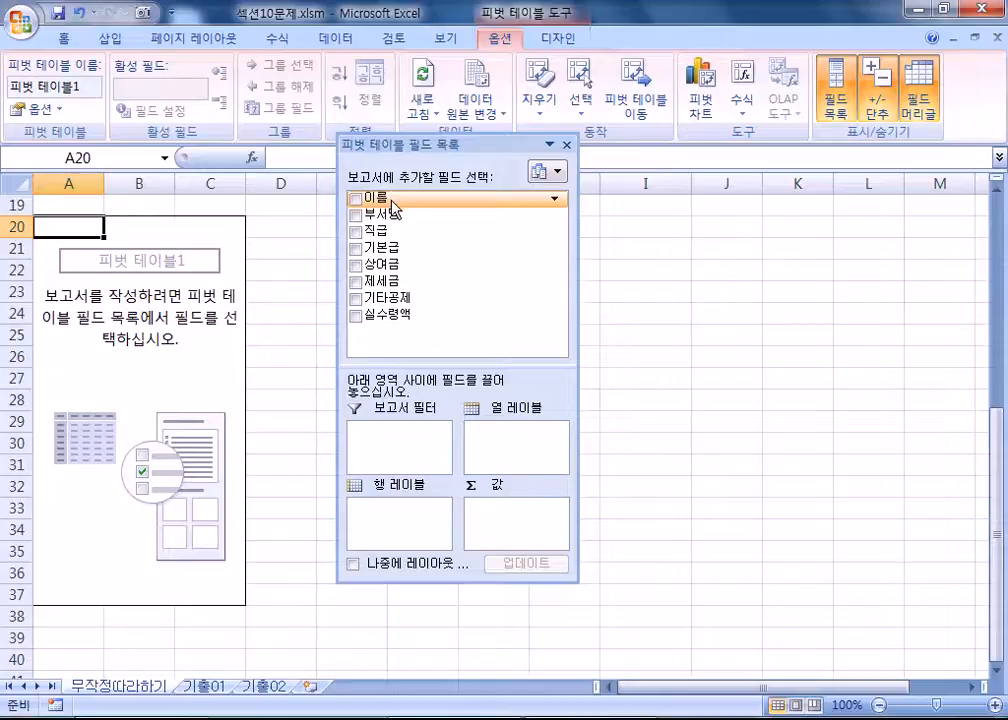
drag(393, 208, 386, 440)
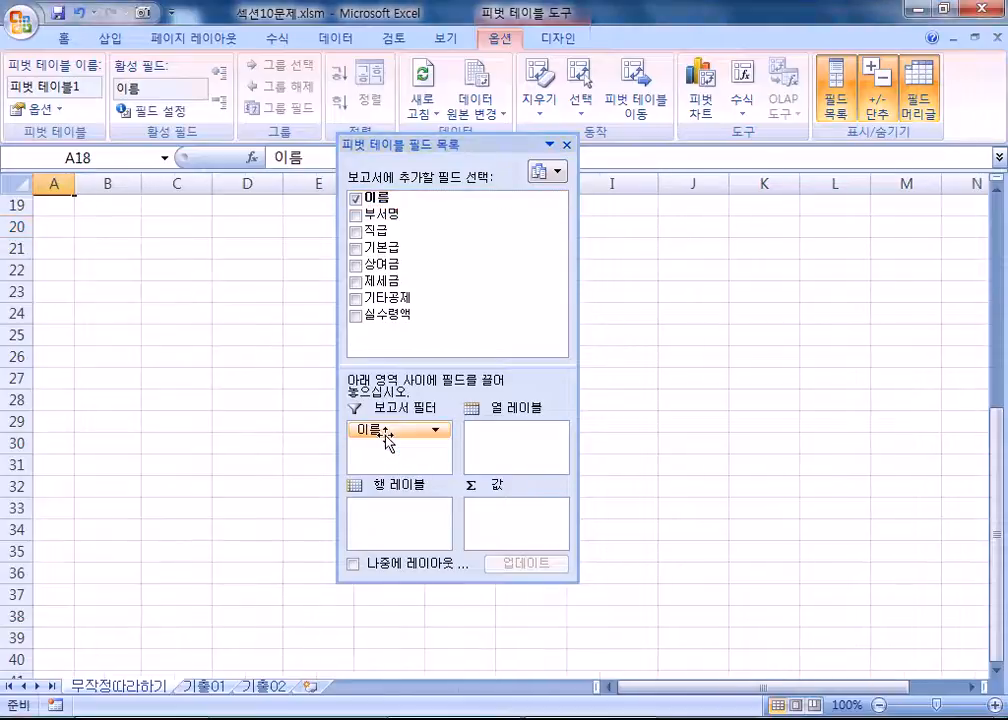
scroll(125, 440, up, 3)
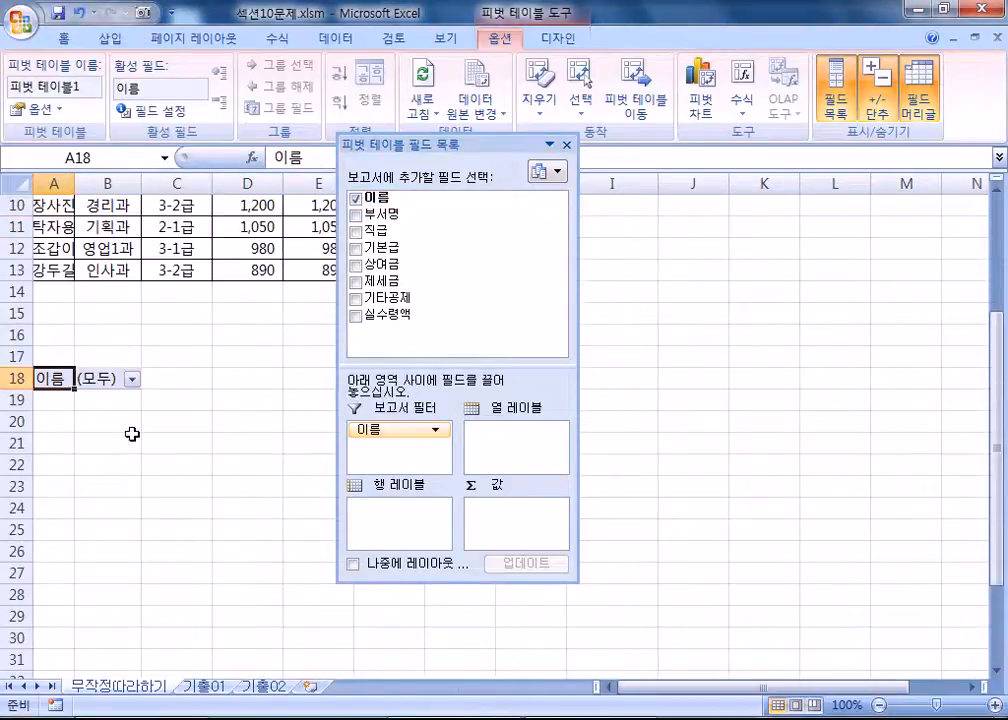
drag(410, 432, 245, 458)
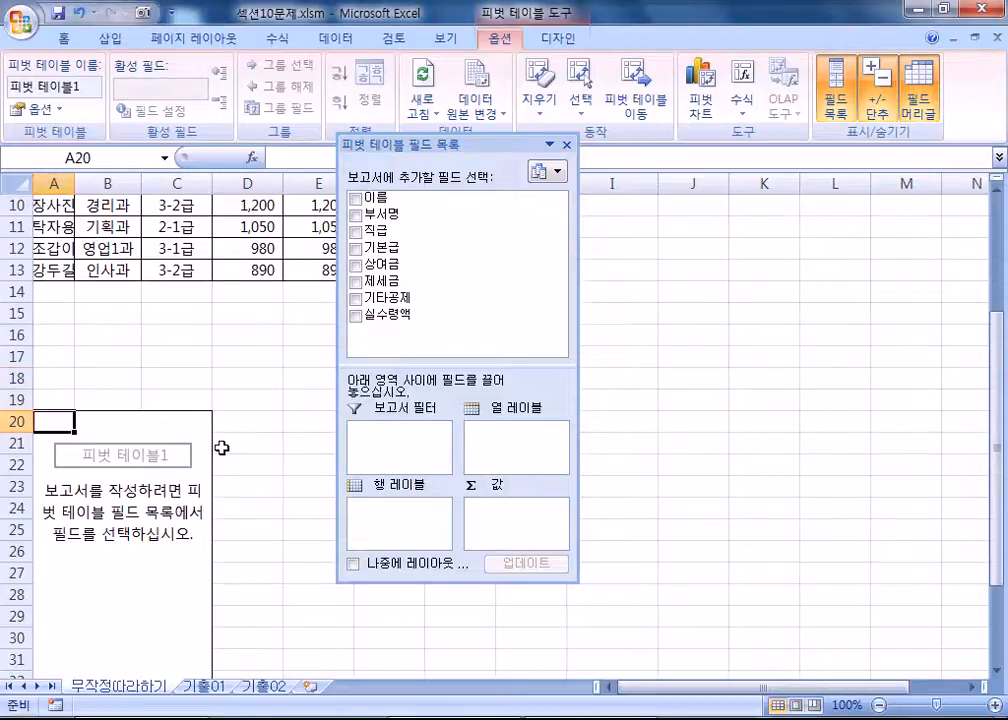
Add the 이름 field to the PivotTable as its report filter.
scroll(227, 450, down, 1)
drag(386, 210, 396, 432)
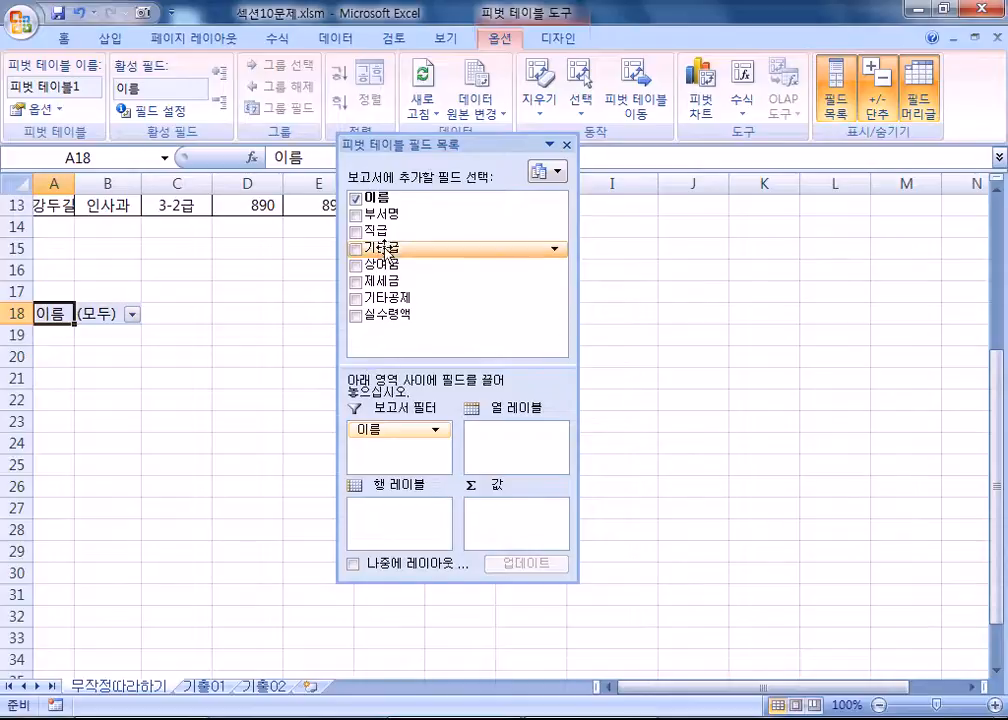
drag(388, 220, 430, 527)
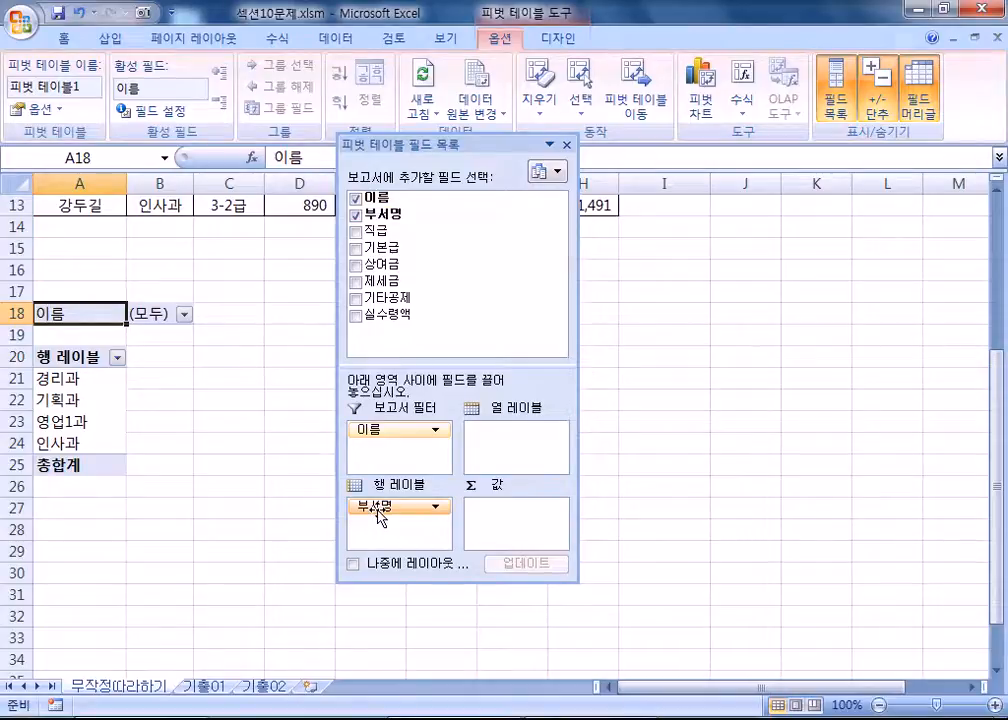
drag(379, 514, 245, 479)
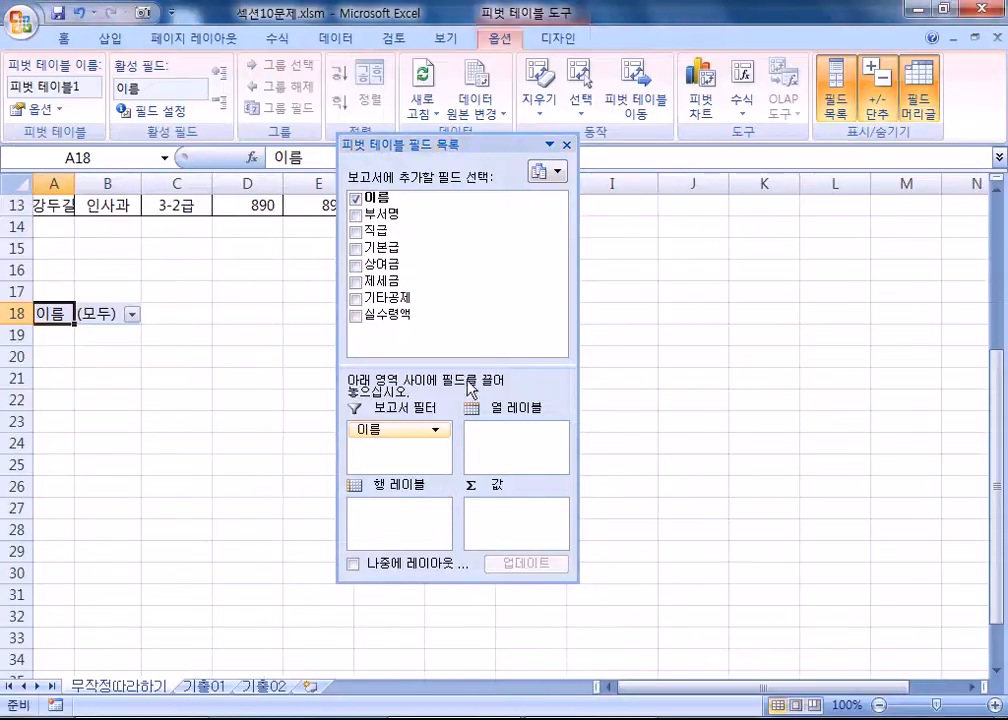
drag(407, 214, 506, 470)
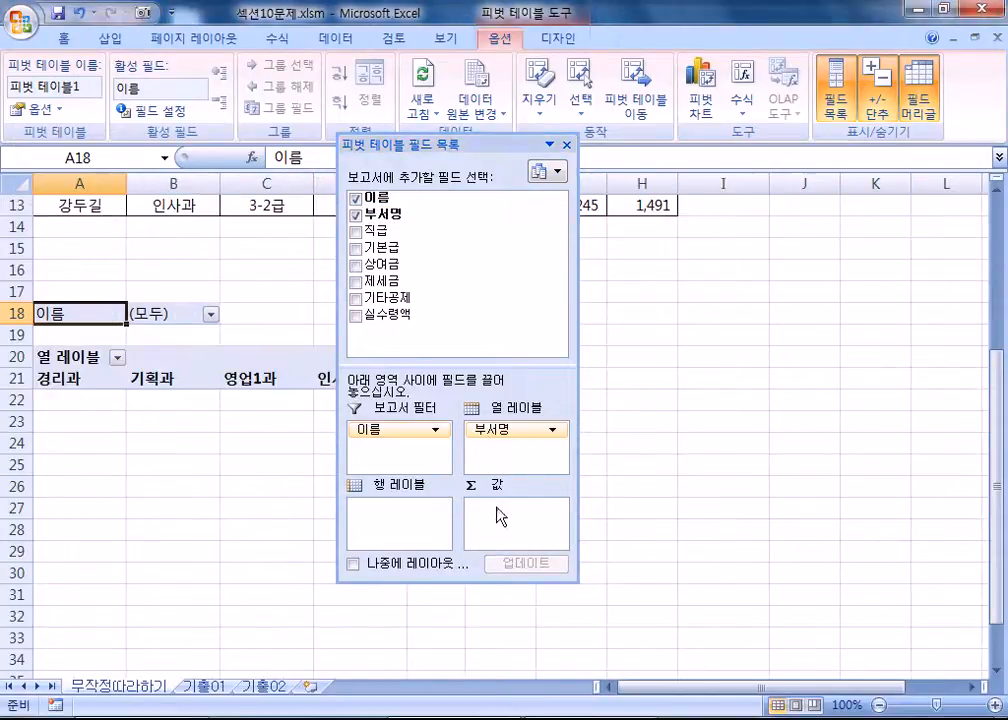
drag(488, 426, 78, 510)
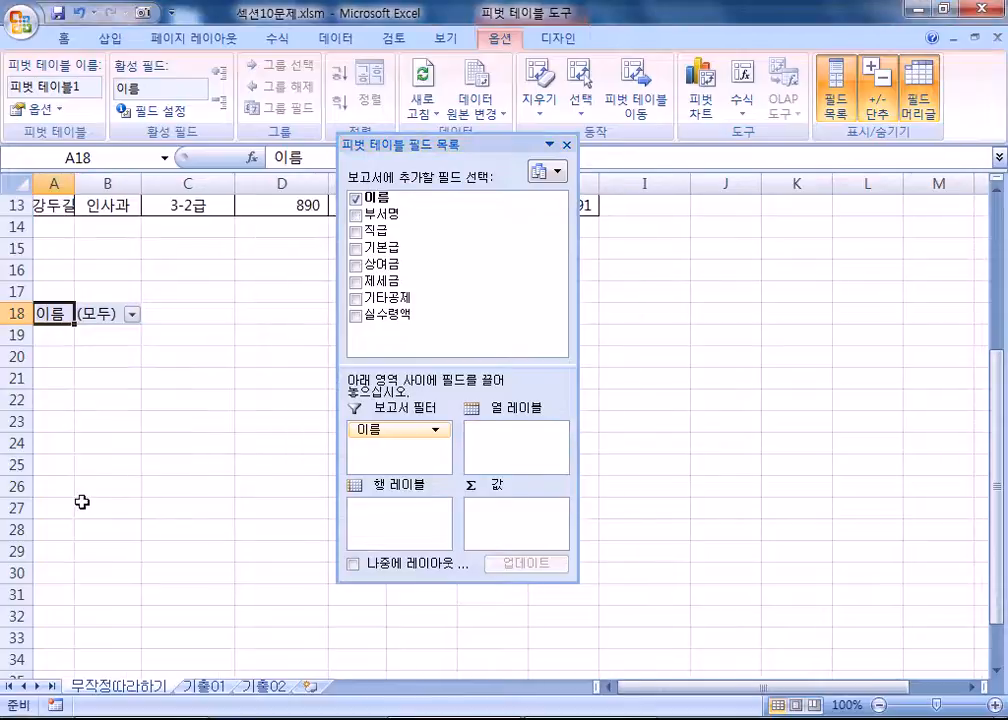
Add the 부서명 field to the row labels and the 직급 field to the column labels.
drag(380, 214, 397, 530)
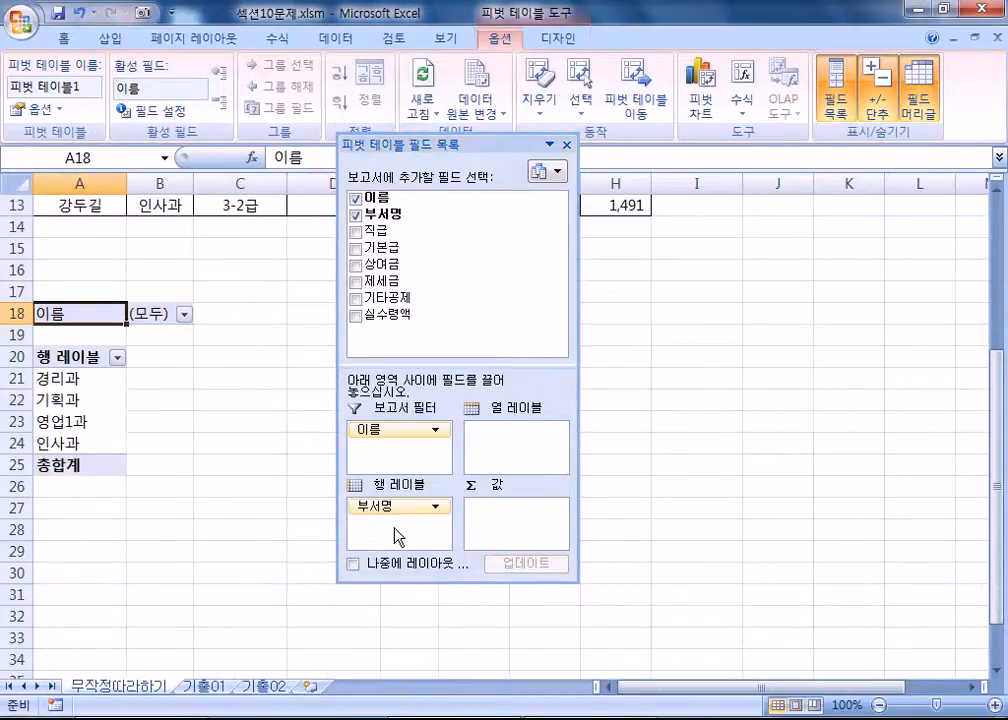
drag(378, 231, 499, 450)
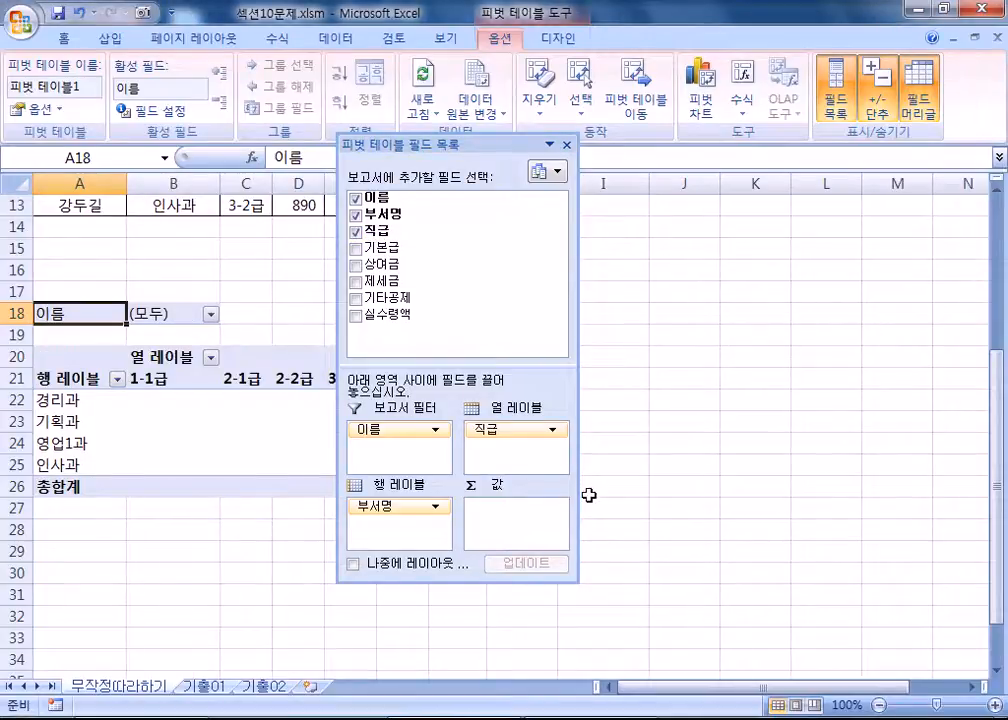
Add the 상여금 and 실수령액 fields to the PivotTable's values area, widening the floating field list.
drag(479, 144, 749, 171)
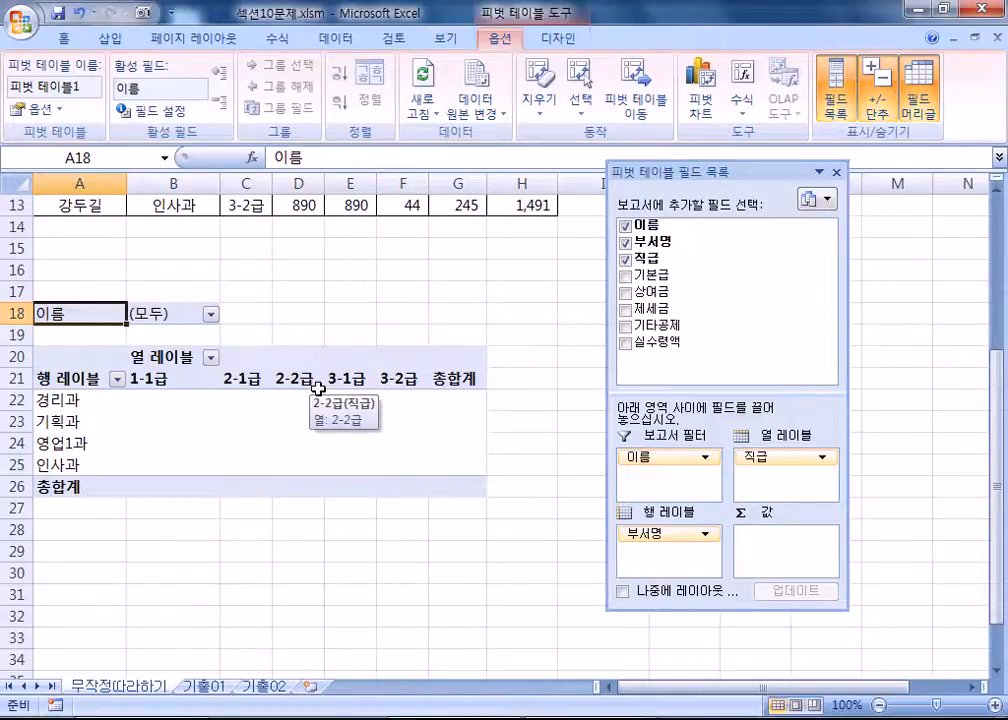
drag(706, 171, 599, 147)
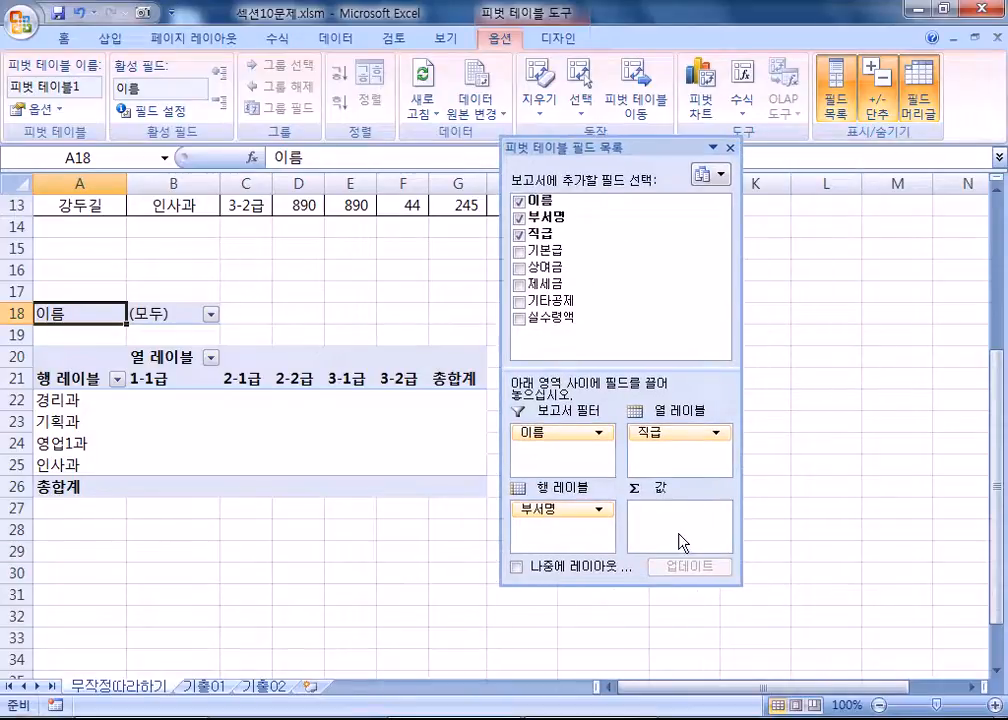
drag(562, 270, 662, 520)
drag(741, 570, 806, 588)
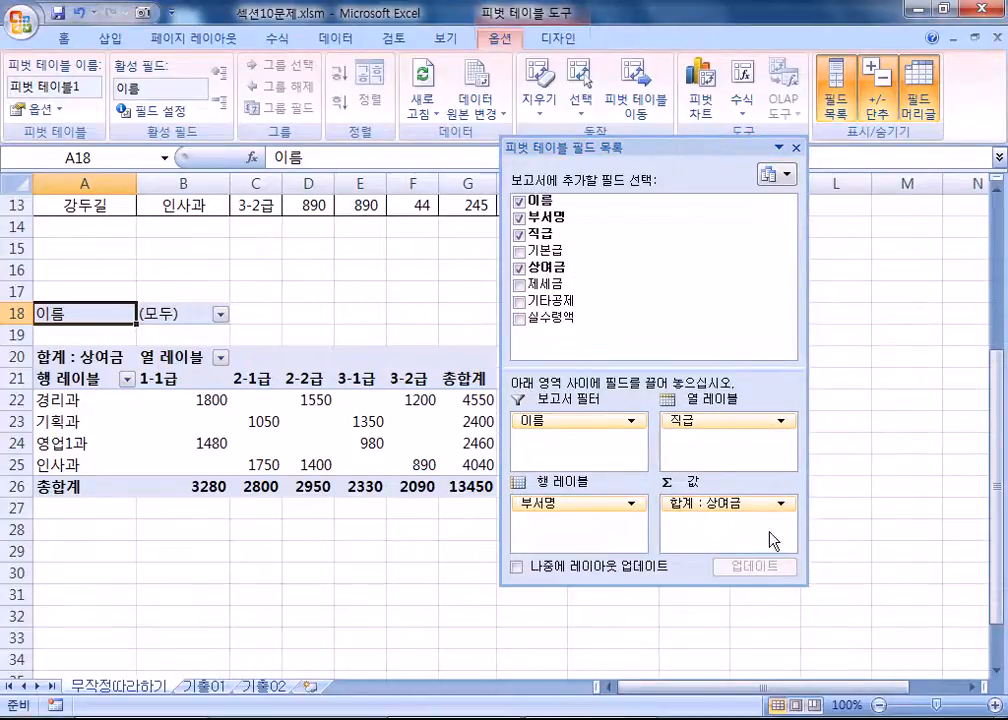
drag(542, 319, 708, 543)
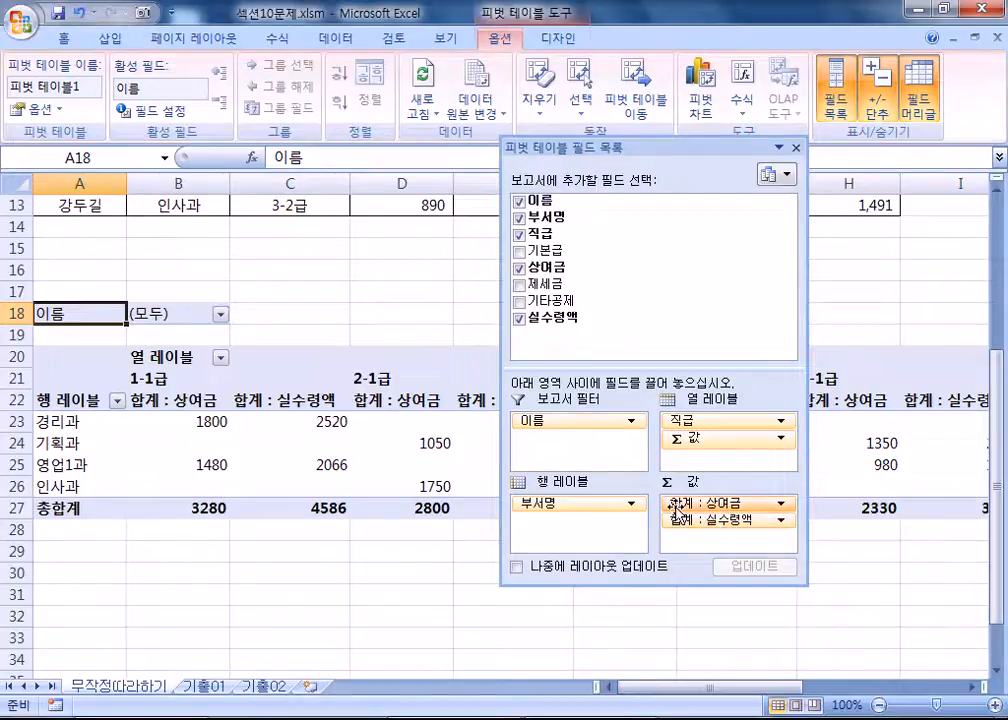
Dock the floating PivotTable field list beside the sheet, keeping a PivotTable cell selected.
drag(665, 151, 735, 127)
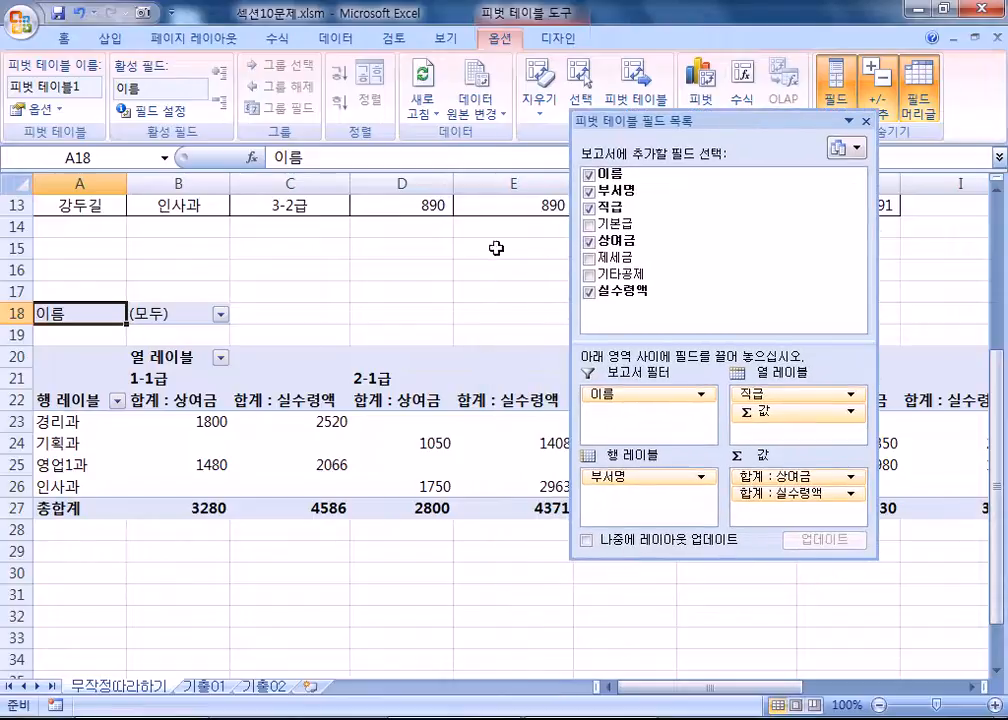
click(205, 588)
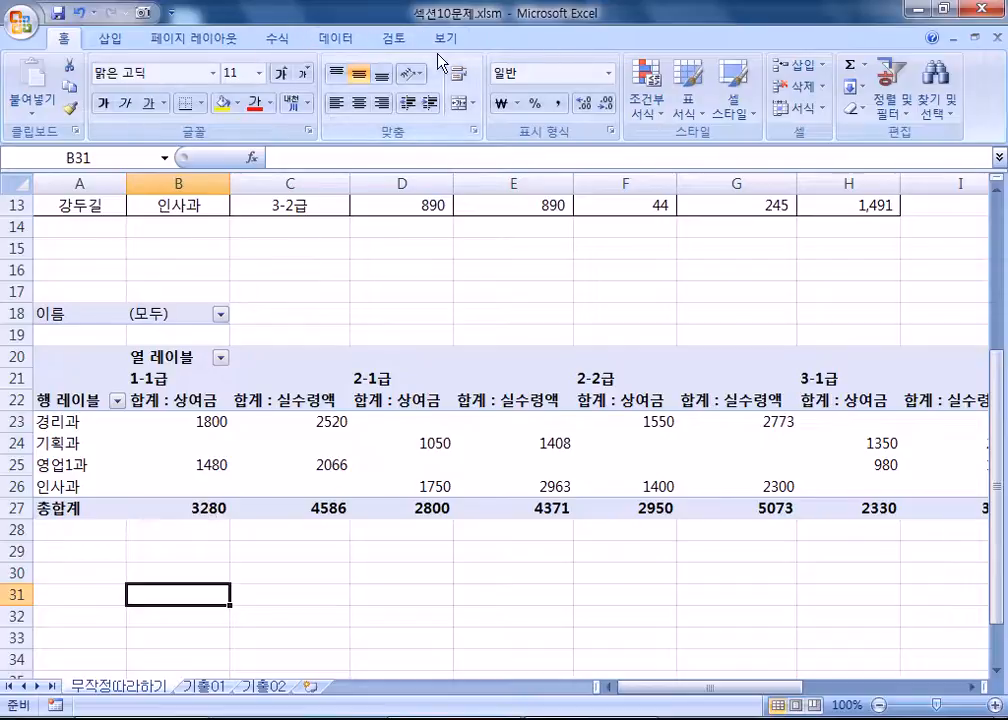
click(198, 443)
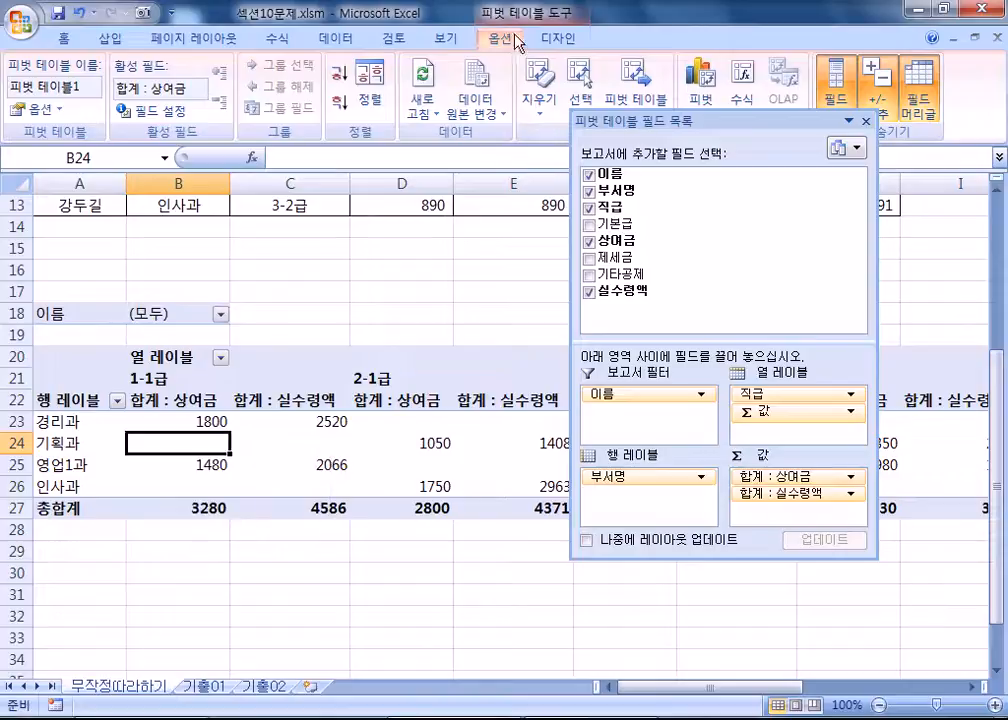
drag(664, 133, 800, 180)
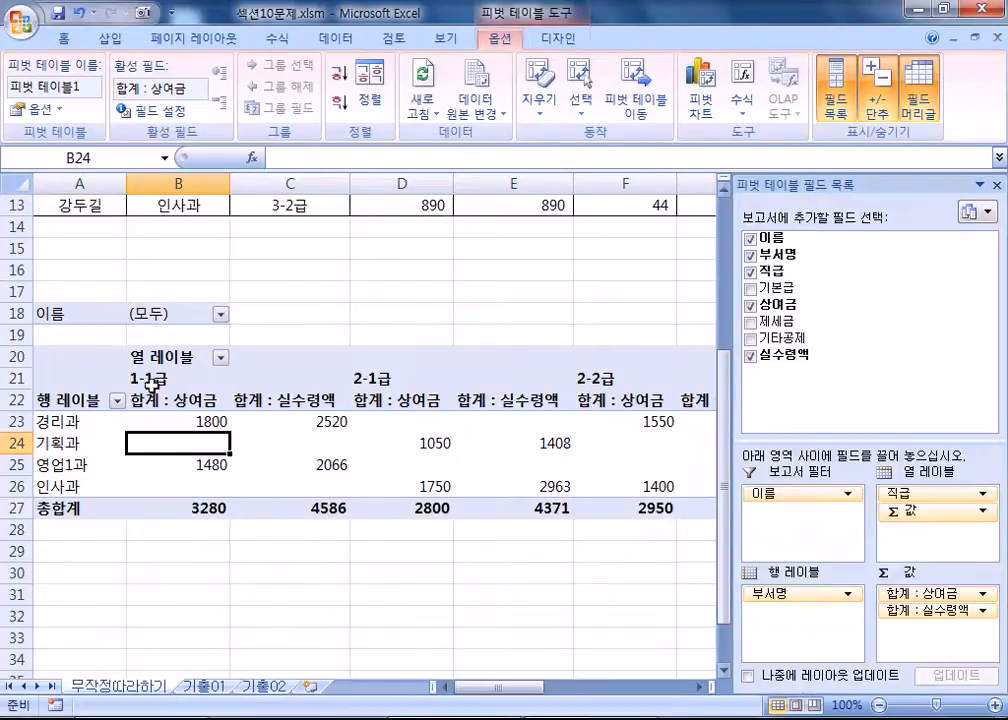
click(193, 401)
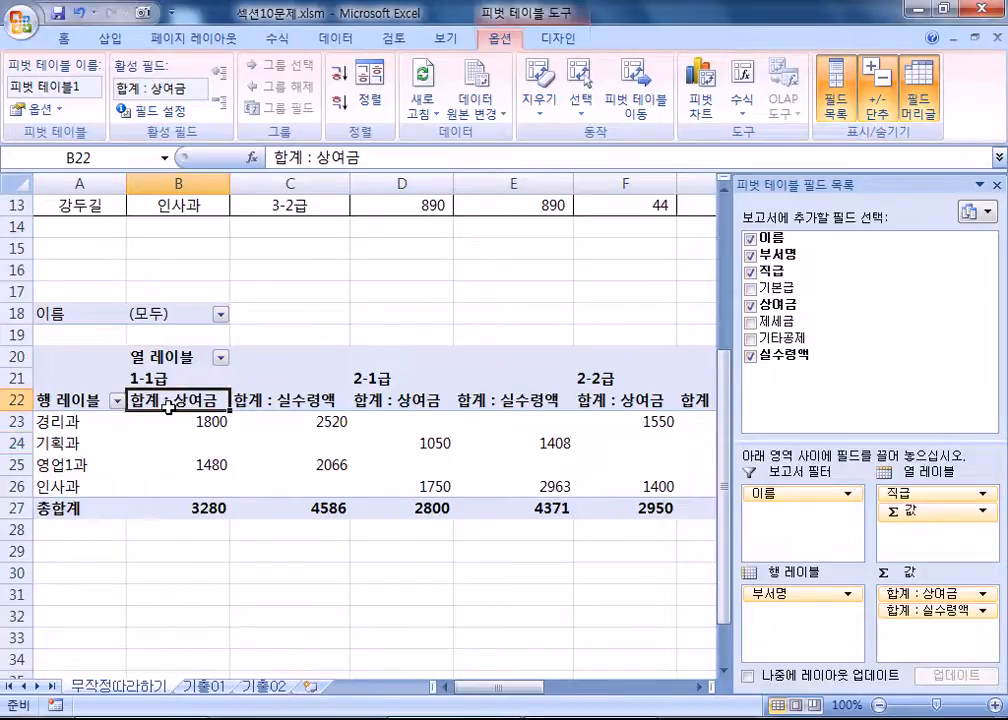
click(378, 392)
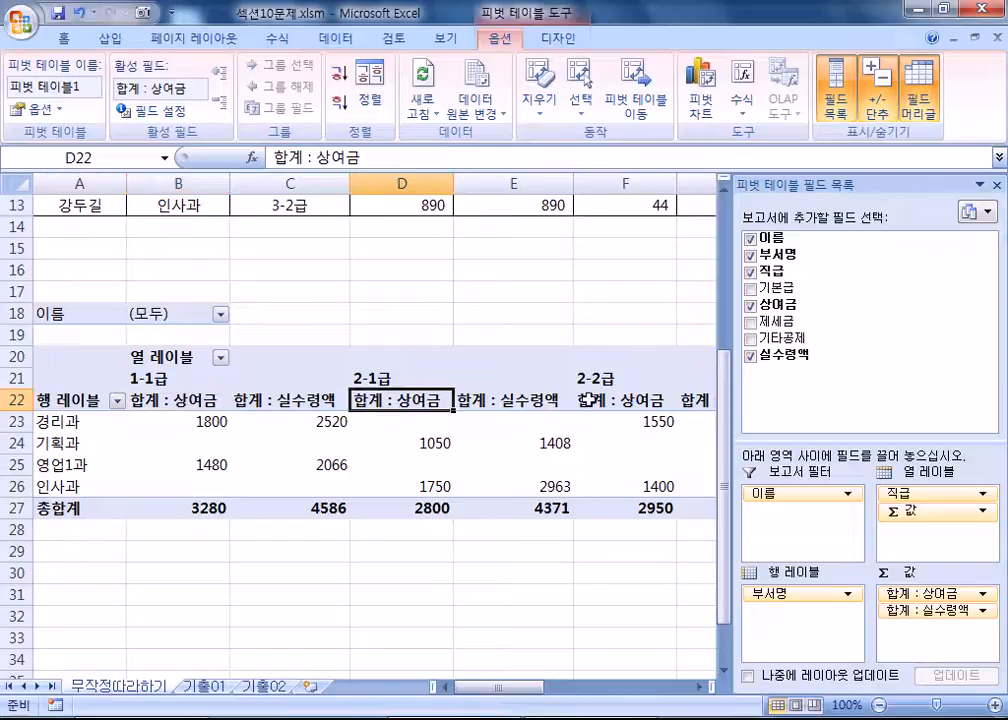
click(594, 403)
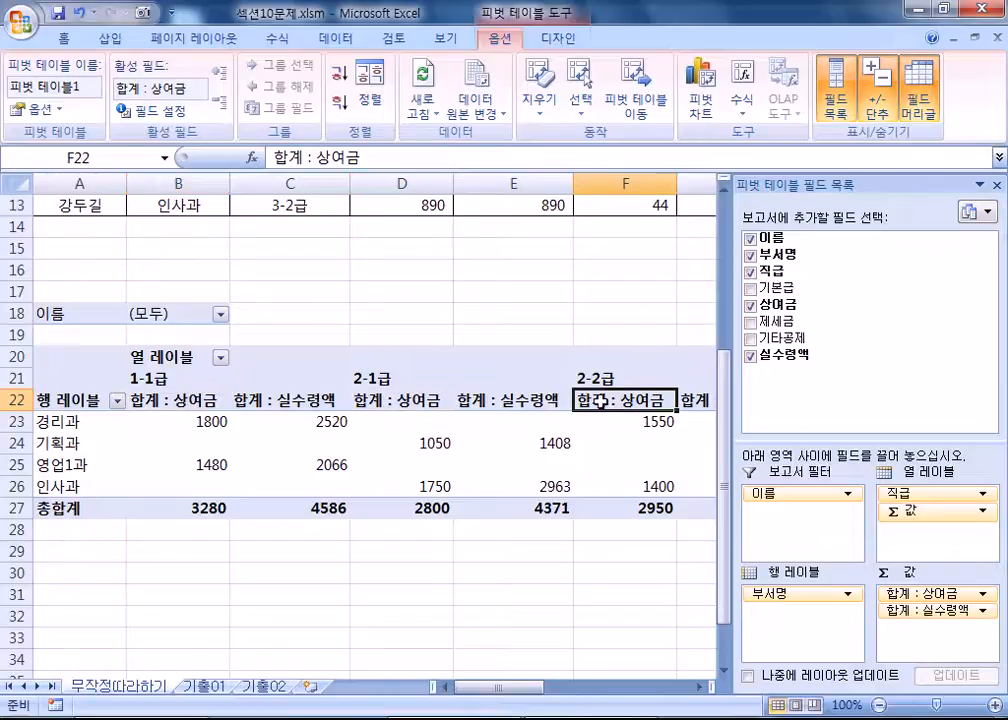
click(197, 401)
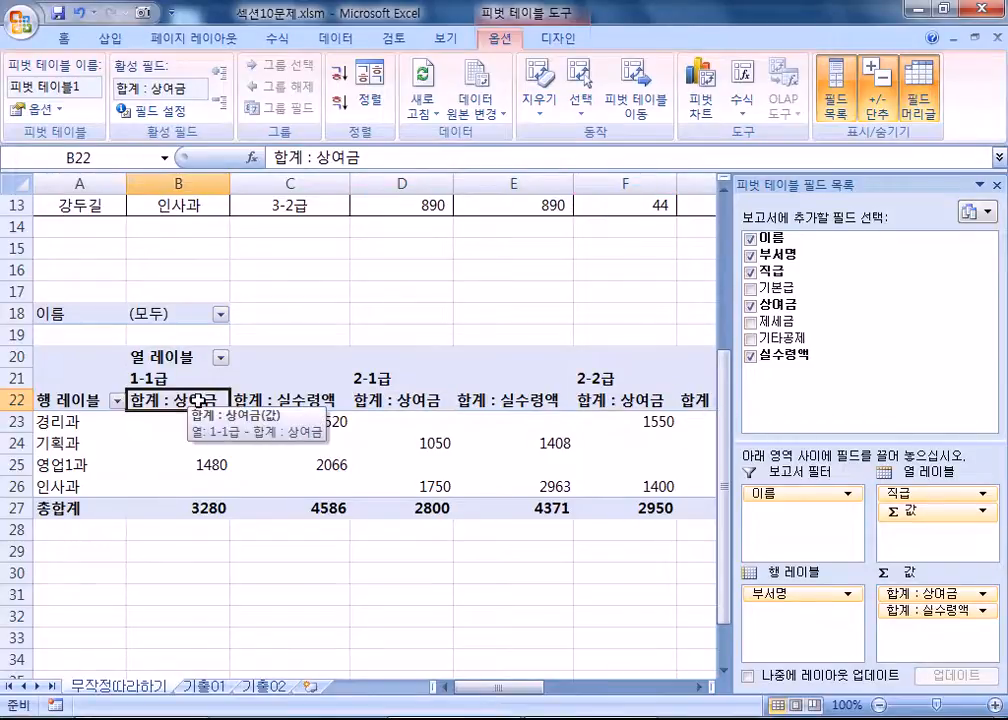
double_click(197, 401)
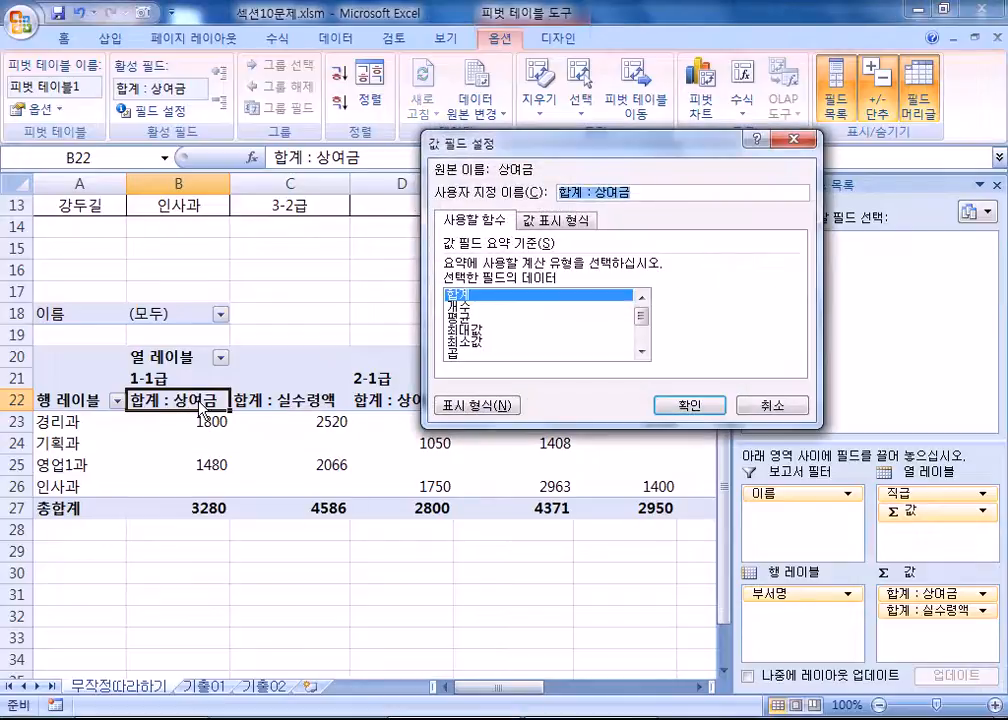
click(470, 330)
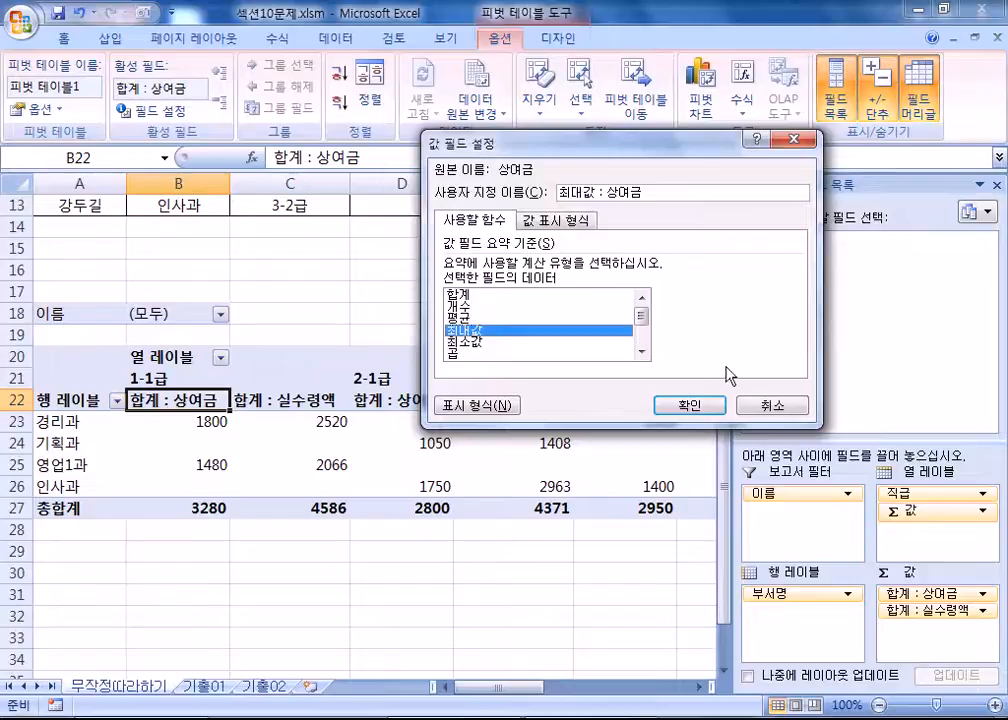
click(768, 412)
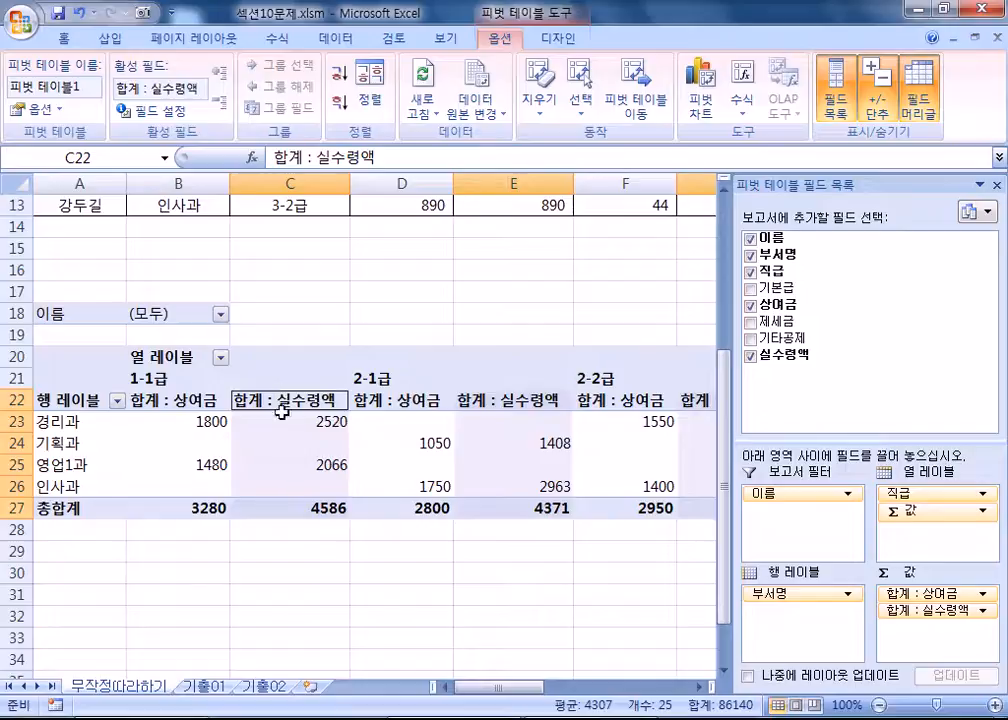
Change the summary function of the 상여금 value field to 최대값.
click(175, 400)
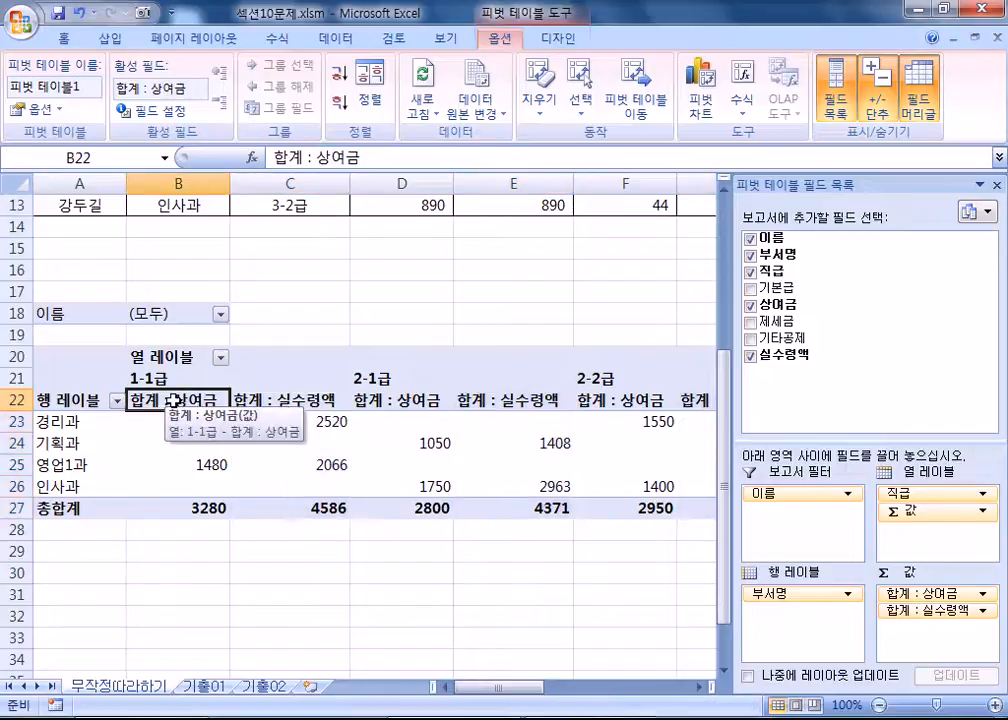
click(153, 115)
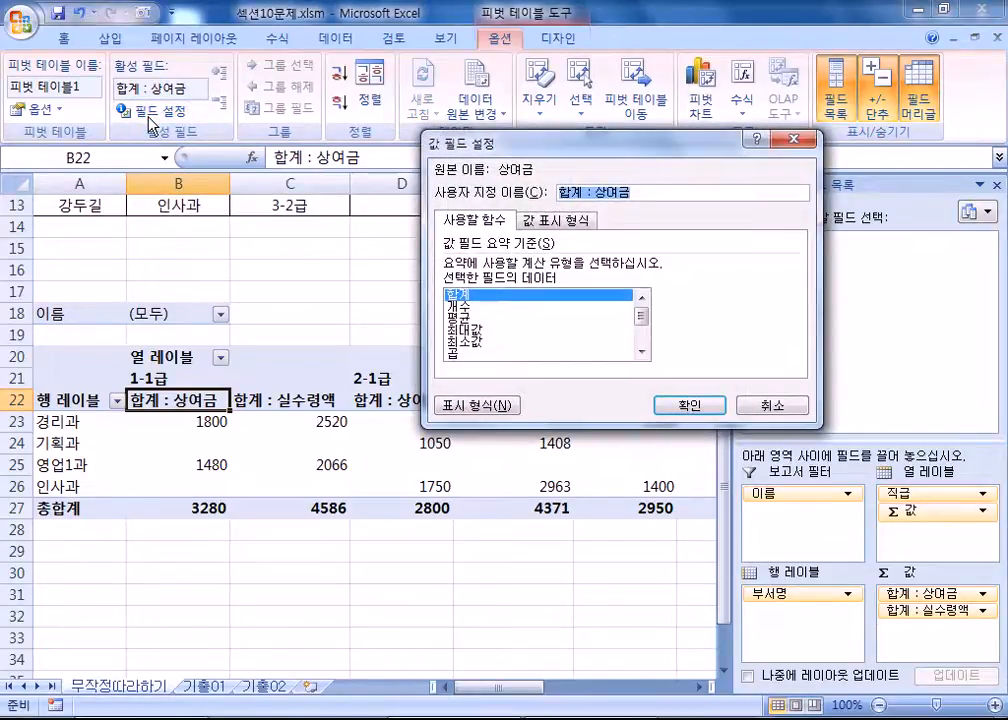
click(476, 331)
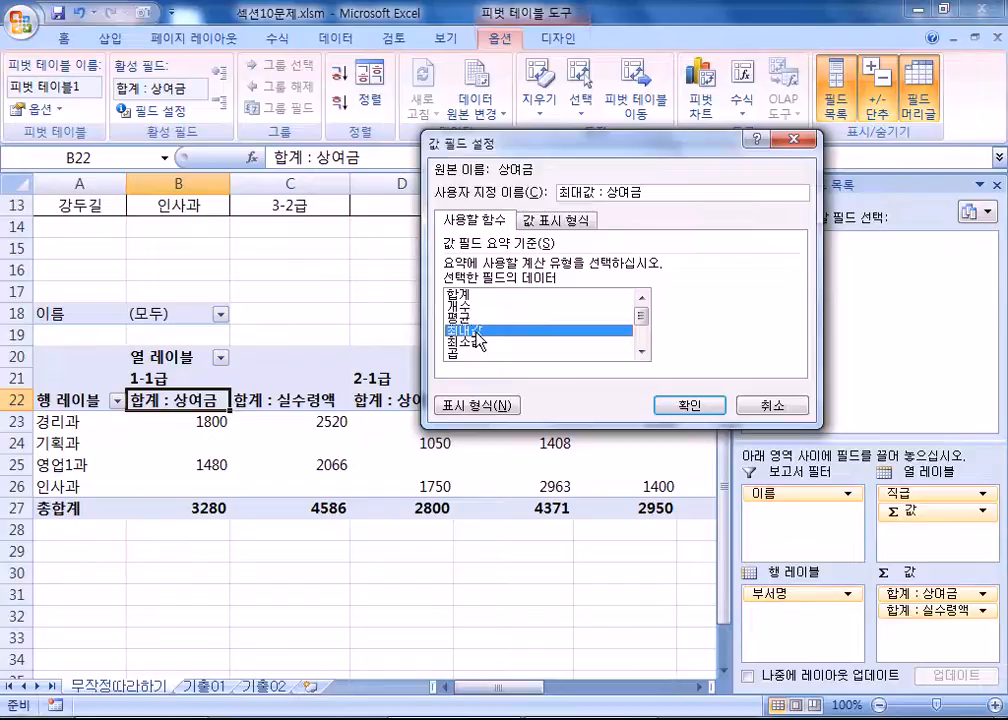
click(714, 405)
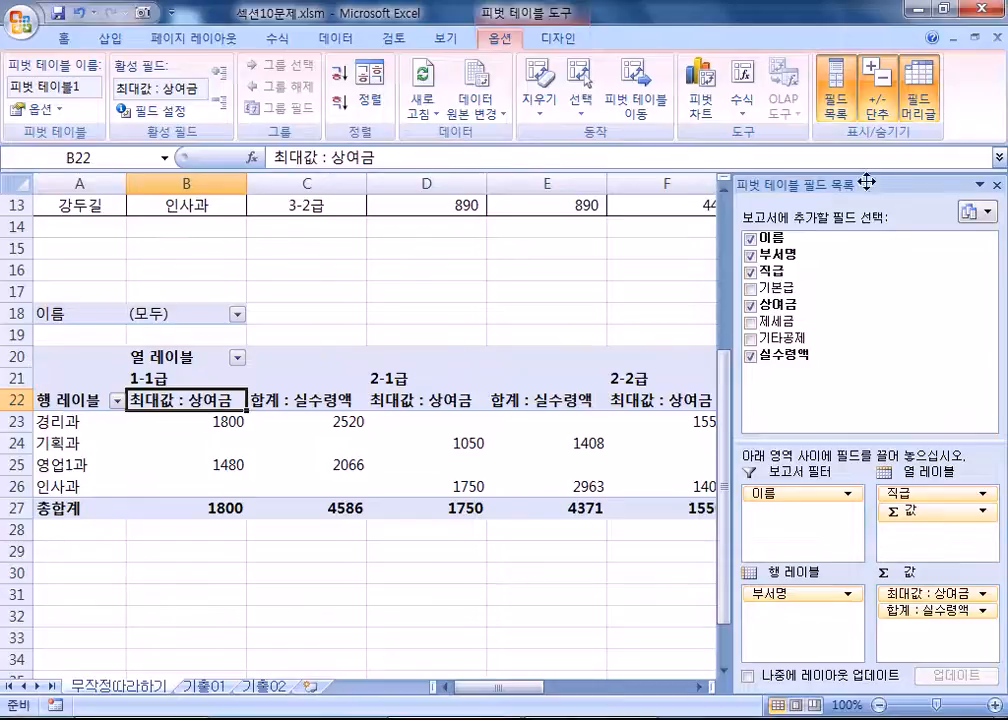
Change the summary function of the 실수령액 value field to 평균 and leave the field list docked beside the sheet.
drag(866, 182, 673, 80)
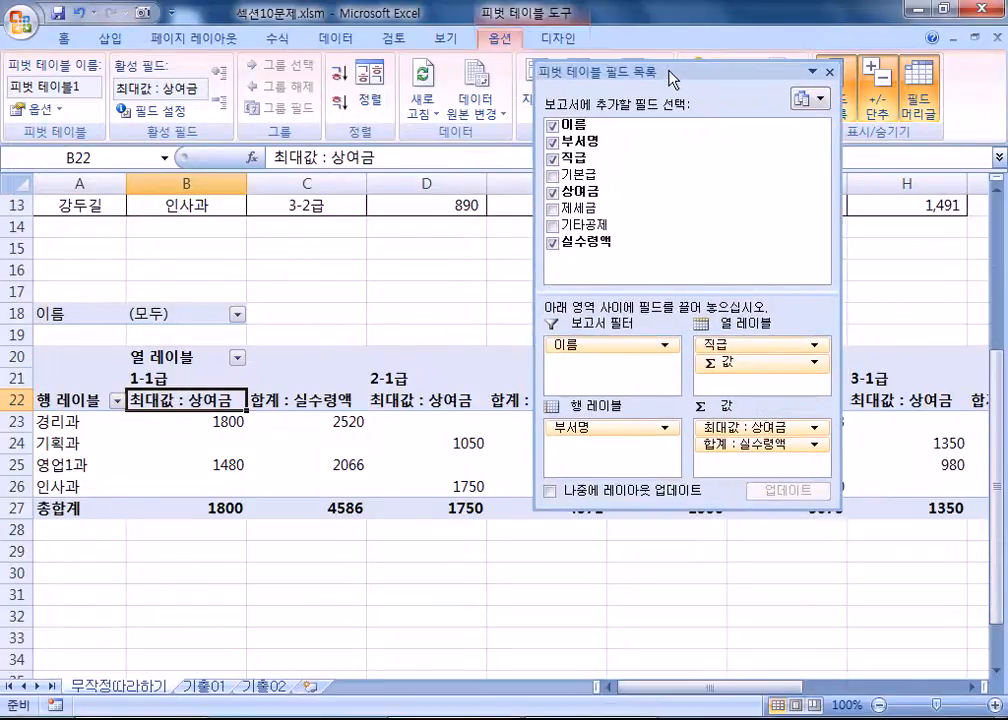
click(302, 400)
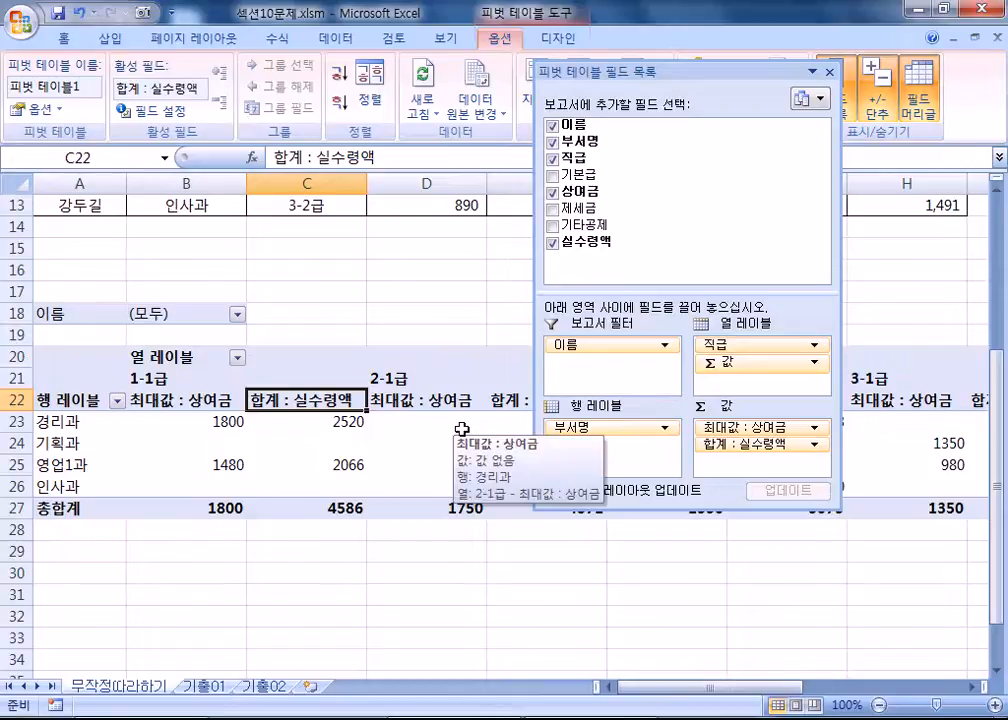
click(197, 400)
click(343, 399)
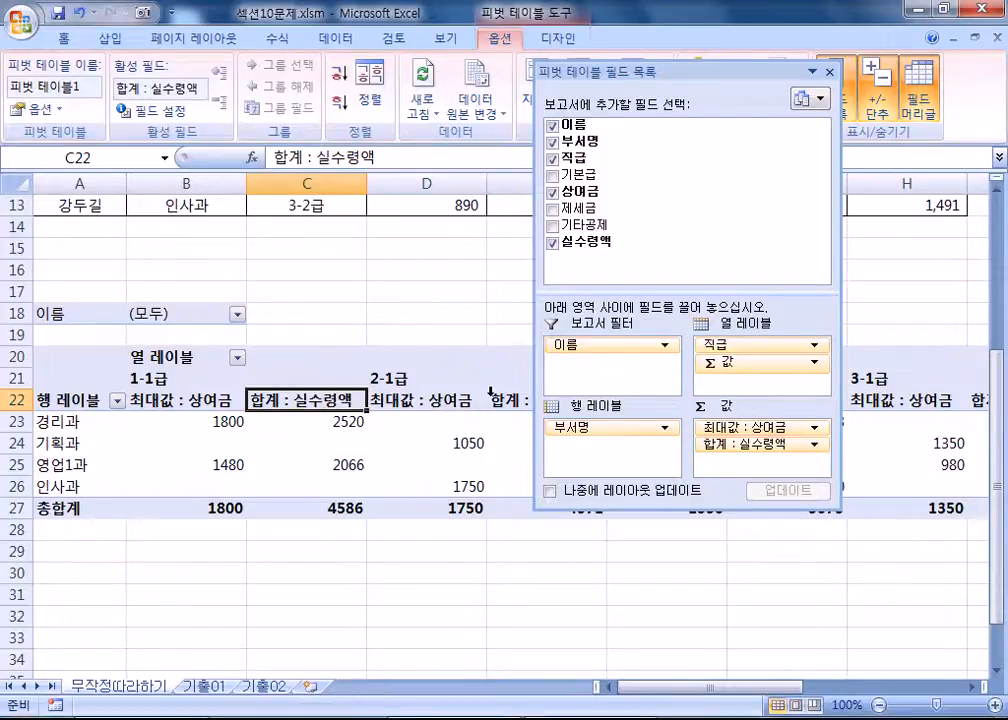
click(803, 445)
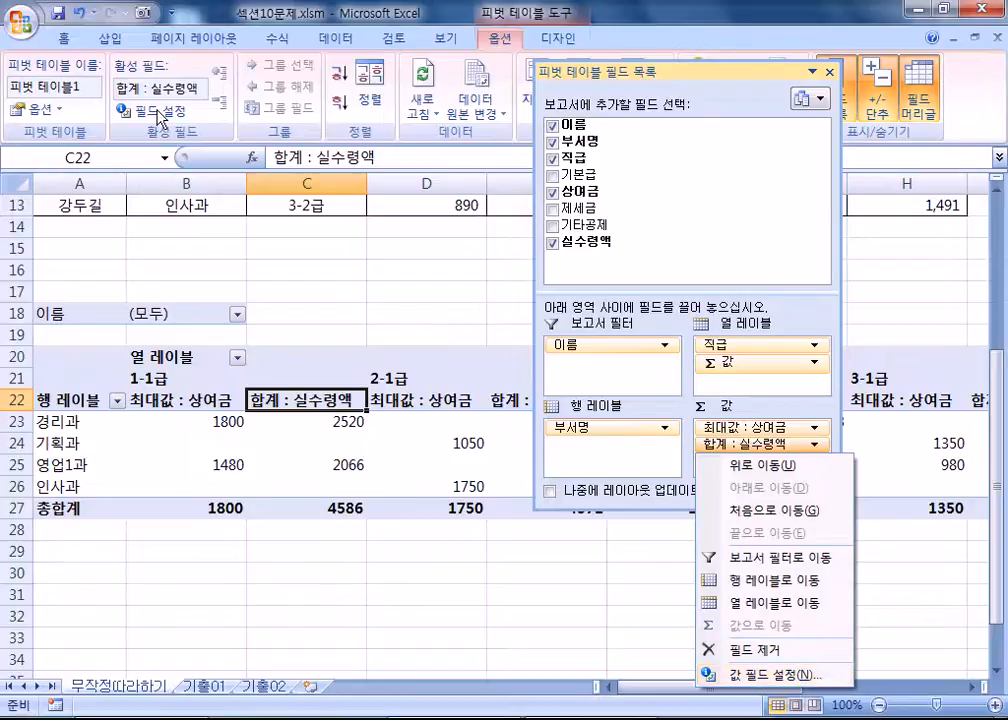
click(313, 400)
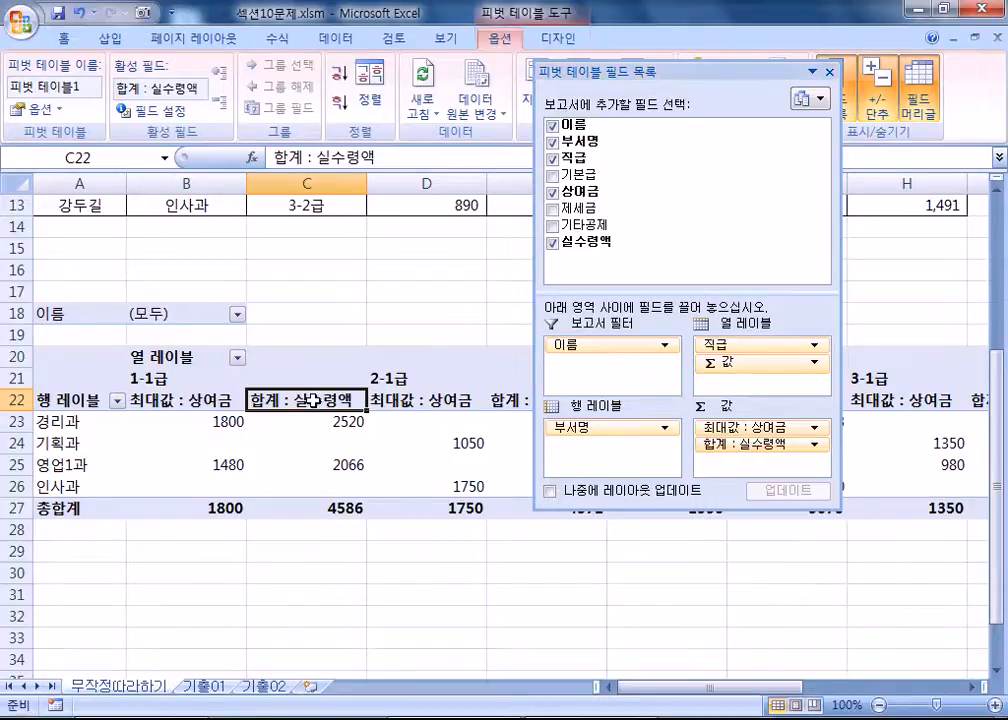
double_click(313, 400)
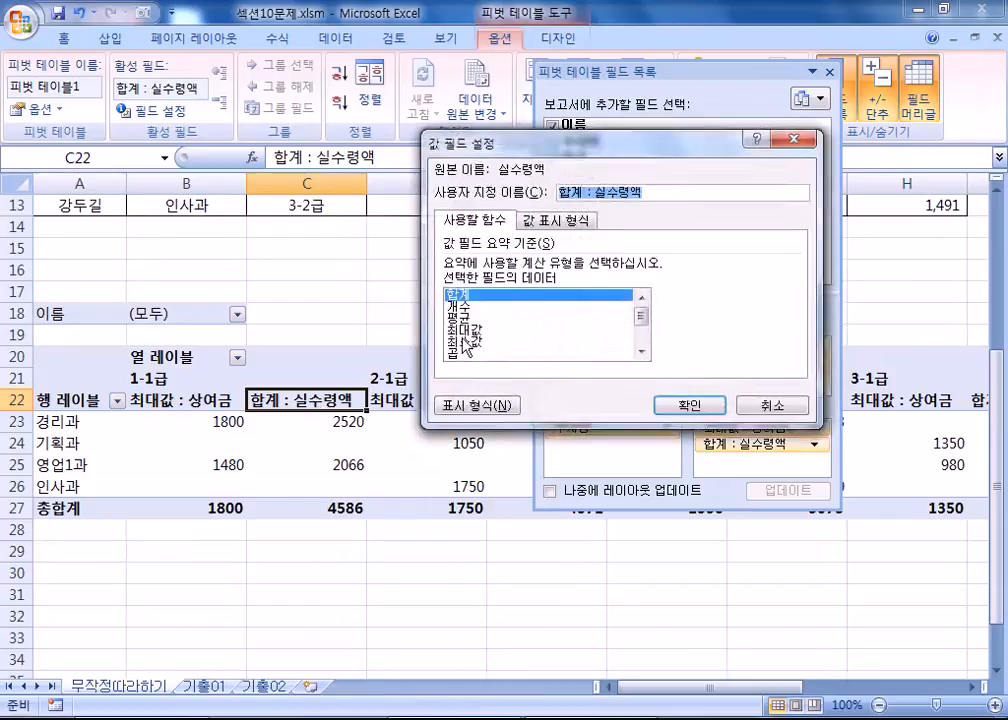
click(460, 317)
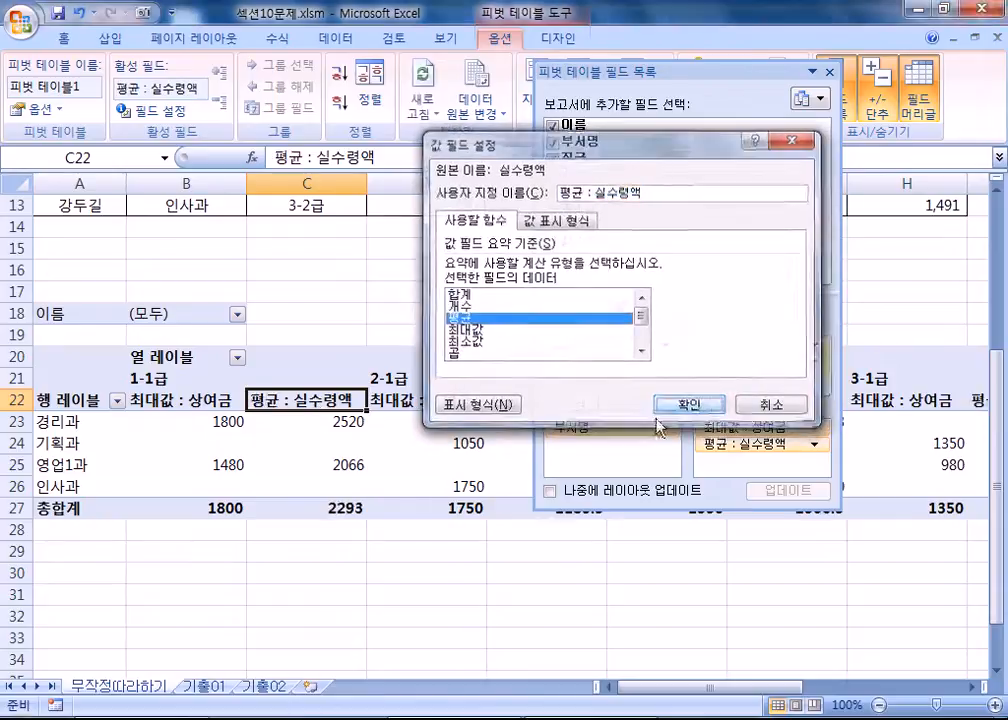
click(670, 406)
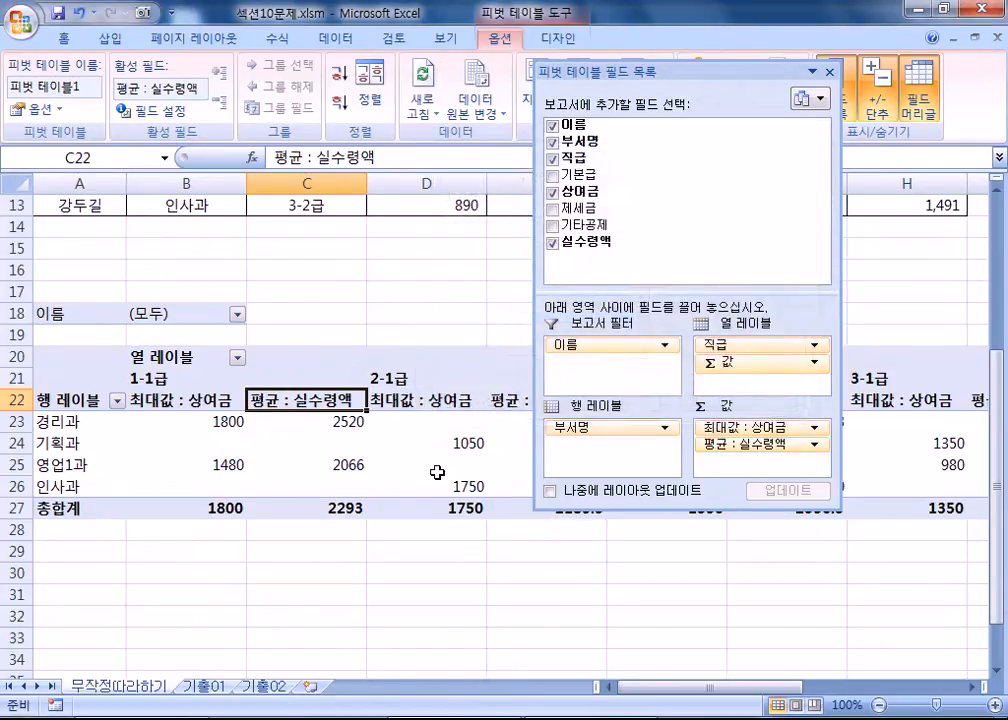
double_click(593, 70)
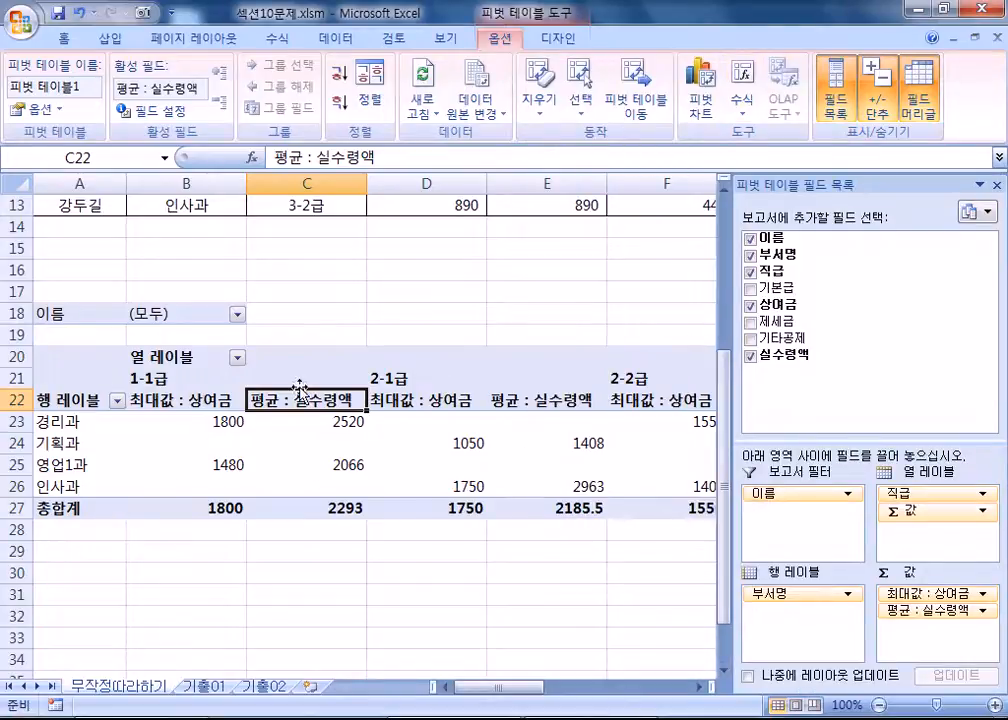
click(68, 422)
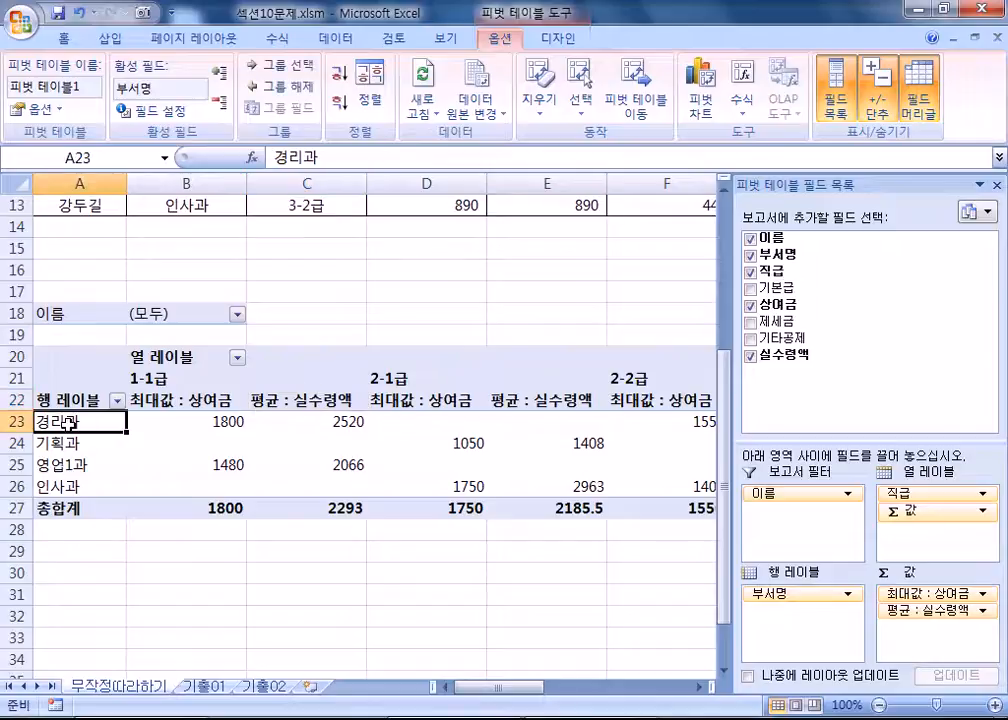
click(143, 381)
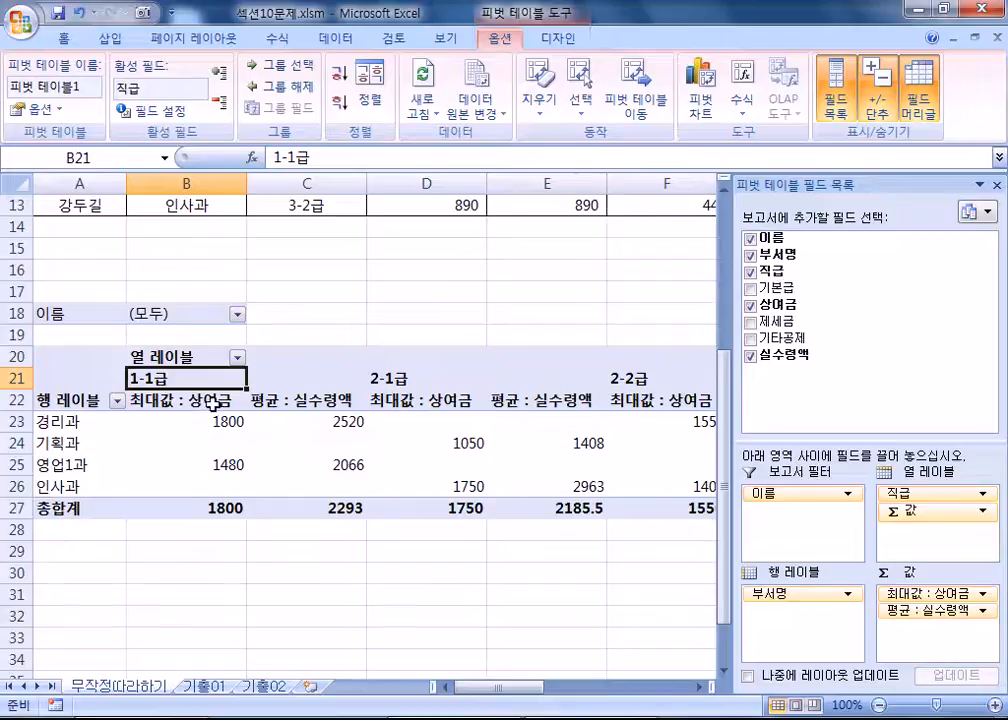
click(213, 405)
click(287, 404)
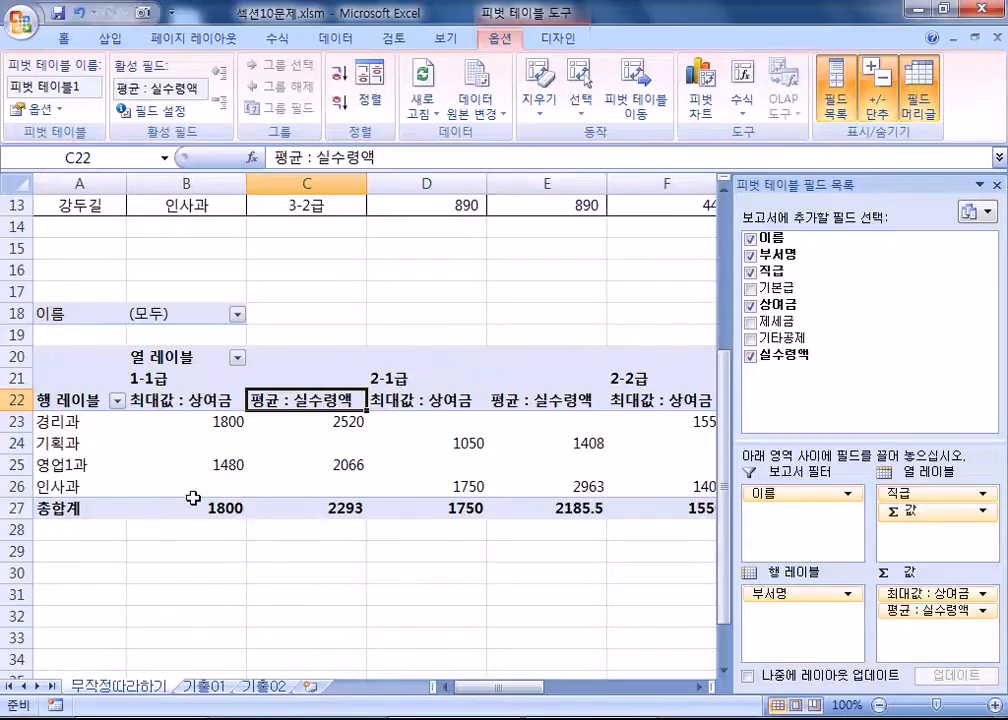
click(186, 424)
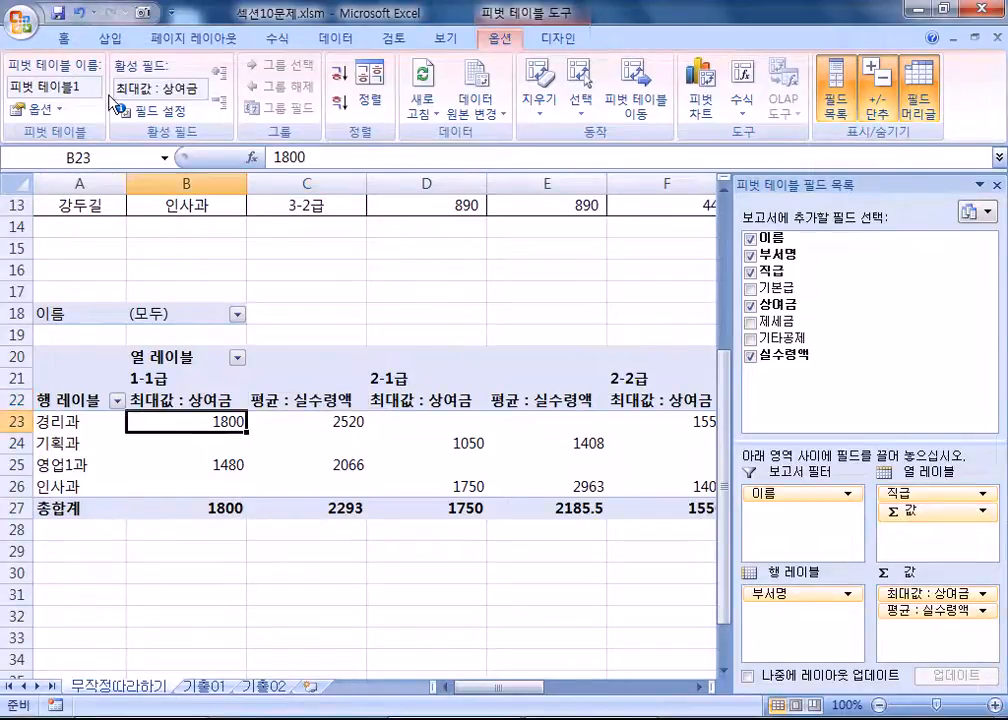
click(38, 110)
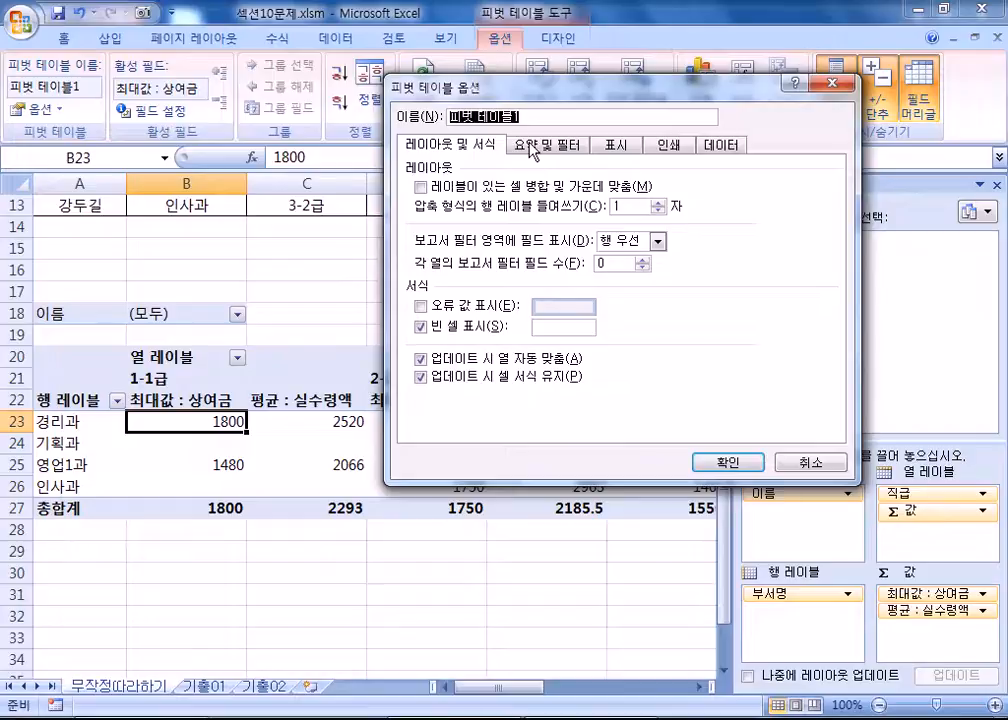
click(533, 148)
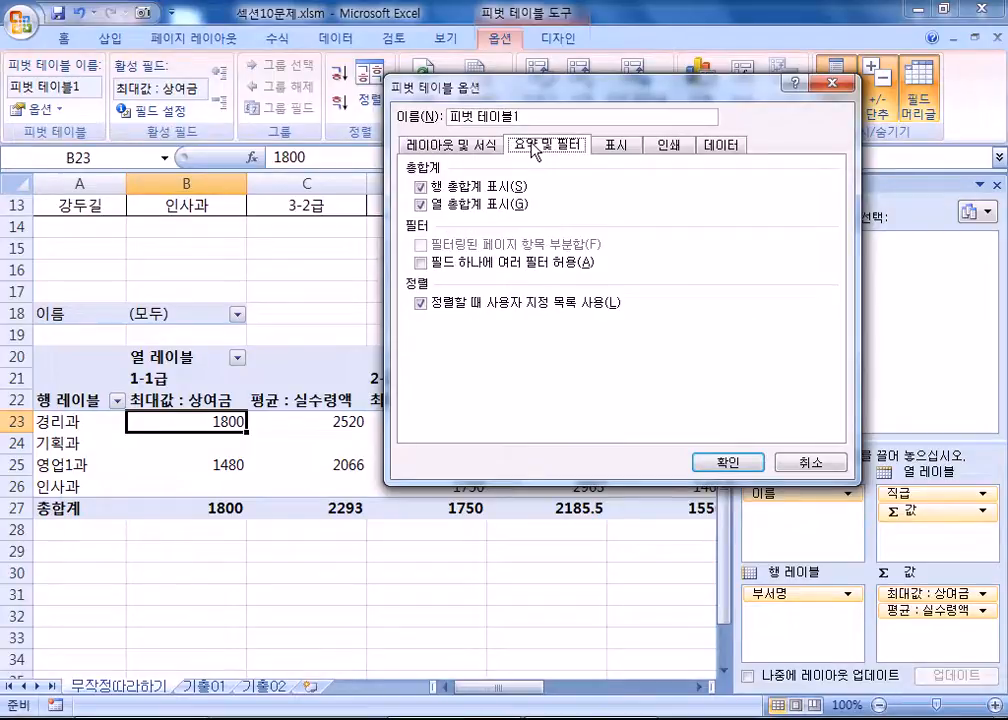
click(421, 187)
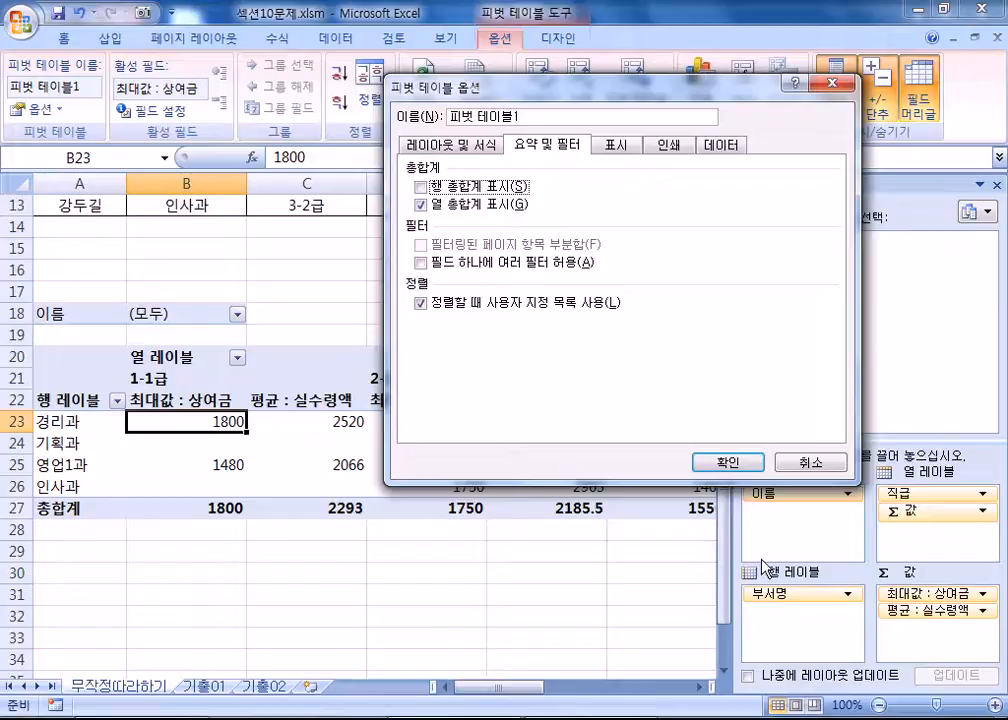
click(811, 462)
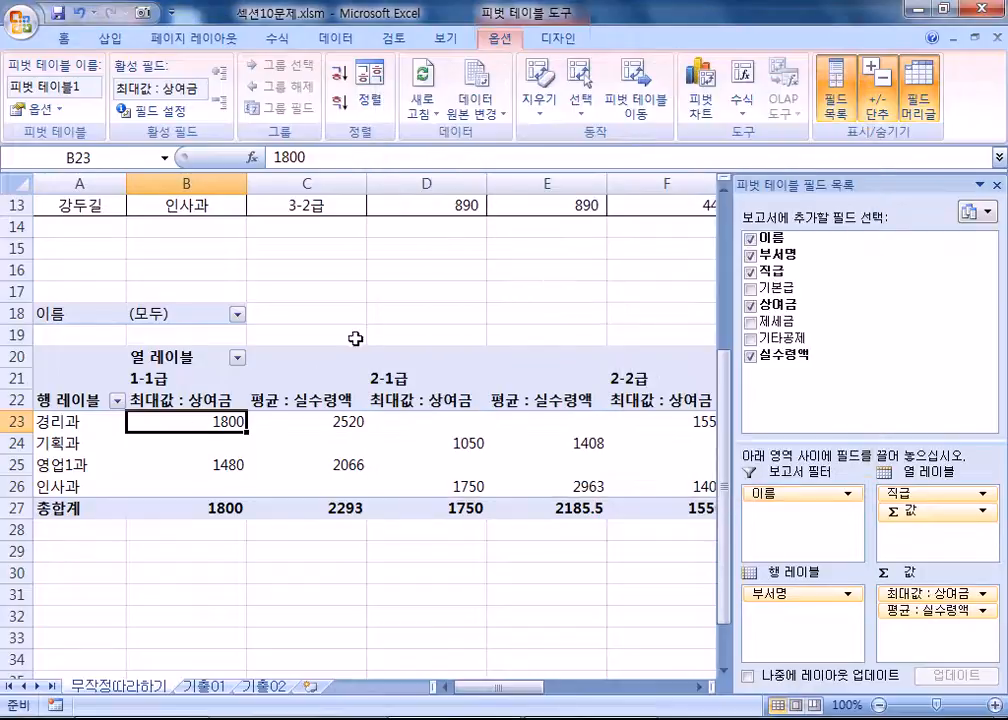
Compare the commands available with a cell outside and inside the PivotTable selected, examining the PivotTable's options and design commands.
click(264, 248)
scroll(275, 290, up, 2)
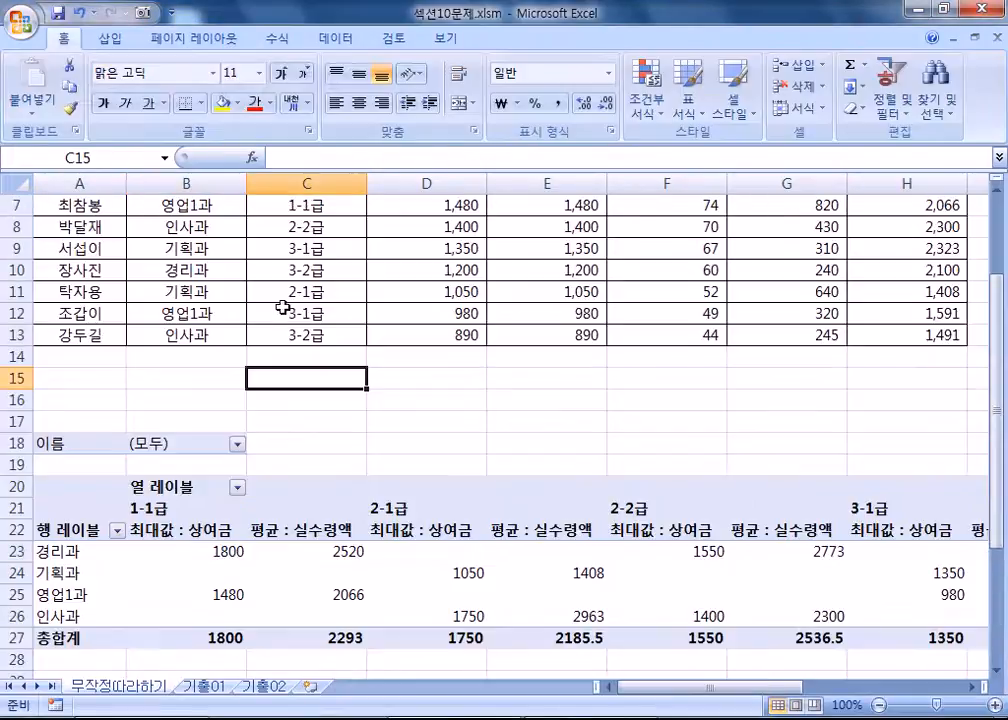
click(210, 269)
scroll(210, 269, down, 2)
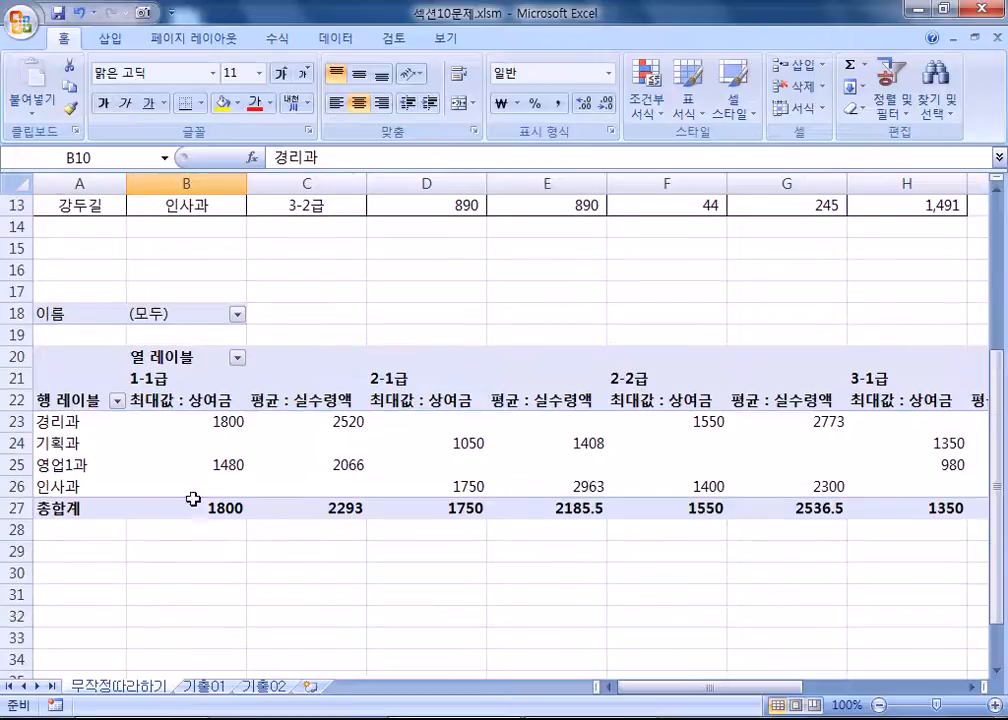
click(178, 436)
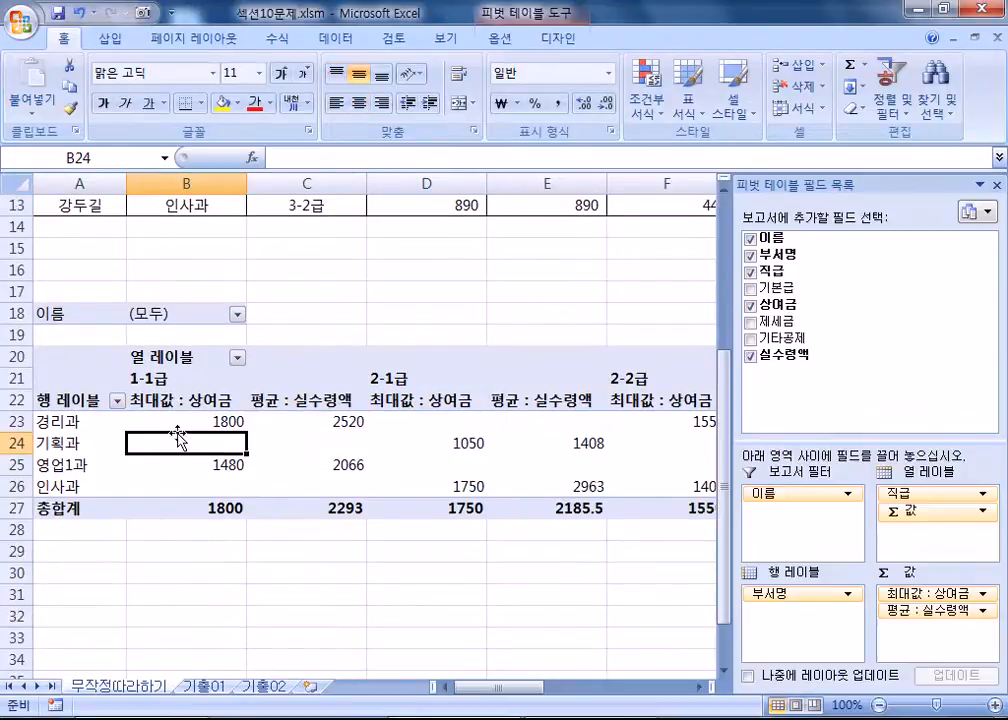
click(504, 39)
click(562, 43)
click(508, 38)
click(556, 38)
click(463, 40)
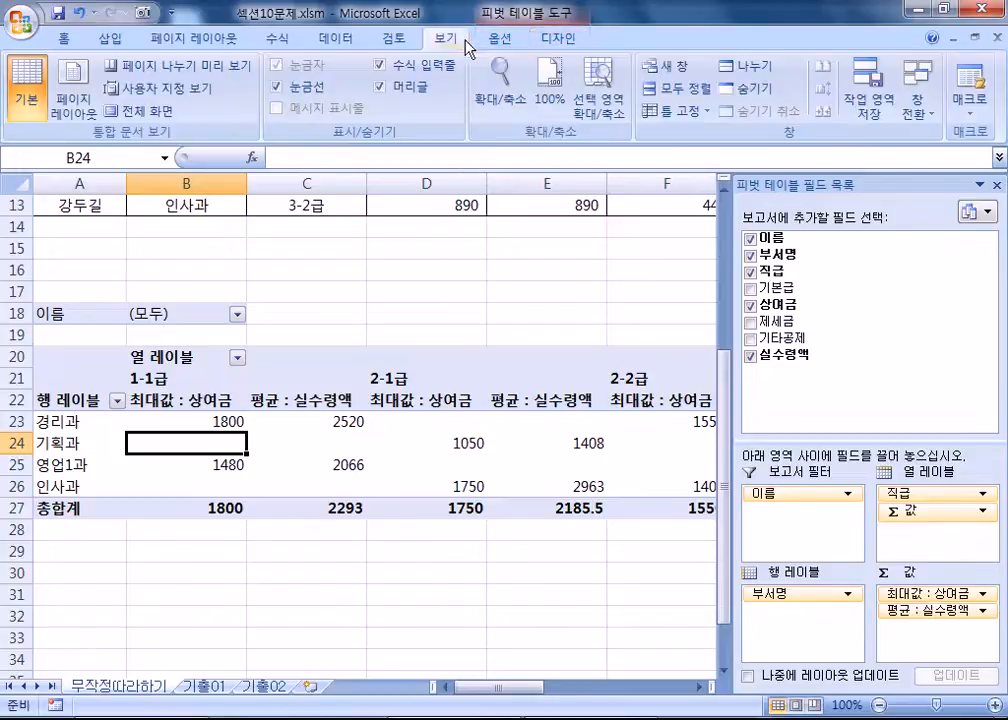
click(553, 40)
click(505, 42)
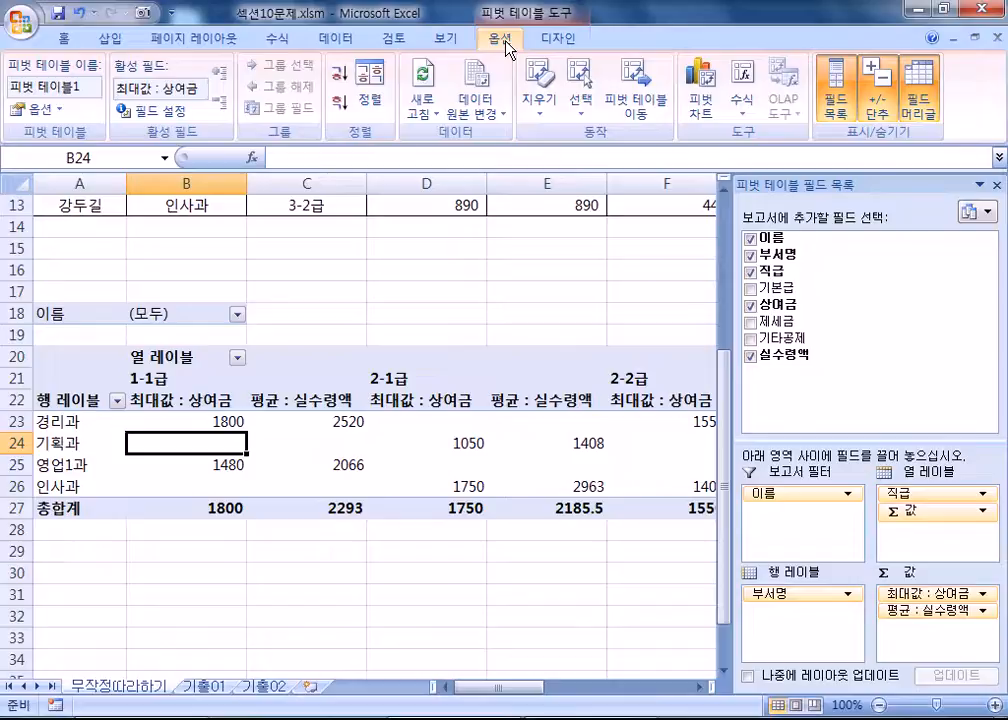
click(566, 42)
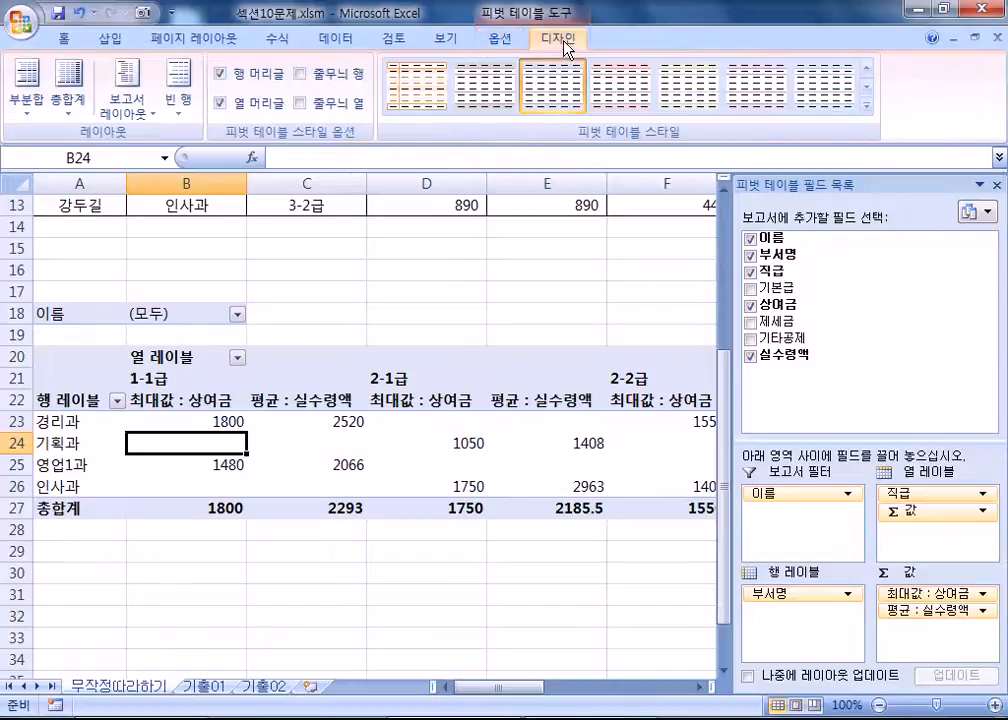
click(492, 40)
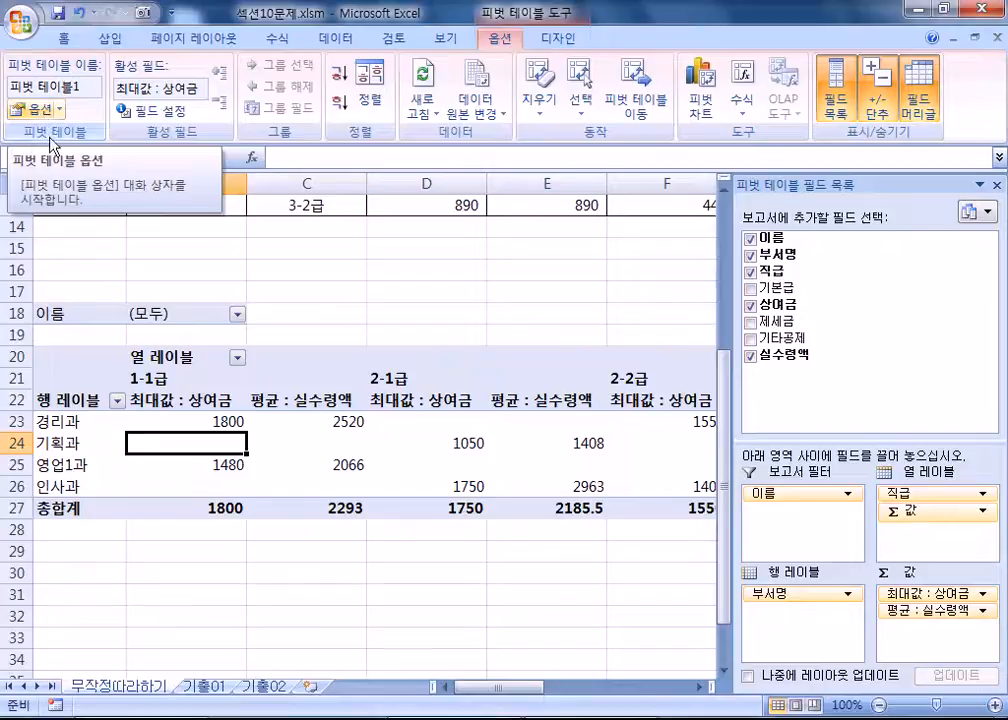
right_click(197, 422)
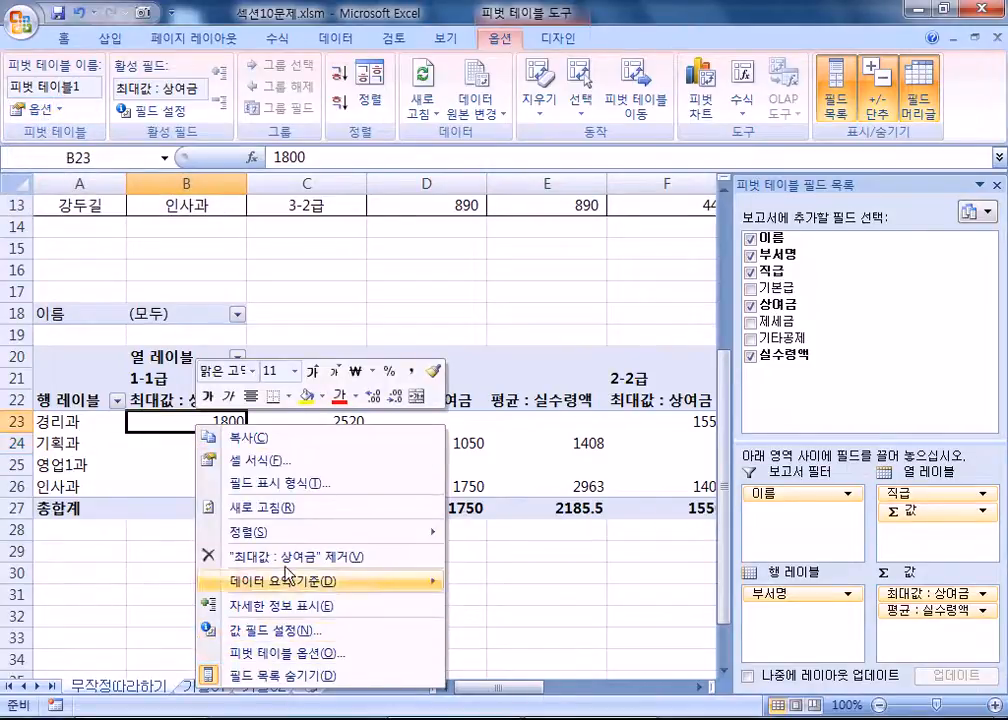
scroll(137, 430, down, 1)
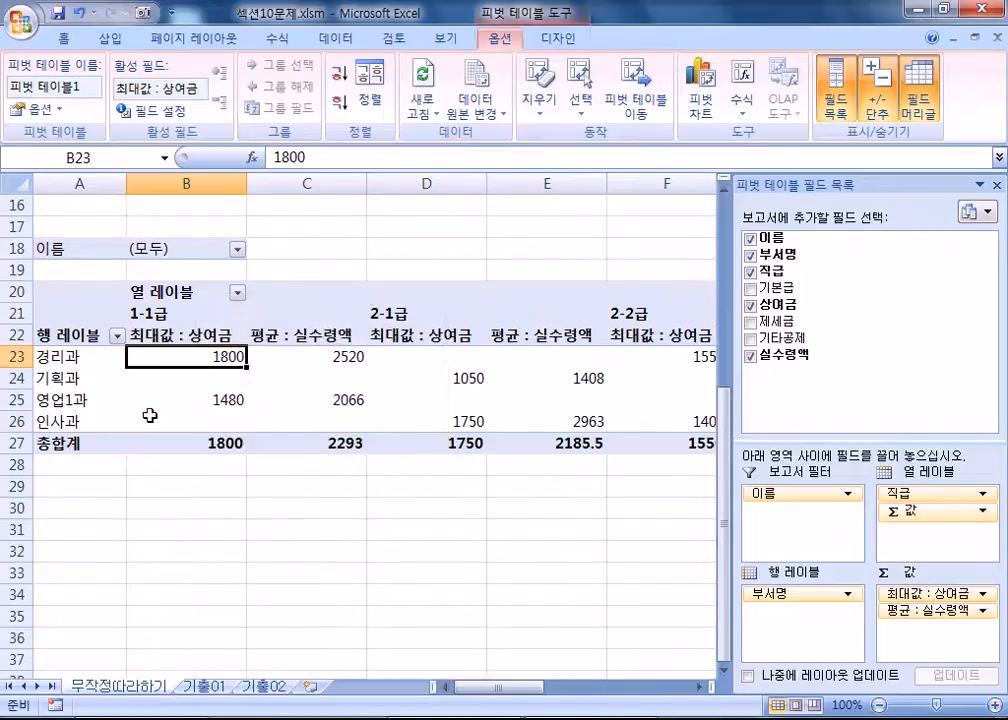
right_click(180, 364)
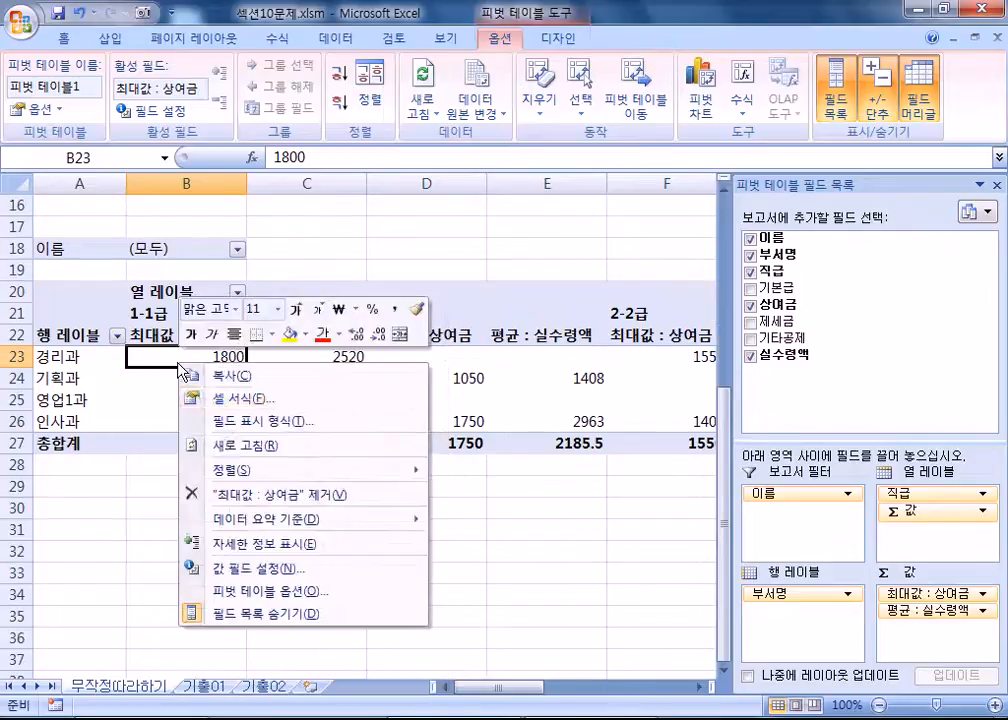
click(283, 598)
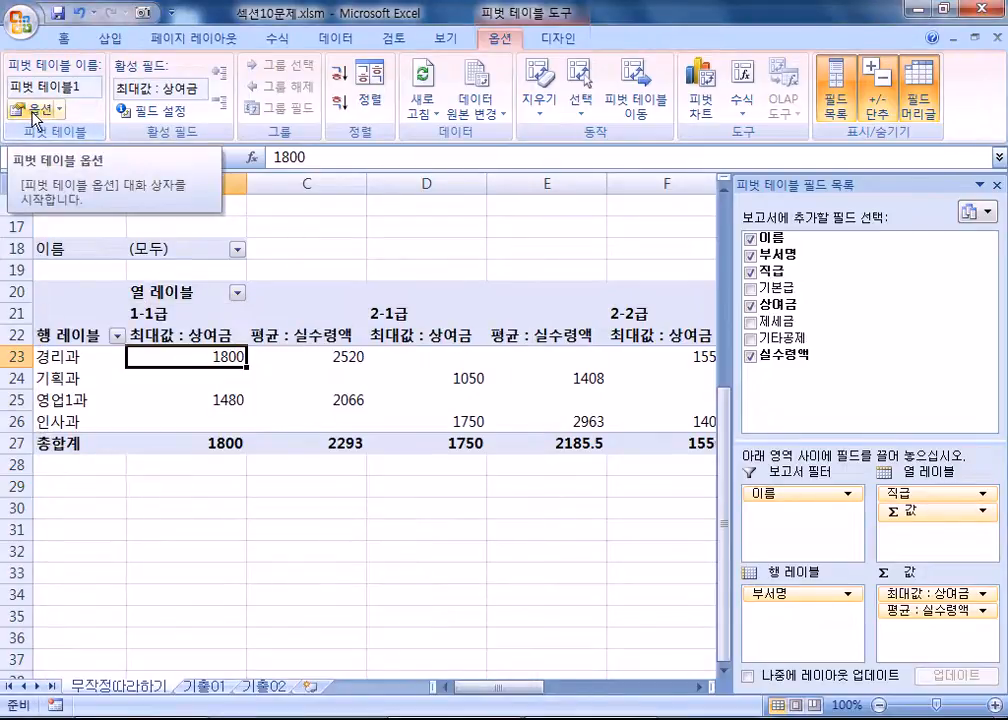
Turn off both the row and column grand totals in the PivotTable options.
click(35, 112)
drag(442, 77, 425, 62)
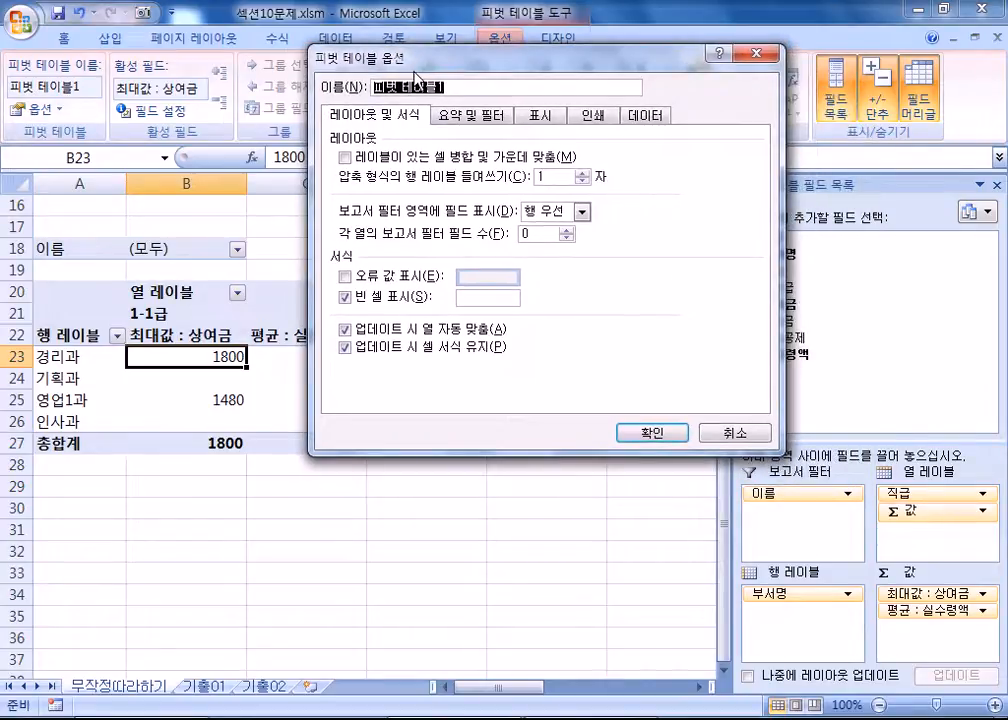
click(452, 118)
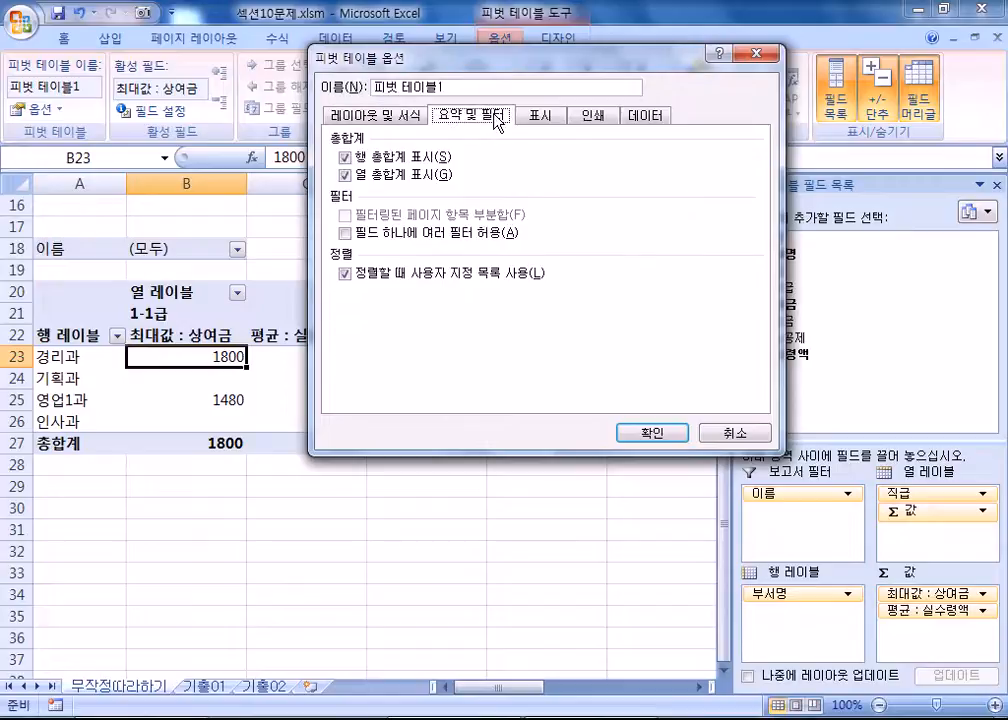
click(345, 158)
click(346, 175)
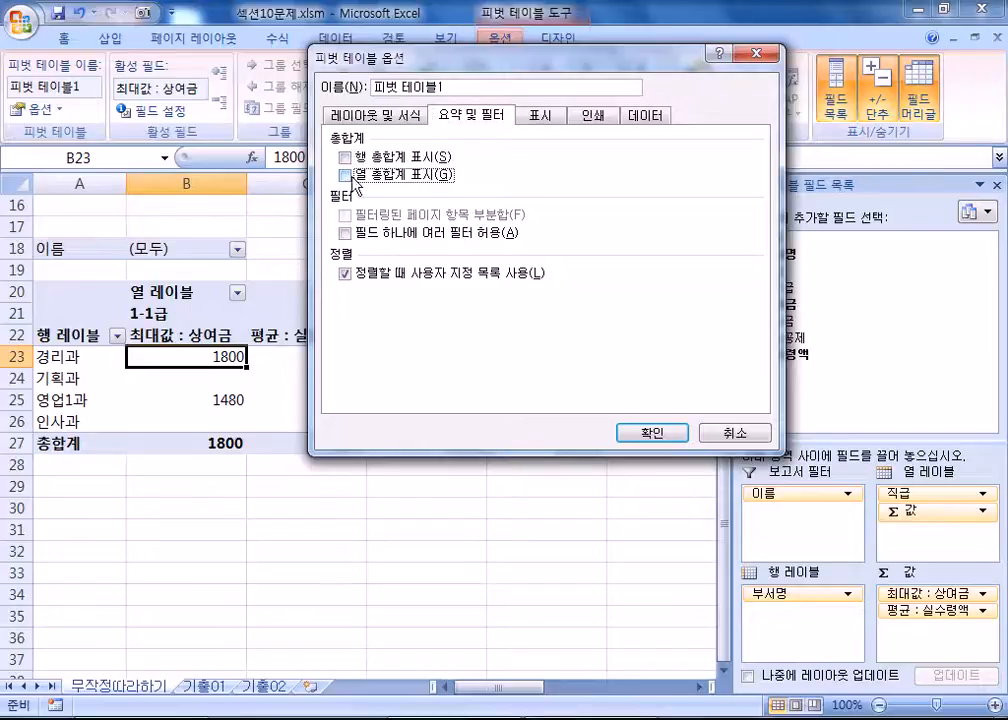
click(345, 158)
click(346, 175)
click(346, 175)
click(345, 158)
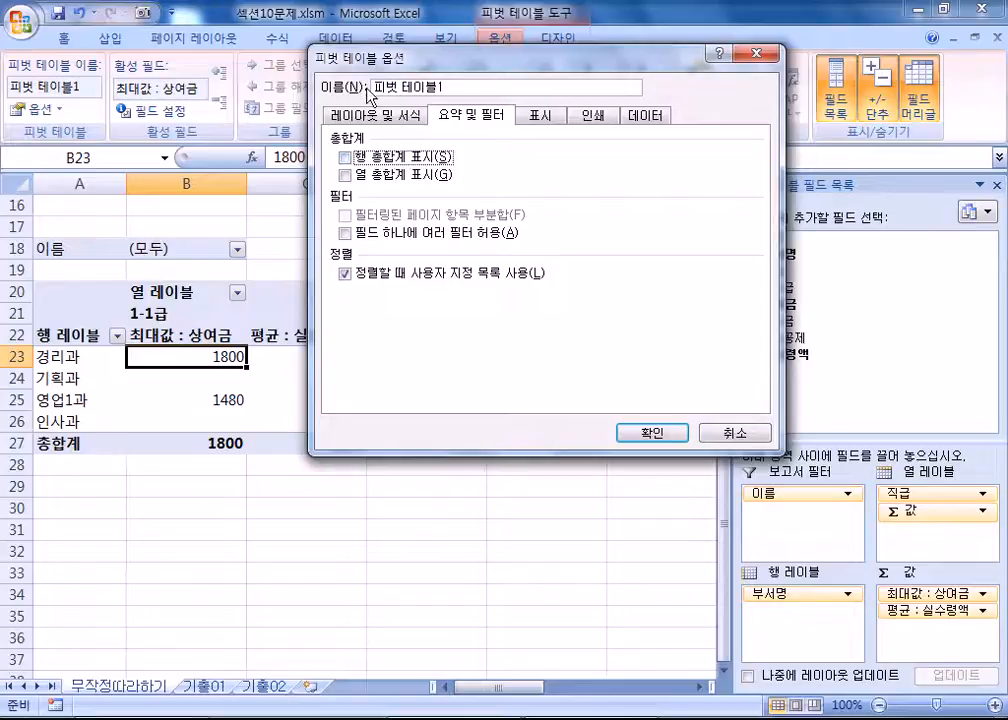
Enter 빈칸 as the text shown for empty cells in the PivotTable's layout and format options.
click(342, 117)
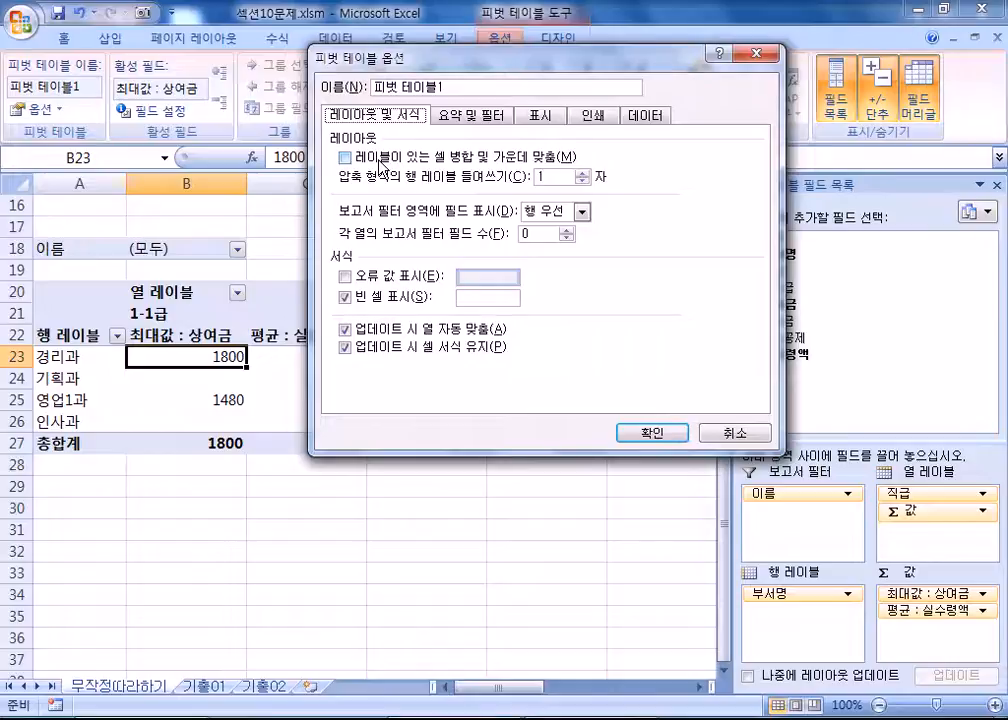
click(345, 158)
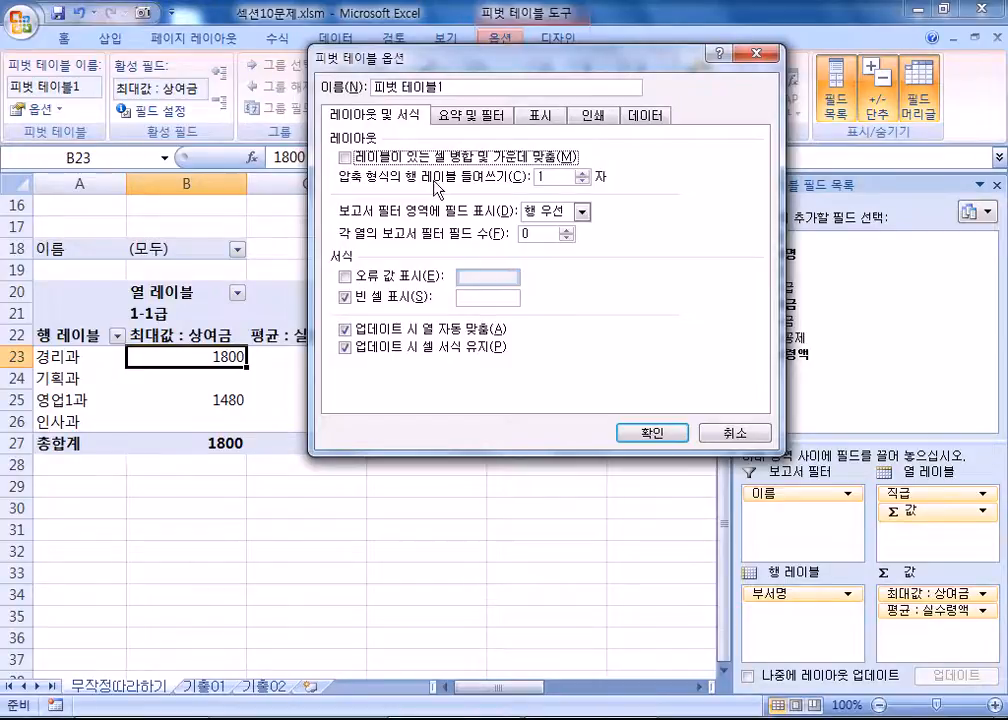
drag(435, 66, 668, 82)
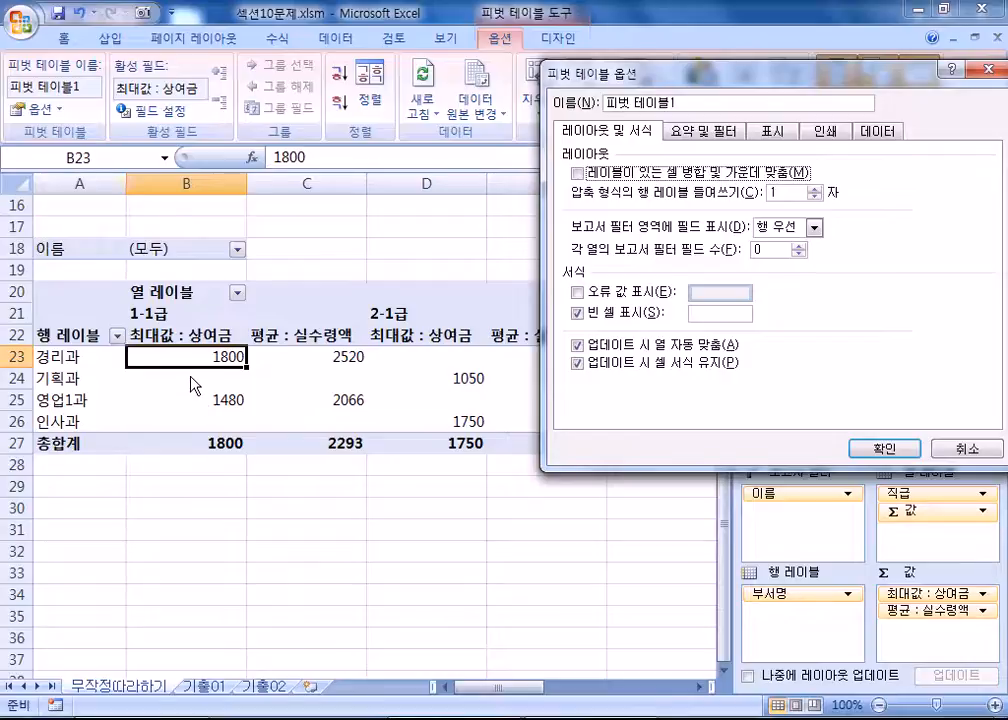
drag(590, 74, 236, 12)
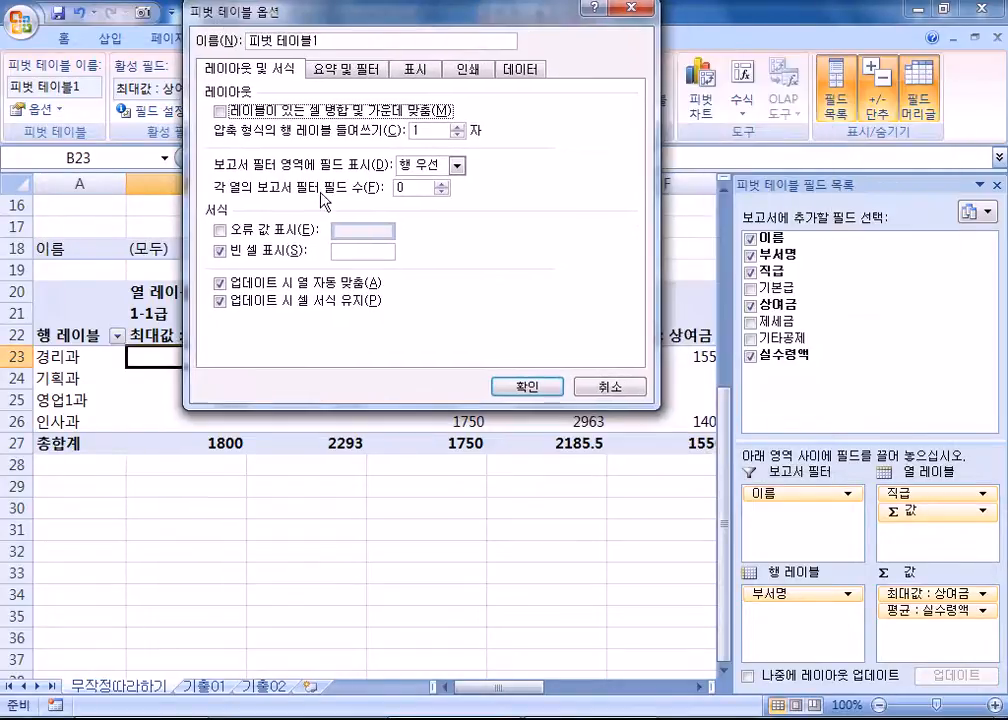
click(354, 252)
text(QLsz)
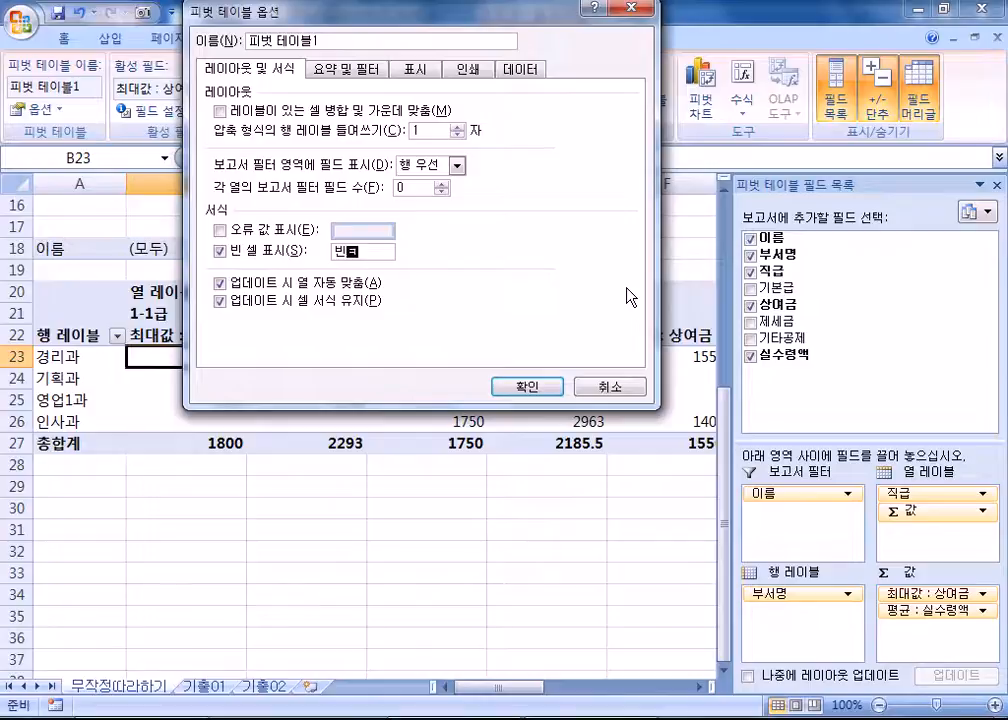
text(ks)
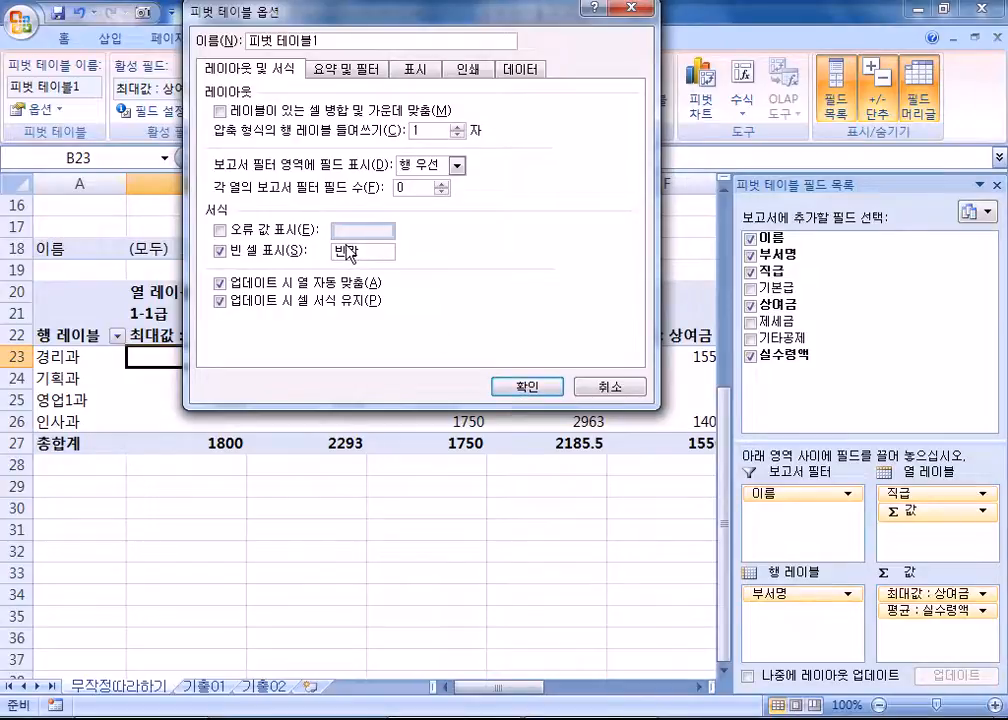
click(332, 70)
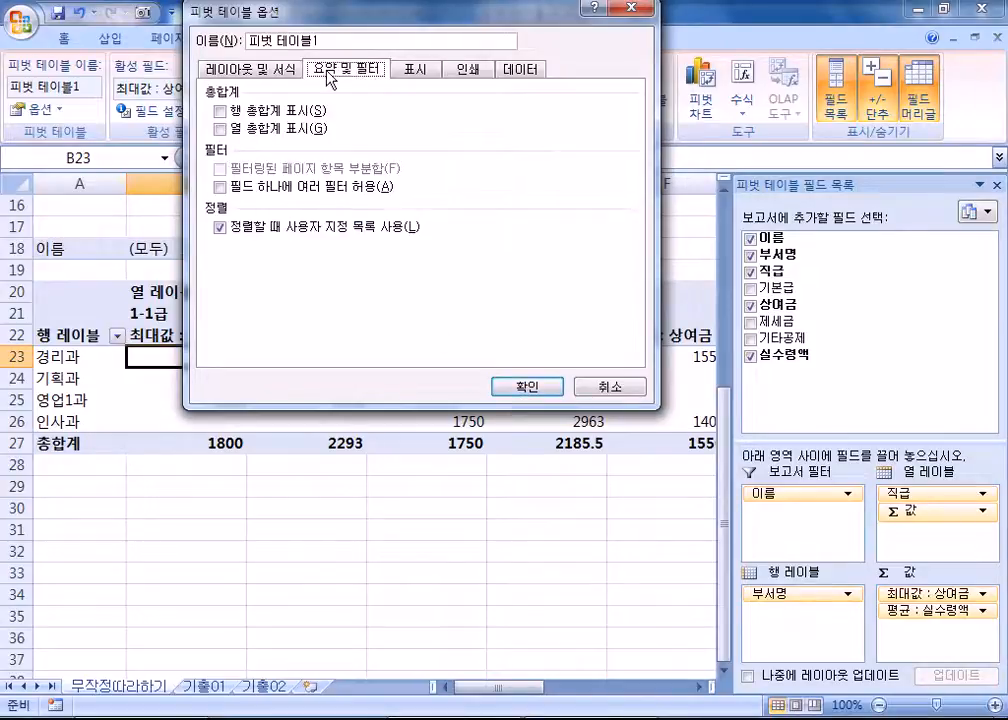
click(287, 109)
click(277, 129)
click(281, 114)
click(276, 131)
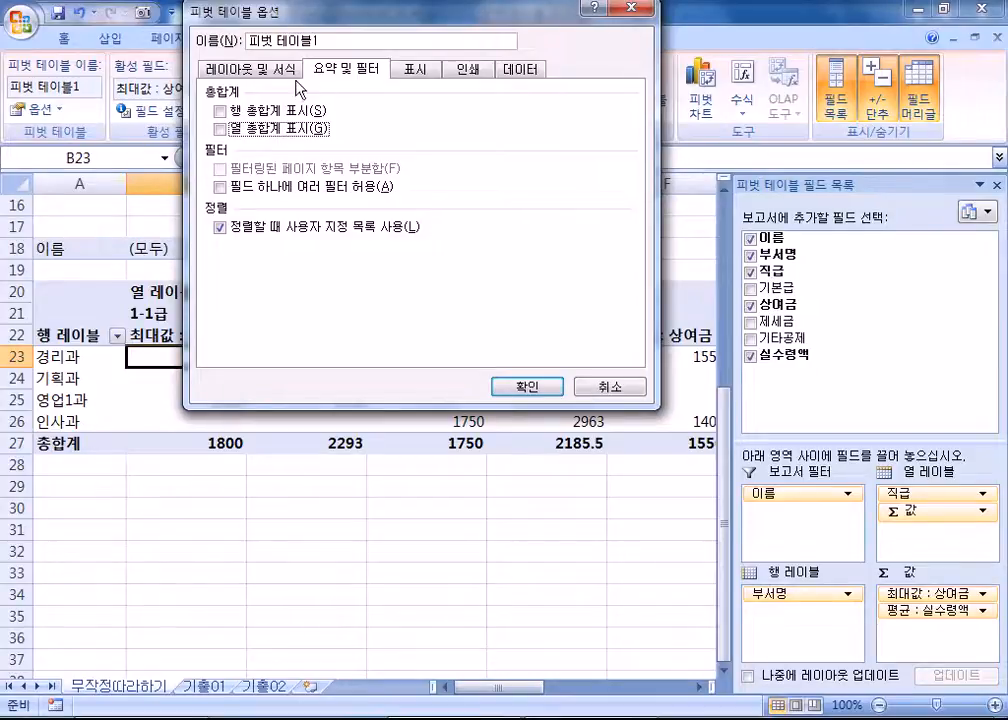
Clear the replacement text for empty cells, keeping 빈 셀 표시 enabled, and apply the PivotTable options.
click(245, 68)
click(272, 250)
click(257, 247)
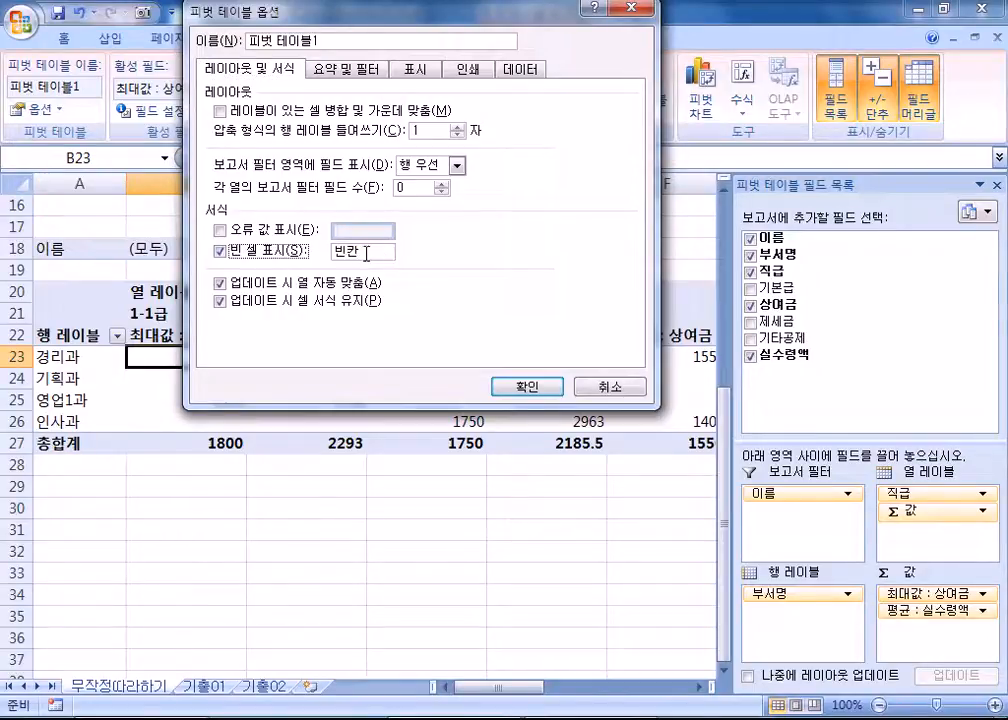
double_click(359, 252)
key(BackSpace)
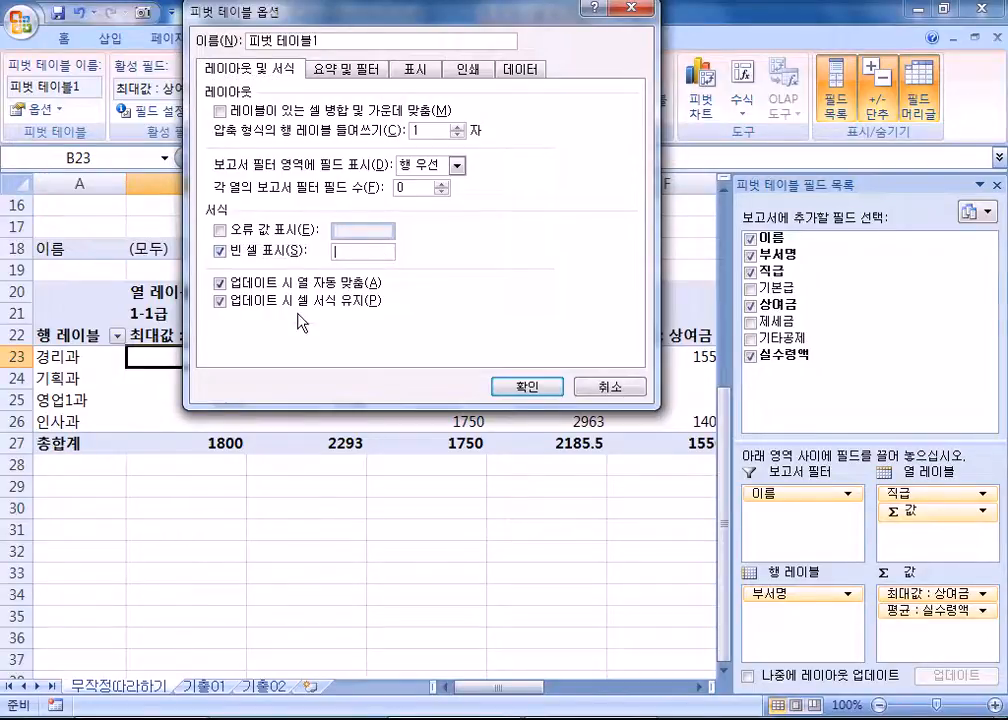
click(526, 386)
mouse_move(189, 396)
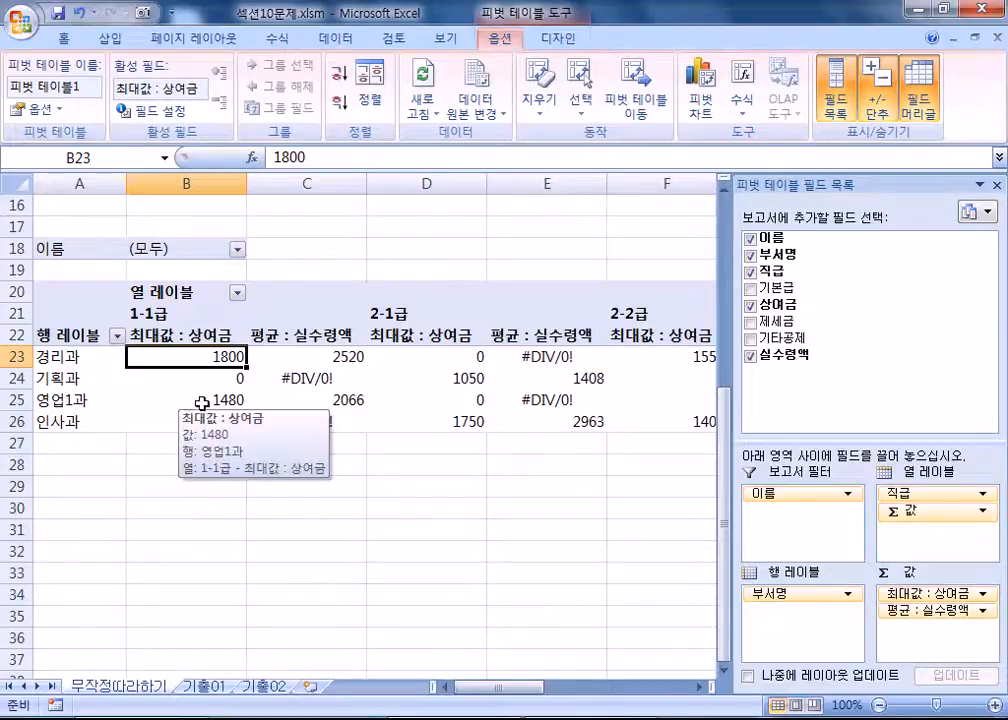
scroll(290, 398, down, 1)
scroll(303, 389, up, 2)
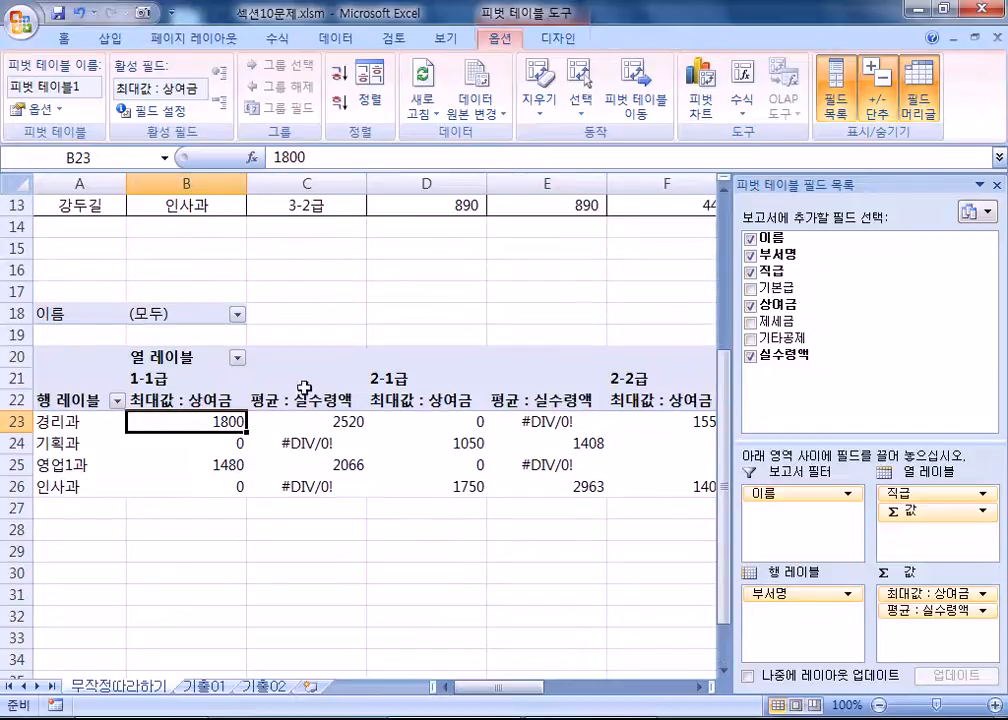
Check the summary functions of the 상여금 and 실수령액 value fields in their value field settings.
click(150, 111)
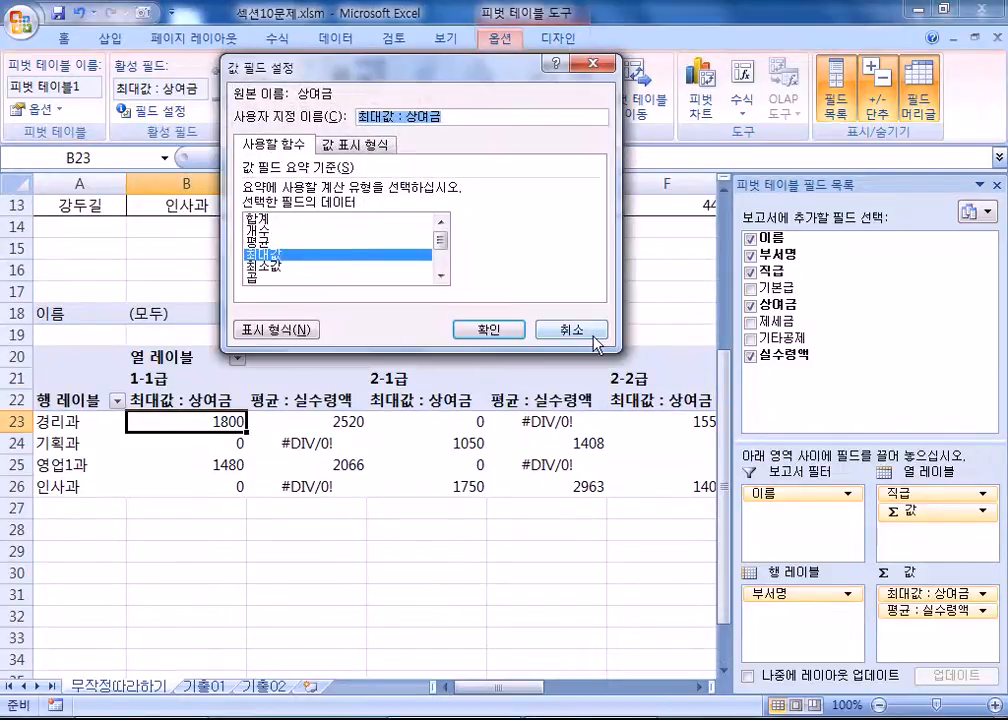
click(593, 336)
click(320, 403)
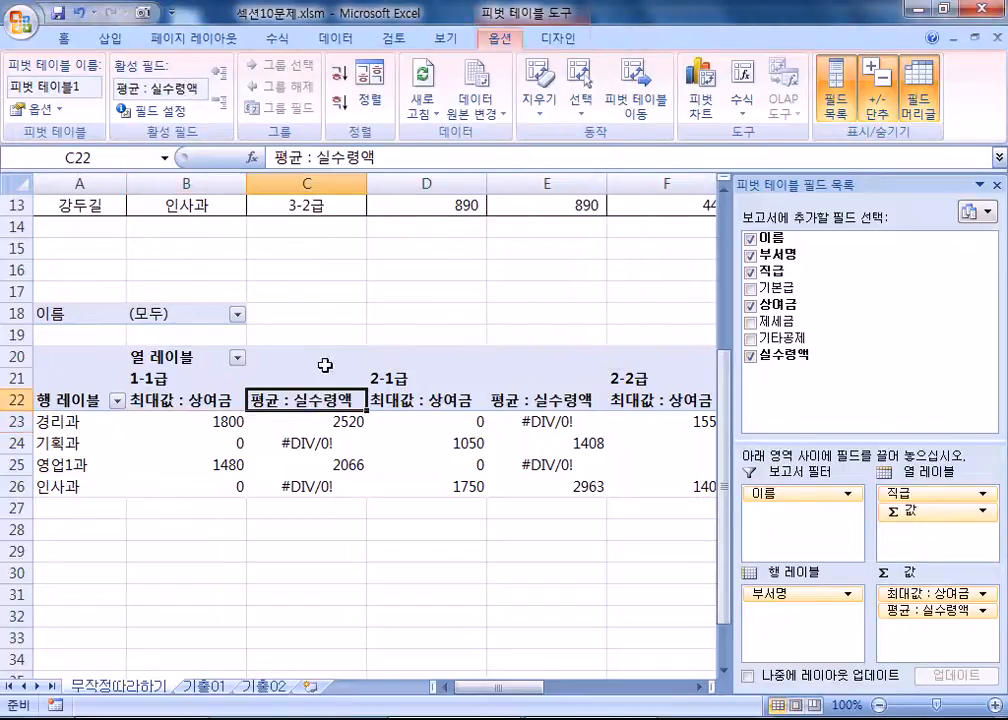
click(150, 111)
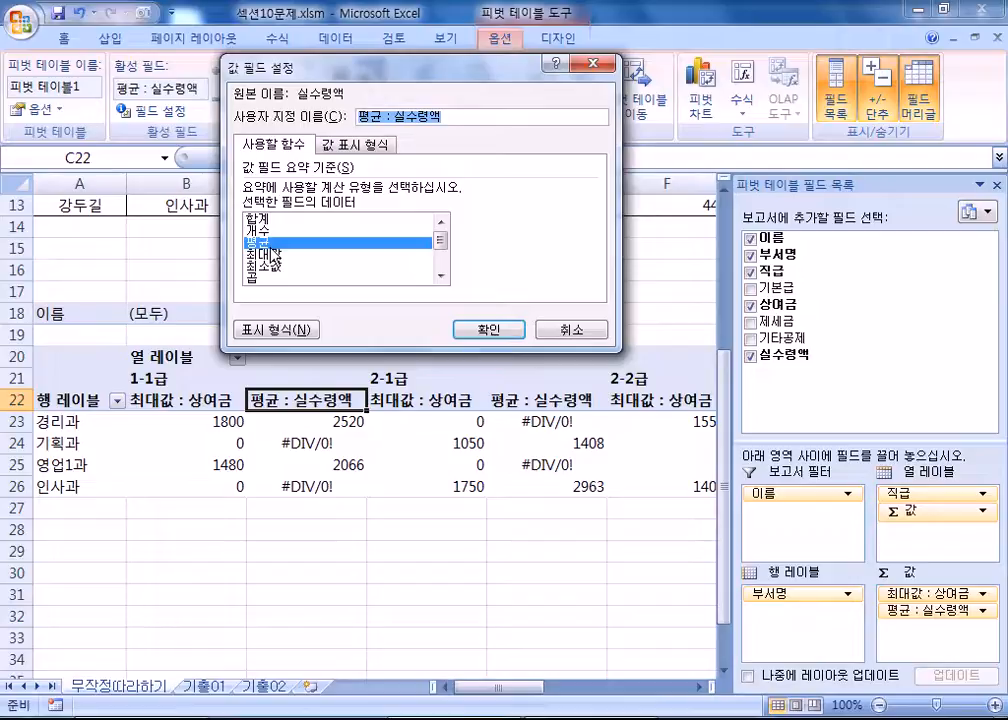
click(490, 330)
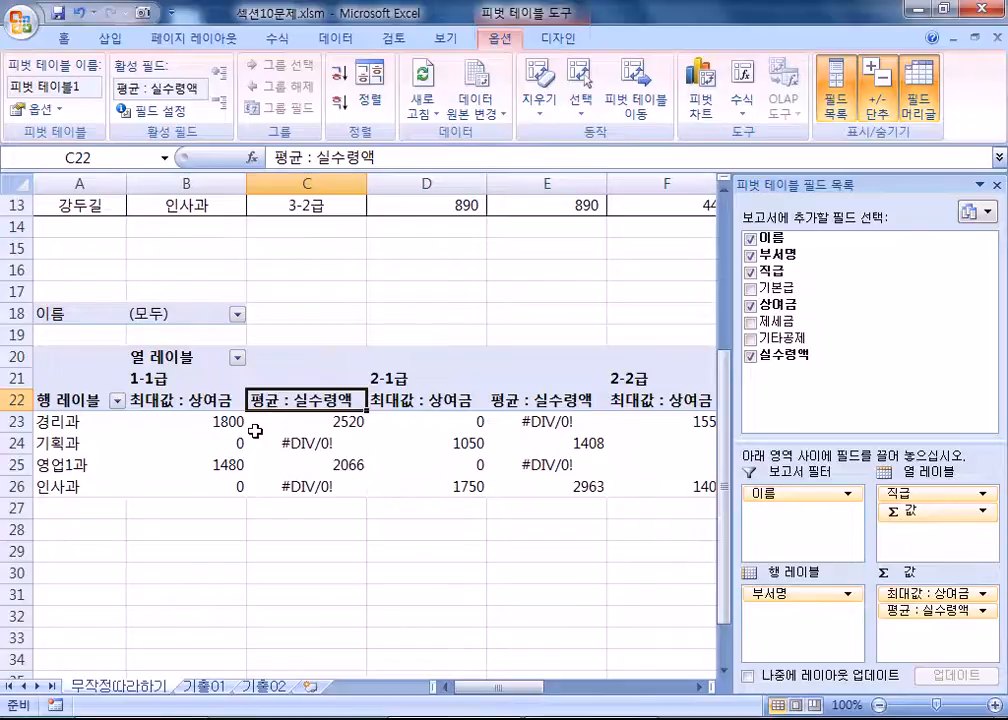
drag(17, 291, 17, 617)
right_click(140, 431)
click(200, 558)
click(108, 310)
scroll(90, 371, up, 1)
key(ctrl+z)
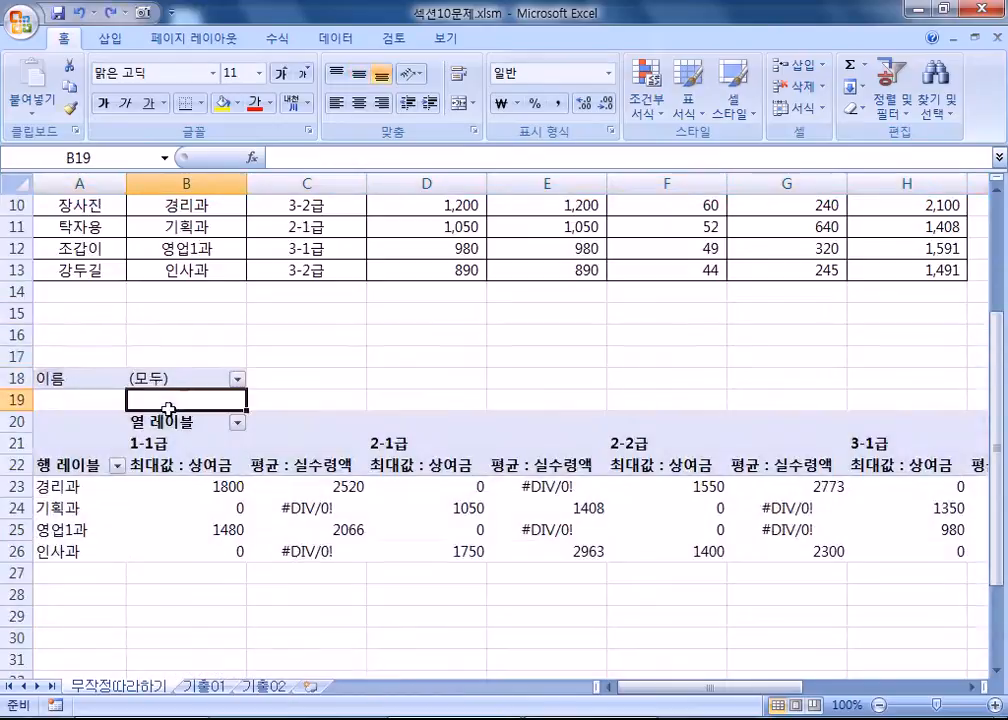
Delete rows 16 to 30, removing the existing PivotTable from the sheet.
click(165, 404)
scroll(320, 500, down, 3)
click(284, 318)
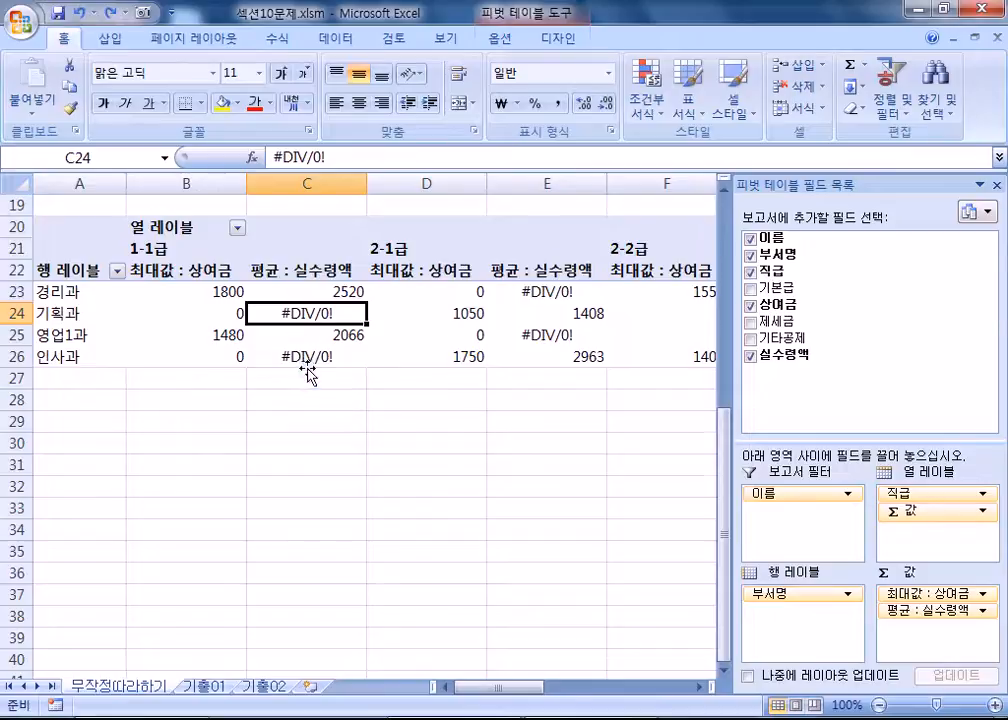
scroll(280, 340, up, 2)
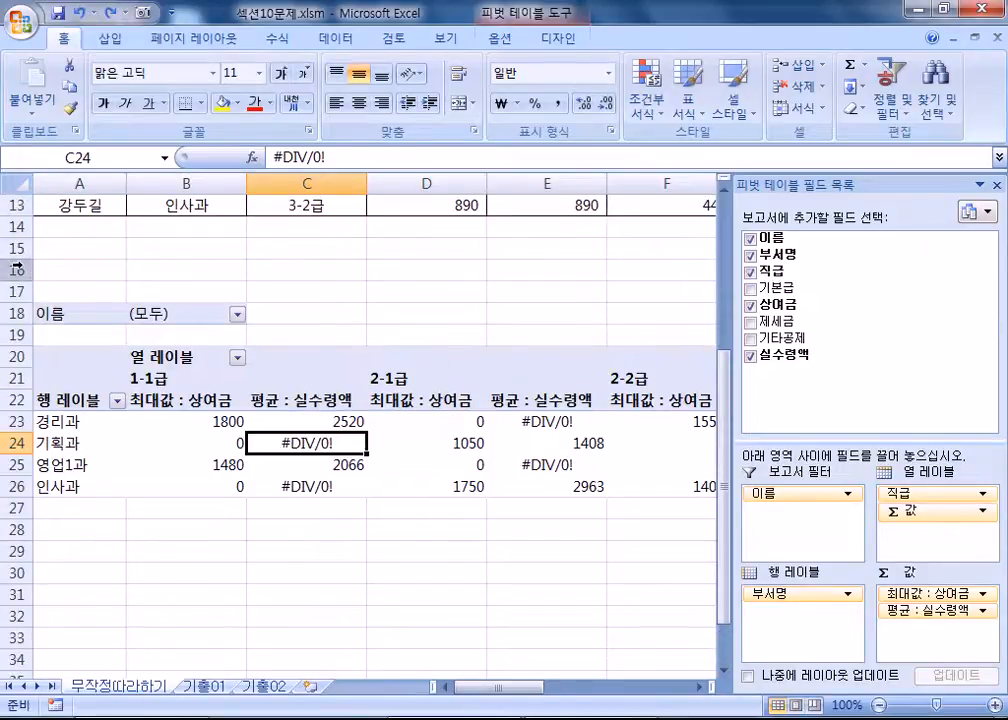
drag(17, 268, 17, 575)
right_click(151, 488)
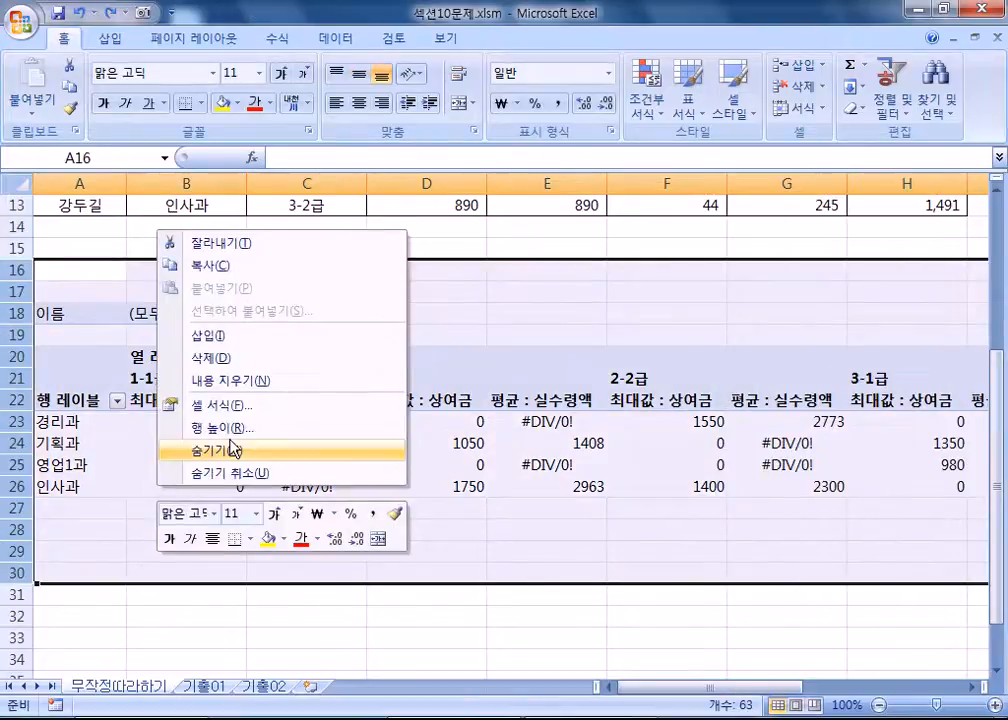
click(212, 357)
Create a PivotTable from the salary data in A3:H13, placed on the existing worksheet at A20.
scroll(285, 470, up, 3)
click(83, 278)
scroll(83, 278, up, 1)
drag(90, 252, 905, 470)
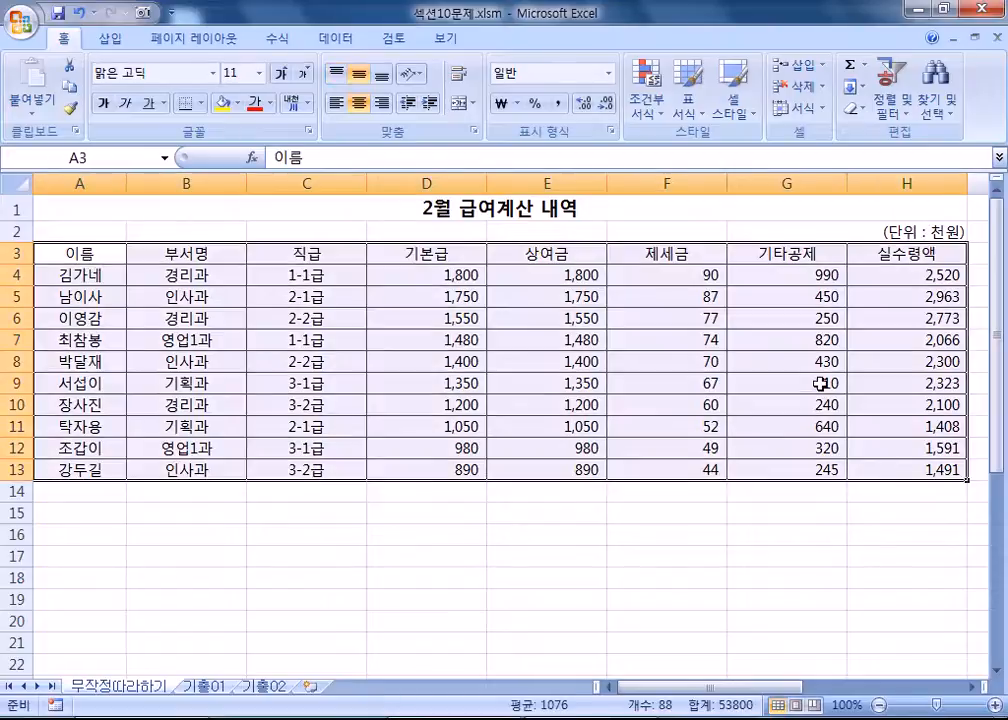
click(110, 38)
click(30, 75)
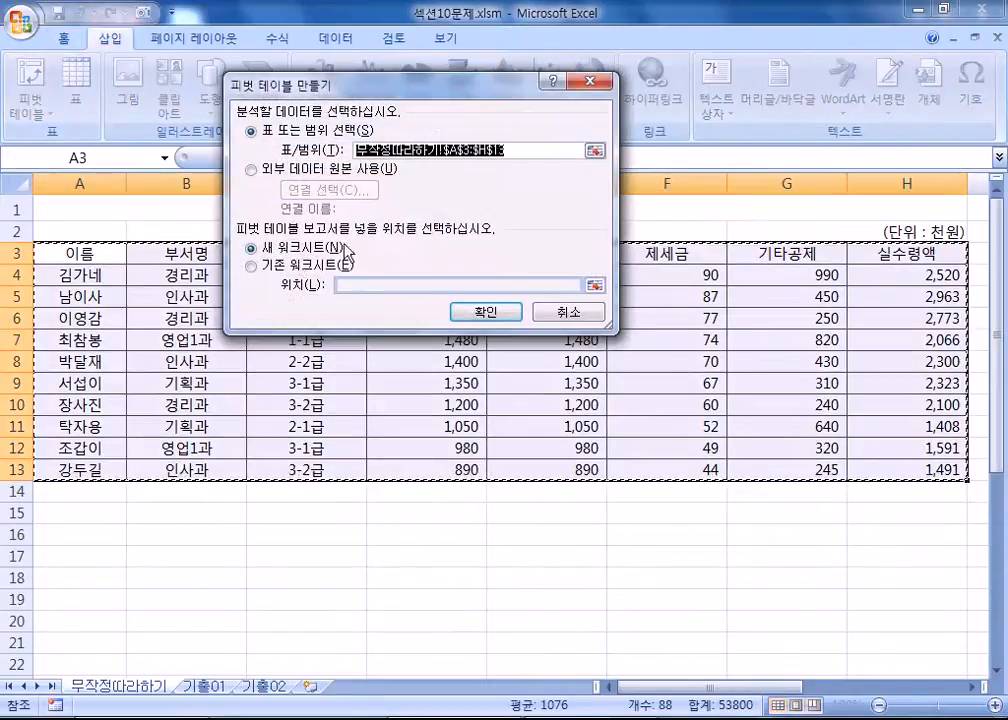
click(251, 266)
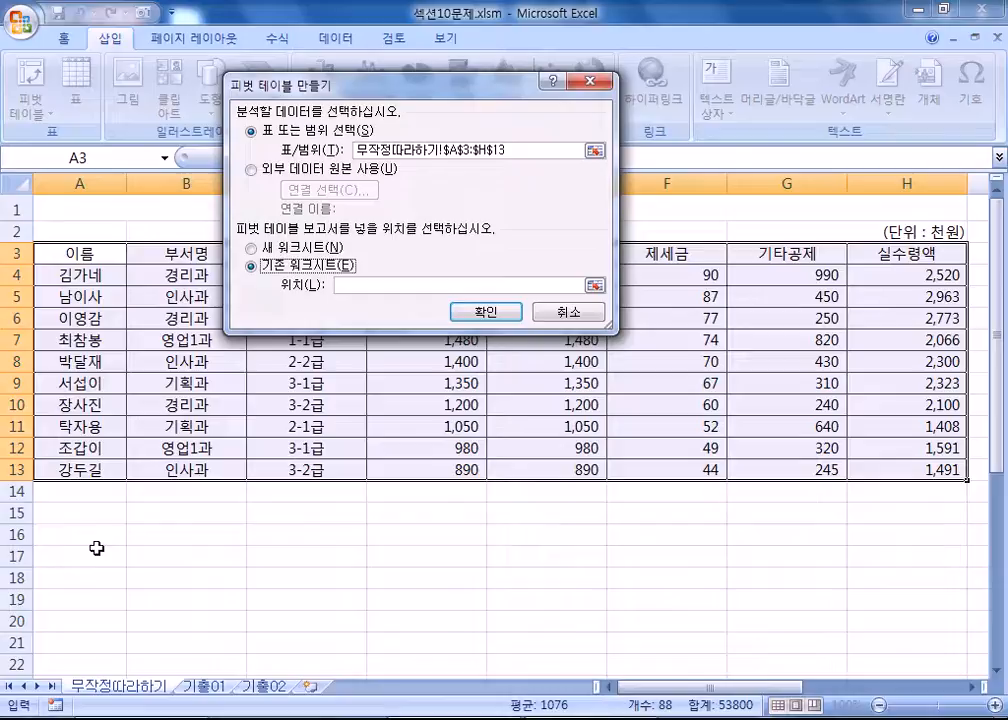
click(70, 599)
scroll(110, 504, down, 3)
click(480, 311)
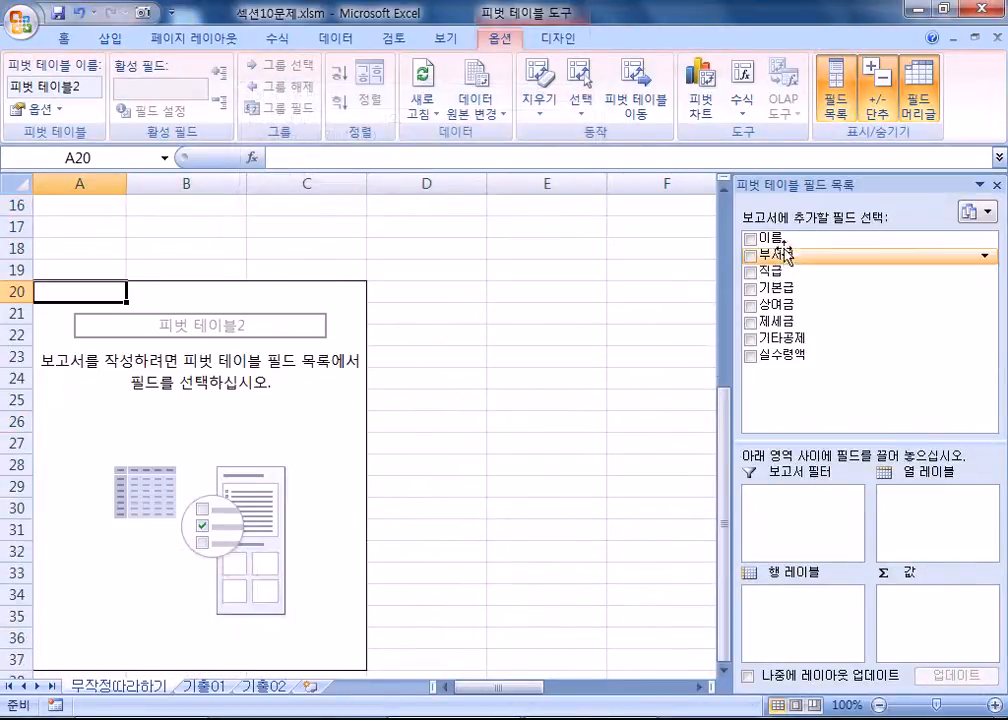
Use 이름 as the report filter, 부서명 as the row labels and 직급 as the column labels.
drag(771, 240, 830, 525)
drag(795, 262, 795, 615)
drag(766, 270, 905, 518)
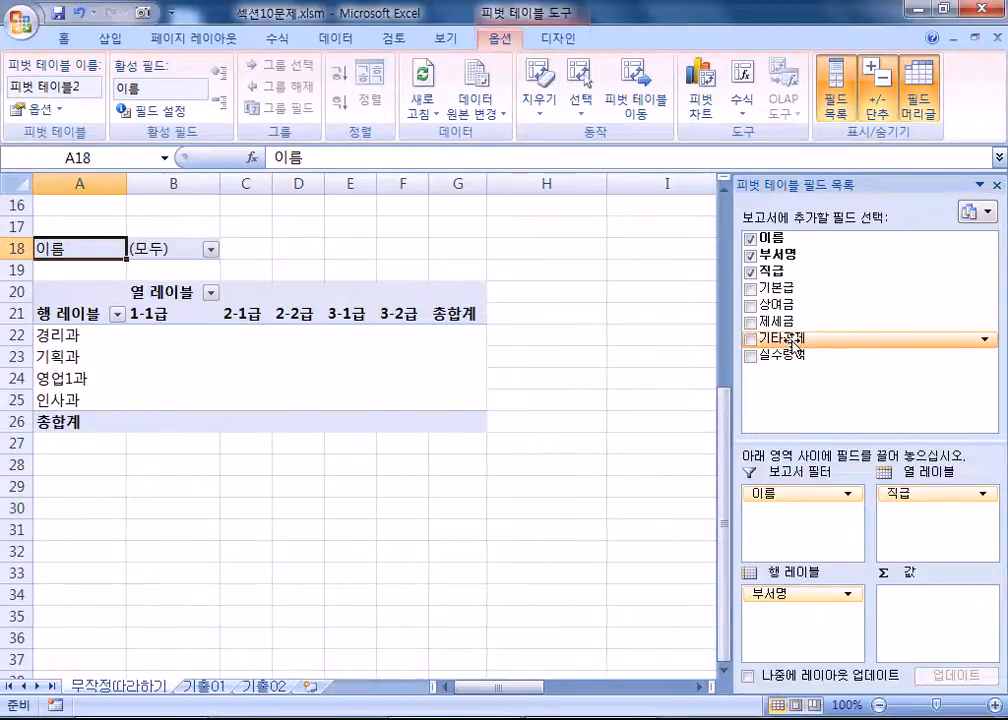
Add 상여금 to the PivotTable values and summarize it by 최대값.
drag(785, 304, 940, 621)
click(913, 592)
click(870, 572)
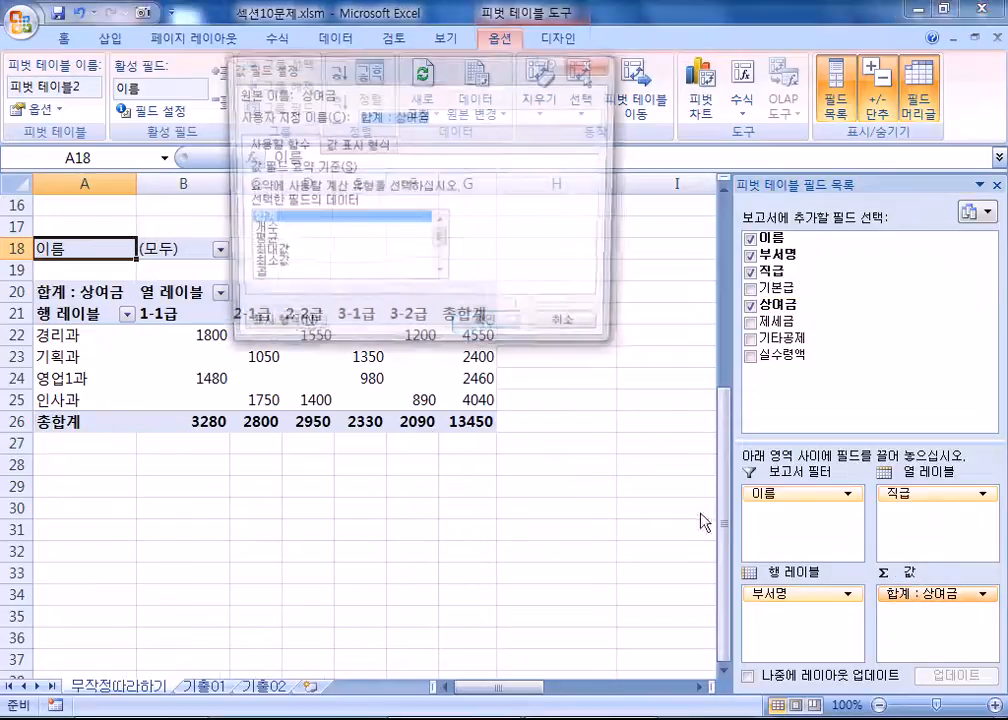
click(273, 243)
click(286, 255)
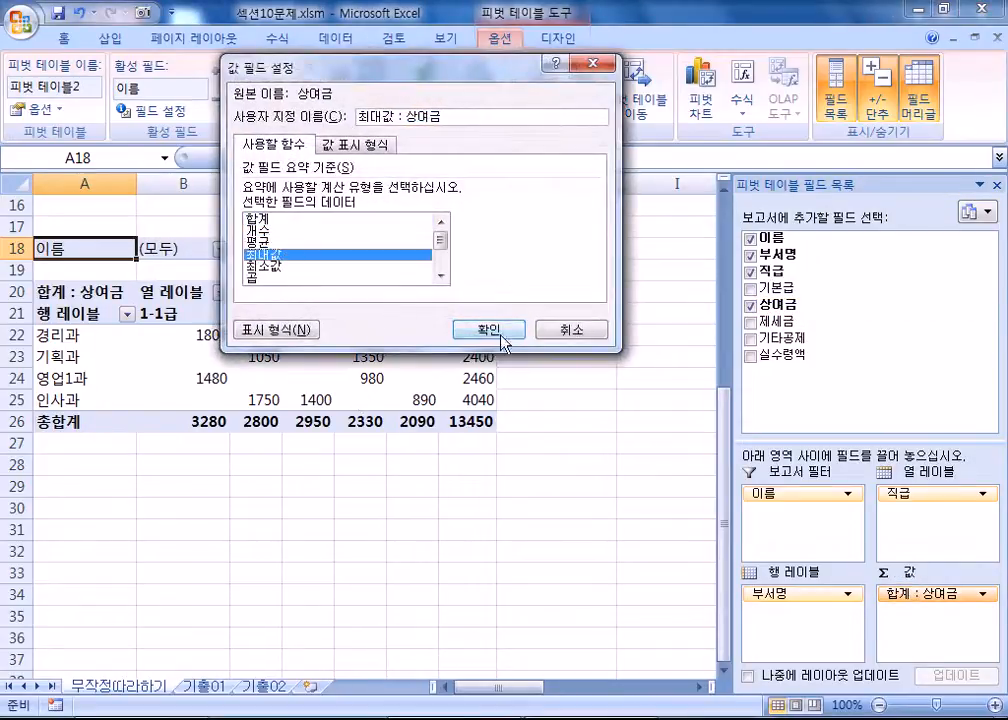
click(490, 331)
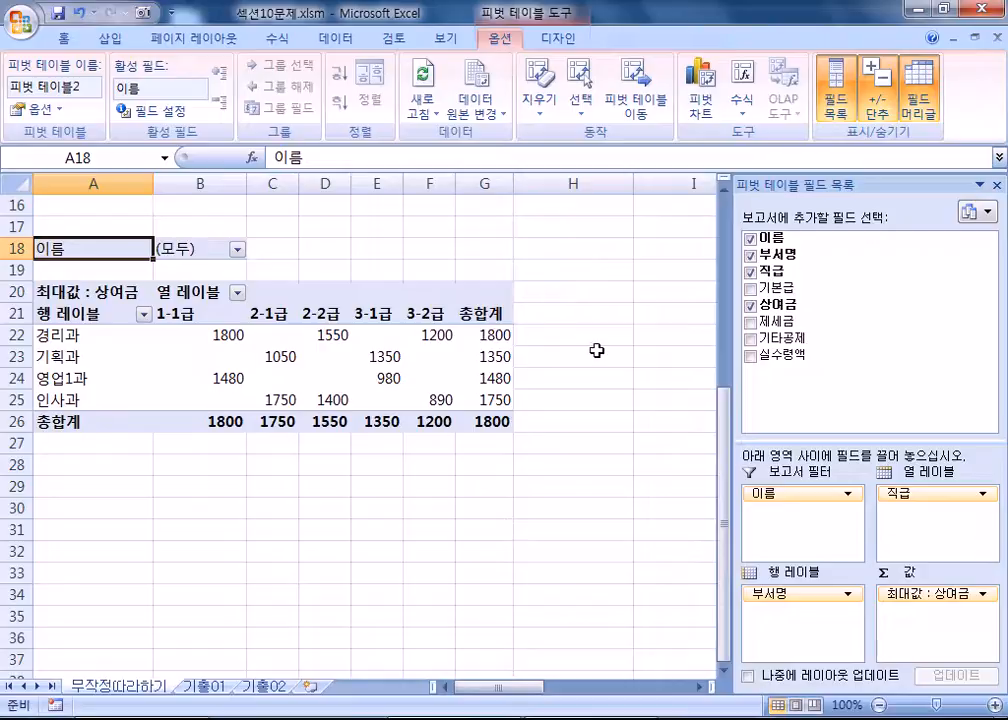
Add 실수령액 below 상여금 in the PivotTable values and summarize it by 평균.
drag(790, 354, 906, 635)
click(889, 612)
click(889, 612)
click(889, 612)
click(889, 592)
click(310, 242)
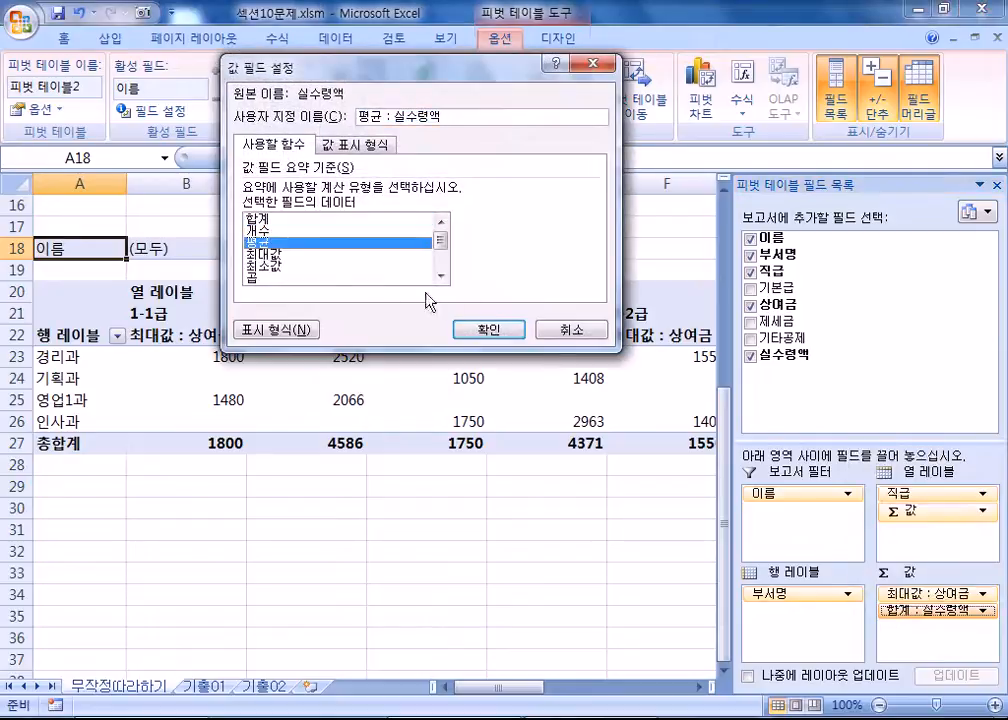
click(484, 331)
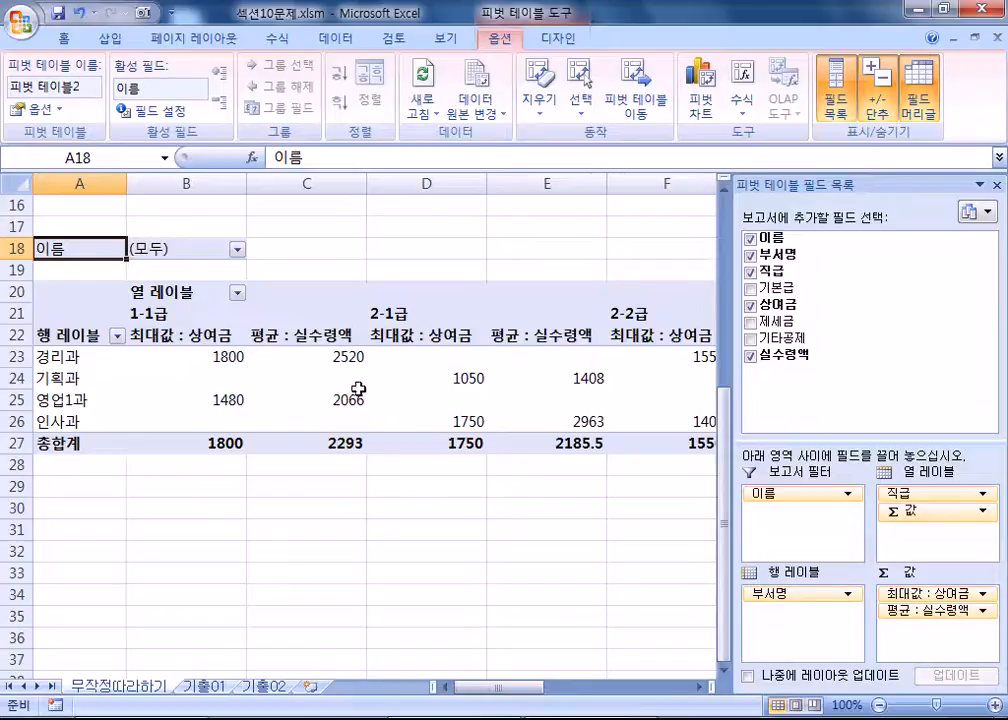
Turn off the row and column grand totals of the new PivotTable.
mouse_move(364, 384)
click(338, 371)
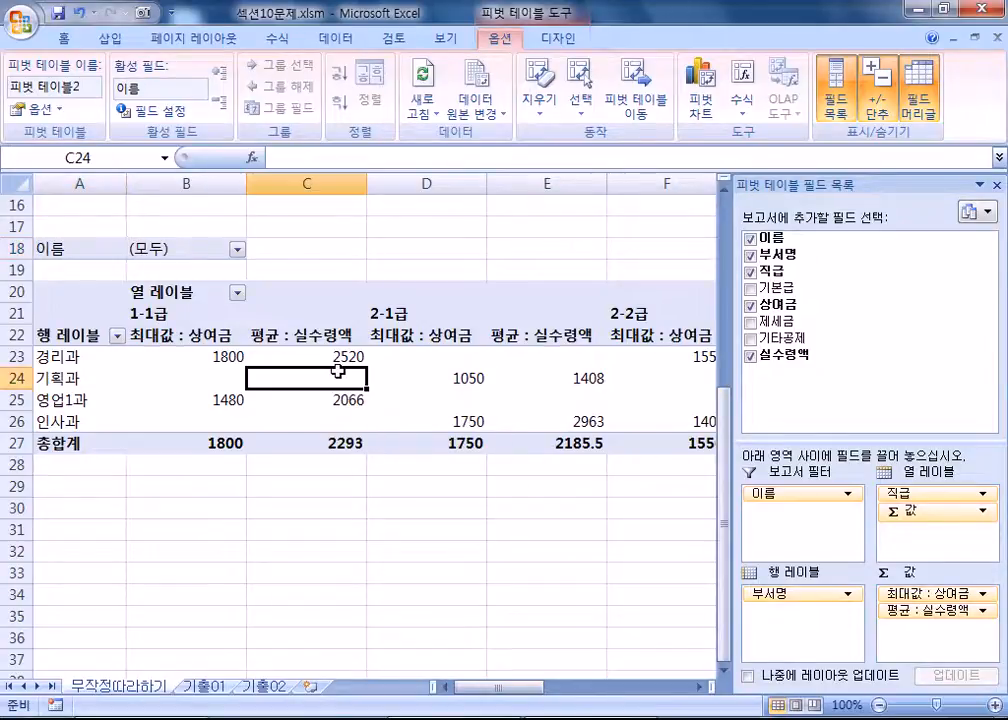
click(33, 113)
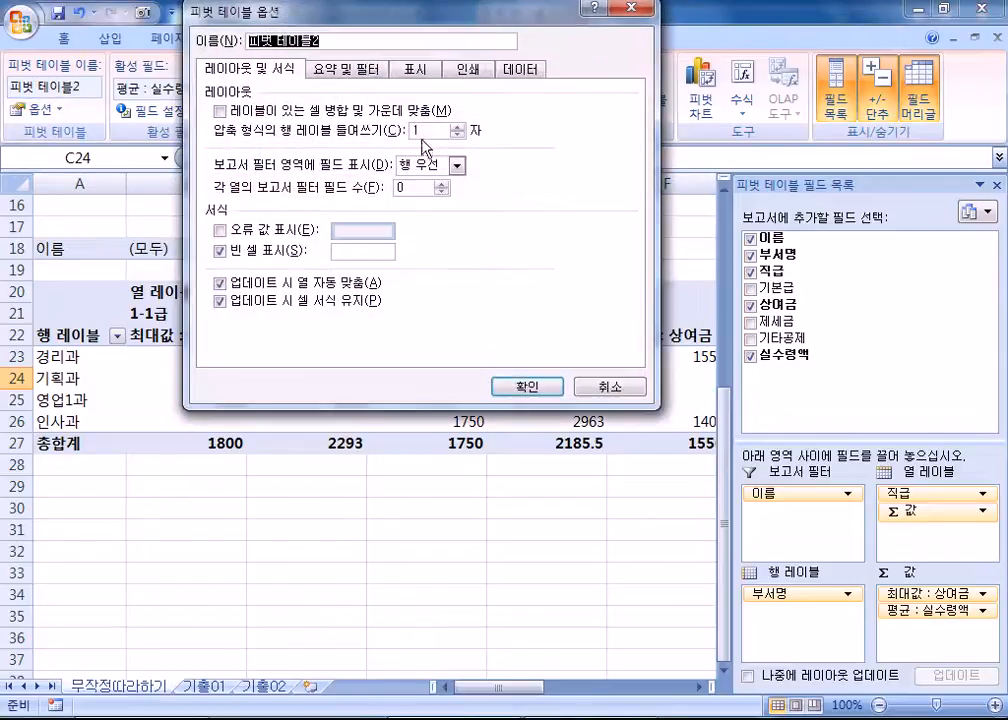
click(342, 69)
click(258, 112)
click(253, 129)
click(527, 386)
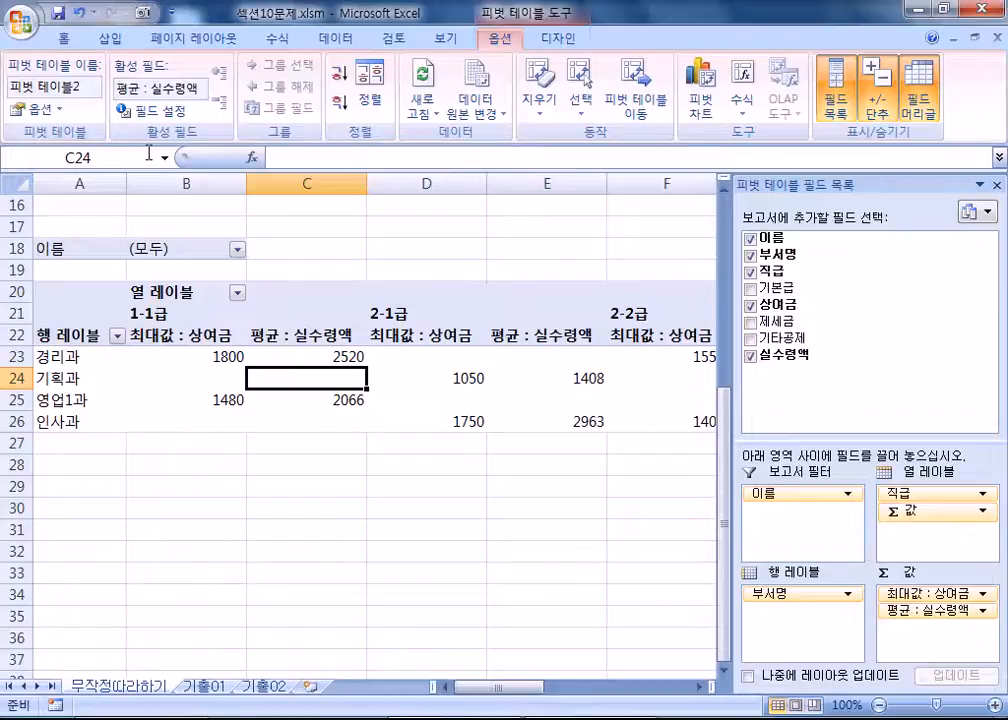
Apply the comma style (쉼표 스타일) to all numeric values in the PivotTable, starting at B23.
click(173, 357)
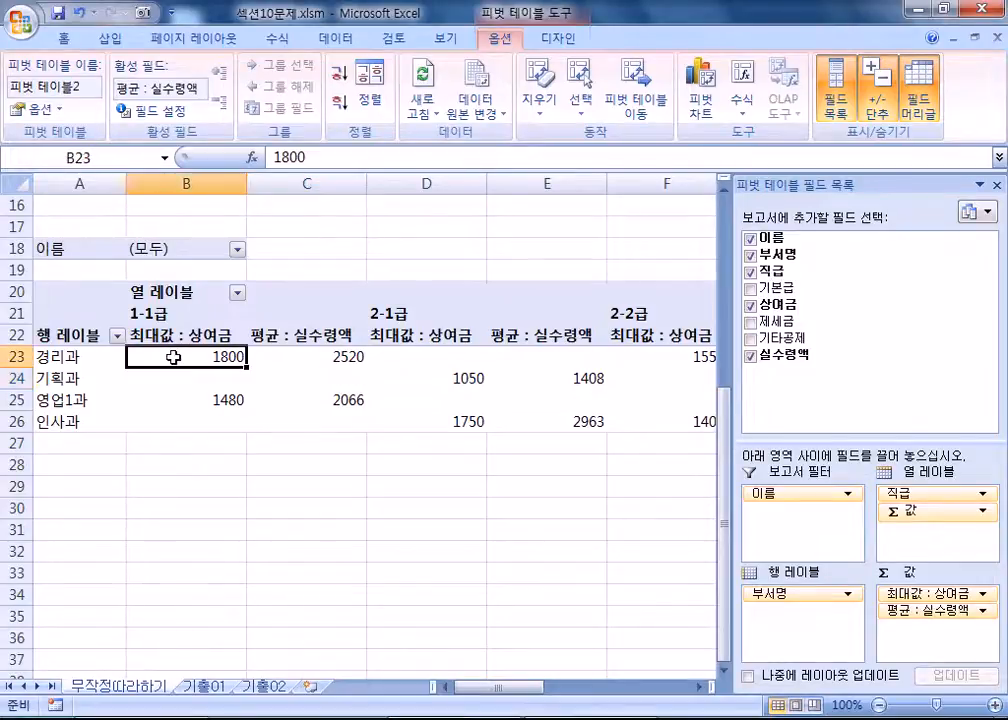
drag(173, 357, 463, 434)
drag(640, 688, 455, 705)
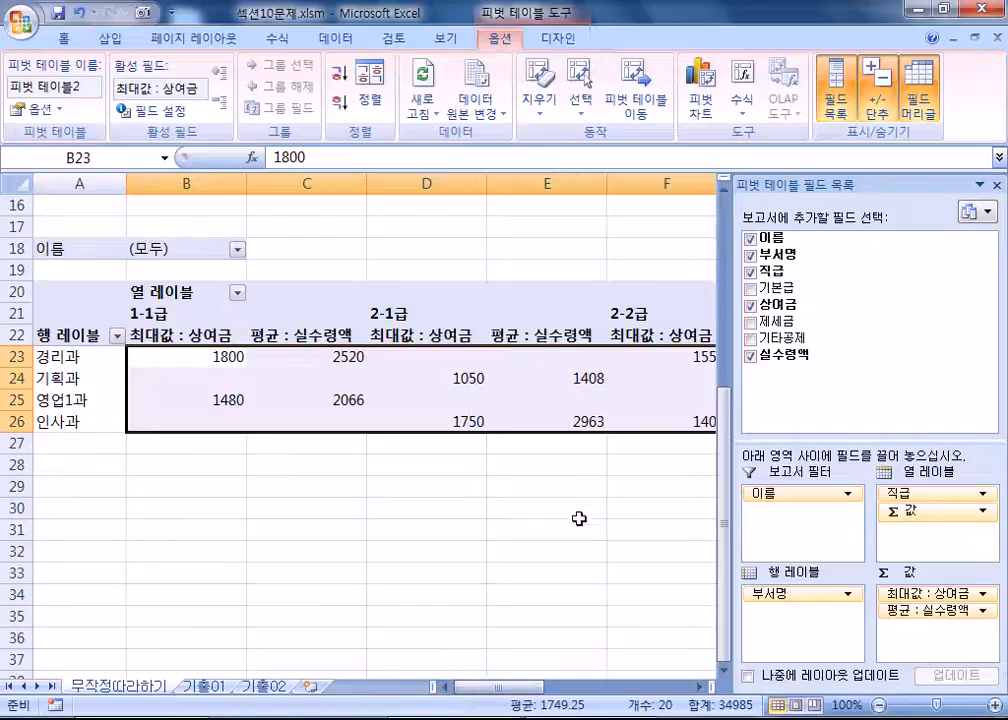
click(62, 37)
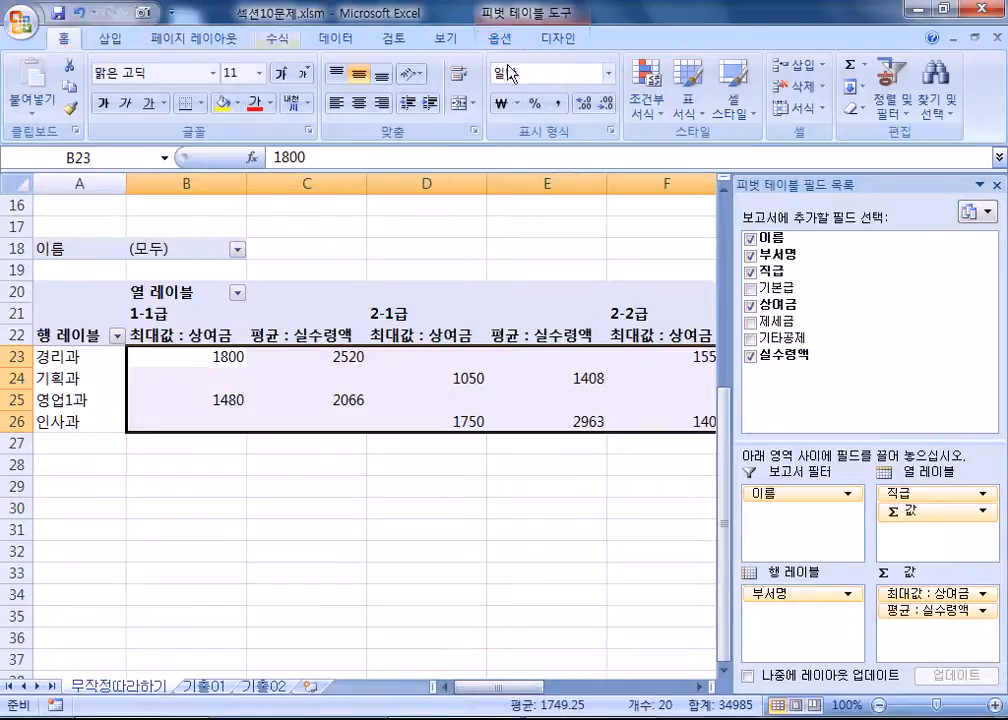
click(558, 104)
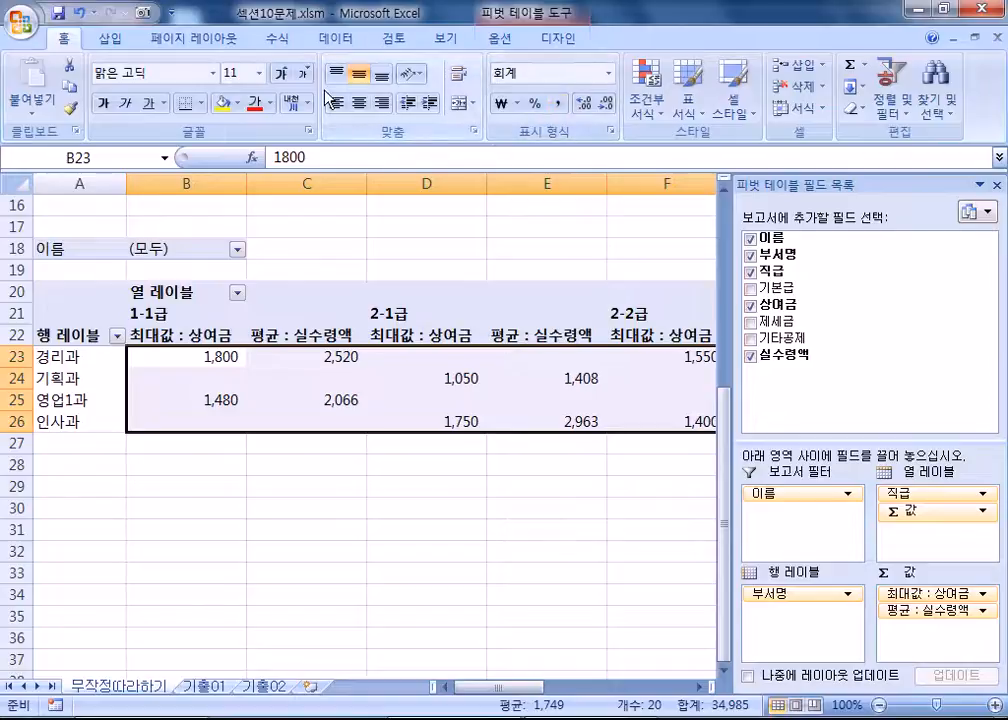
mouse_move(210, 362)
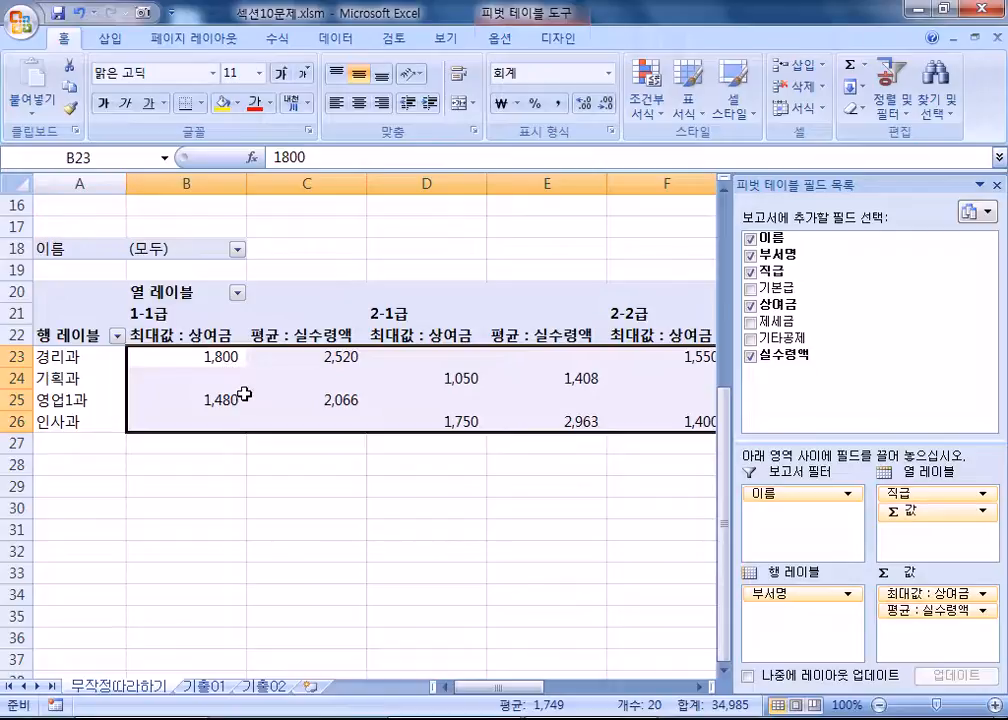
mouse_move(244, 394)
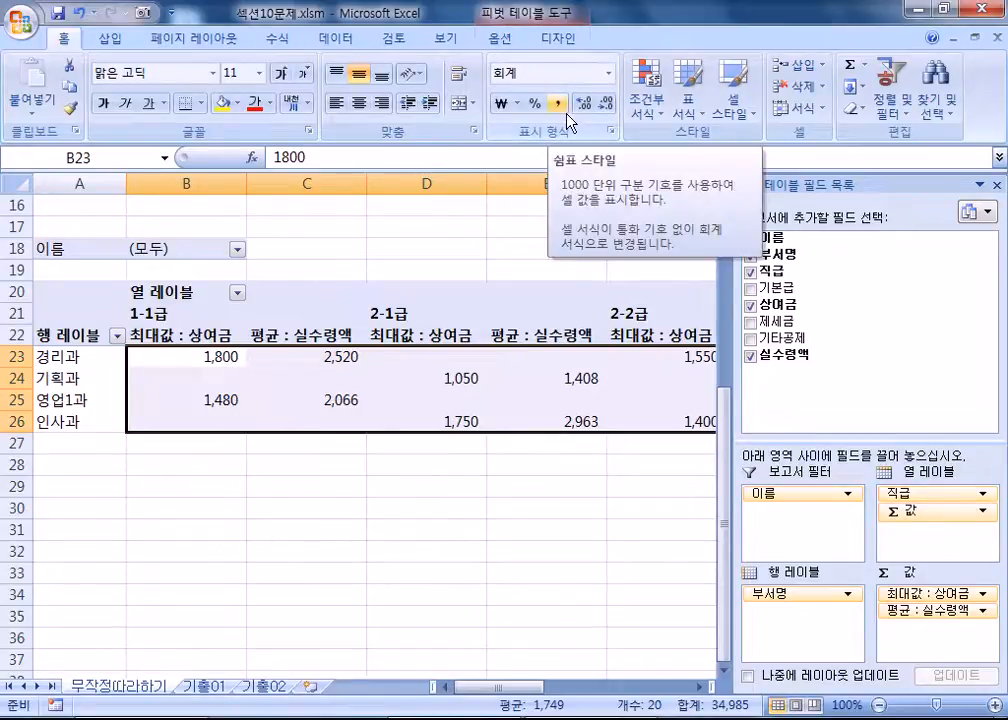
Look over the PivotTable's option and design commands and preview the available PivotTable styles without applying one.
click(288, 364)
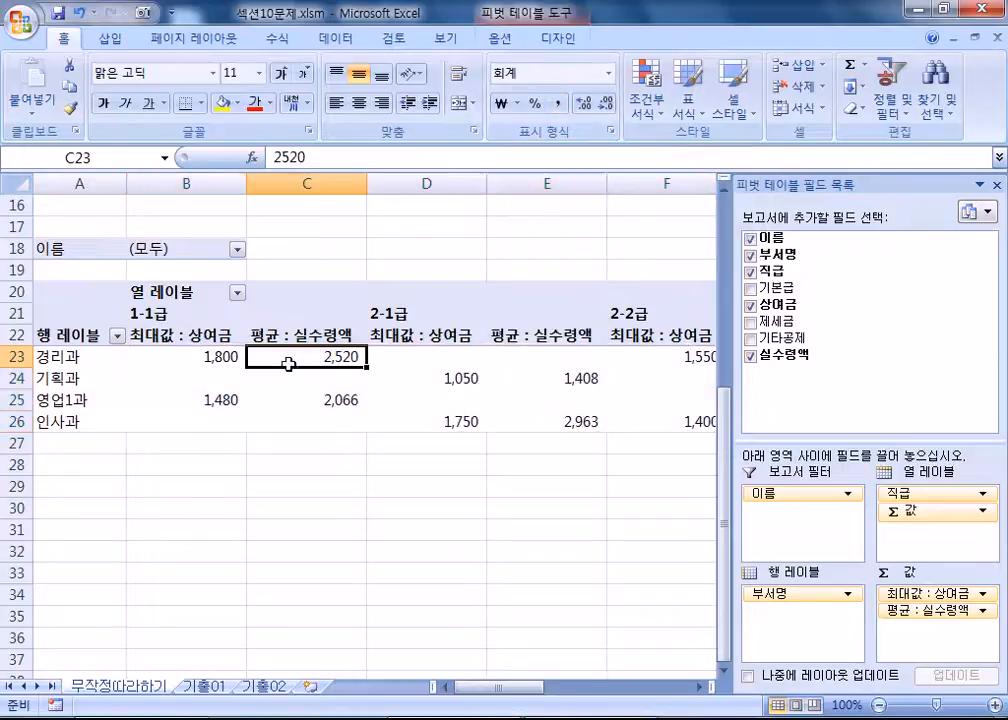
click(508, 40)
click(560, 40)
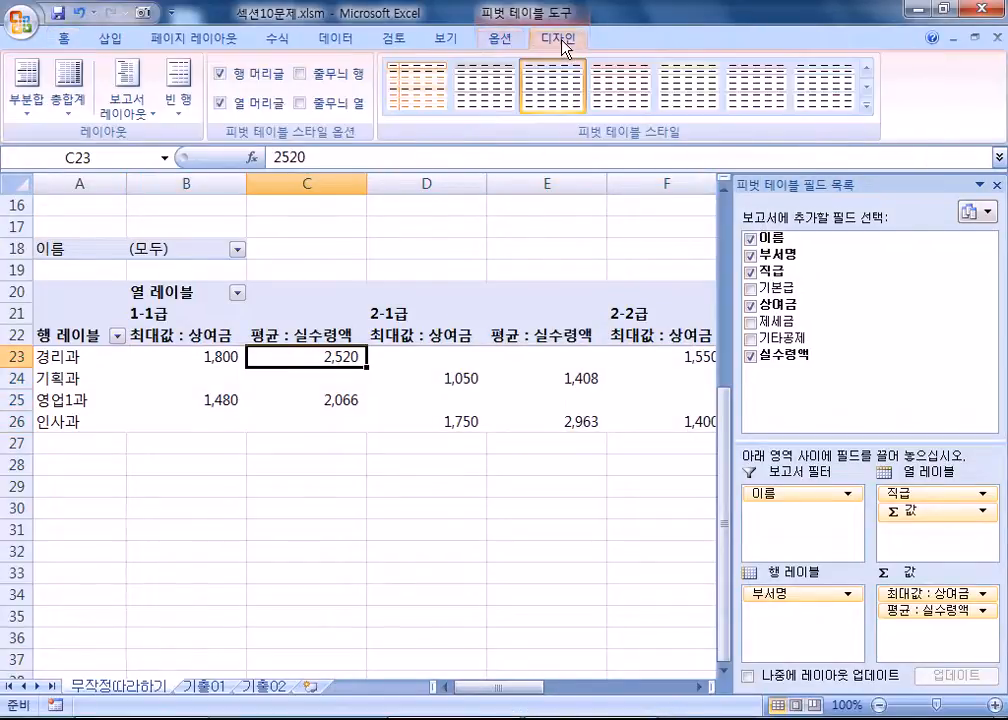
click(520, 40)
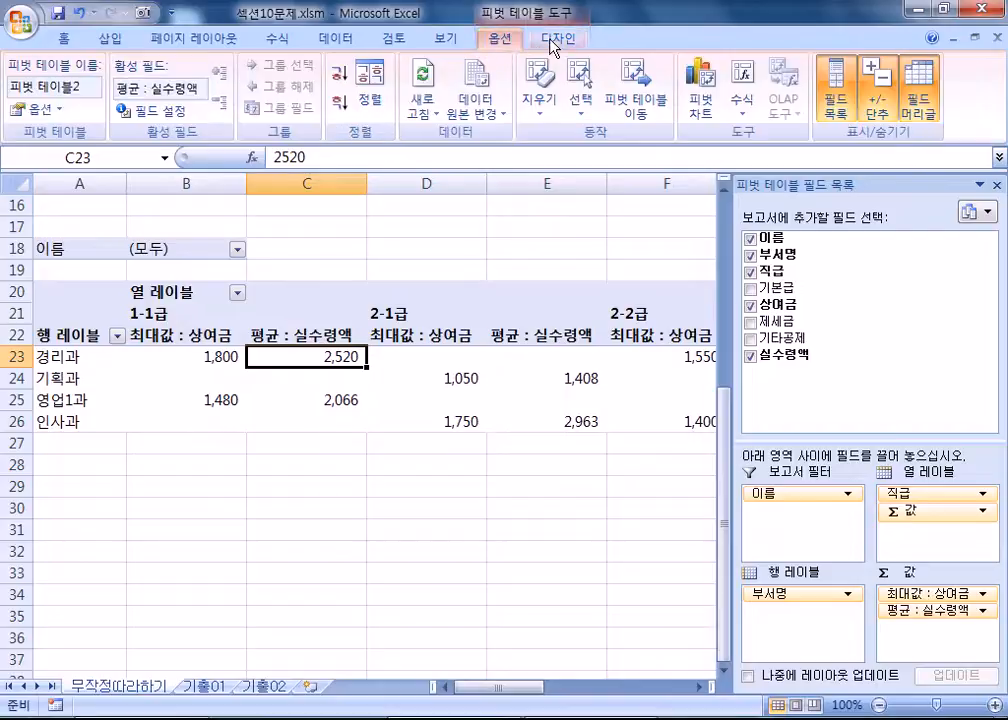
click(553, 42)
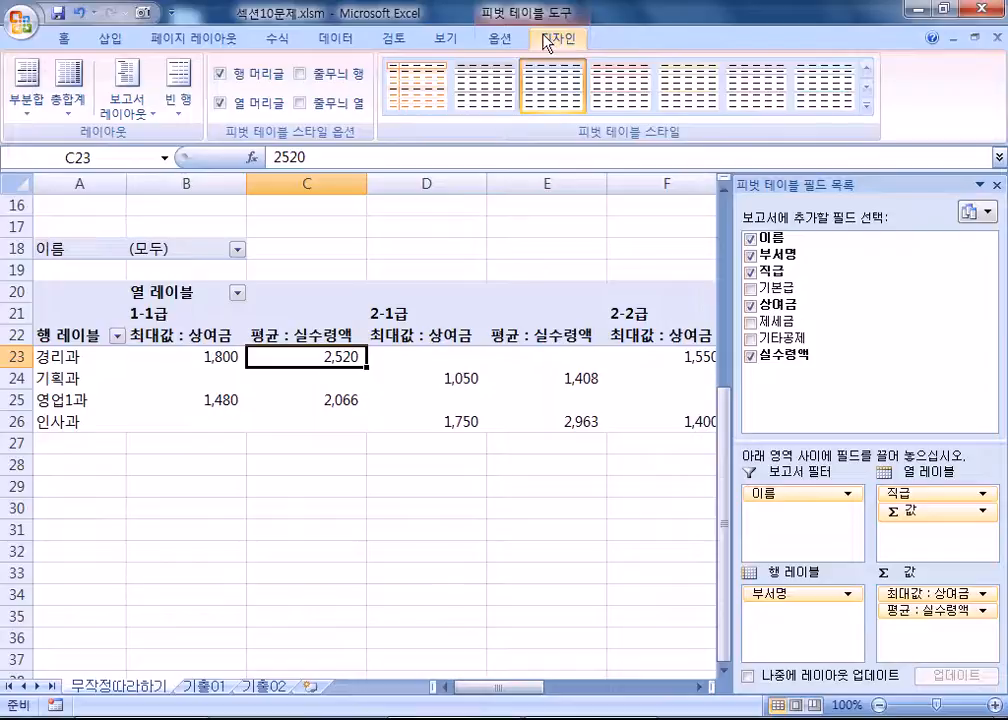
click(868, 110)
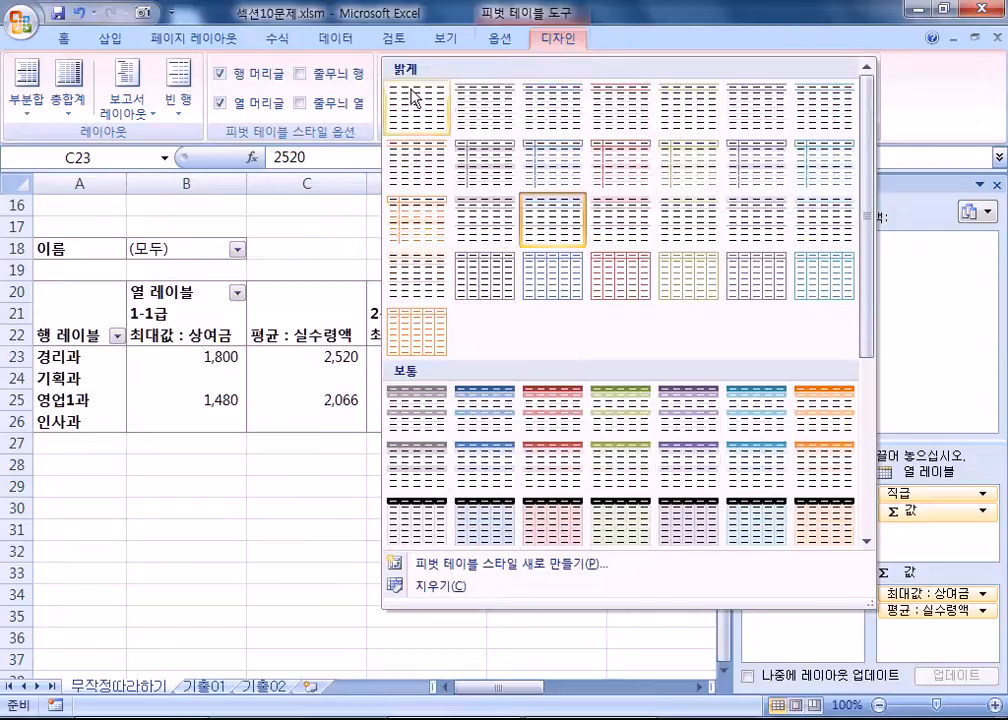
scroll(410, 82, down, 5)
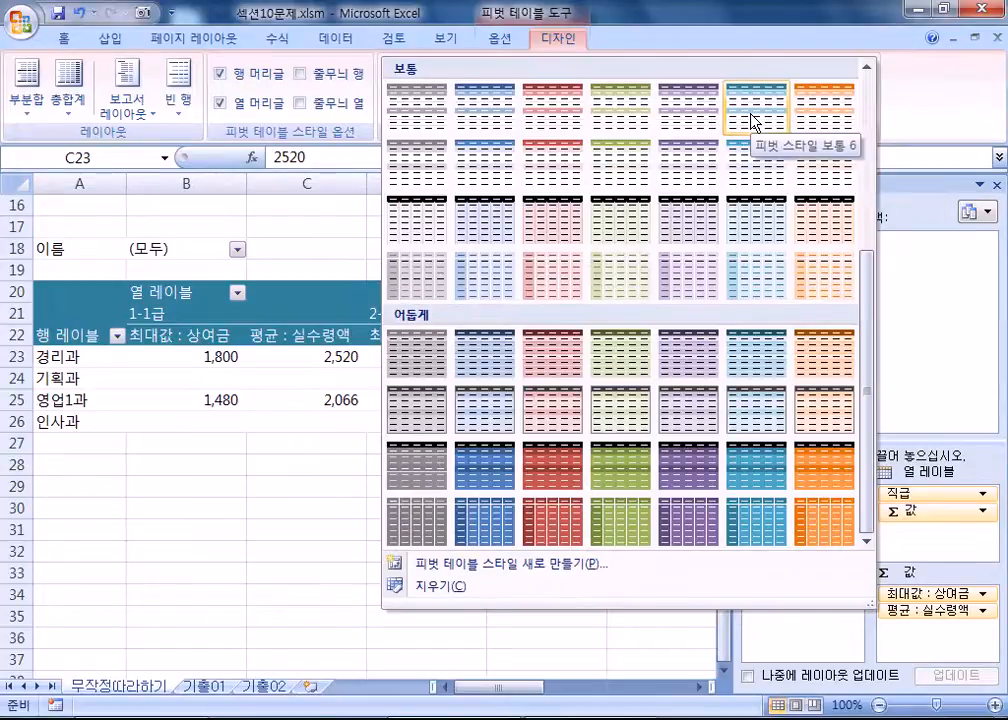
Look over the layout and format settings in the PivotTable options dialog and close it without changes.
click(499, 38)
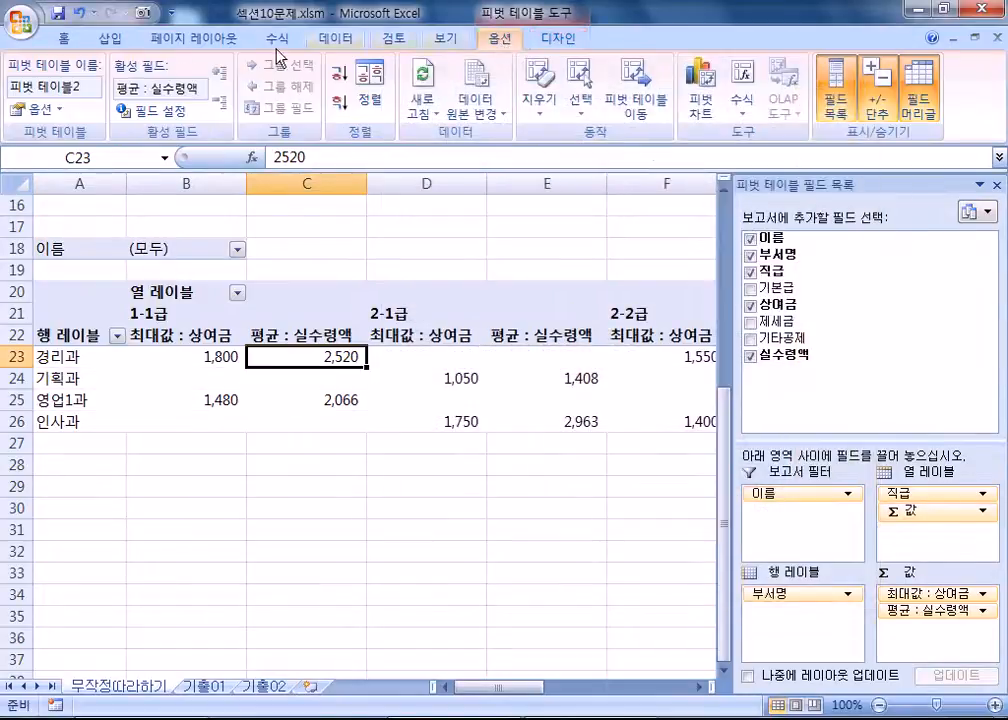
click(42, 115)
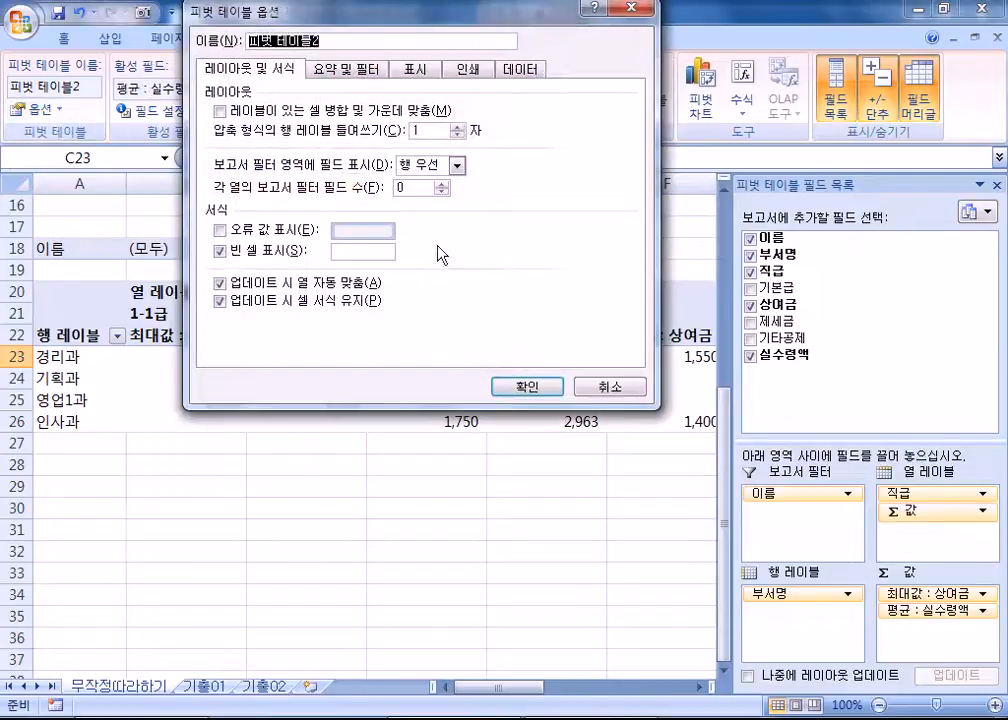
click(333, 70)
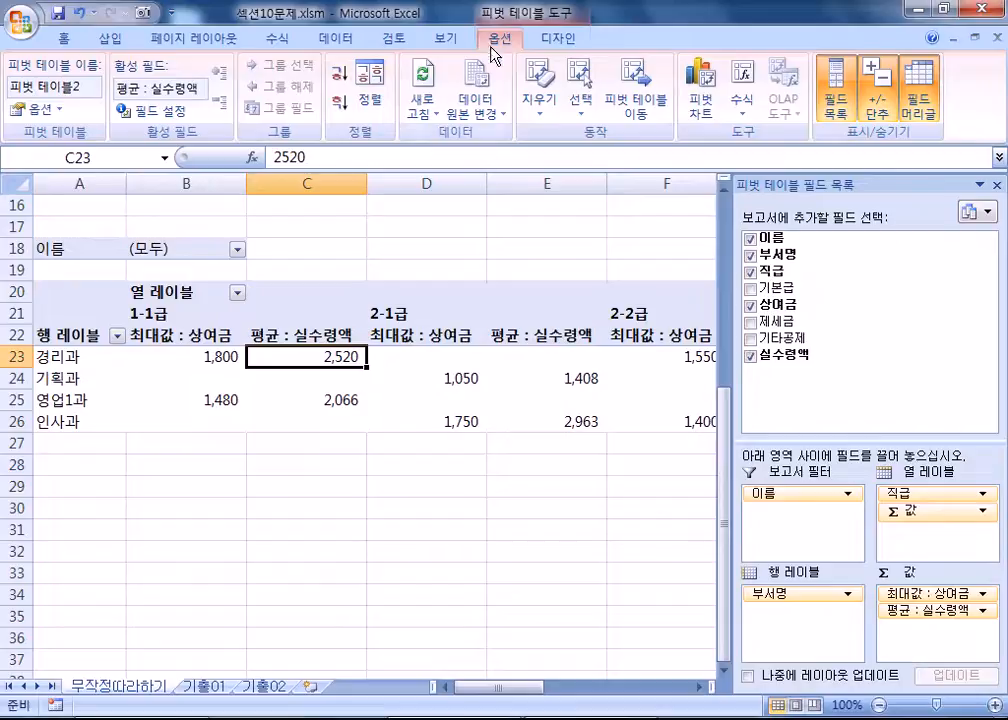
Apply the style 피벗 스타일 보통 6 to the PivotTable at A20.
click(555, 39)
click(866, 104)
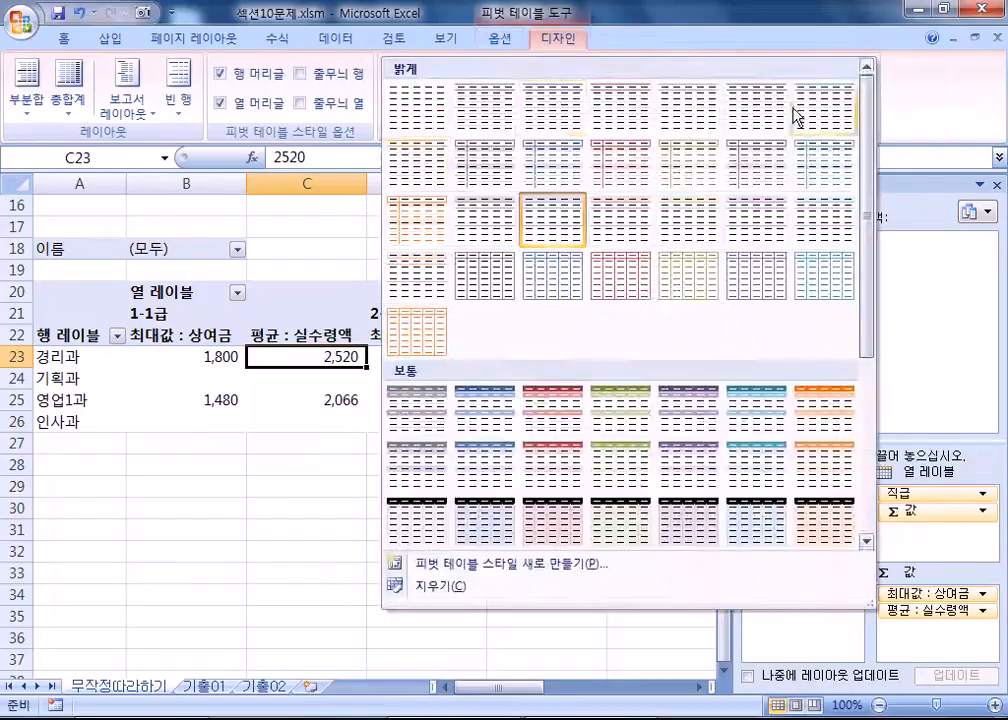
click(757, 420)
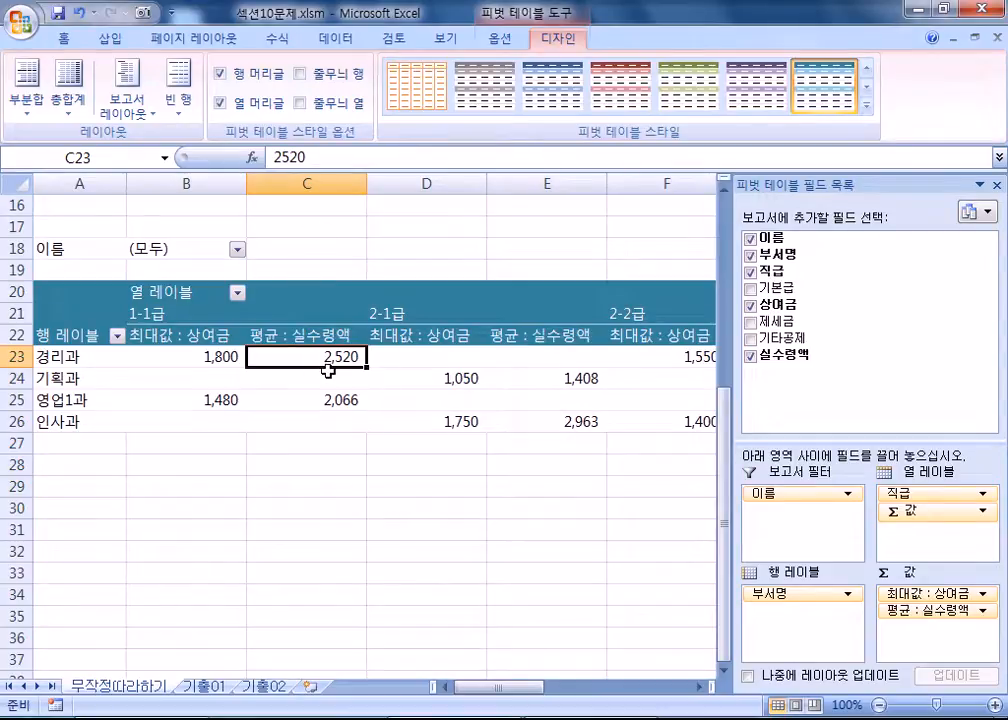
click(465, 375)
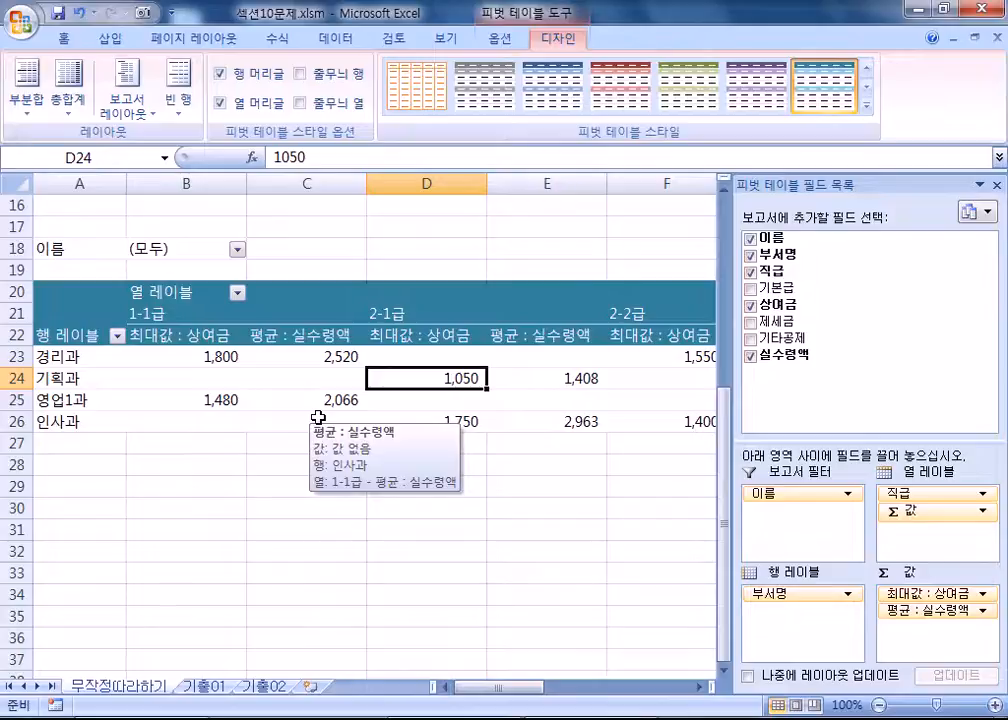
Switch to Notepad and add the line 피벗테이블(PIVOT TABLE) below 부분합/정렬.
click(183, 717)
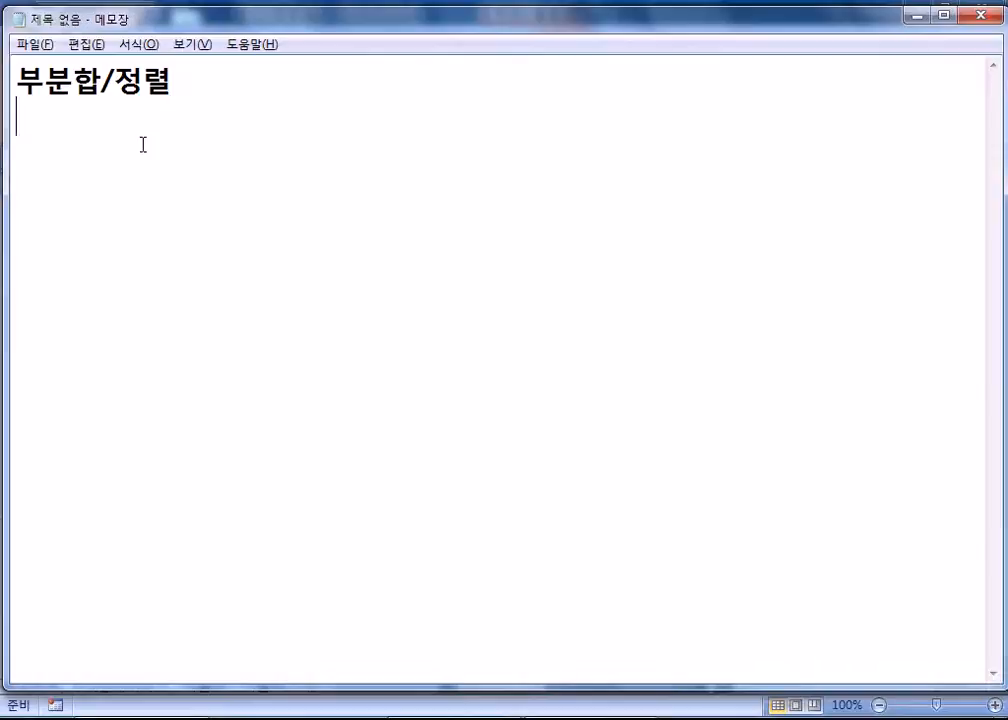
text(피벗테이)
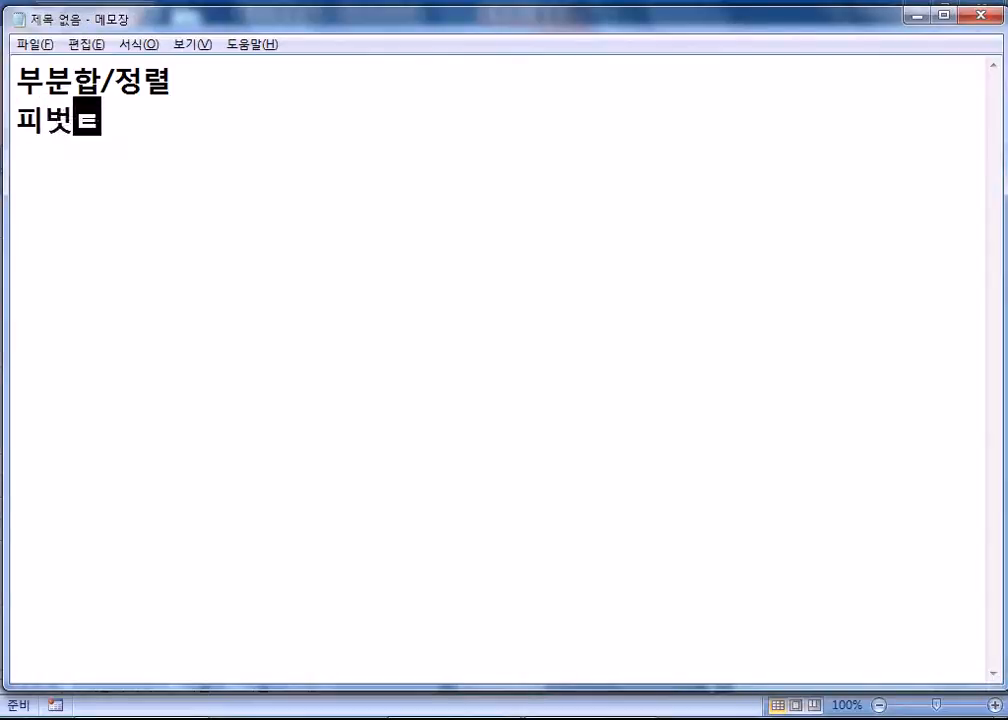
text(블)
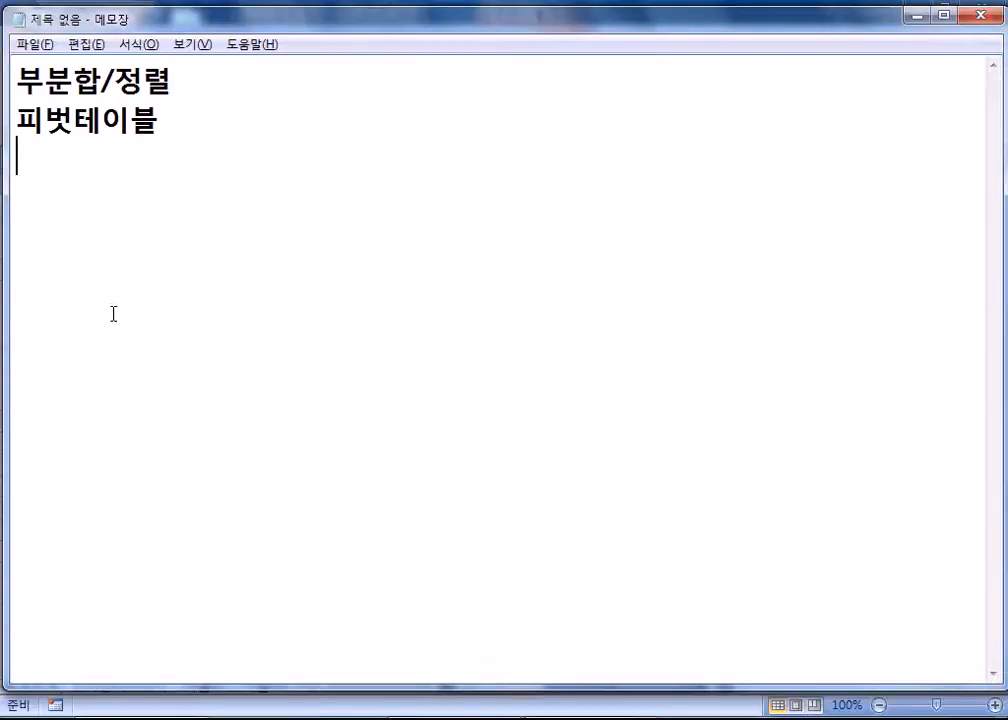
click(181, 128)
text((p)
key(BackSpace)
text(PIVOT TABLE)
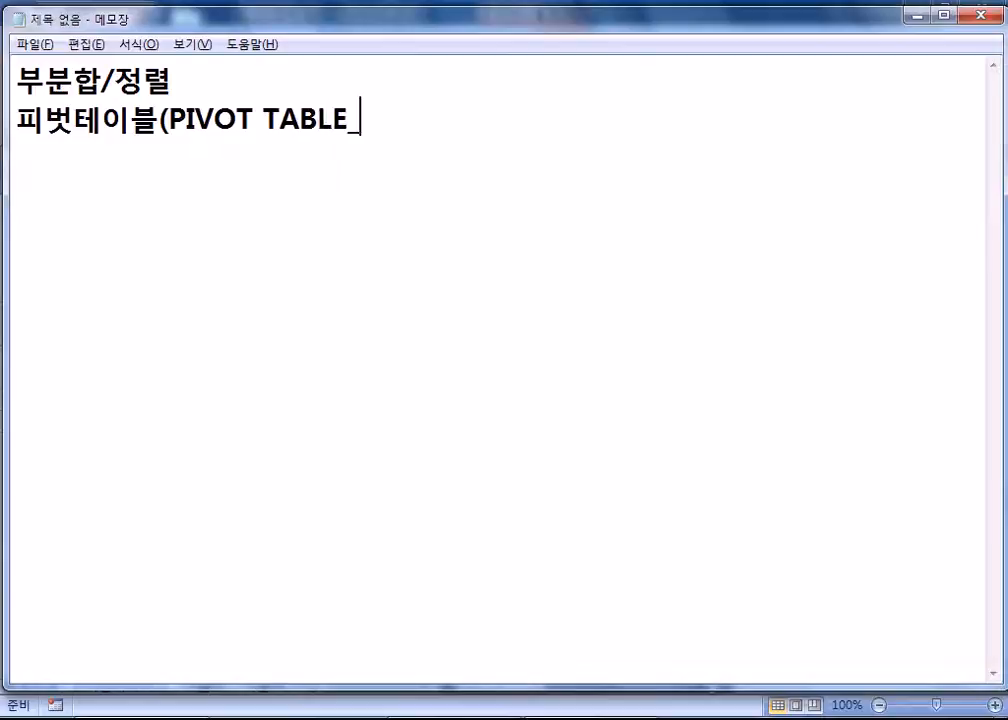
text())
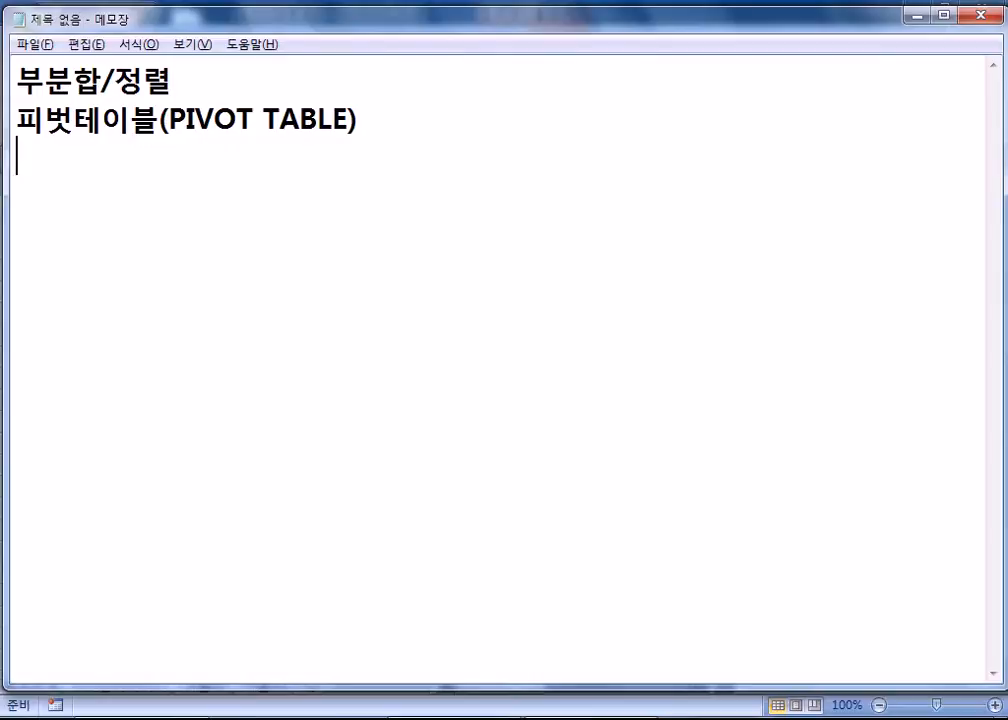
Switch back to Excel, float the PivotTable field list over the sheet and make it taller.
key(alt+Tab)
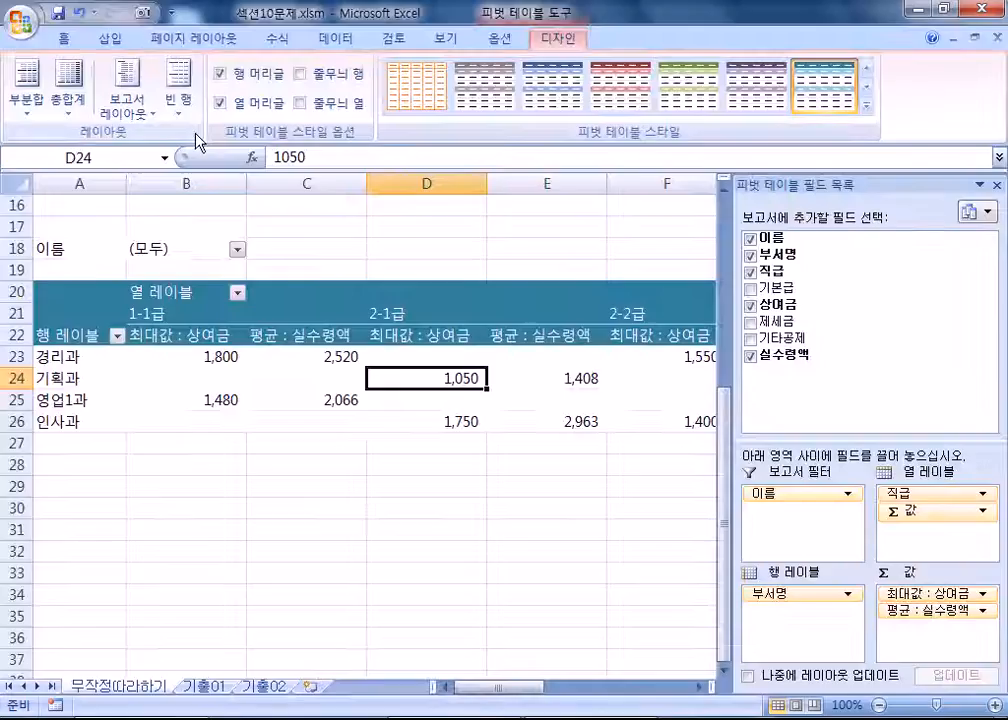
click(988, 185)
drag(677, 101, 565, 45)
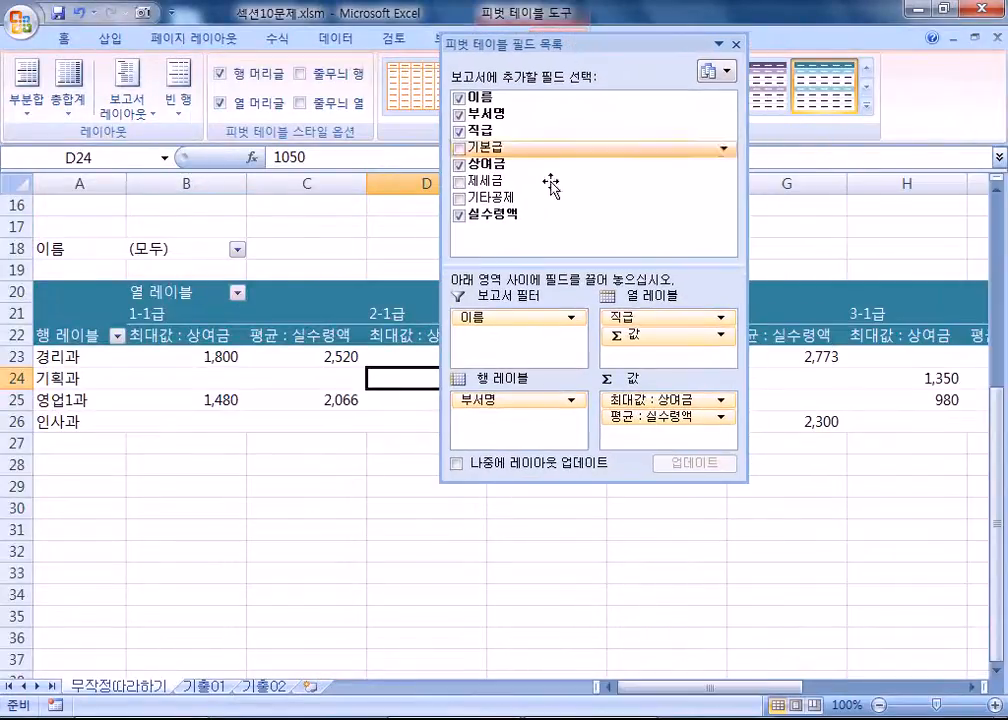
click(547, 485)
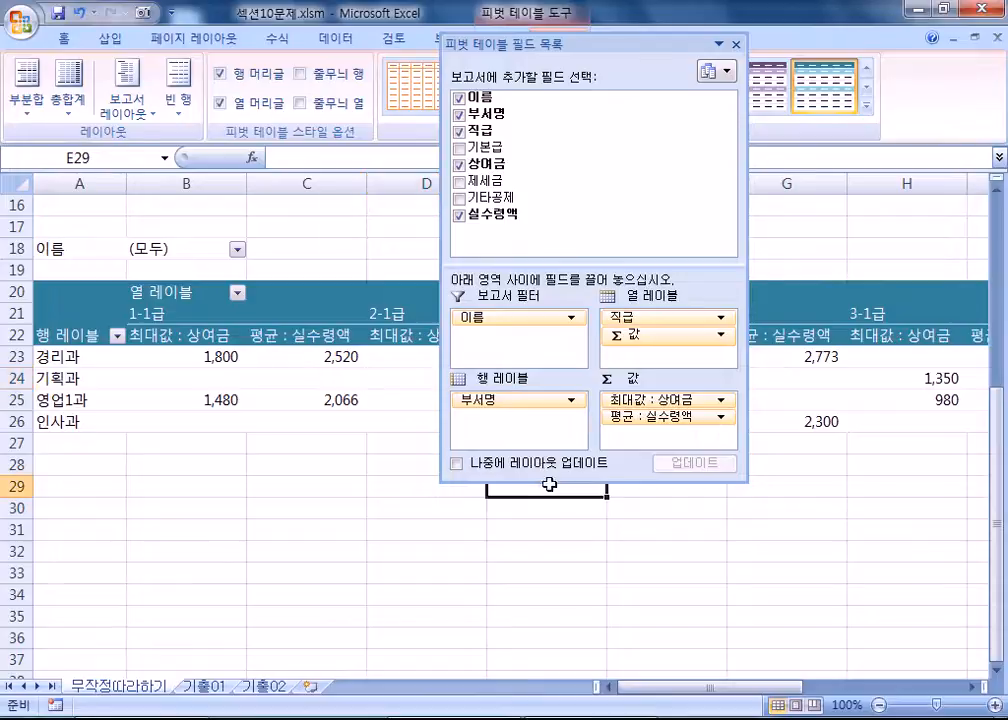
key(alt+Tab)
key(alt+Tab)
click(785, 402)
drag(627, 483, 628, 556)
Move 직급 from the column labels to the row labels, below 부서명.
click(632, 348)
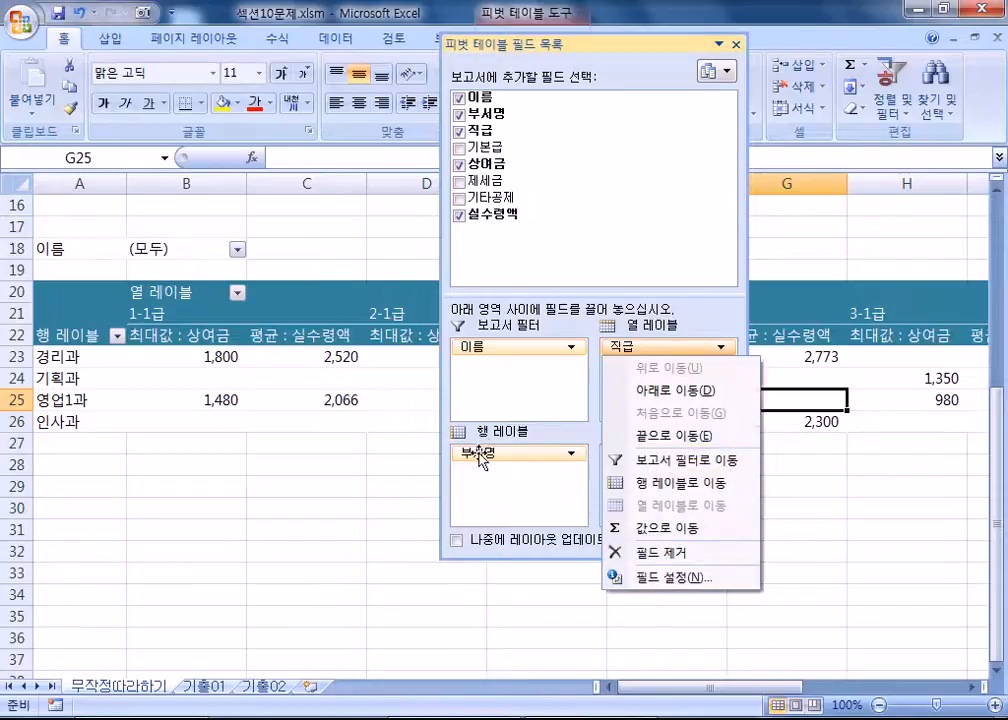
click(481, 454)
click(643, 351)
click(607, 527)
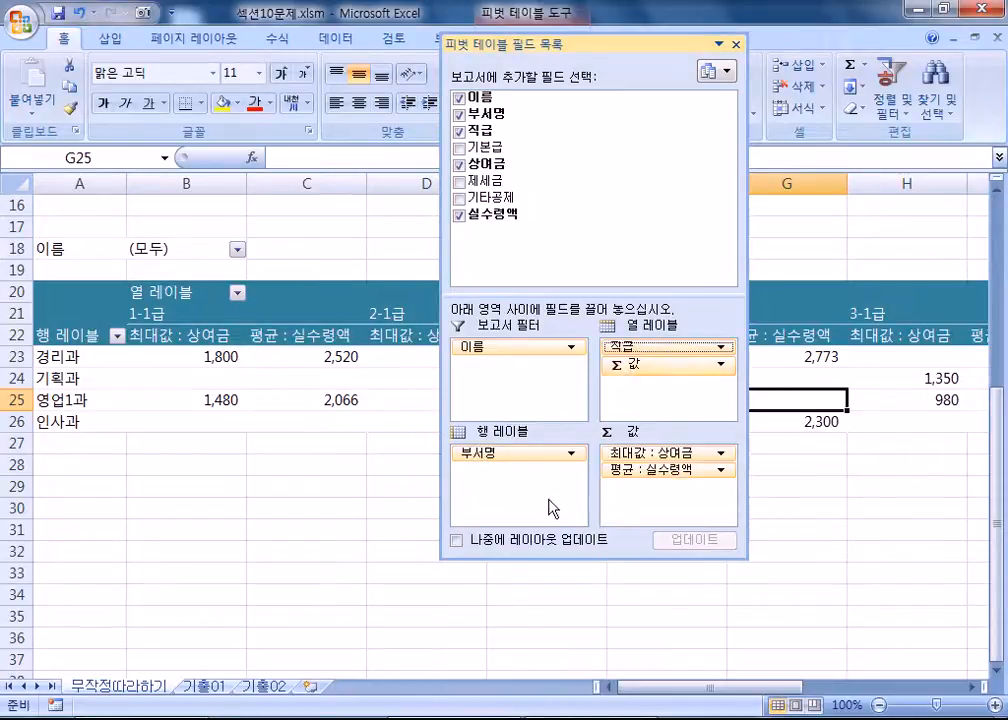
drag(640, 350, 540, 472)
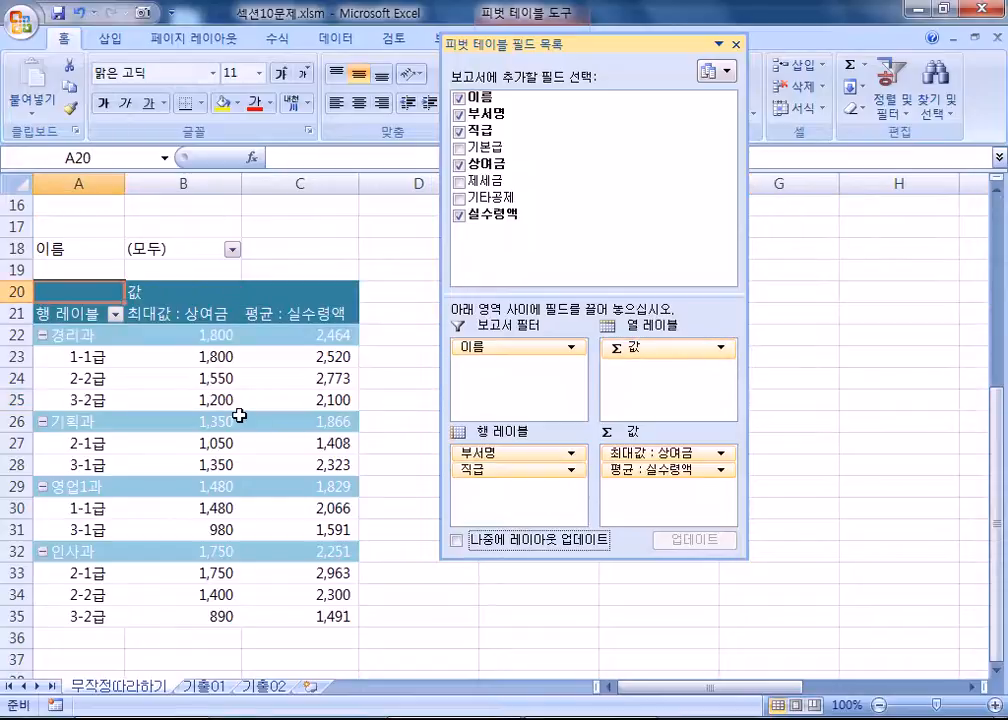
Place 부서명 below 직급 in the row labels and move Σ 값 to the end of the row labels.
mouse_move(240, 415)
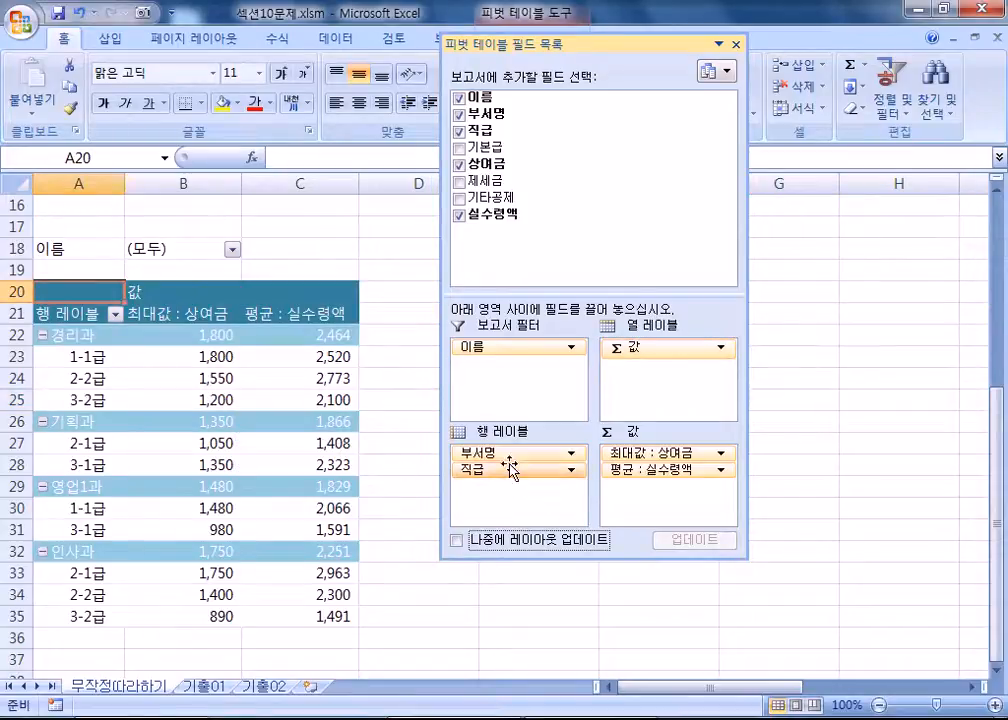
drag(506, 454, 519, 492)
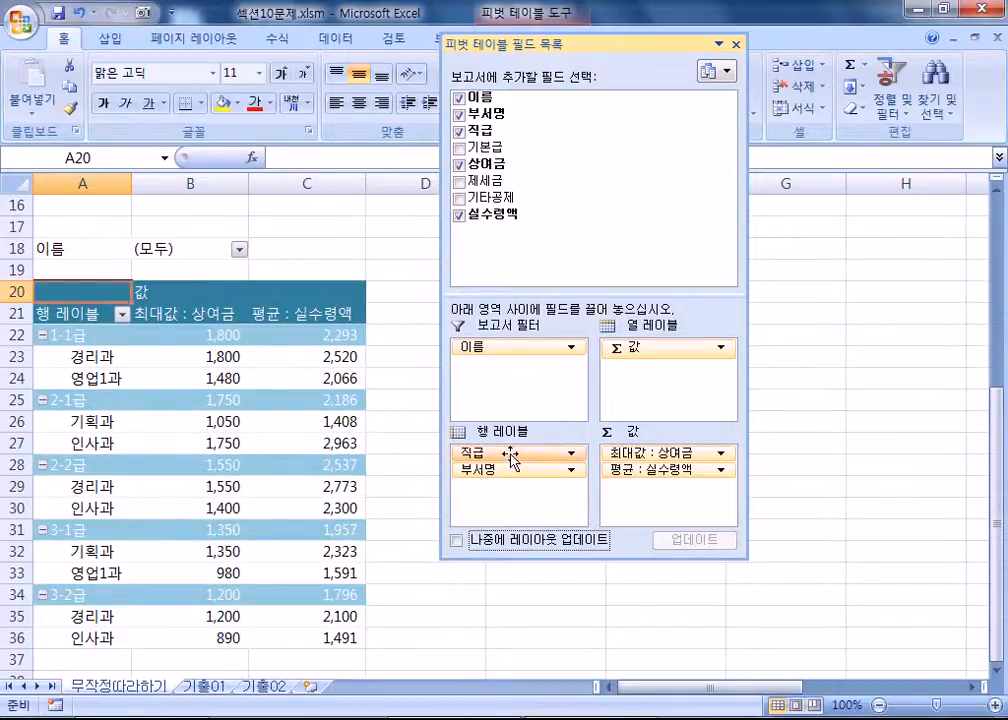
drag(647, 347, 540, 495)
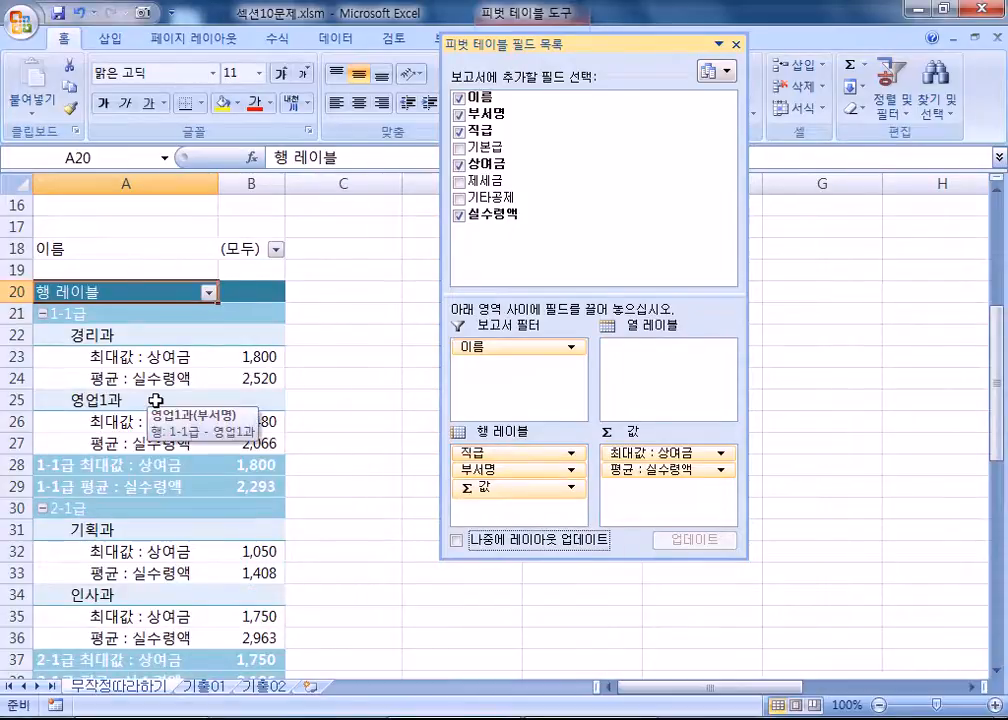
Arrange 부서명 as the column label and 직급 above Σ 값 as row labels, and point out the resulting headings.
drag(511, 454, 660, 392)
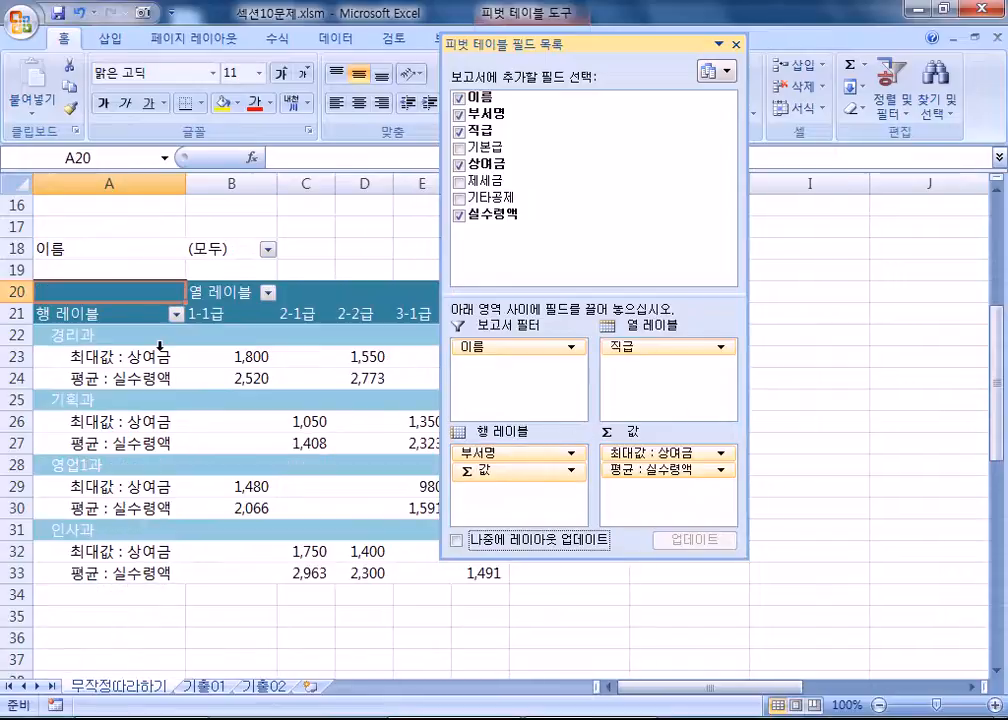
drag(520, 453, 645, 408)
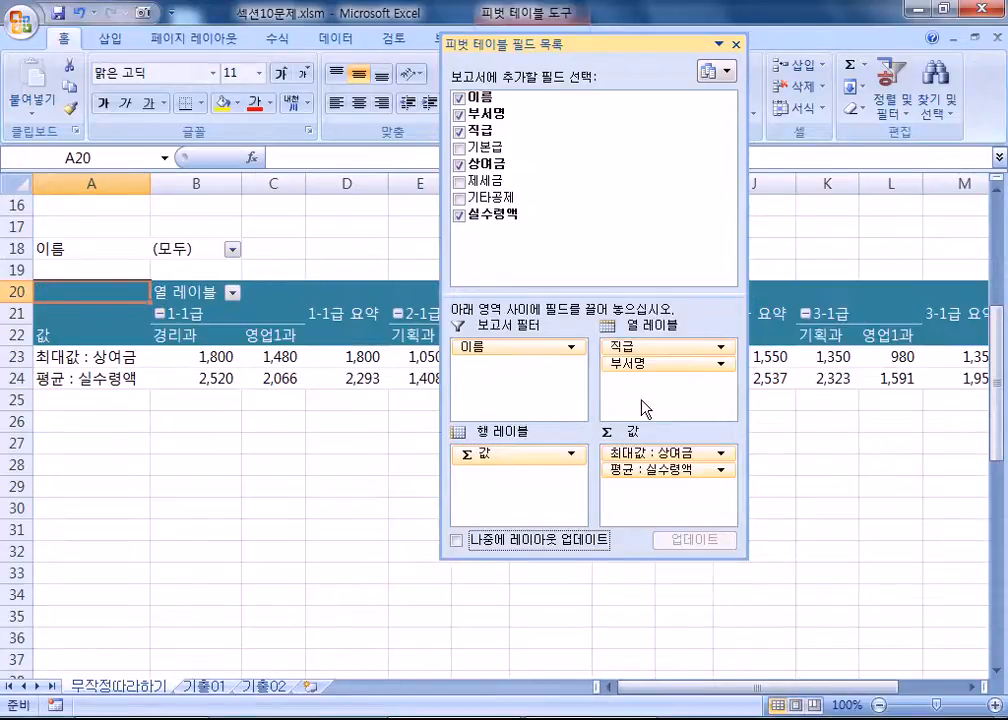
drag(612, 346, 486, 454)
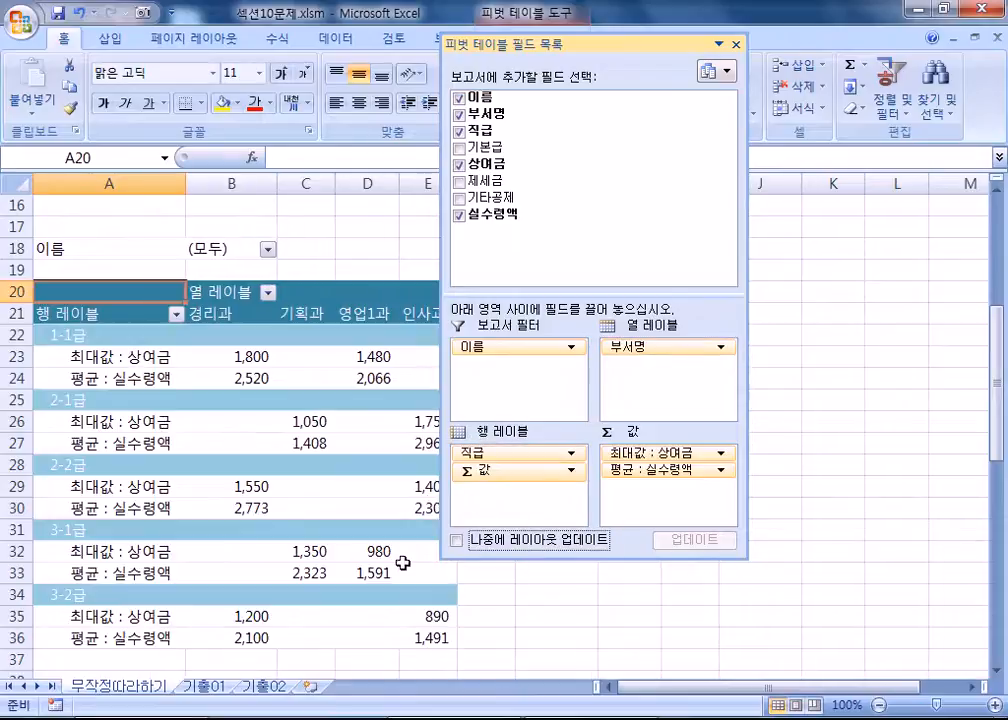
click(88, 338)
drag(245, 297, 401, 300)
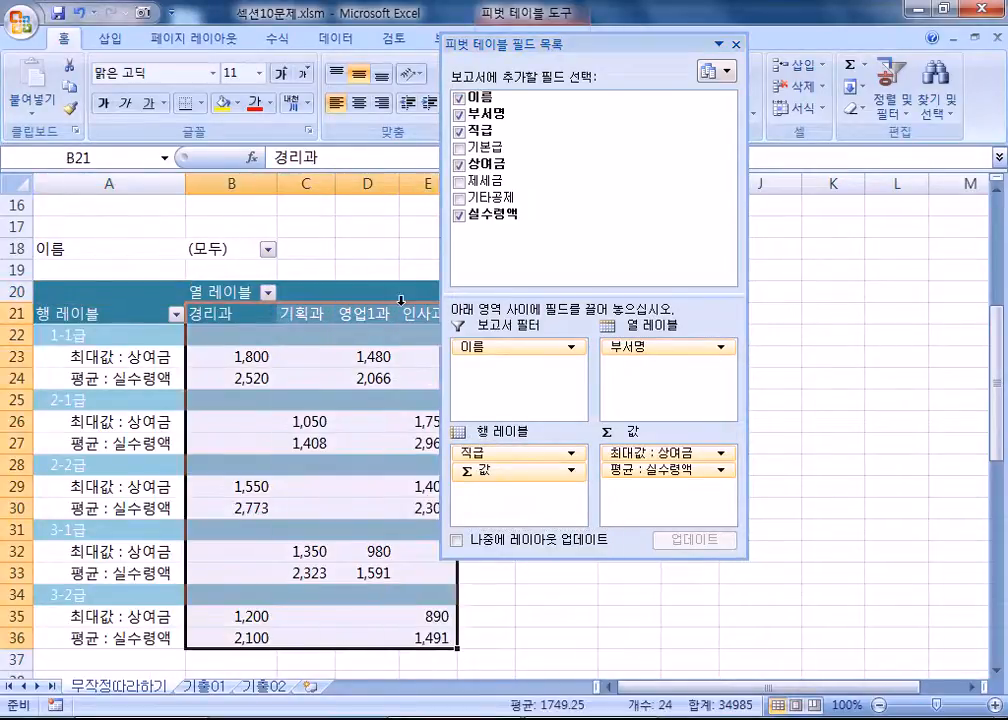
click(92, 337)
drag(300, 313, 477, 308)
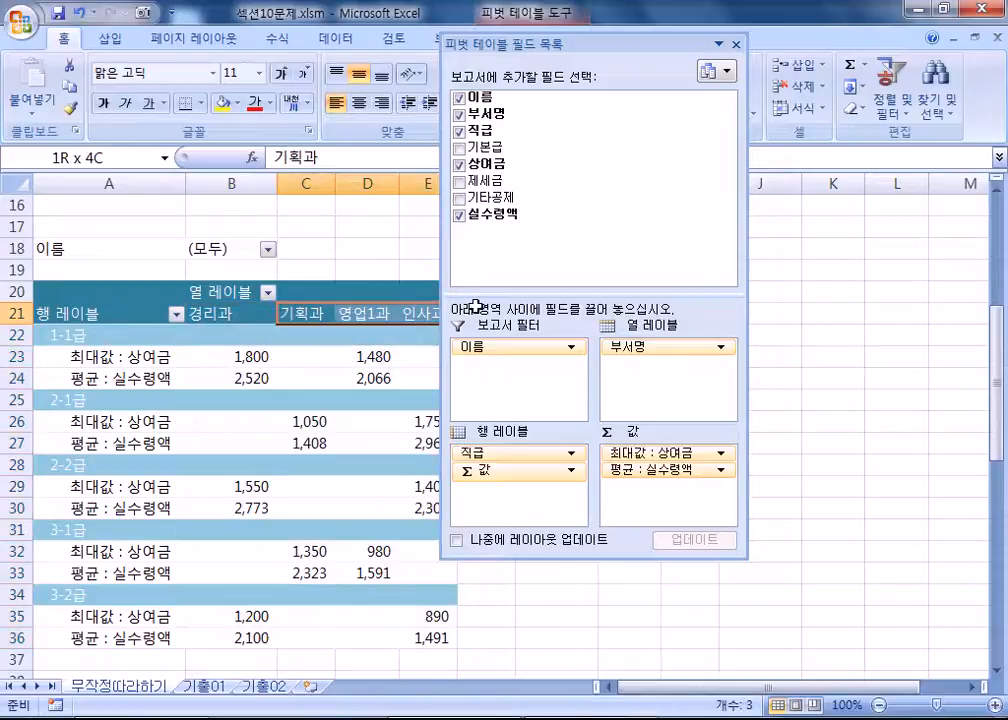
Swap the fields so 직급 is in the column labels and 부서명 sits above Σ 값 in the row labels.
drag(560, 454, 522, 463)
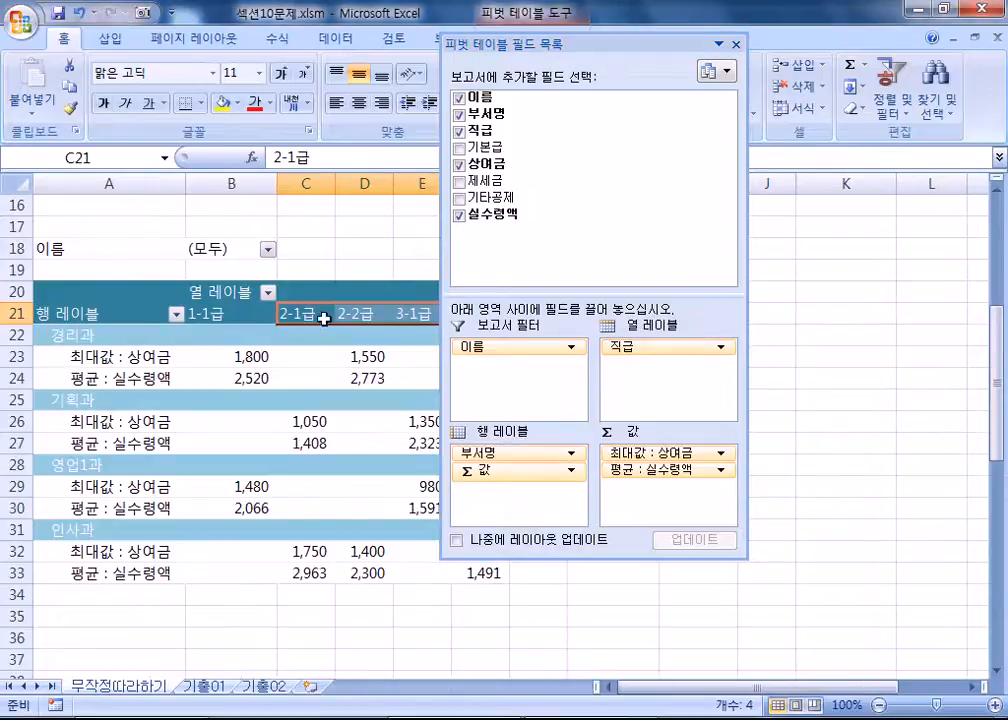
click(64, 325)
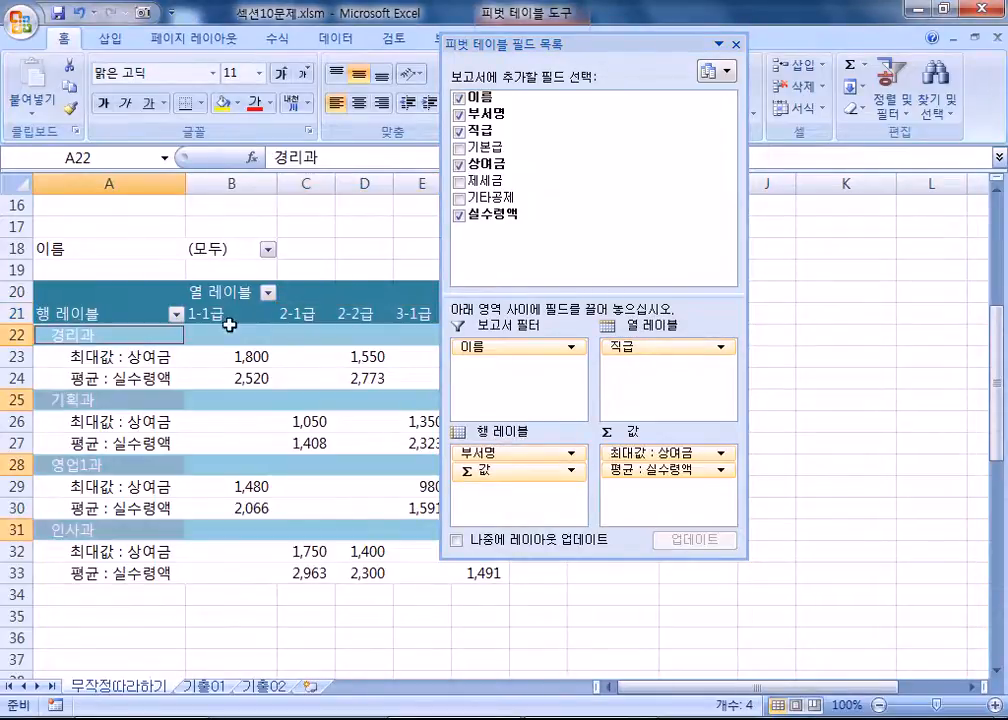
click(345, 314)
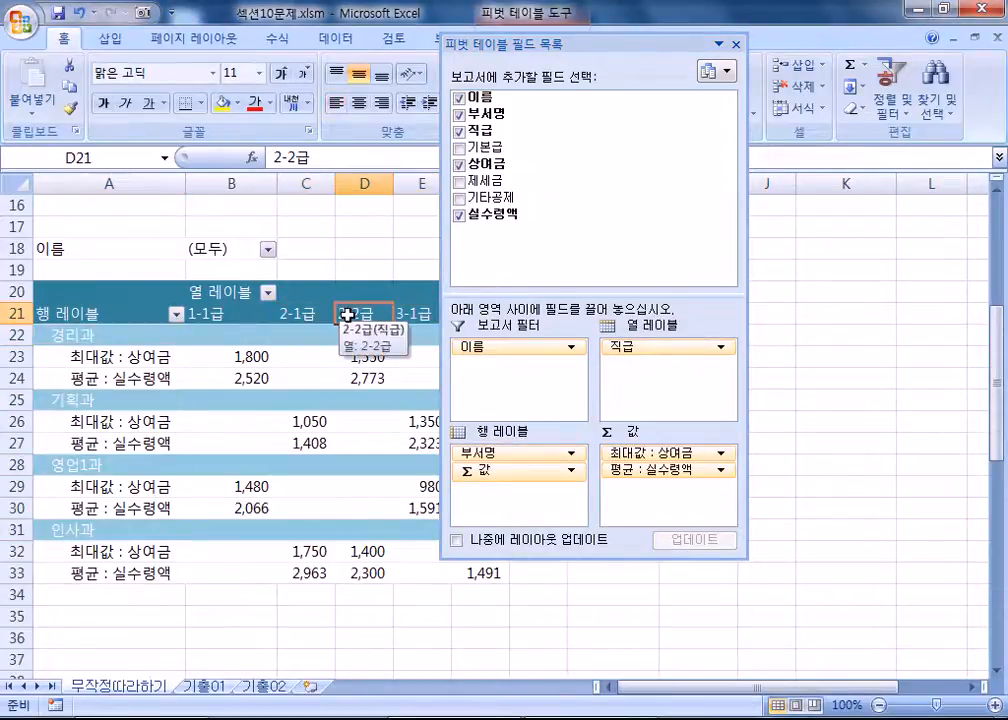
Move Σ 값 from the row labels to the column labels, below 직급.
click(492, 475)
drag(492, 475, 500, 507)
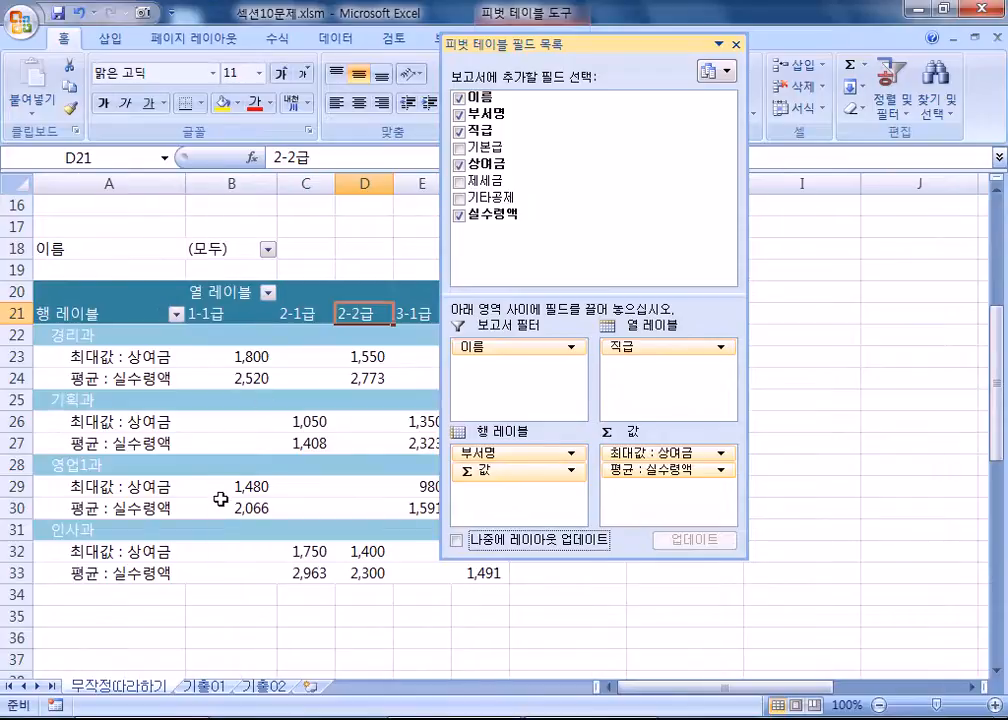
drag(515, 472, 642, 388)
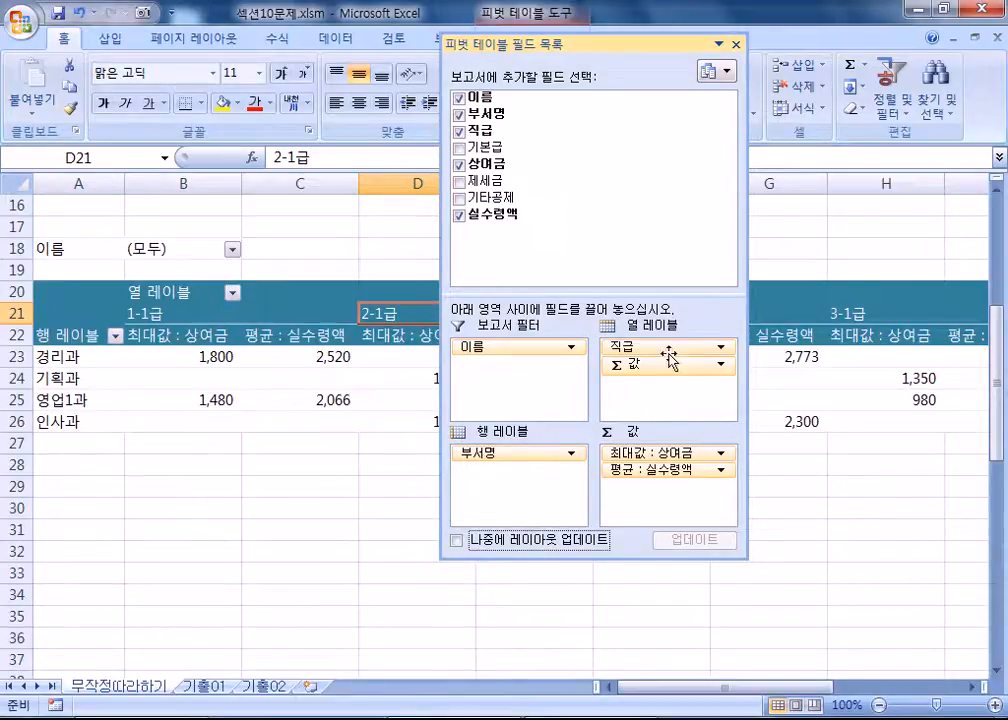
drag(666, 362, 700, 403)
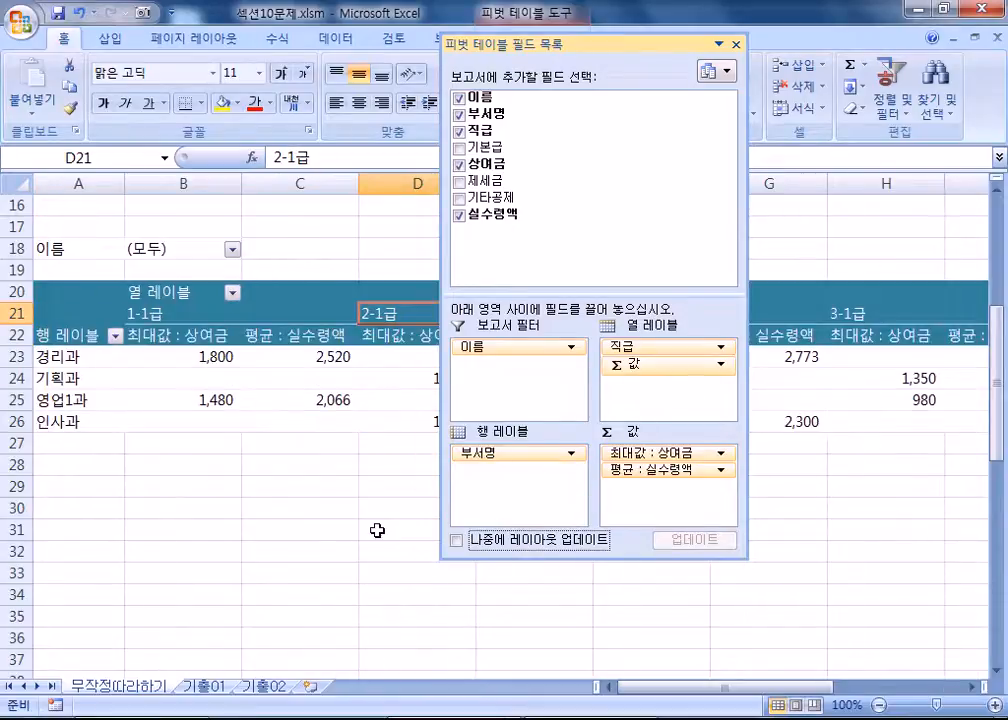
Examine the sales table A3:G15 on sheet 기출01 and return to cell B4 of the salary table on sheet 무작정따라하기.
click(193, 400)
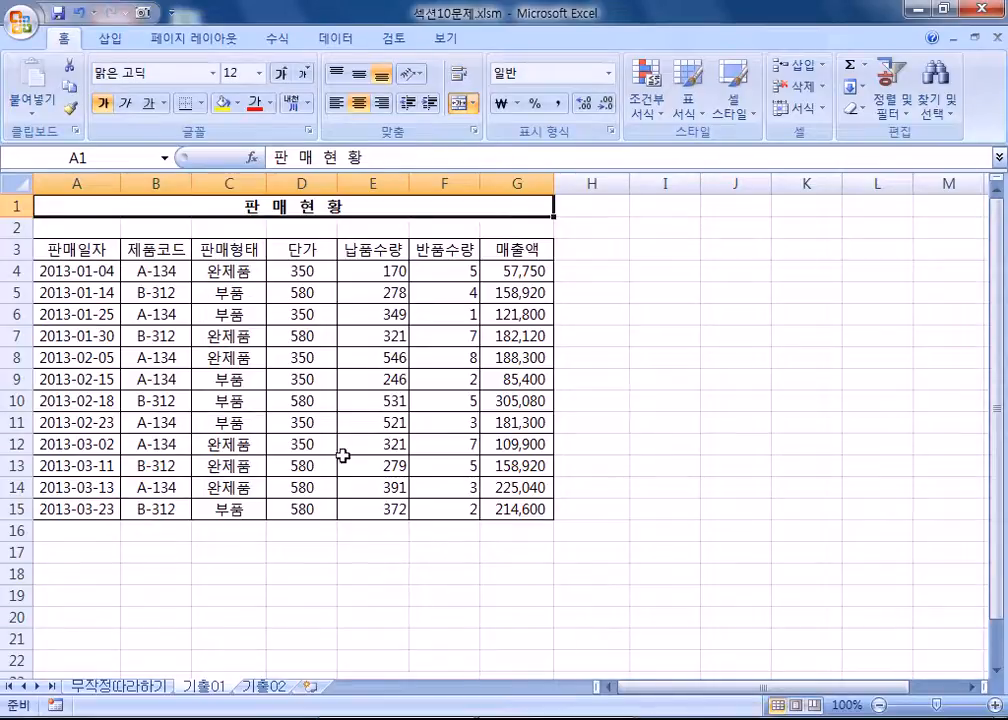
drag(73, 257, 499, 510)
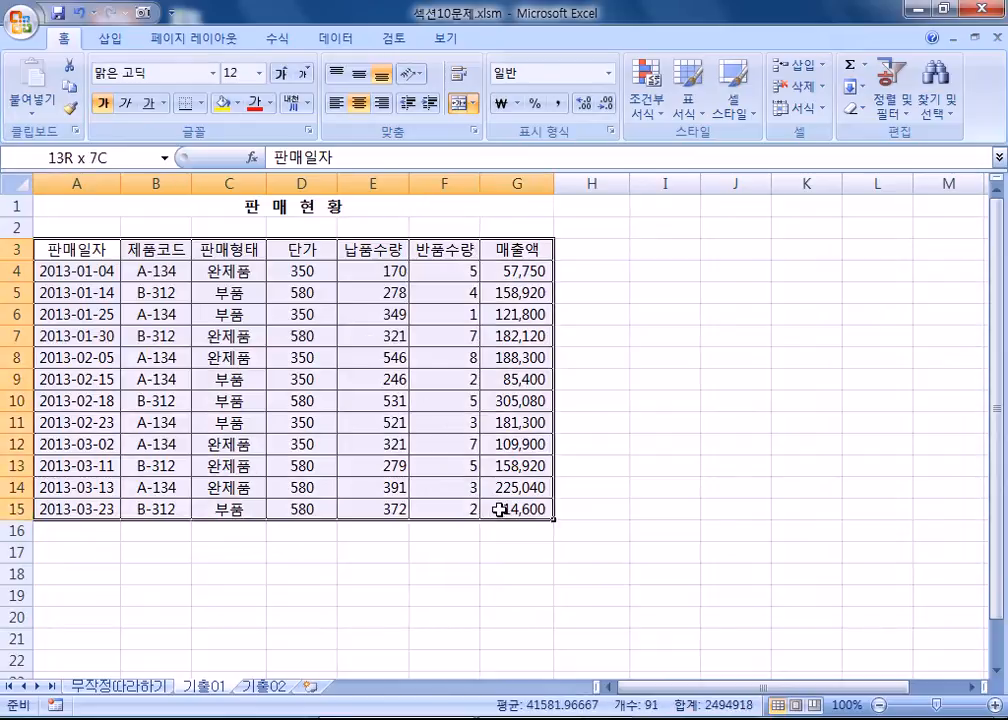
click(125, 687)
scroll(241, 344, up, 4)
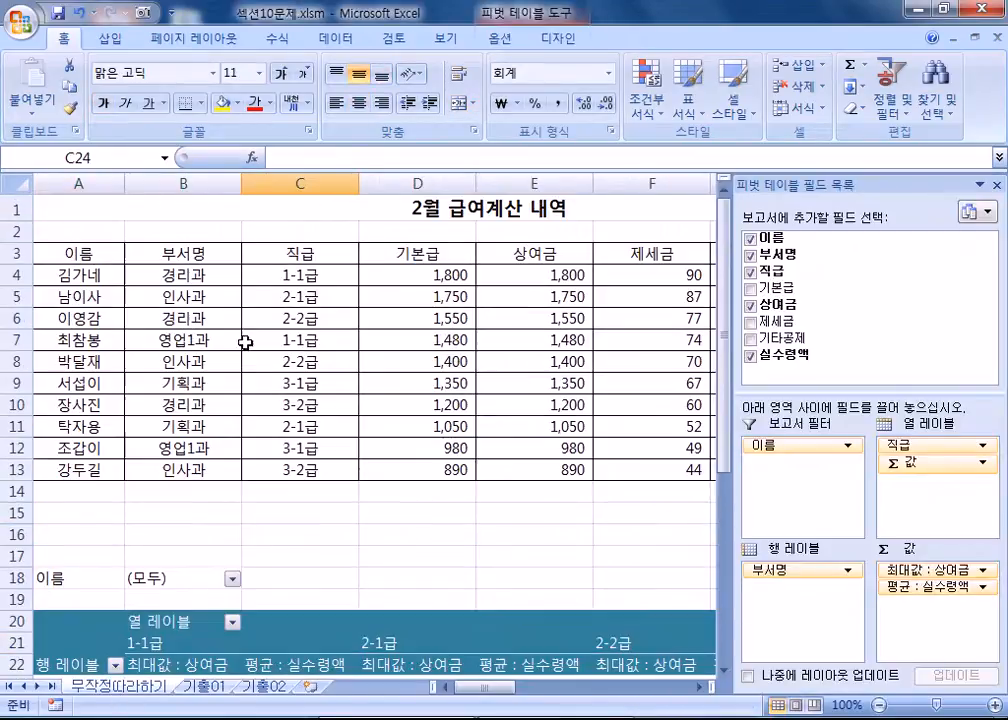
click(200, 275)
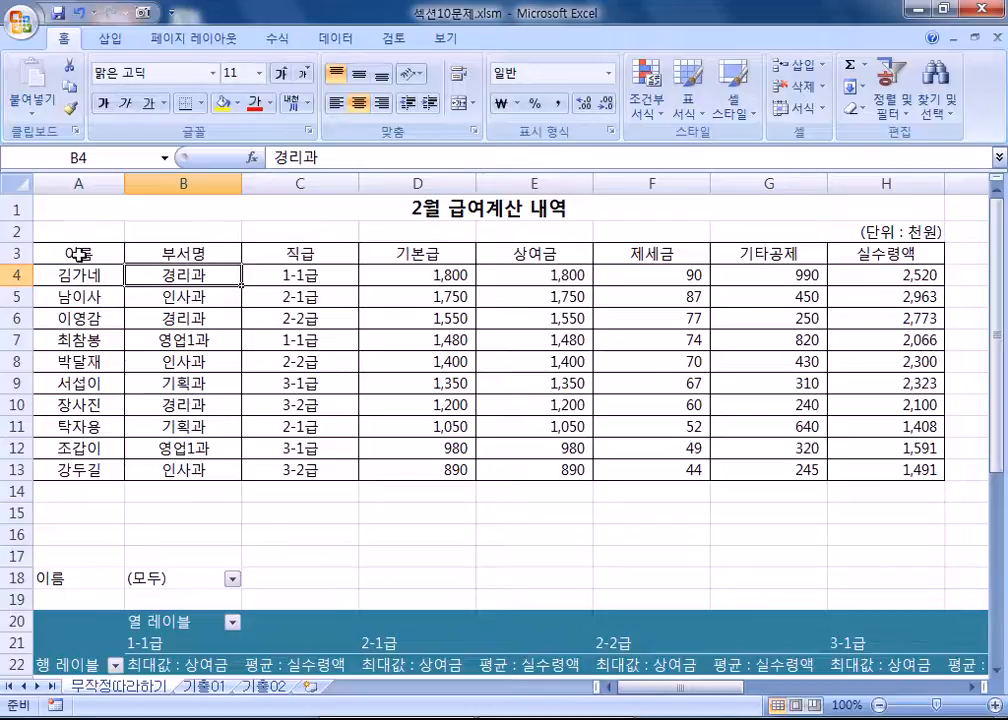
Examine the salary table A3:H13 and its title rows 1 and 2 on sheet 무작정따라하기.
drag(81, 252, 877, 469)
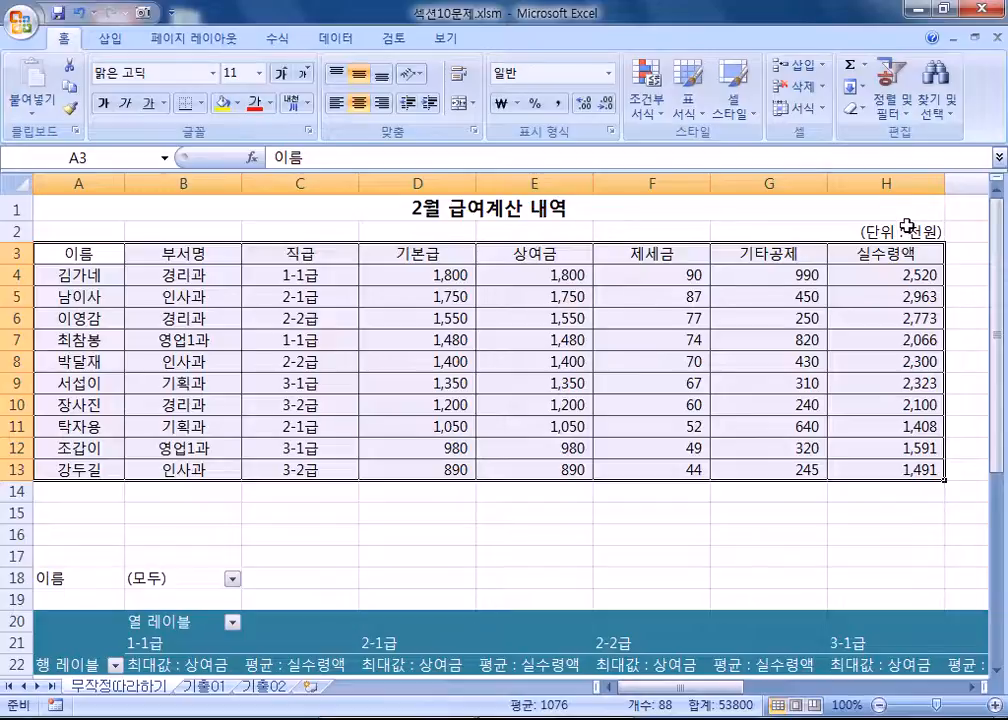
click(16, 209)
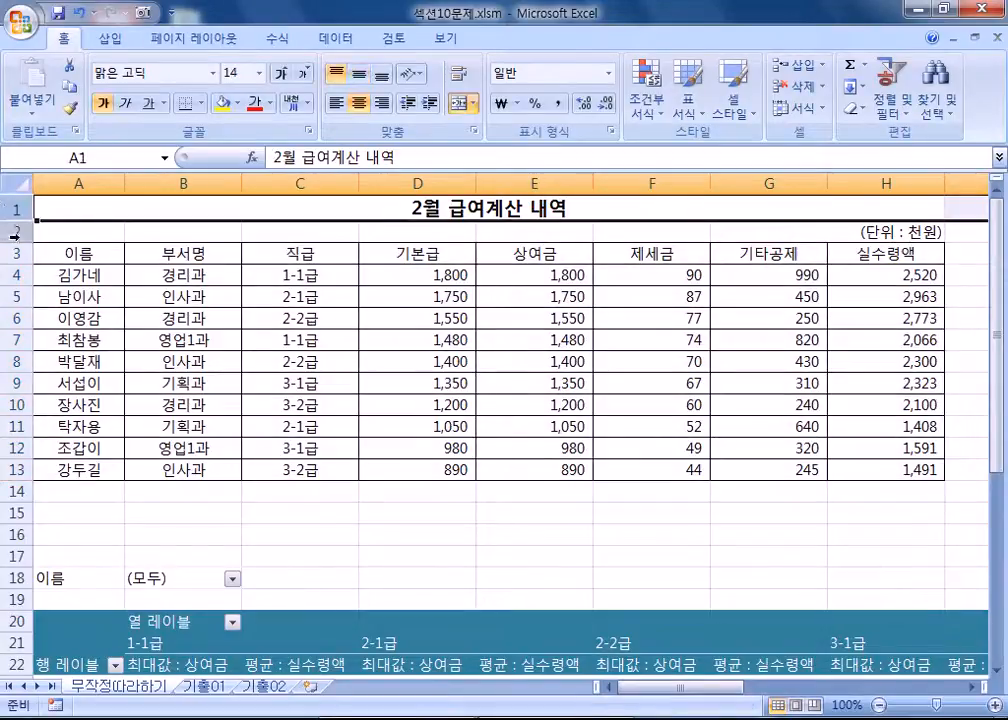
click(14, 231)
drag(14, 252, 14, 426)
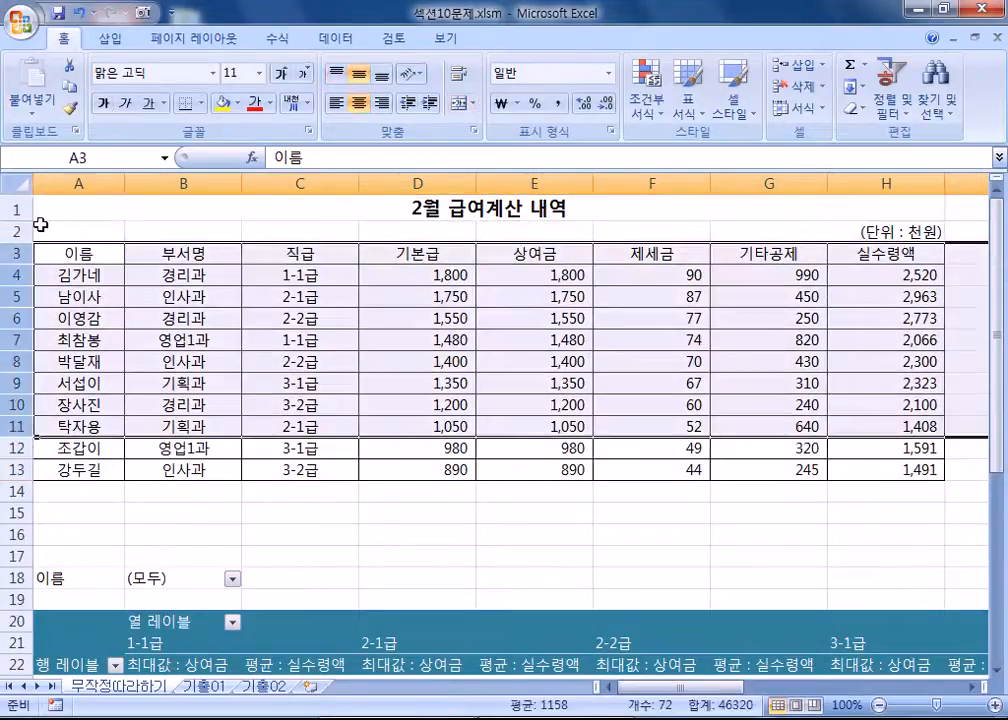
click(151, 385)
drag(95, 254, 861, 467)
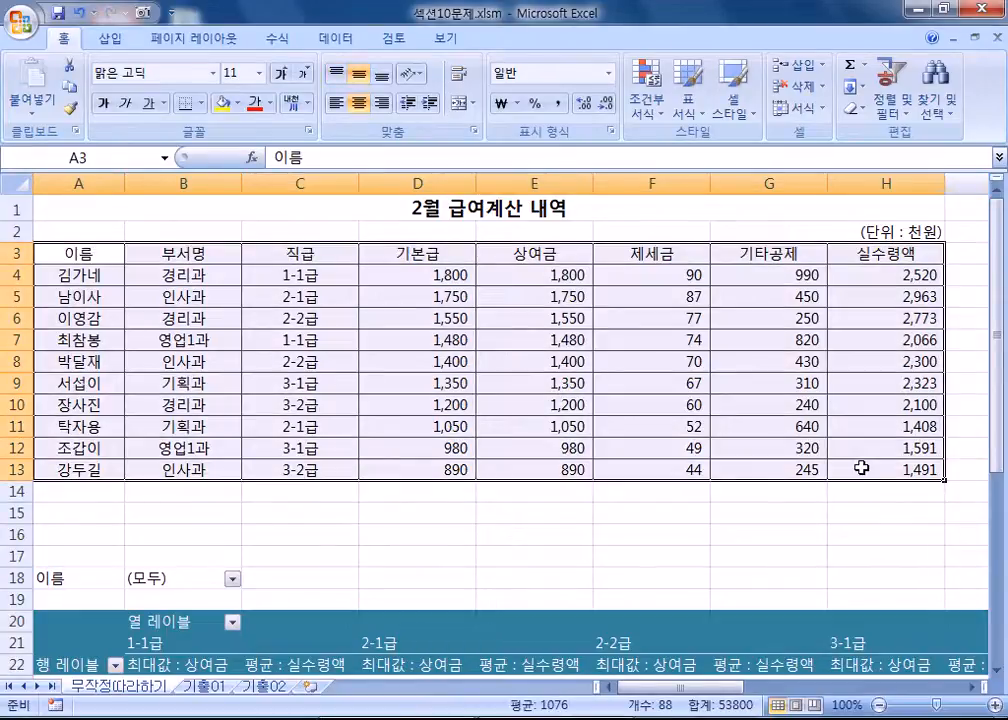
Examine the title rows 1 and 2 and the sales table A3:G15 on sheet 기출01.
click(203, 687)
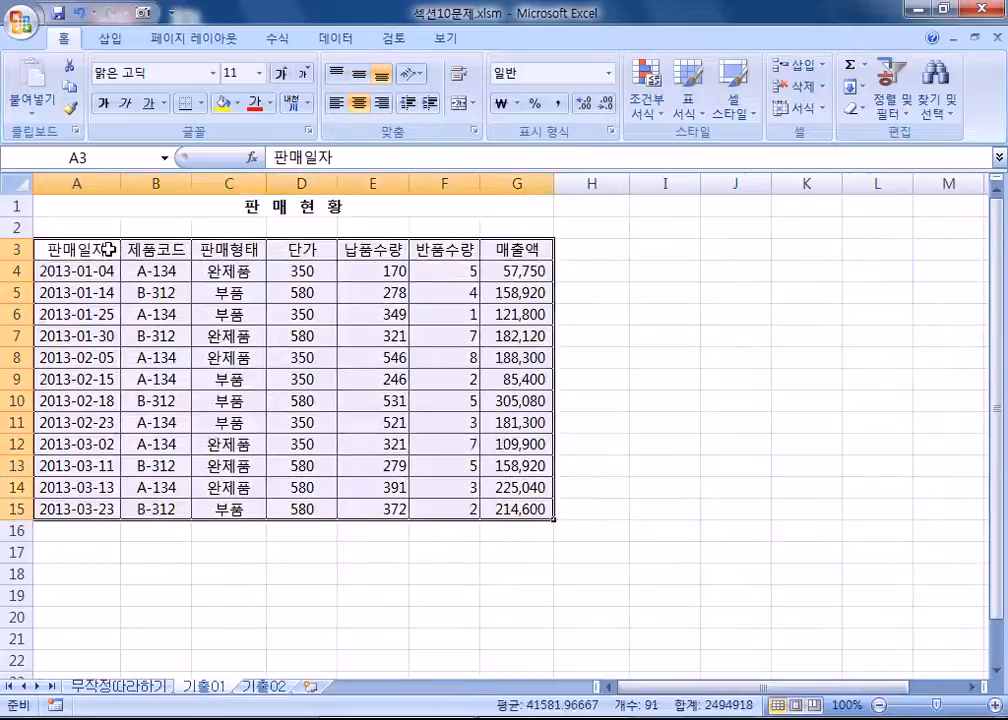
click(11, 207)
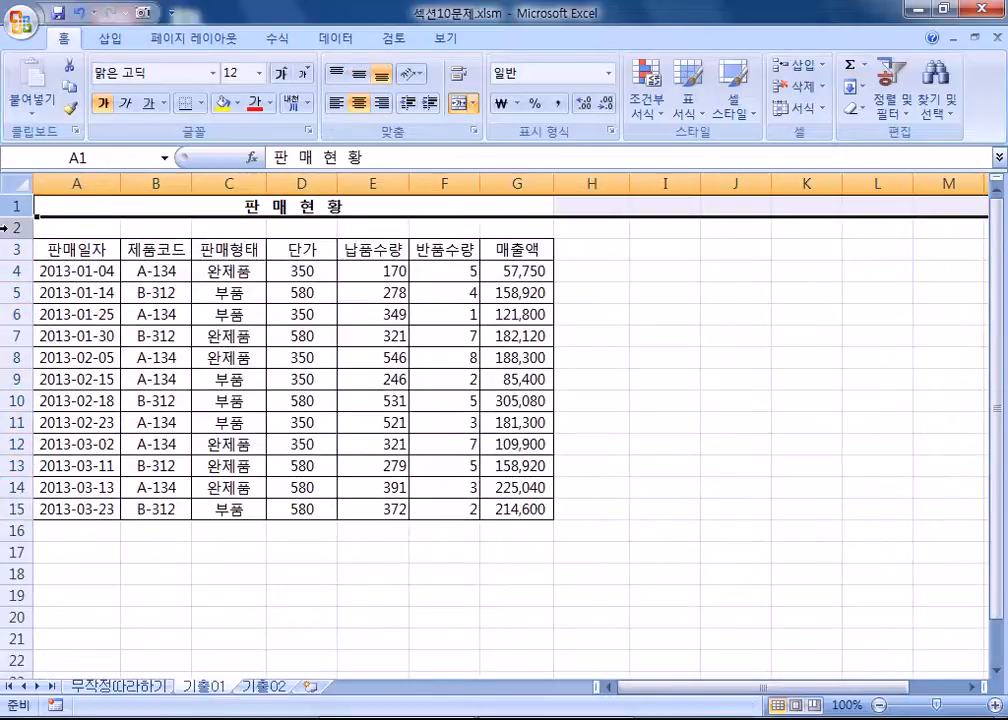
click(5, 228)
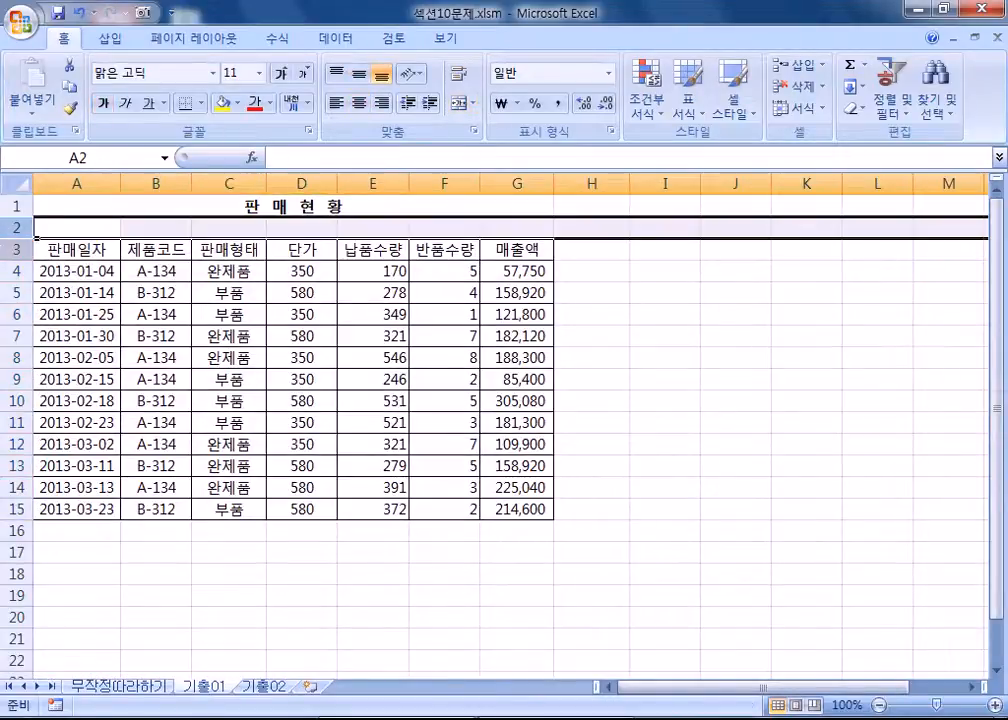
drag(70, 248, 500, 500)
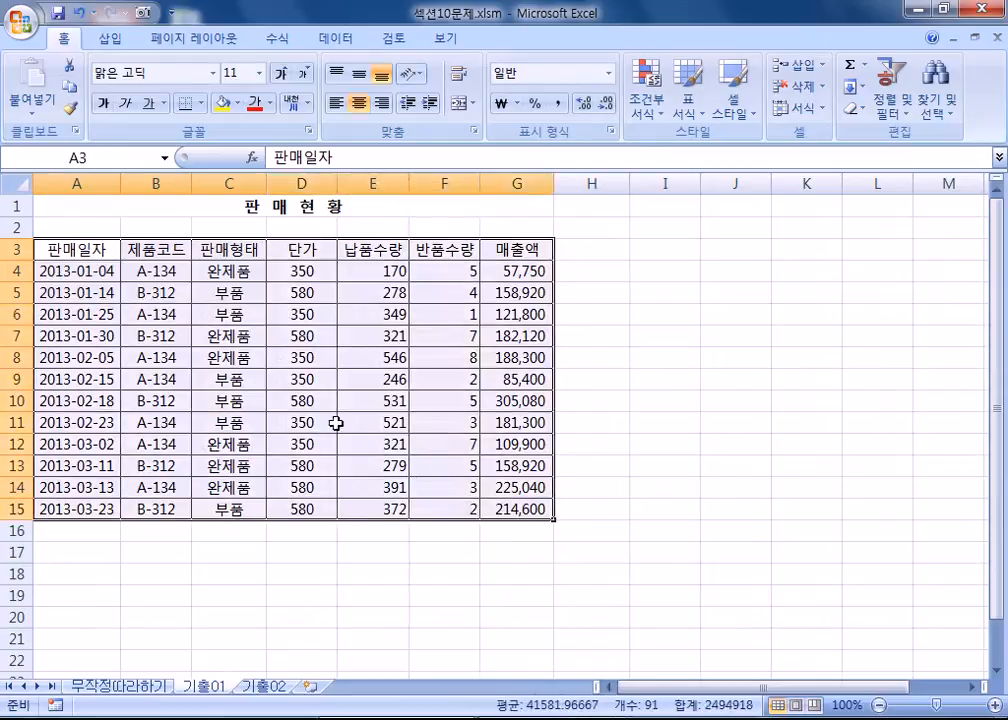
Start creating a PivotTable from cell D10 to check the source range it proposes, and cancel it.
click(306, 398)
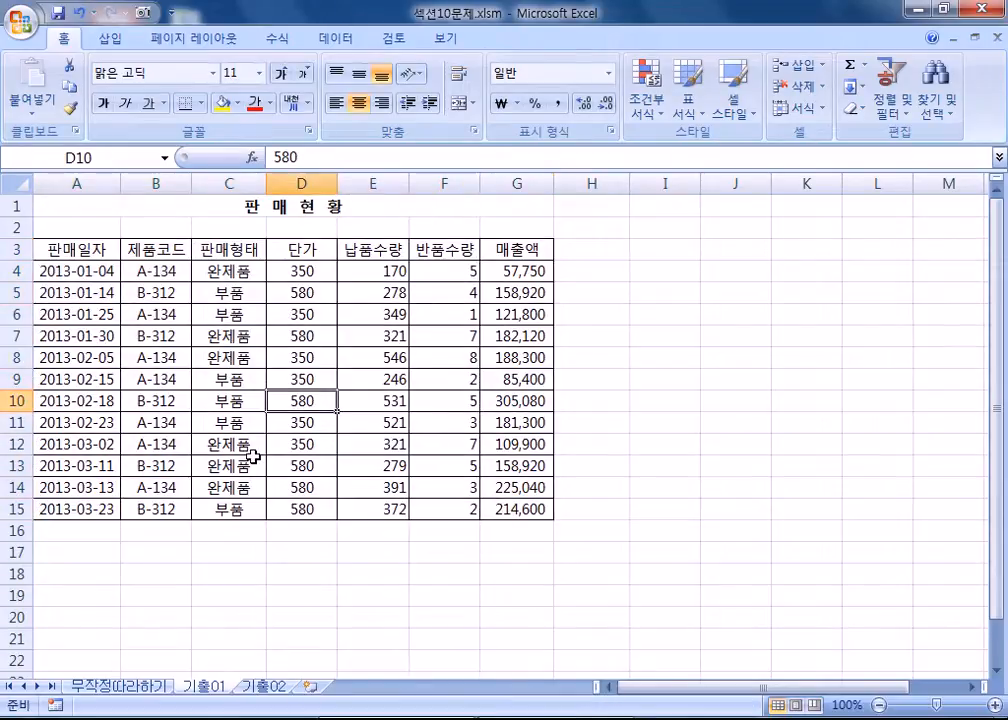
click(110, 38)
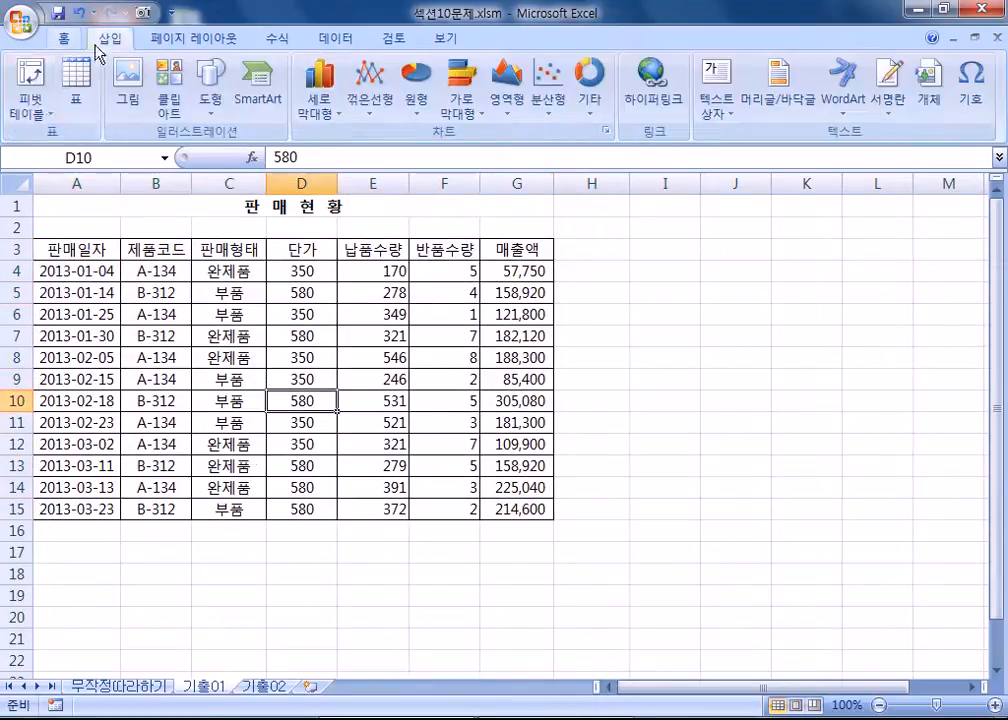
click(20, 112)
click(22, 137)
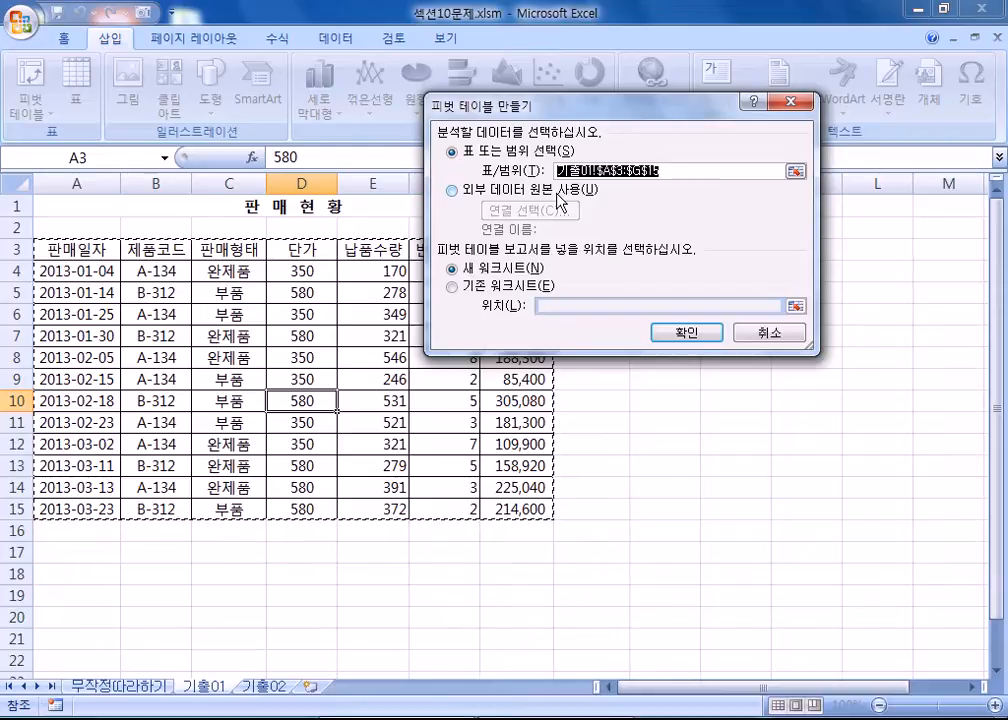
click(779, 334)
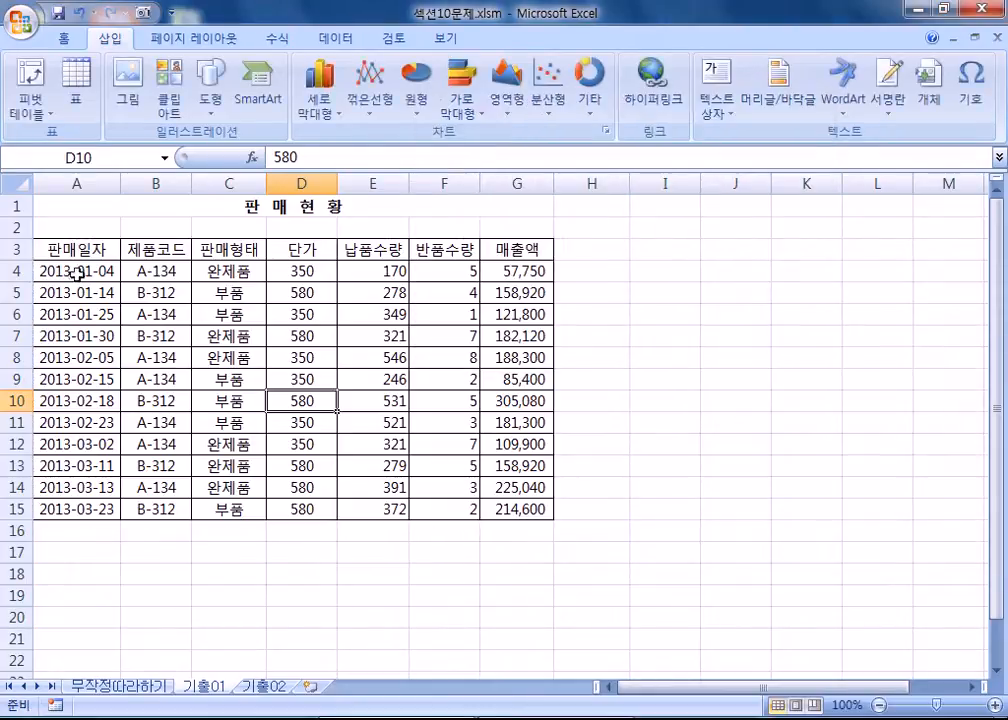
Create a PivotTable from the sales table A3:G15, placed on the existing worksheet 기출01 at A21.
drag(52, 248, 478, 511)
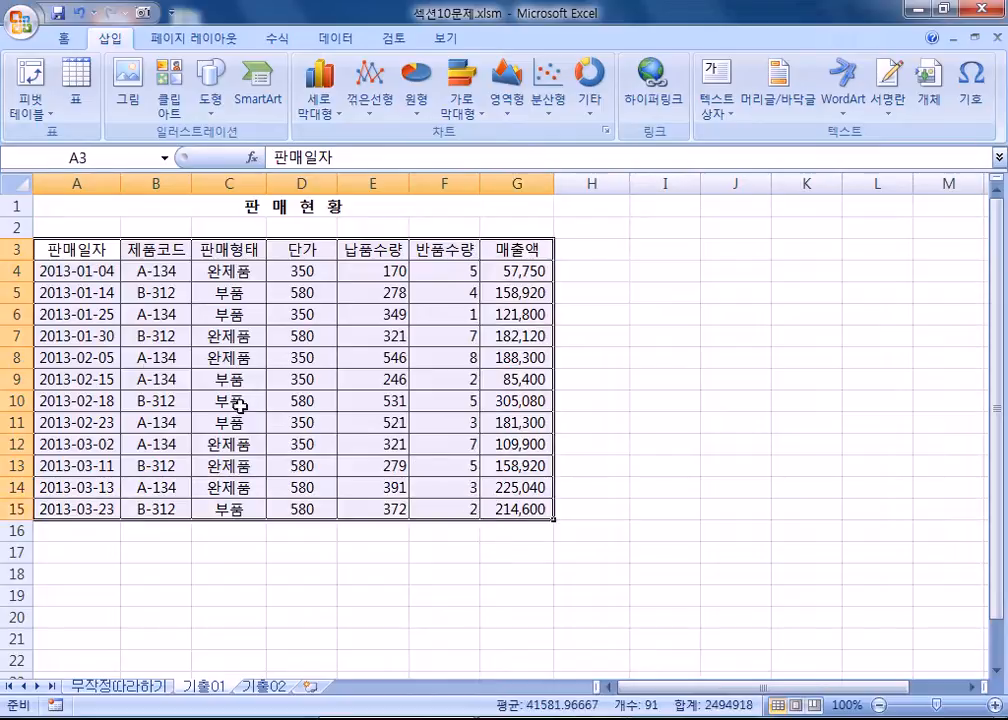
click(150, 379)
click(46, 108)
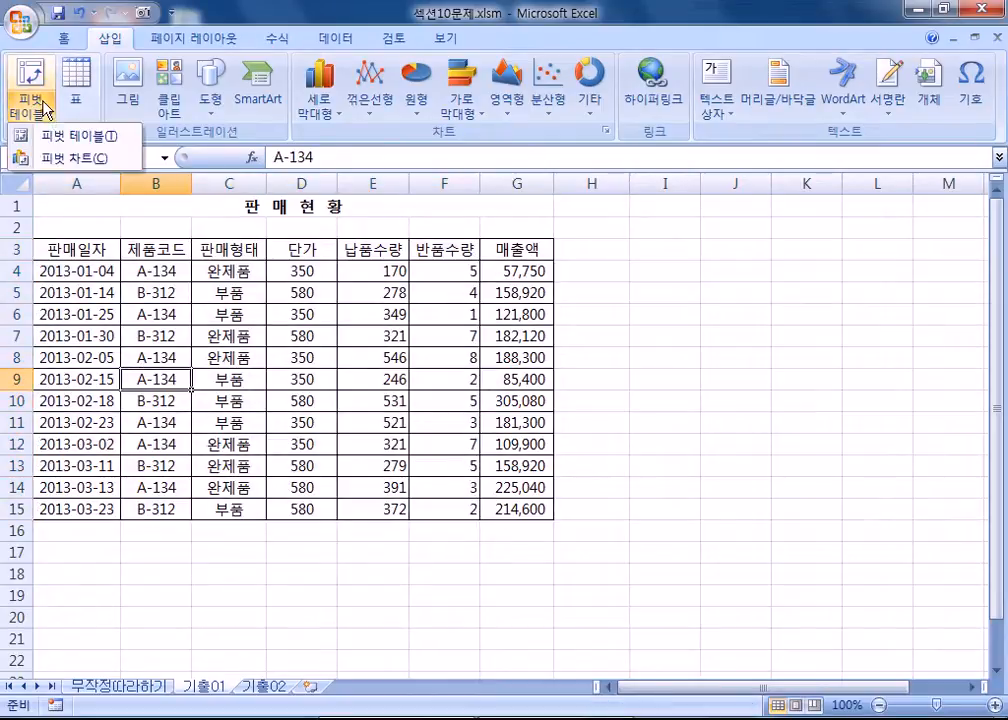
click(62, 137)
click(452, 286)
scroll(58, 420, down, 3)
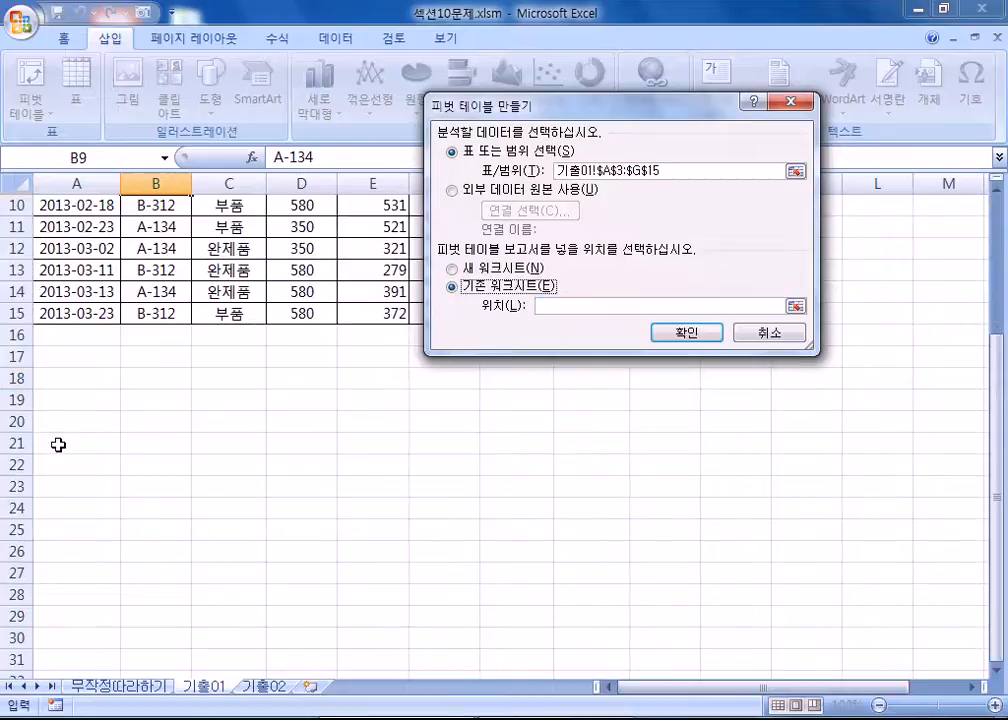
click(58, 443)
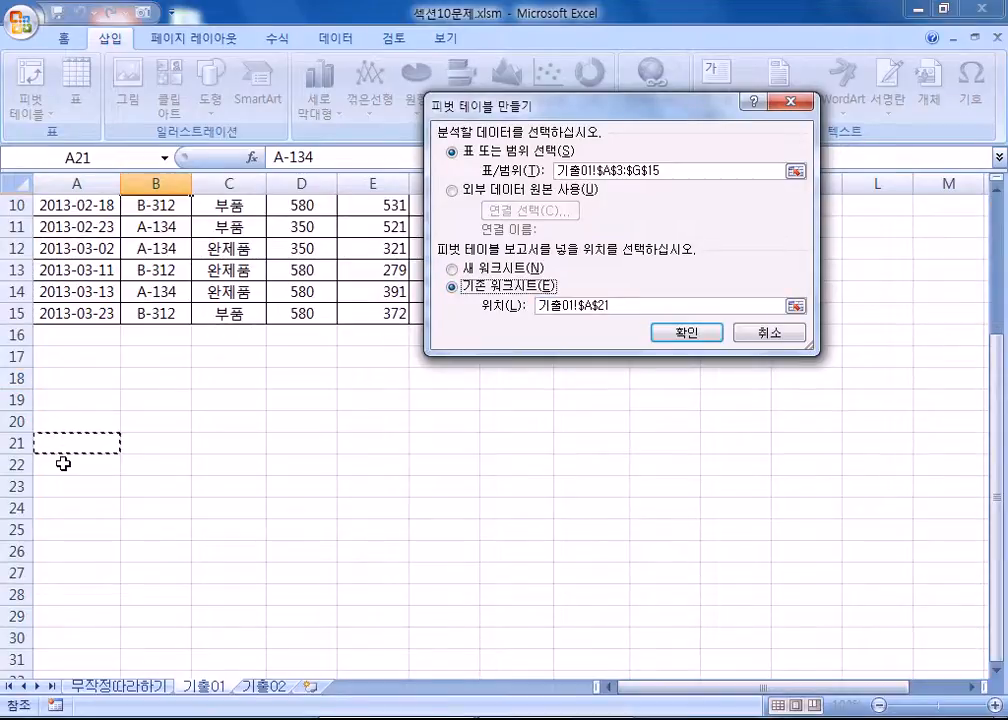
click(714, 335)
scroll(200, 420, down, 1)
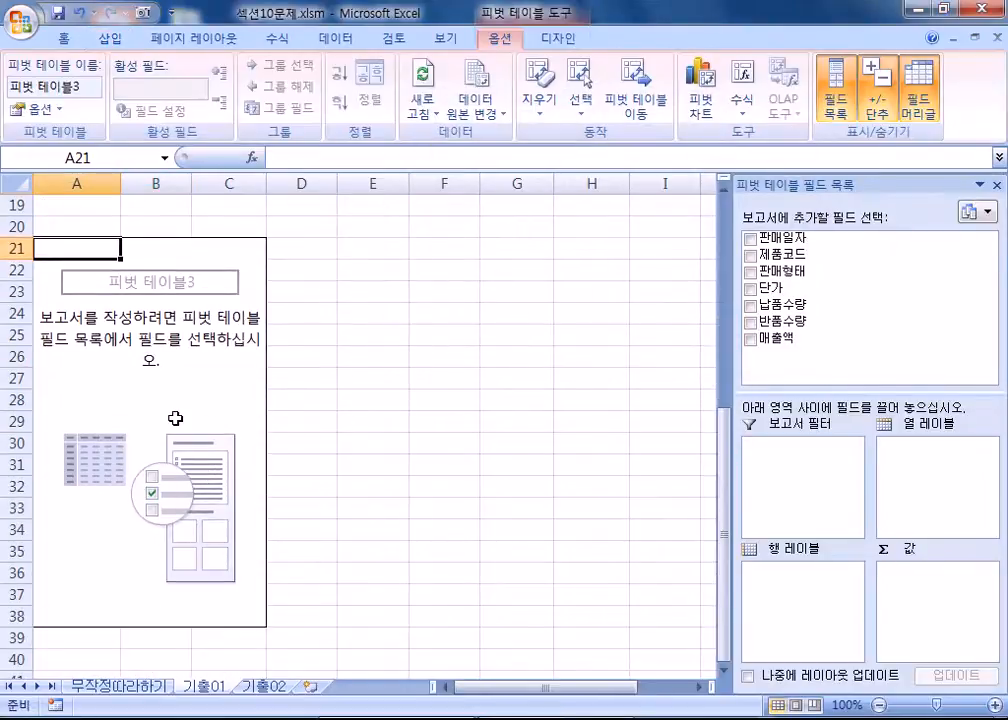
Detach the PivotTable field list, close it, and select cell E26 outside the empty PivotTable.
drag(855, 190, 560, 92)
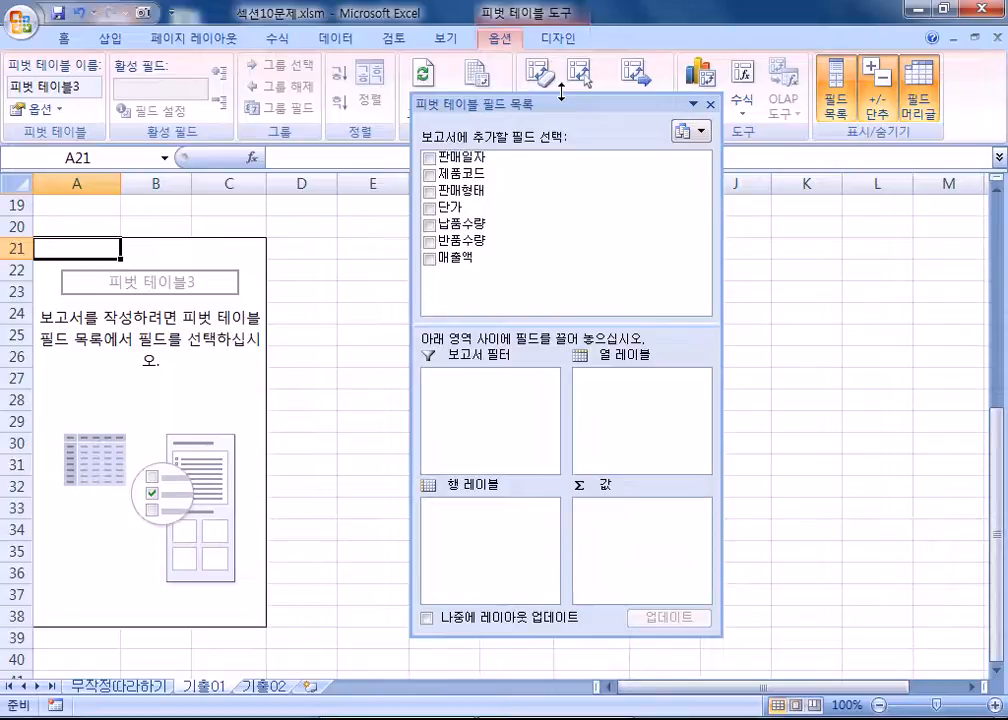
click(708, 104)
click(373, 356)
Try to delete rows 19 to 37, which cover only part of the empty PivotTable.
scroll(300, 540, up, 3)
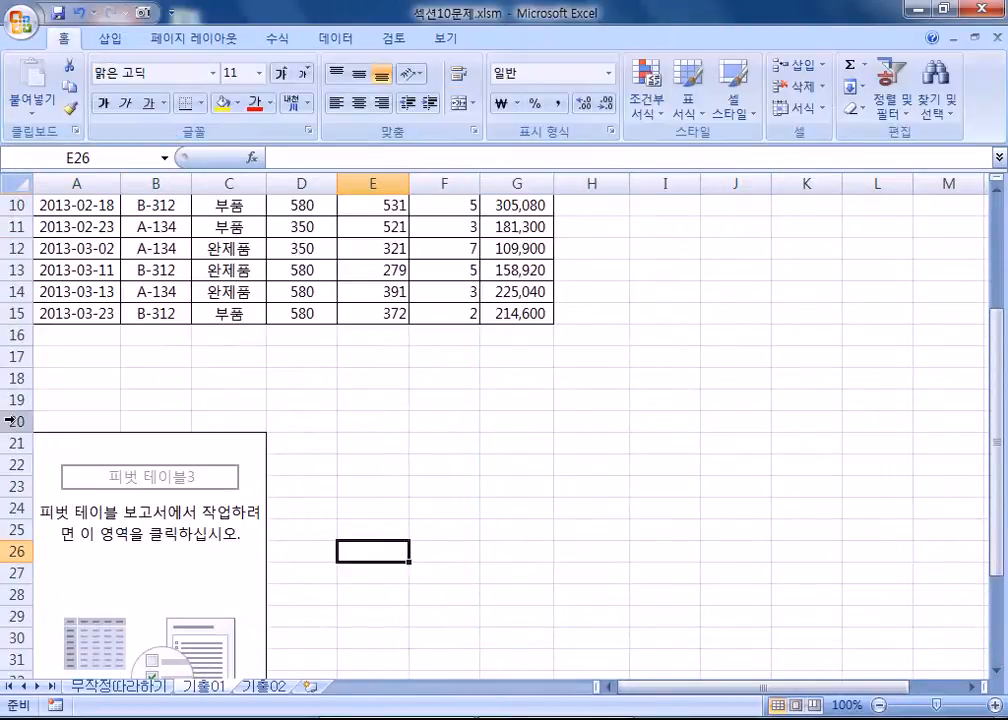
drag(7, 399, 15, 640)
right_click(337, 426)
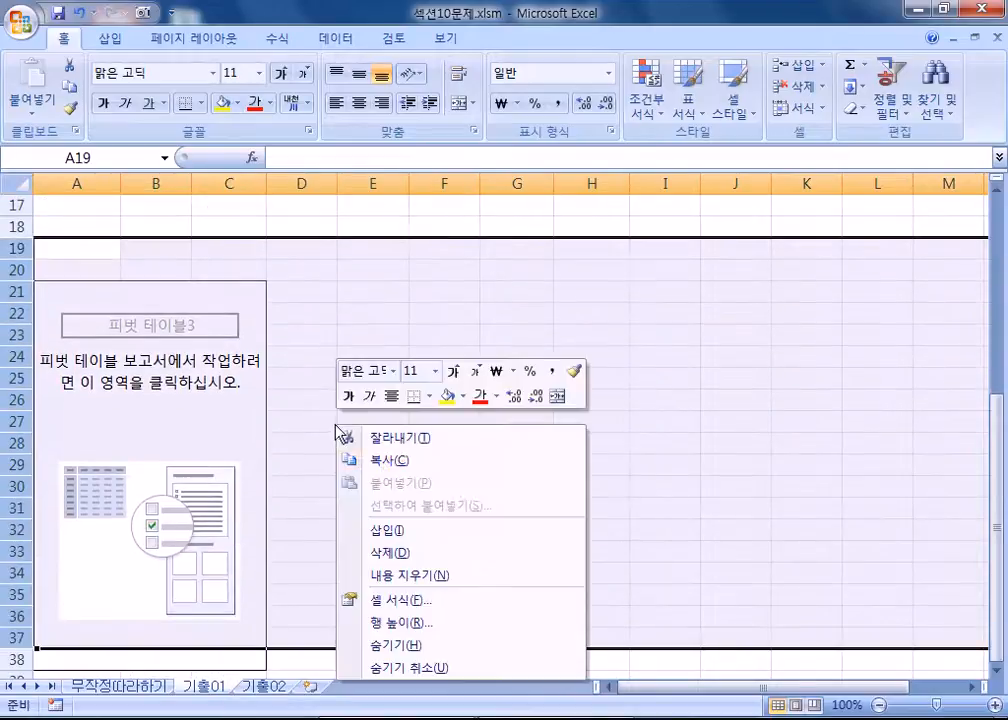
click(387, 552)
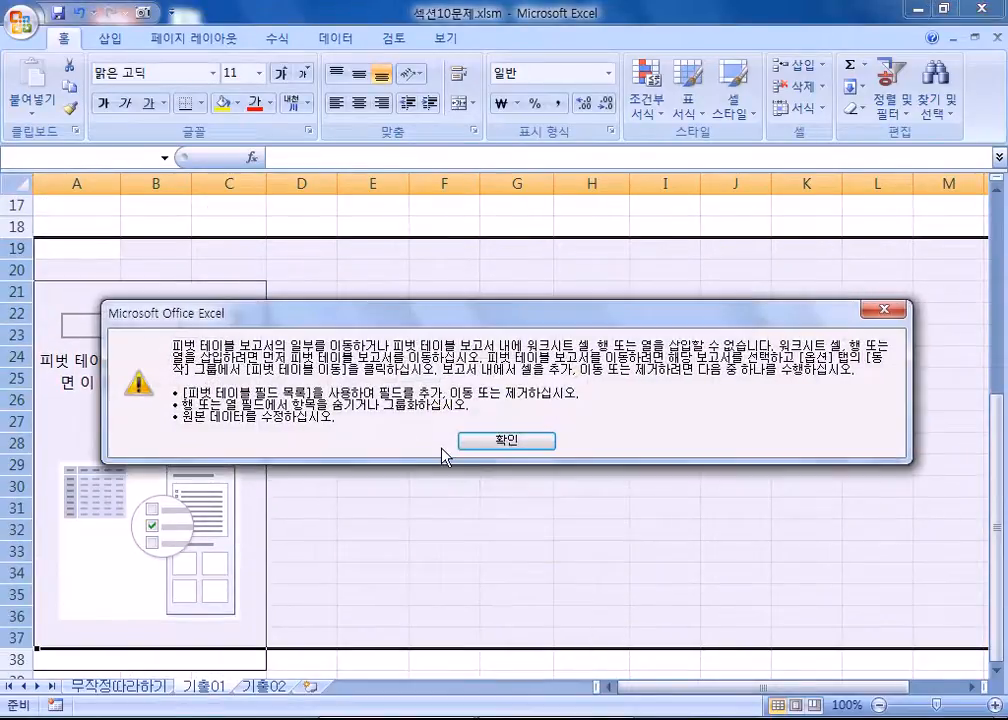
click(506, 441)
Extend the row selection to rows 19 to 43 and delete them together with the empty PivotTable.
scroll(225, 439, down, 3)
shift+click(14, 572)
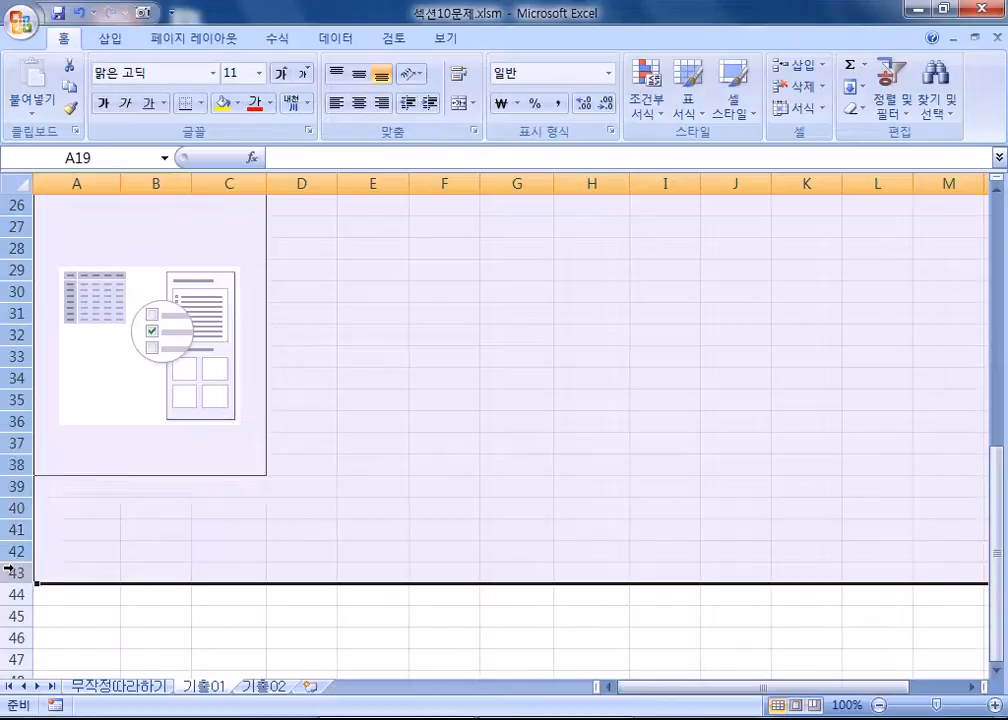
right_click(15, 572)
click(101, 443)
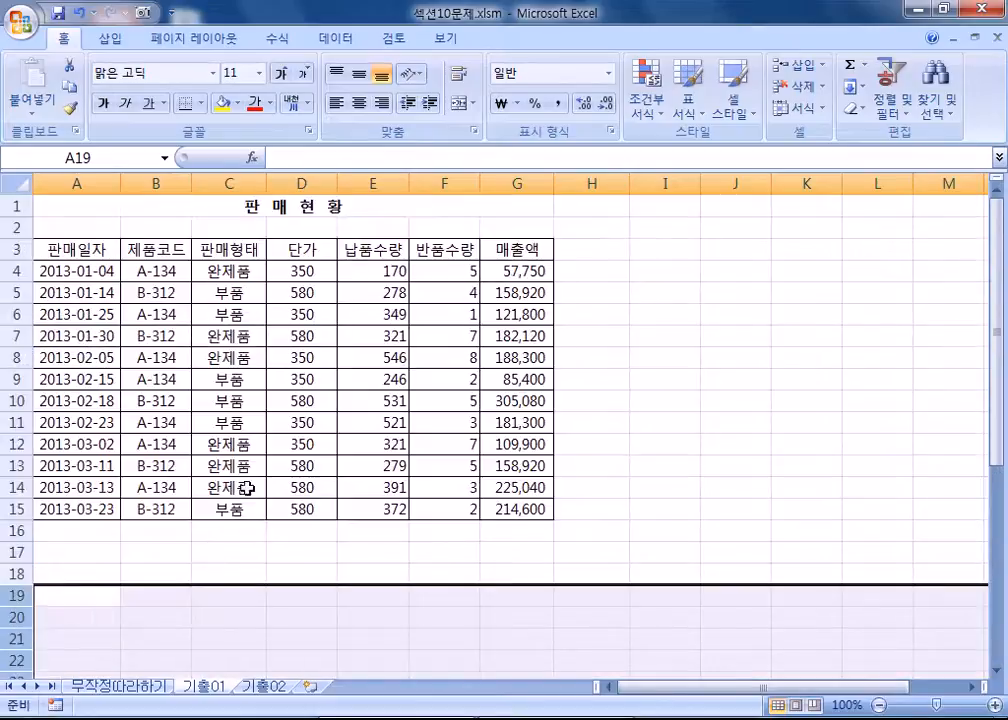
Examine the sales table A3:G15 and the empty area around cell A21 below it on sheet 기출01.
click(155, 312)
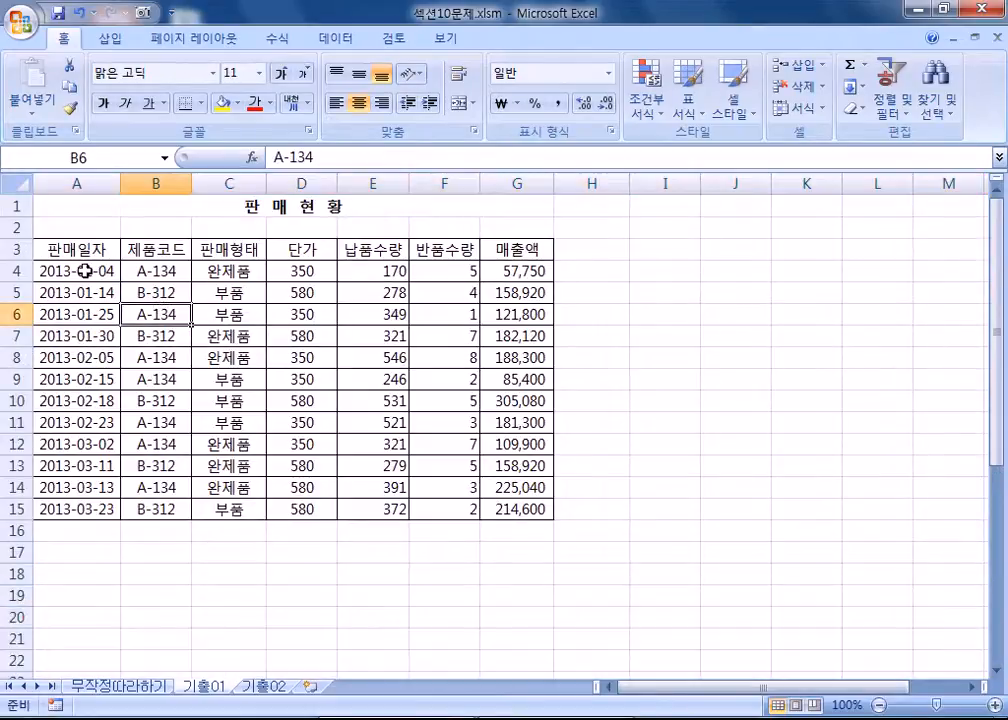
scroll(60, 400, down, 1)
click(70, 571)
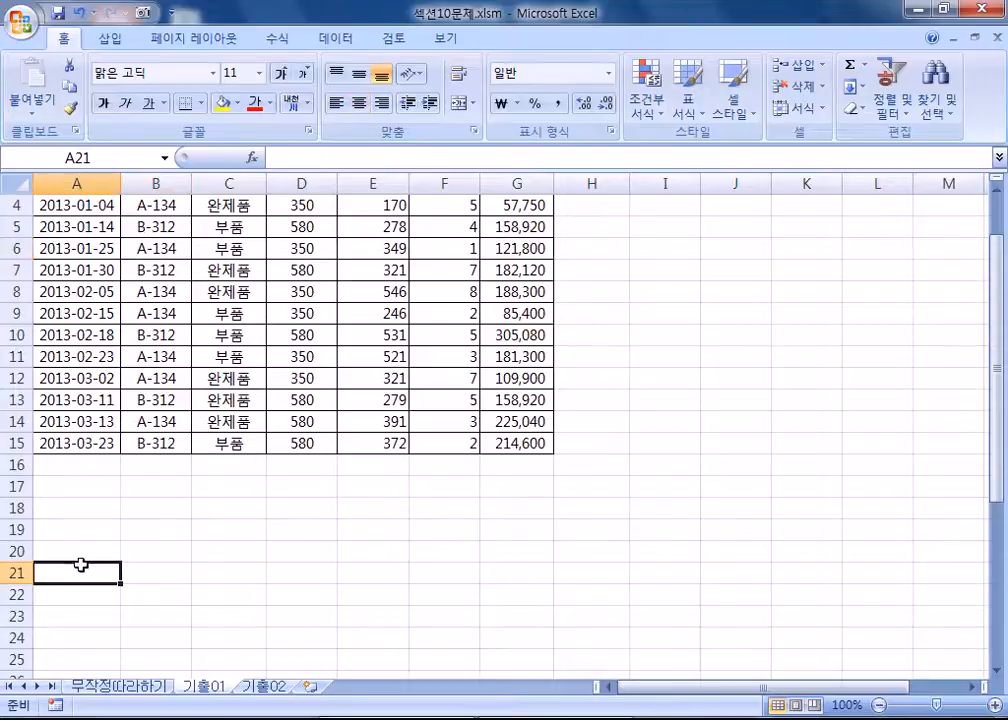
scroll(70, 571, down, 3)
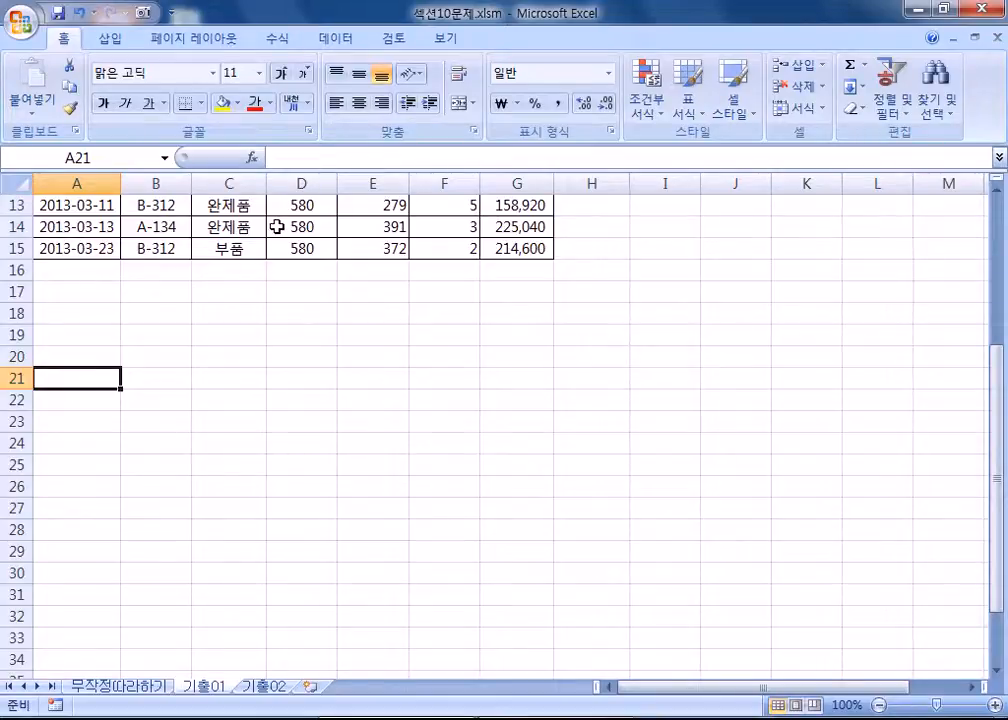
scroll(308, 502, up, 4)
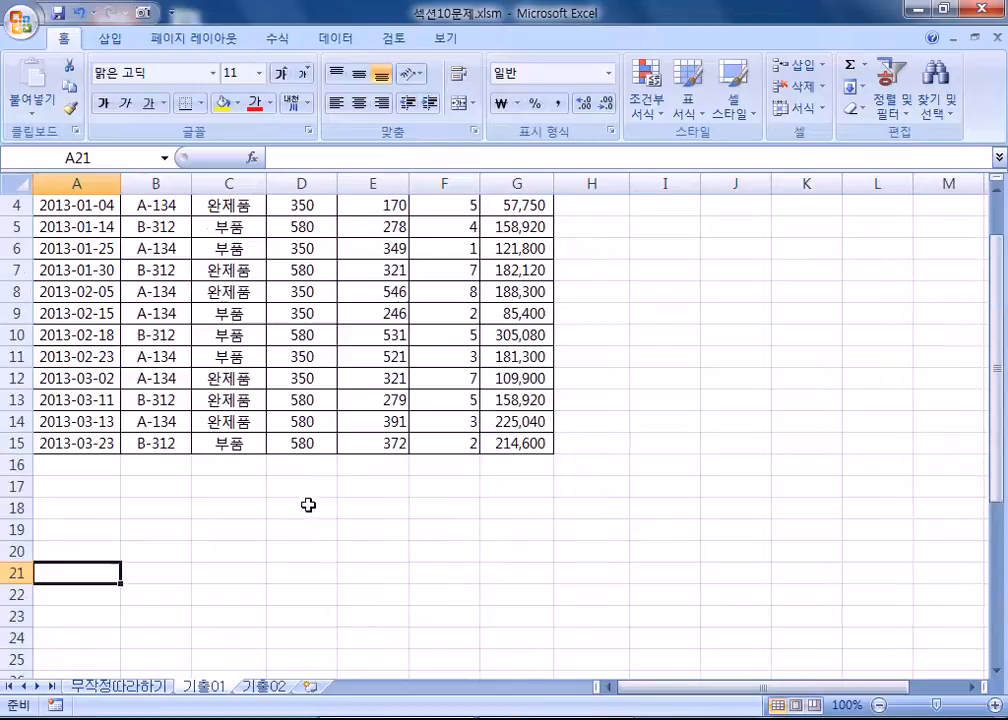
drag(92, 249, 496, 515)
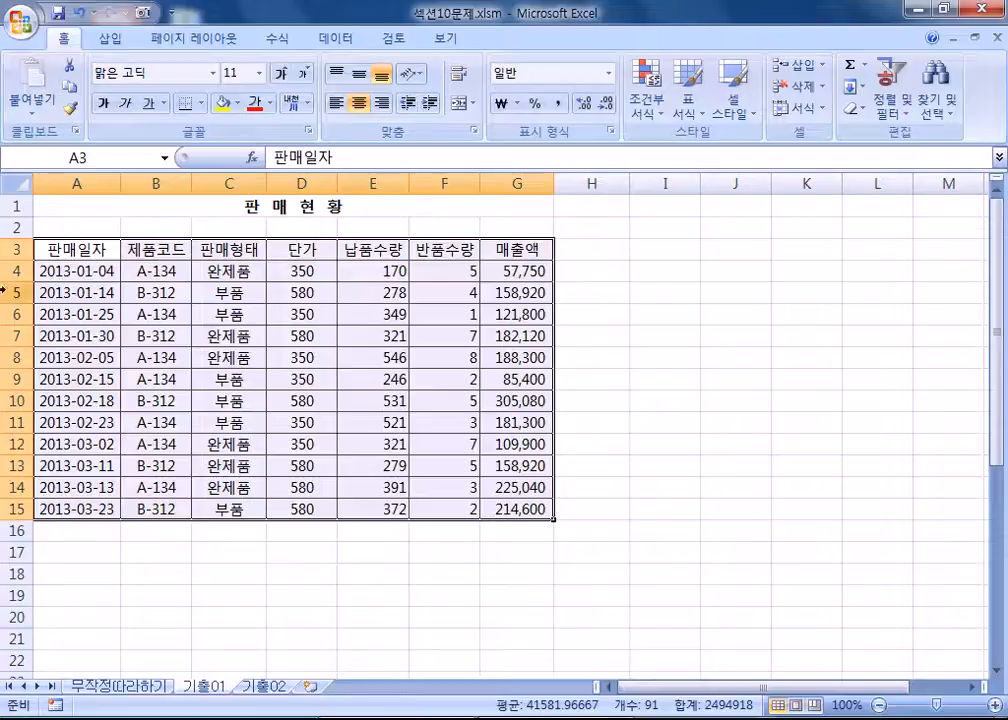
click(272, 363)
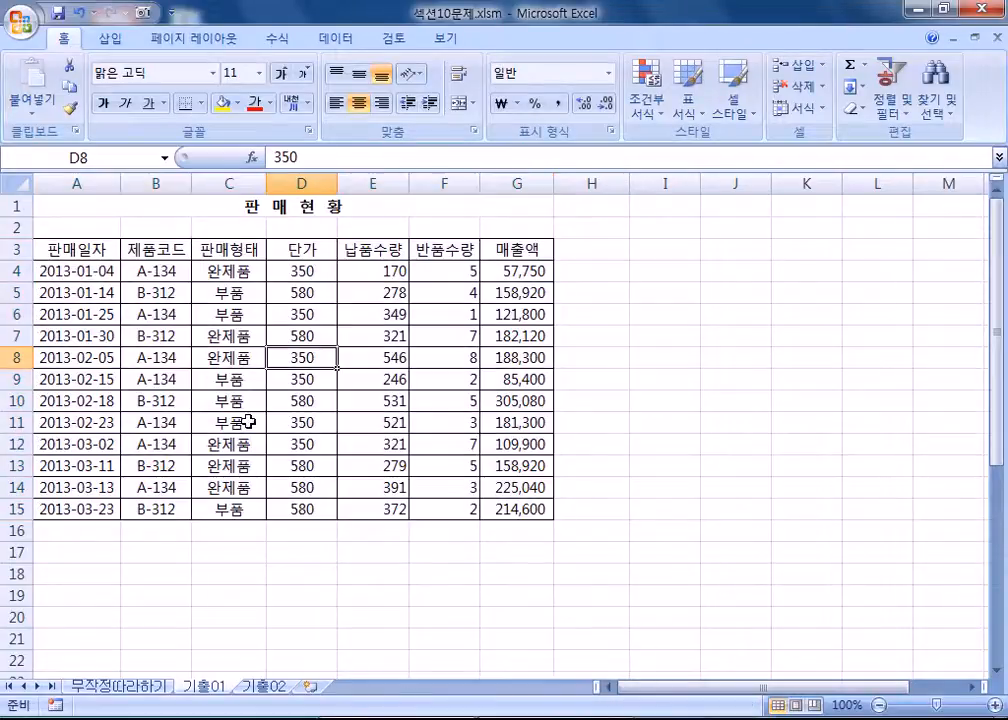
click(749, 493)
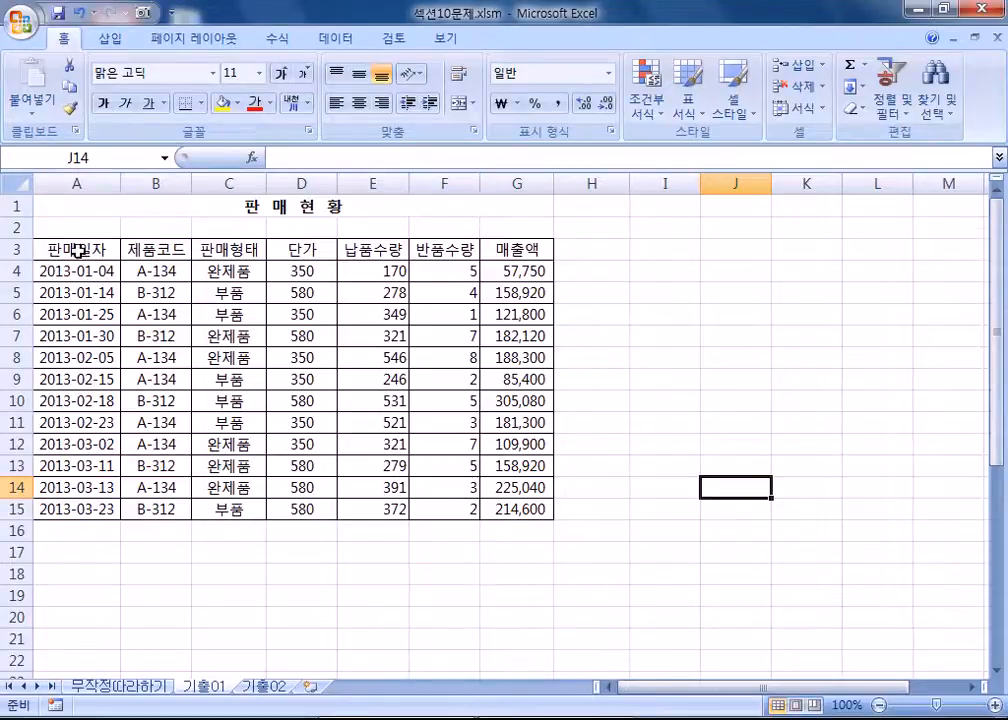
Open the Advanced Filter from empty cell K9 to check its list range, cancel it, and select cell E6 in the table.
click(157, 290)
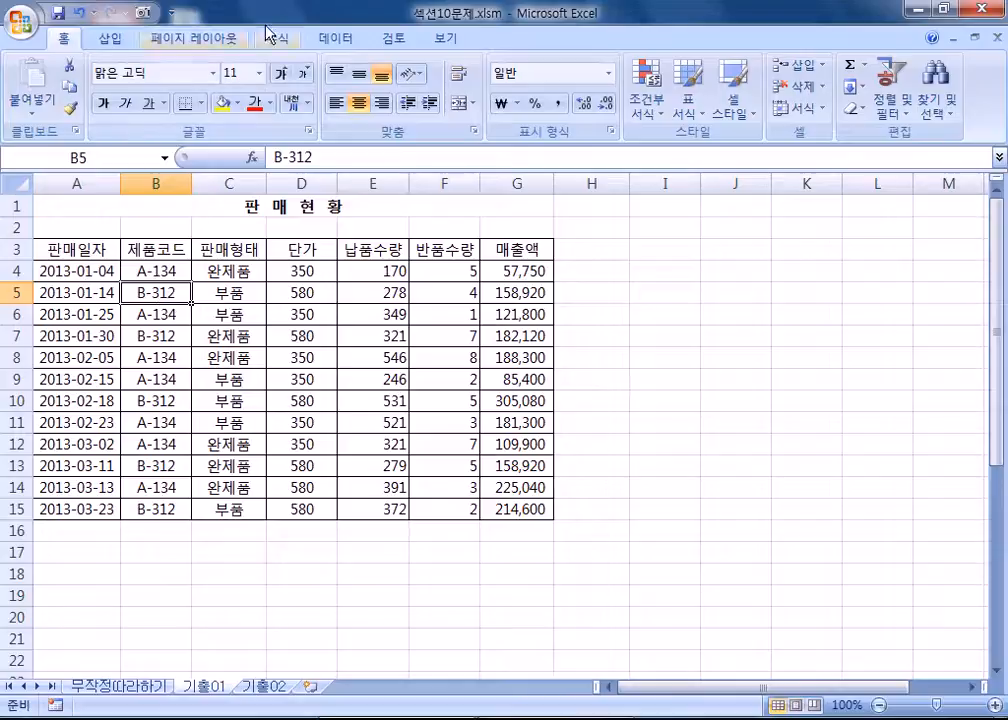
click(335, 40)
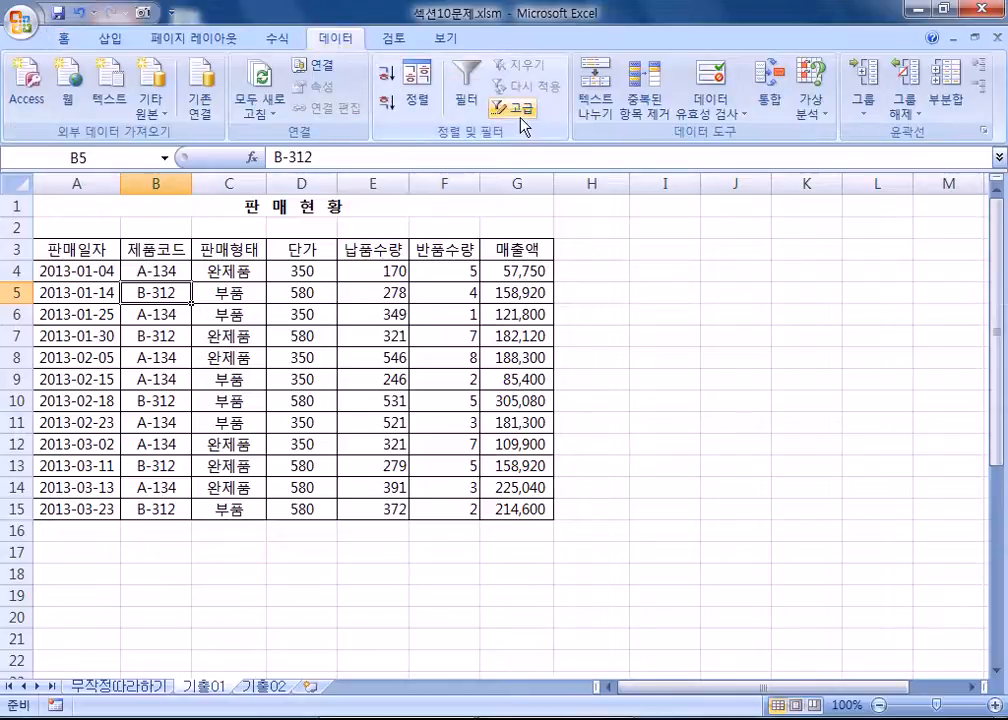
click(832, 382)
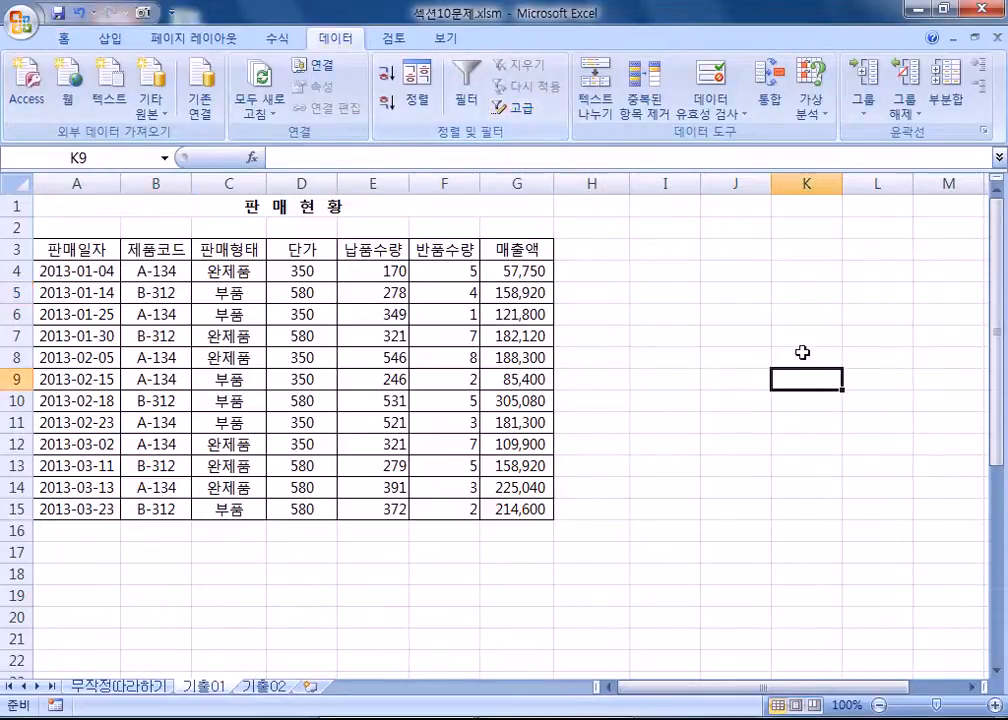
click(503, 112)
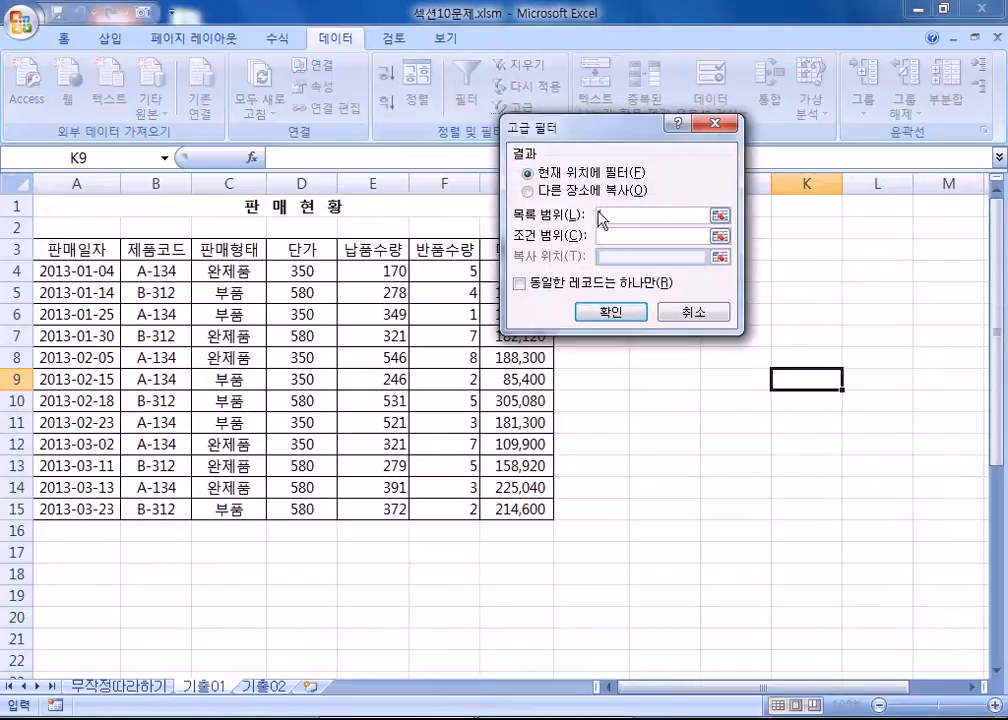
key(Escape)
click(400, 314)
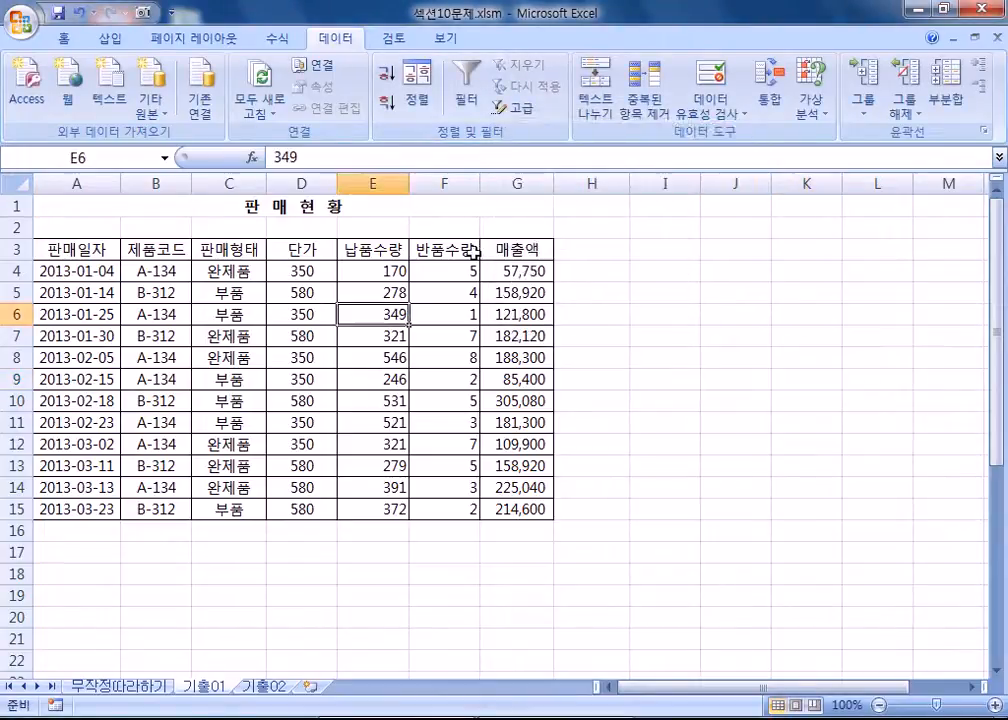
Open the Advanced Filter from cell E6 inside the table to check its list range, and cancel it.
click(516, 112)
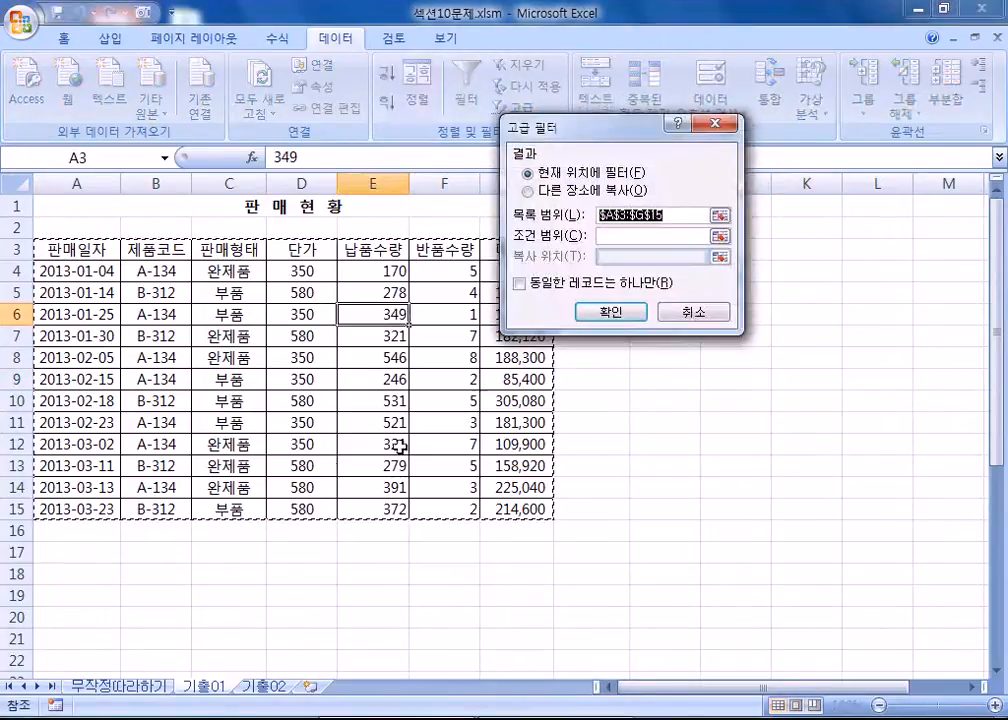
click(693, 315)
Create a PivotTable from the sales table A3:G15, starting from cell C13 and placing it on the existing worksheet at 기출01!$A$21.
click(108, 37)
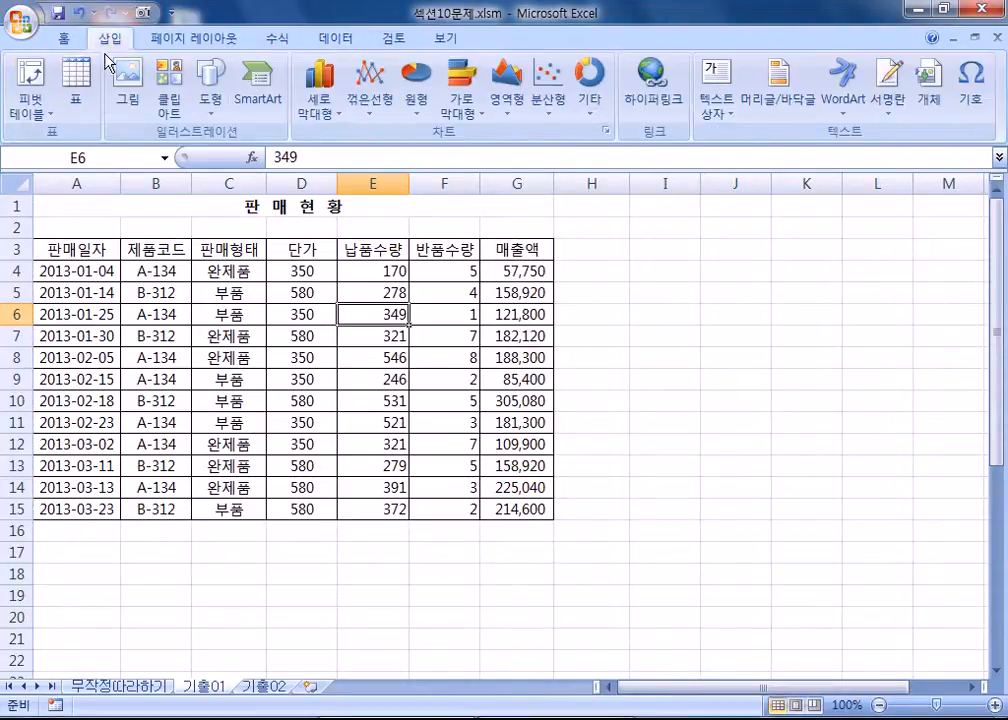
drag(62, 248, 502, 510)
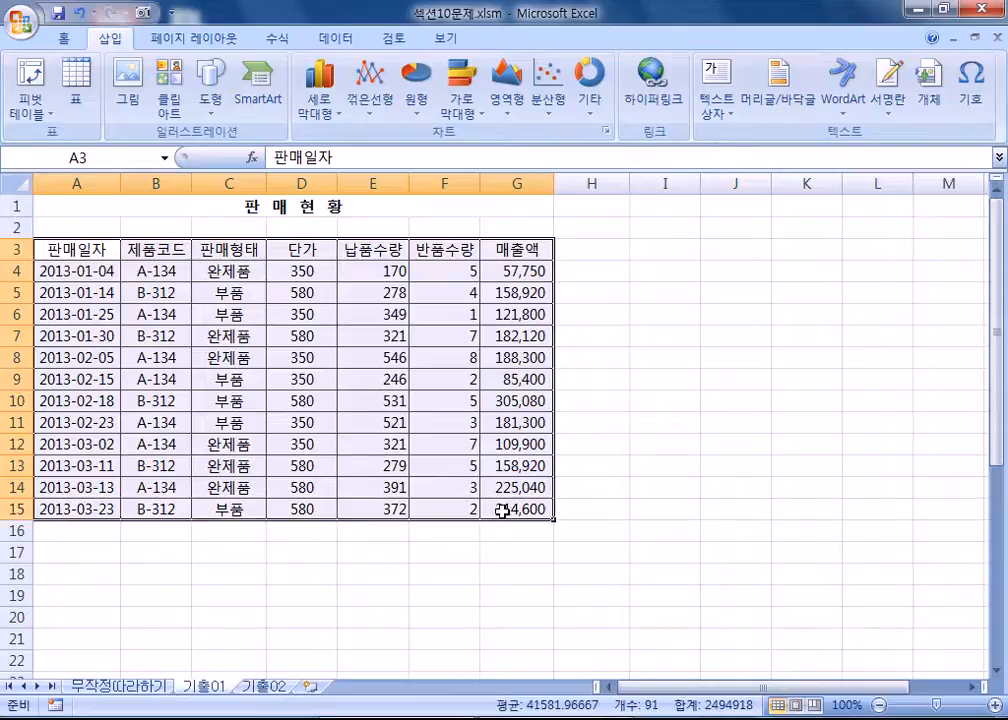
click(269, 463)
click(245, 465)
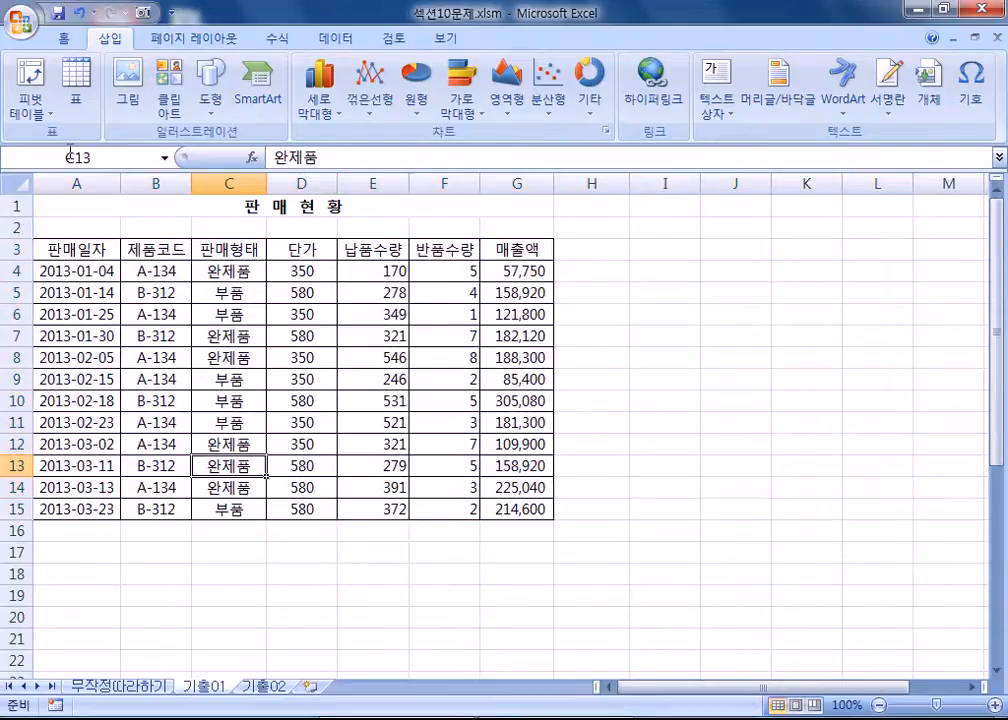
click(26, 118)
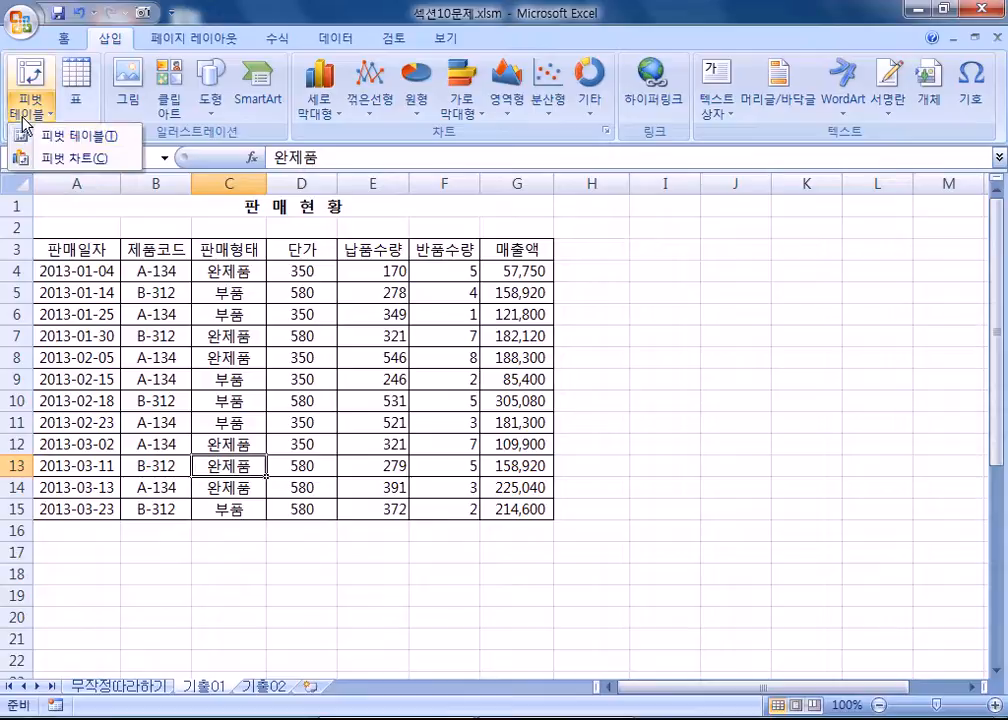
click(30, 134)
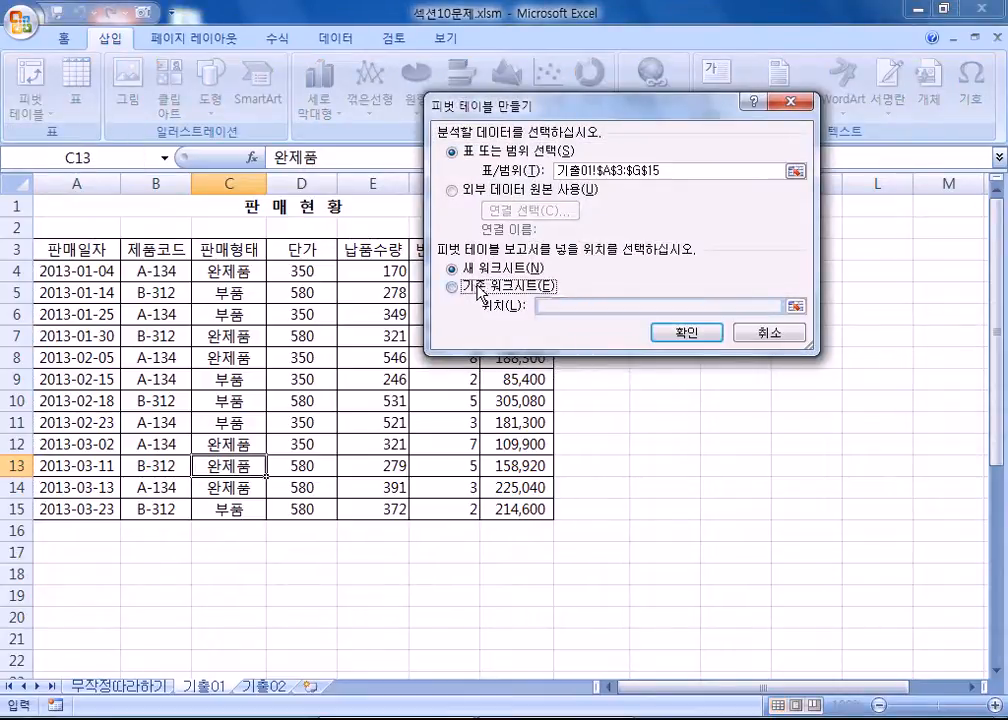
click(480, 290)
scroll(97, 470, down, 3)
click(47, 446)
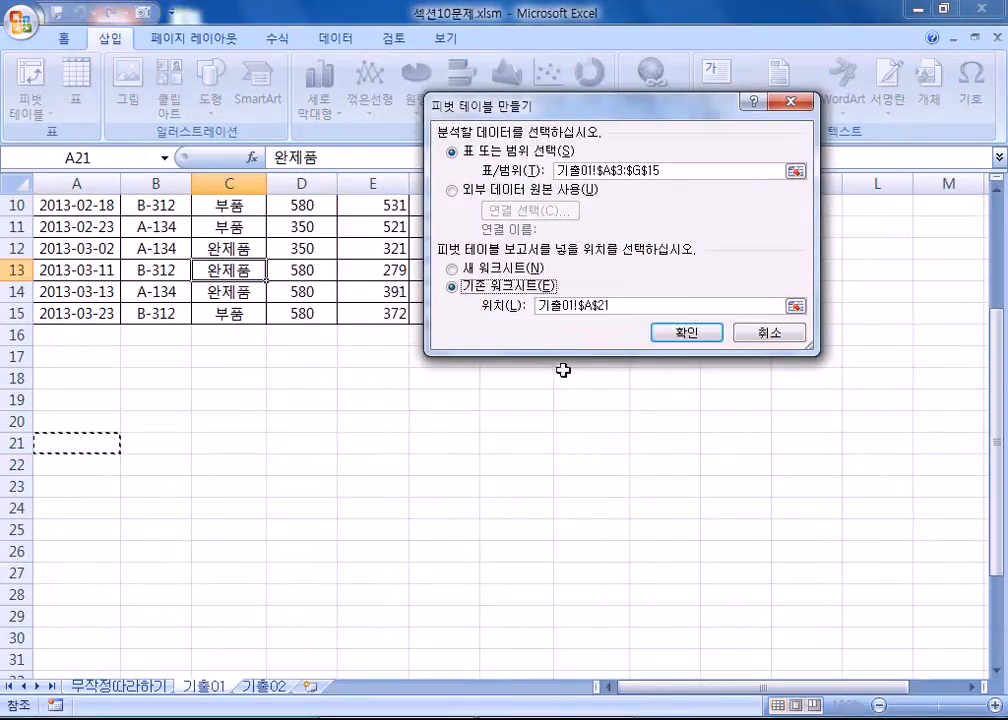
click(668, 336)
Place 제품코드 in the report filter, 판매일자 in the row labels and 판매형태 in the column labels of the PivotTable.
scroll(266, 477, down, 3)
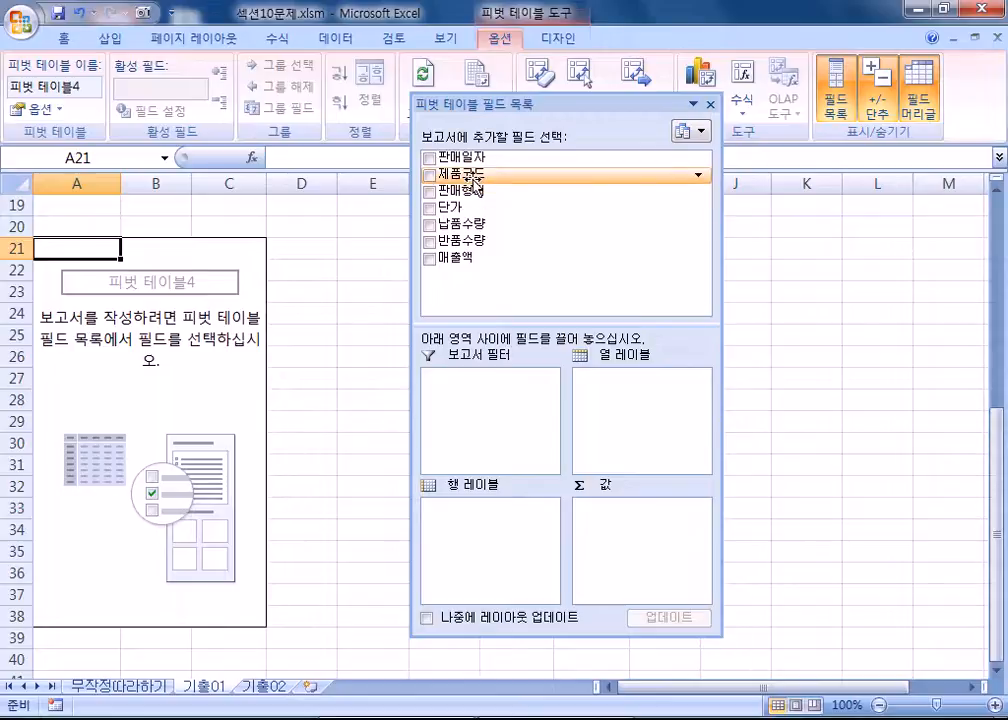
drag(476, 185, 480, 423)
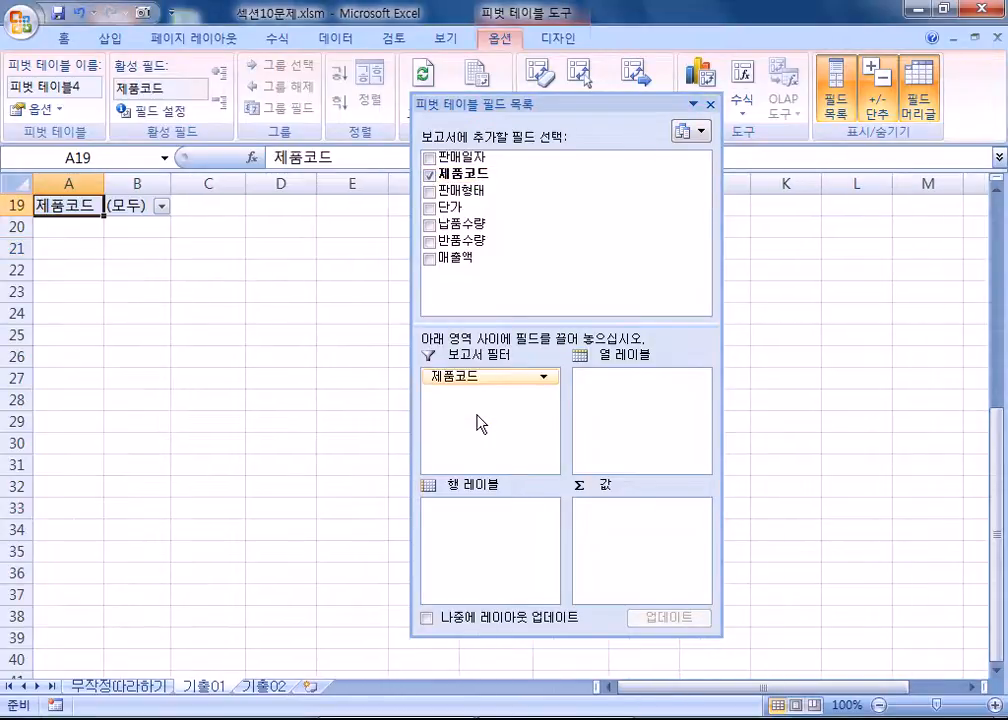
scroll(226, 415, up, 1)
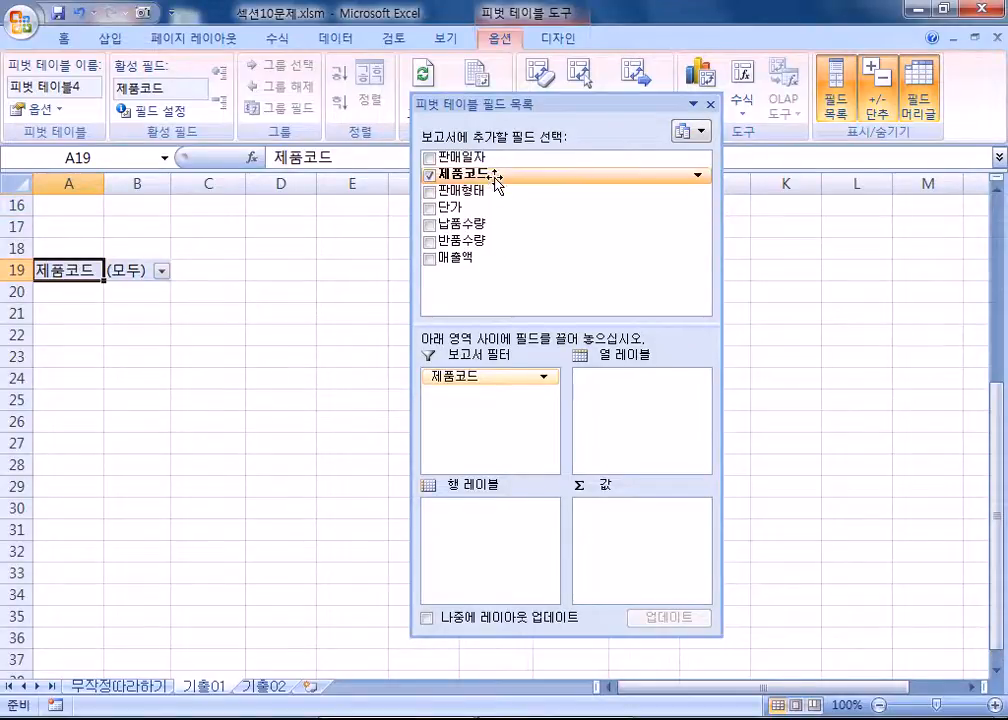
drag(493, 157, 507, 550)
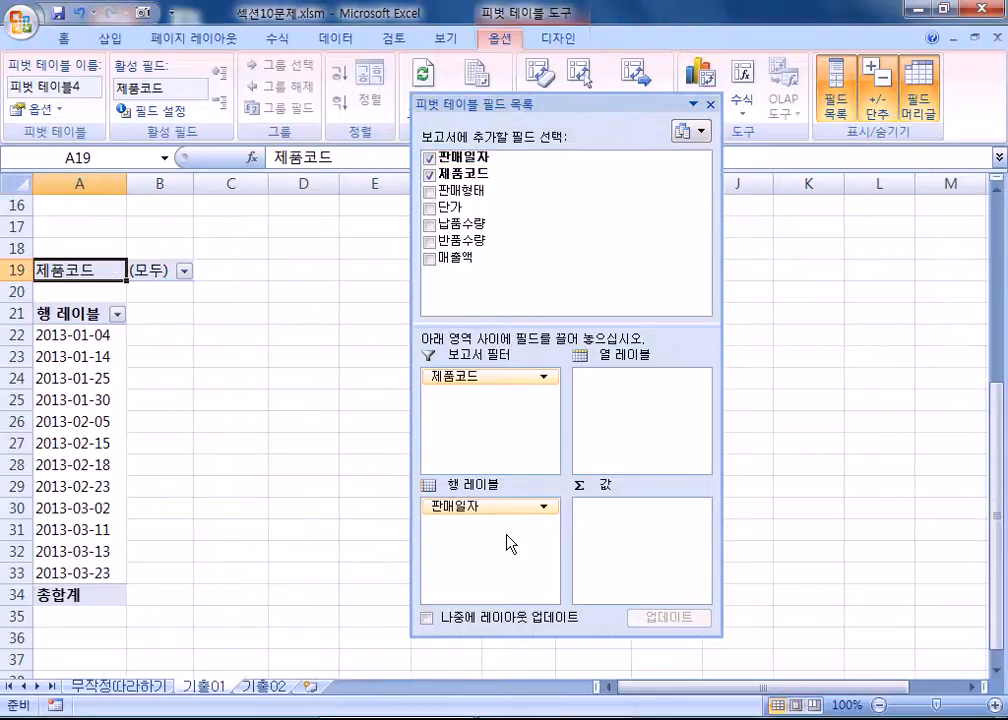
drag(478, 191, 641, 411)
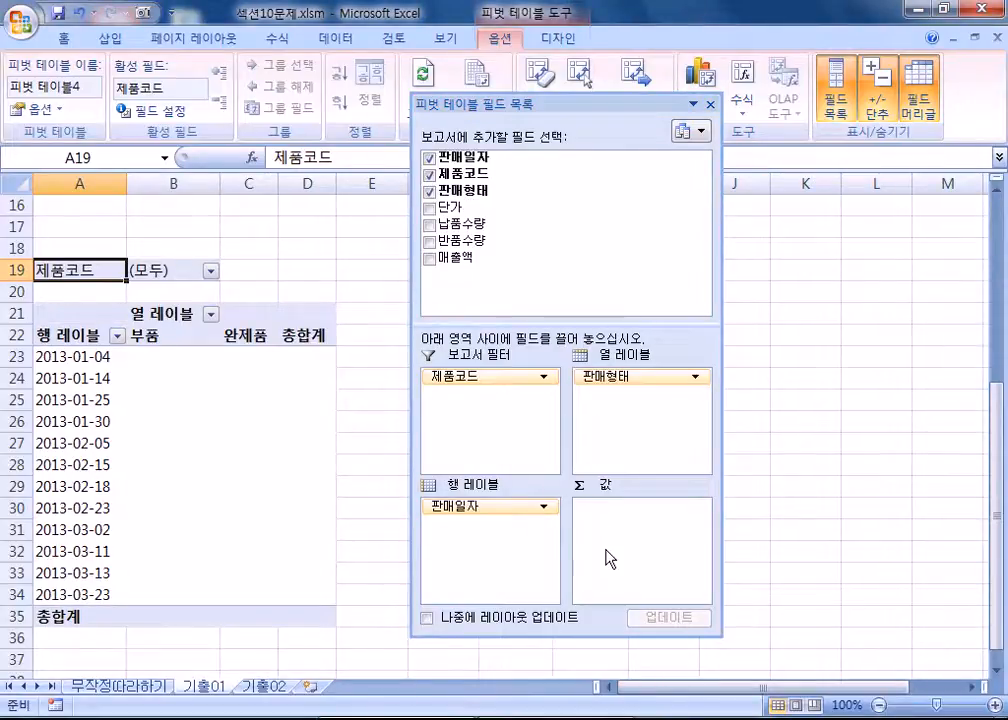
Add 납품수량 and 반품수량 to the PivotTable's values area and dock the field list beside the sheet.
drag(452, 224, 630, 587)
drag(455, 241, 605, 575)
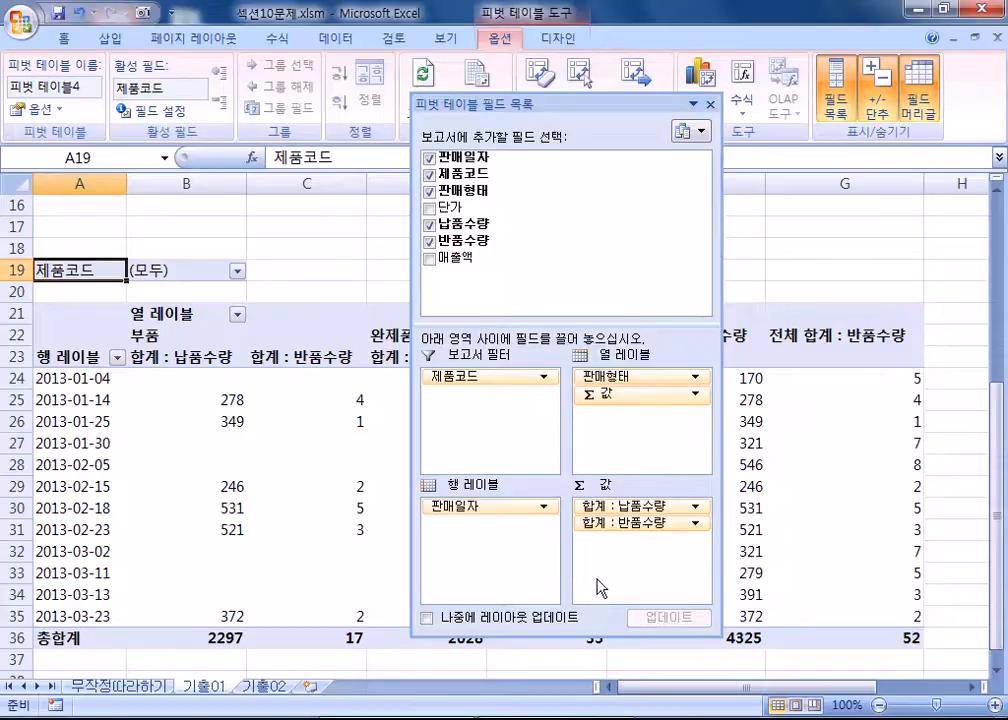
double_click(601, 103)
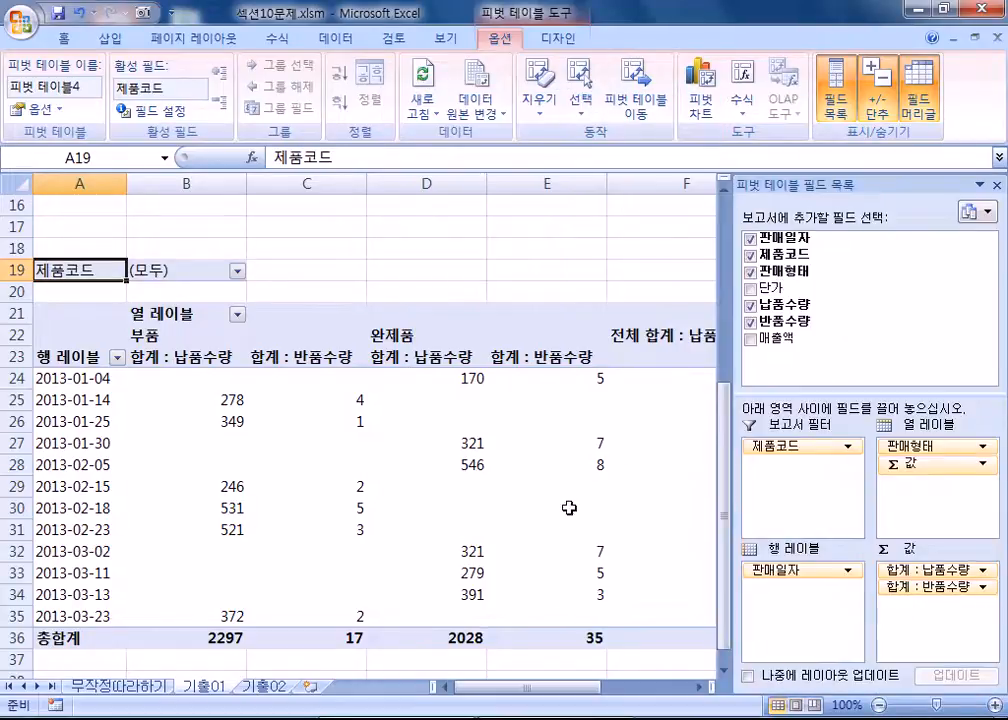
scroll(536, 526, down, 1)
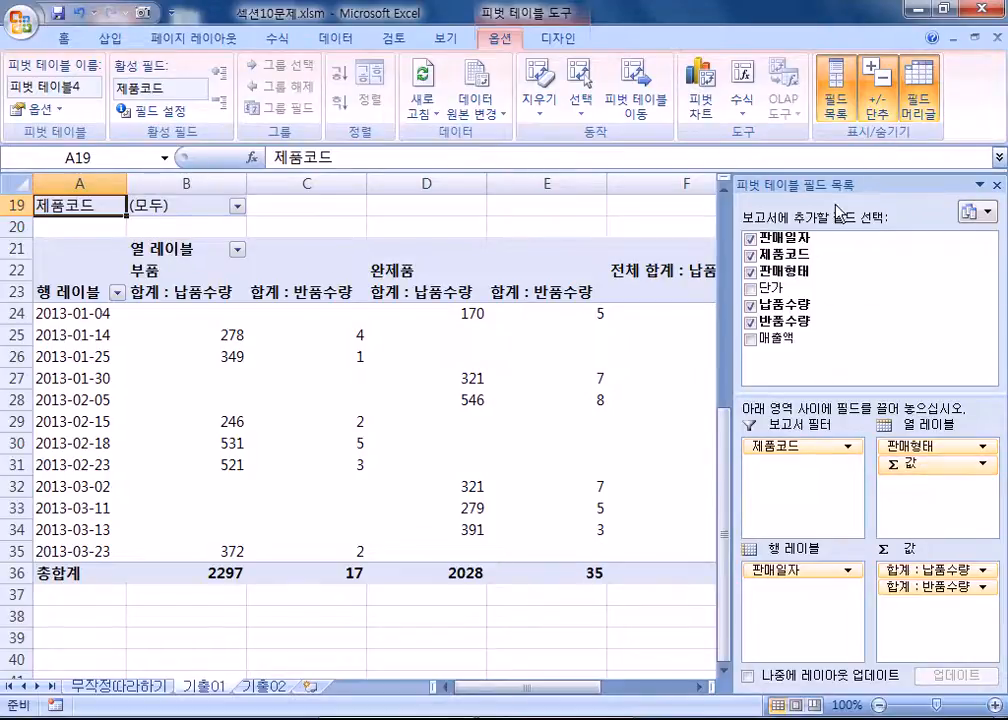
Move the Σ 값 entry from the column labels to the row labels, switching it back once for comparison, and redock the field list.
drag(826, 184, 508, 58)
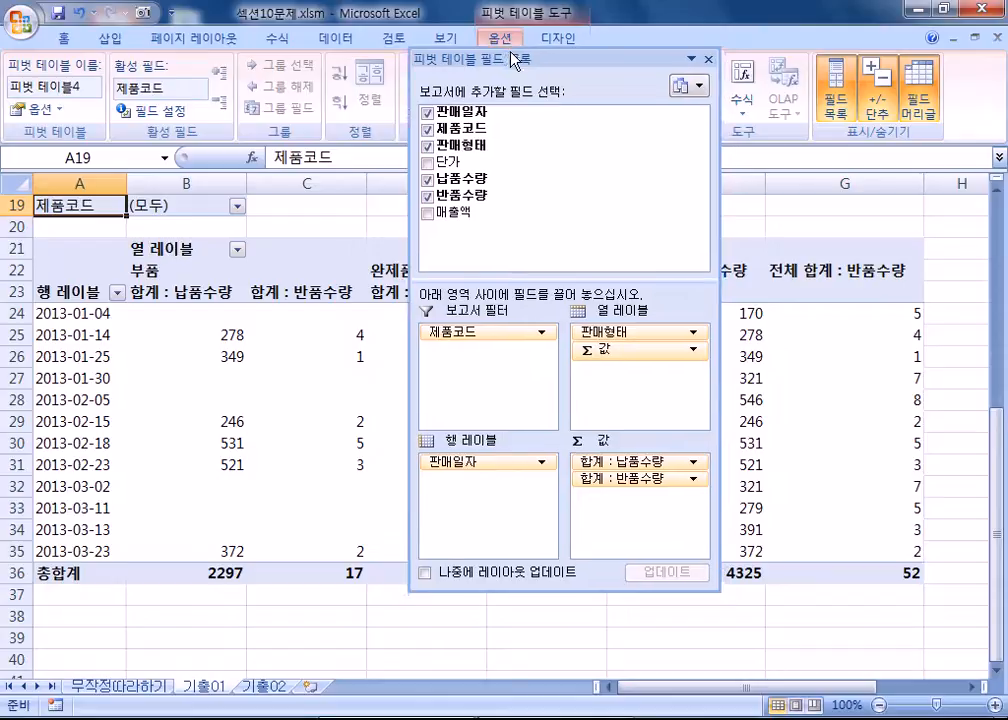
click(582, 350)
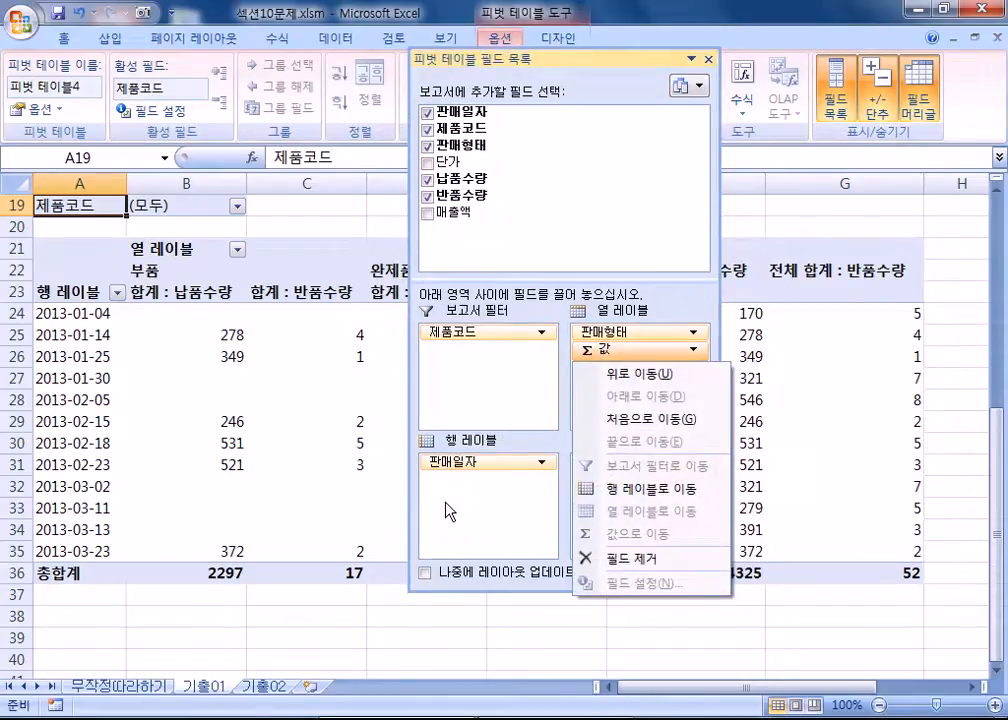
click(459, 528)
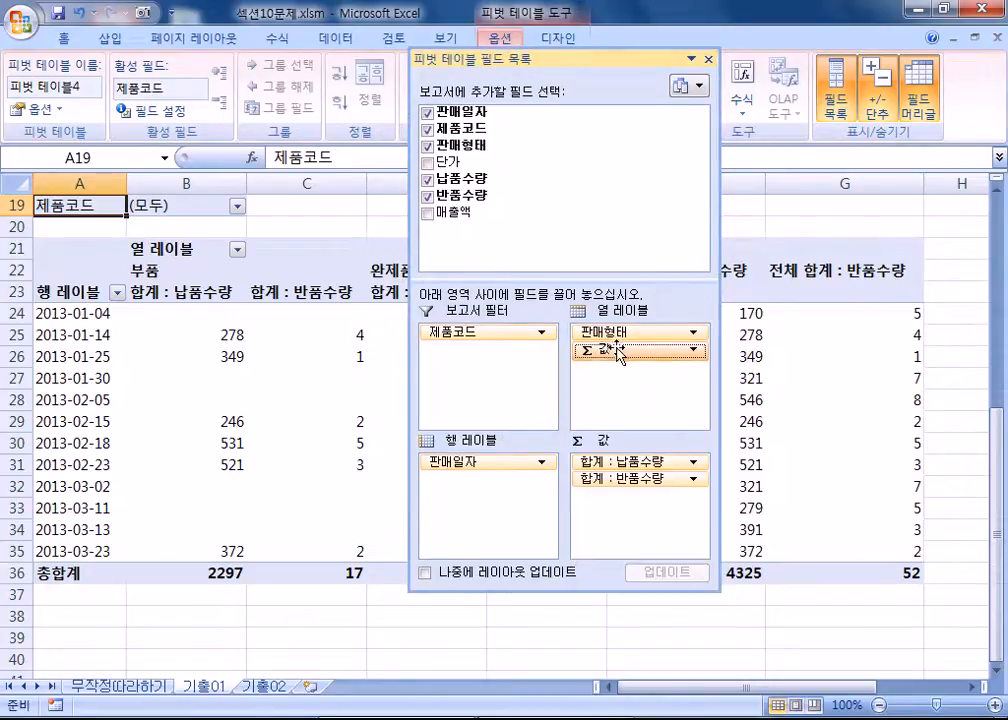
drag(619, 352, 520, 484)
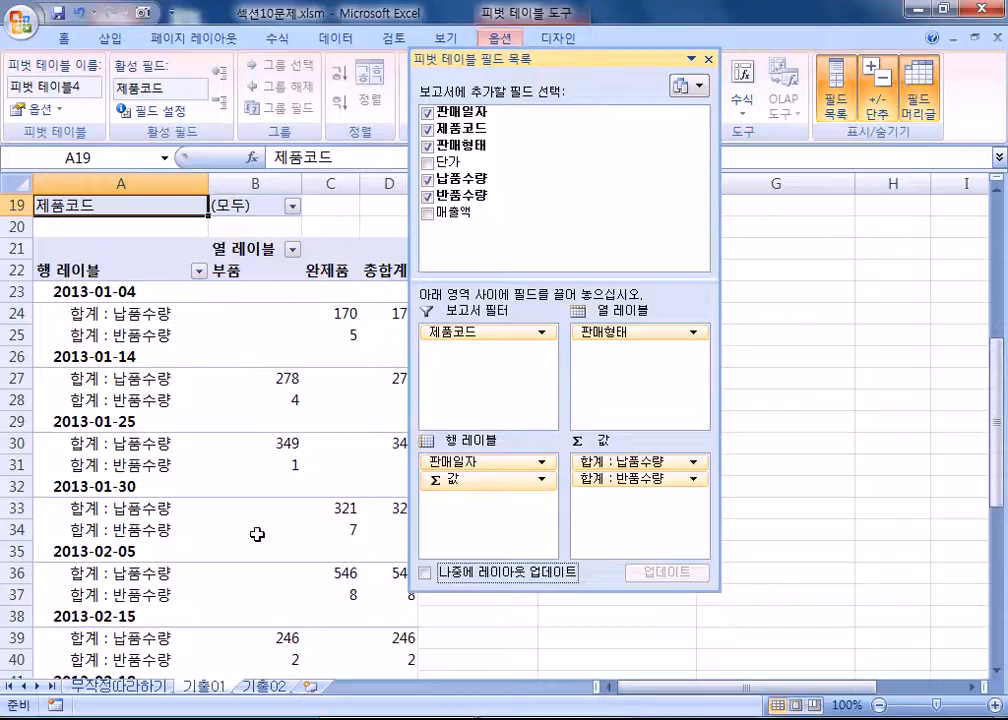
drag(452, 482, 645, 380)
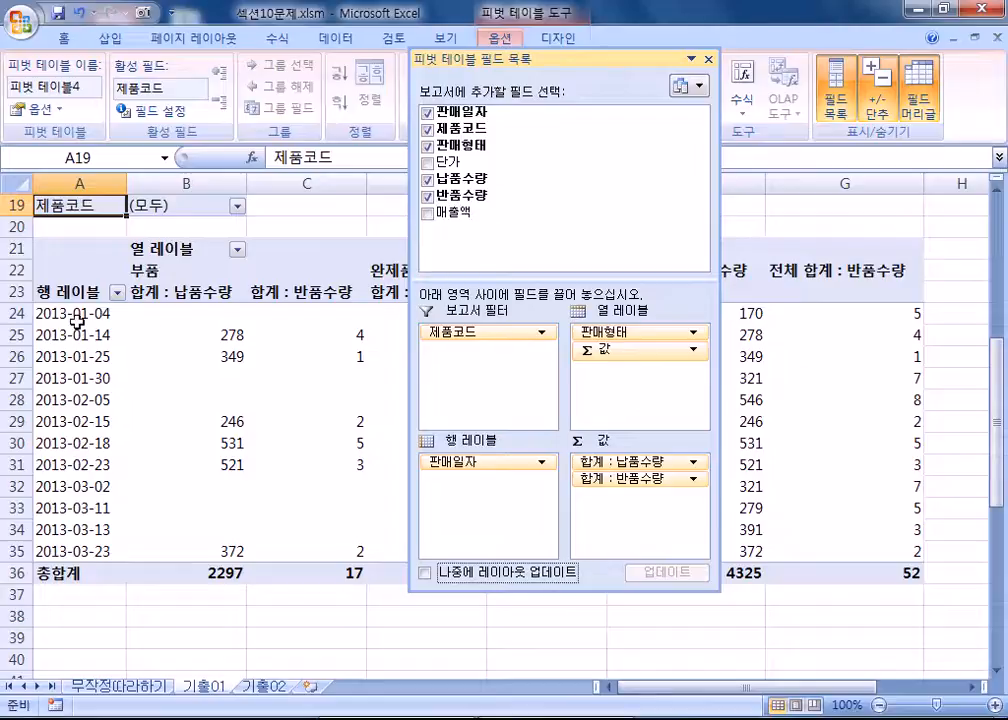
drag(612, 349, 531, 480)
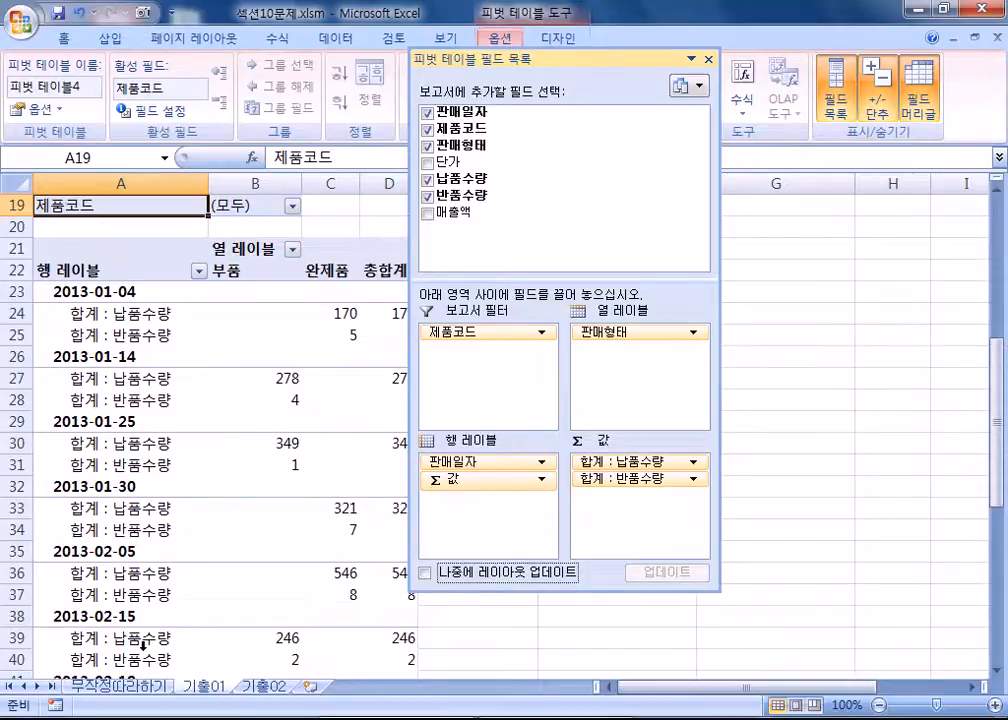
double_click(601, 59)
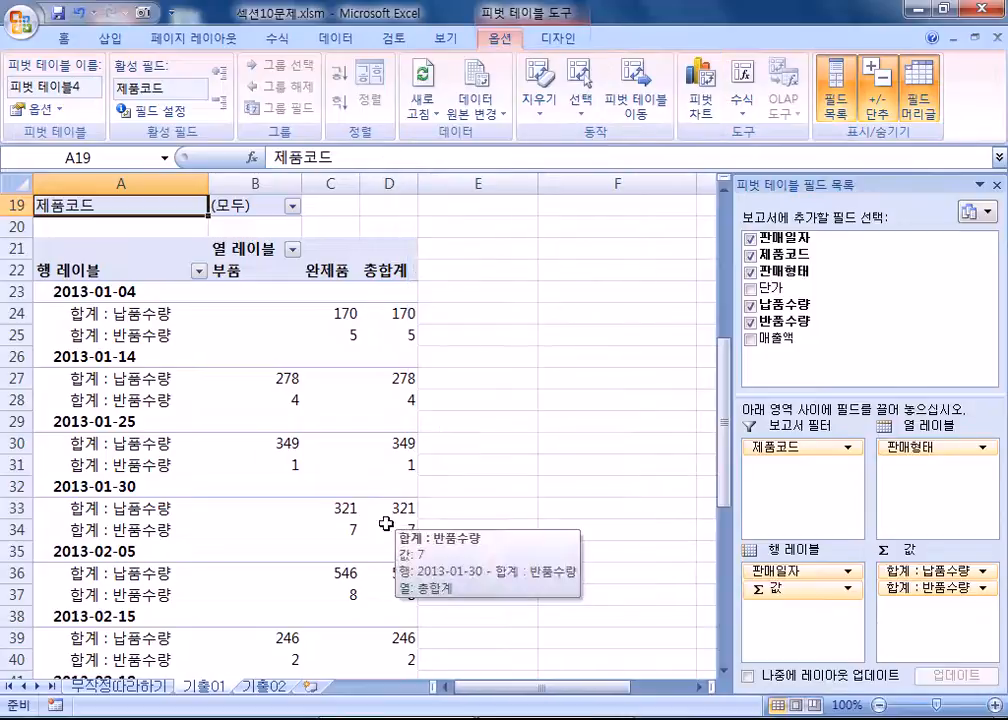
Select cell B29 in the PivotTable and browse the PivotTable design options and style gallery without applying a style.
click(266, 530)
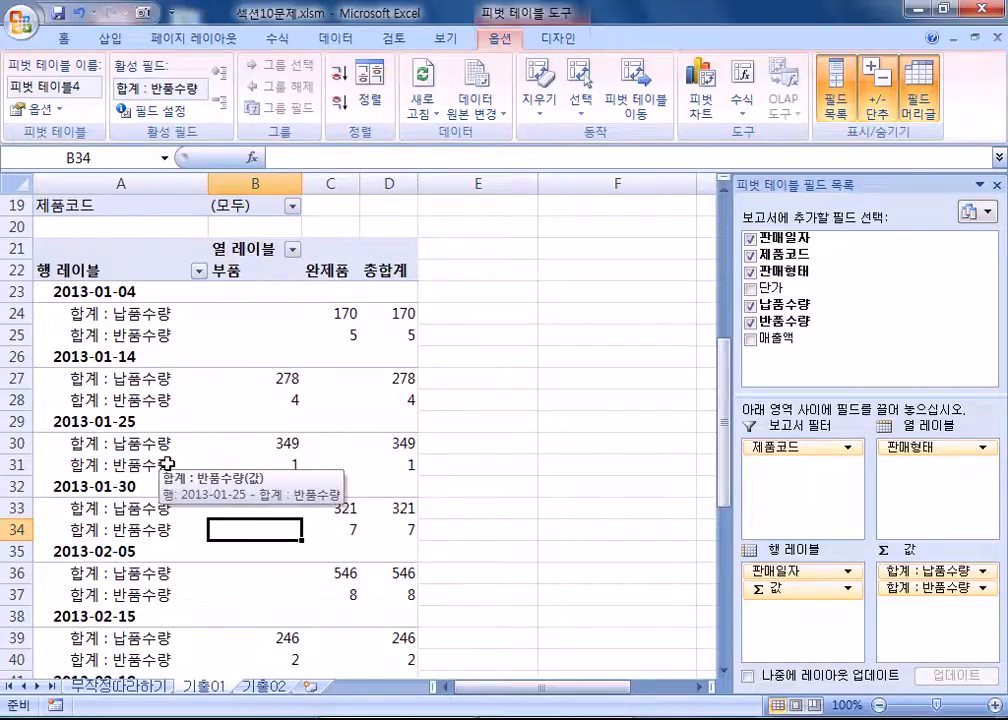
click(275, 415)
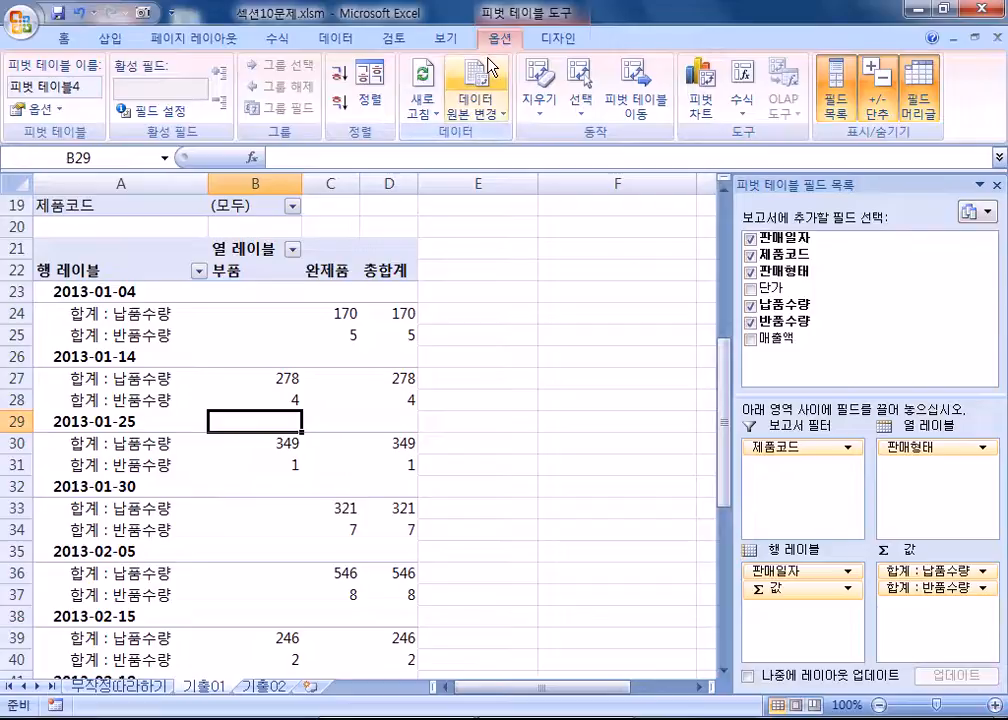
click(552, 38)
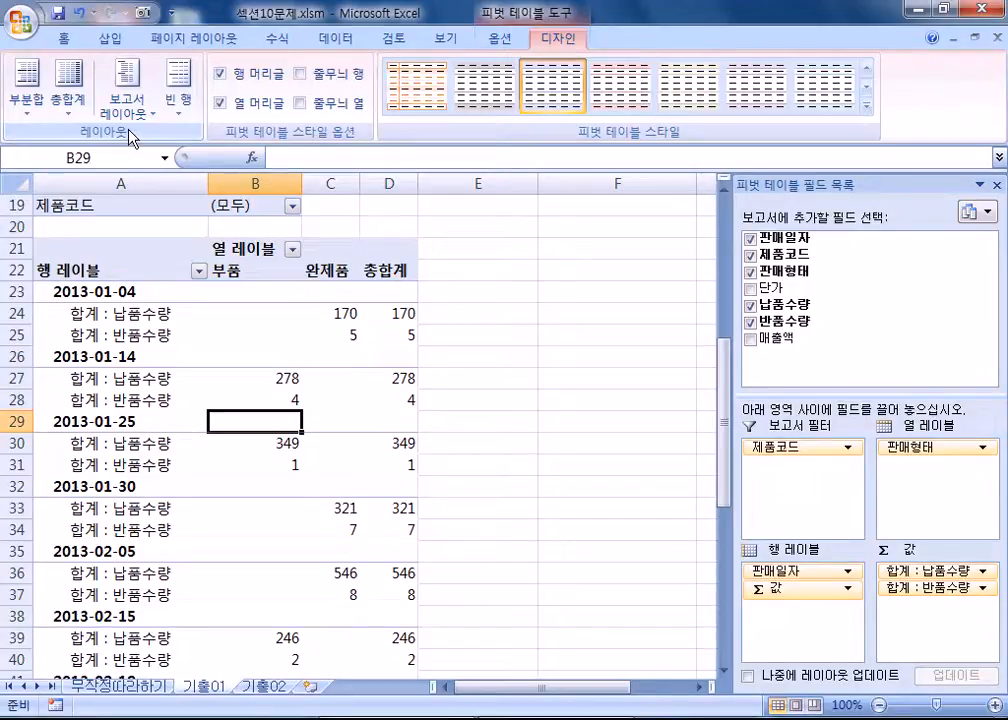
click(490, 42)
click(556, 39)
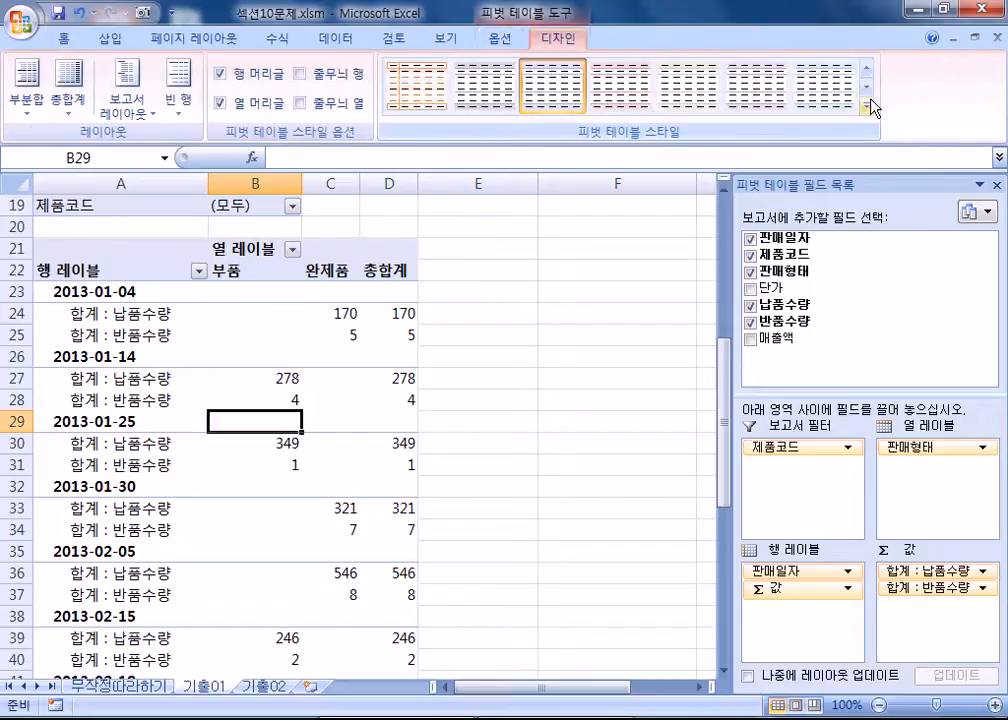
click(869, 105)
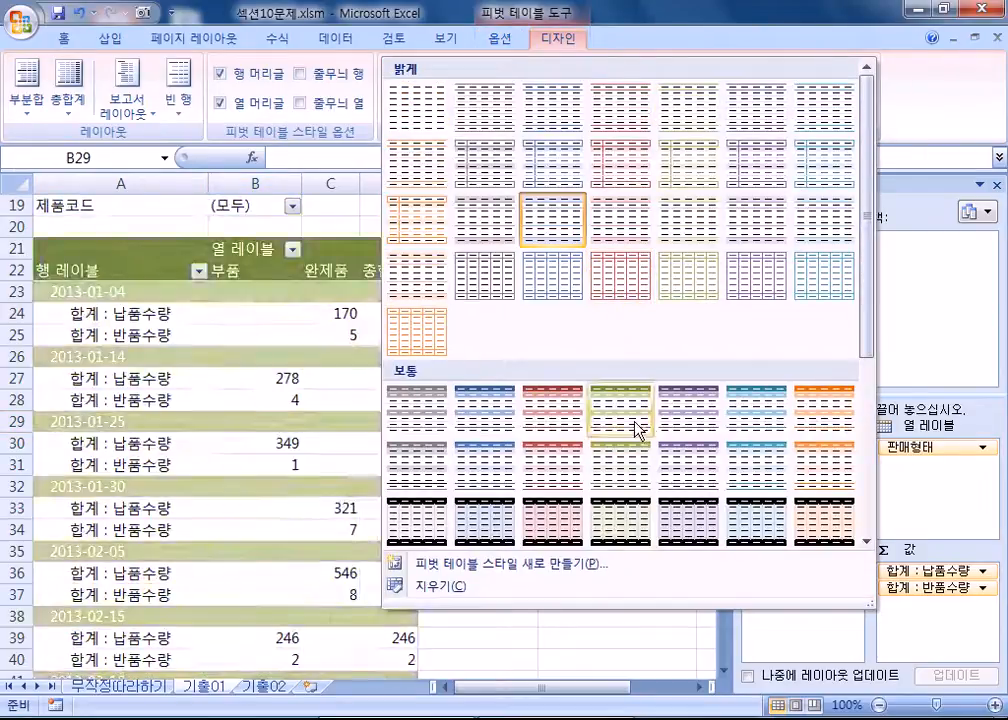
click(646, 48)
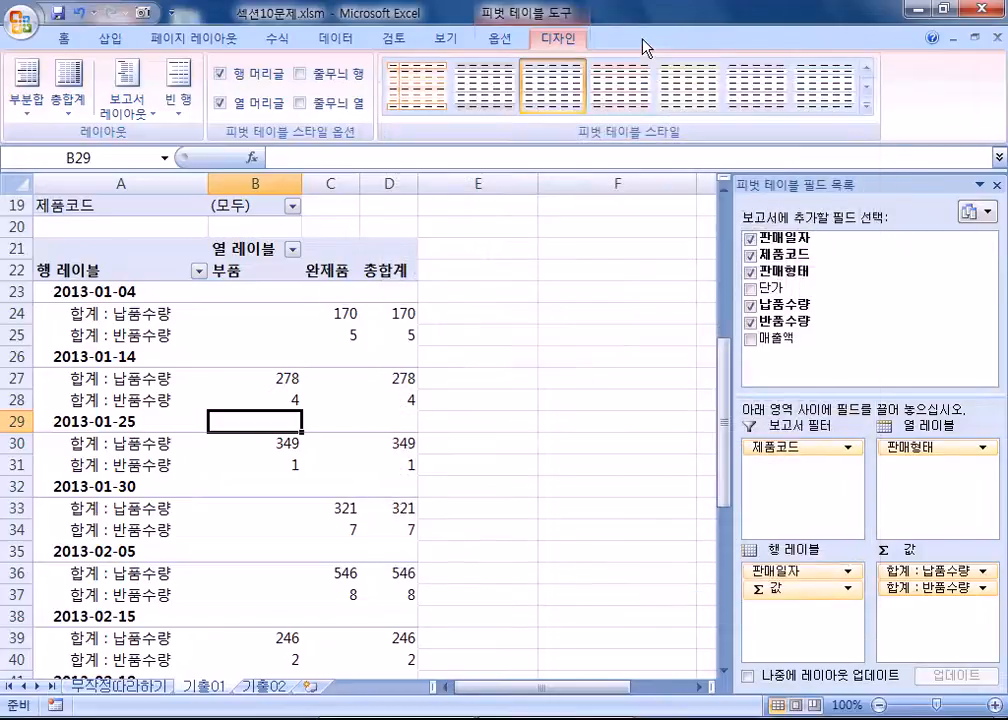
Try the outline (개요), tabular (테이블) and compact (압축) report layouts on the PivotTable to compare them.
click(129, 122)
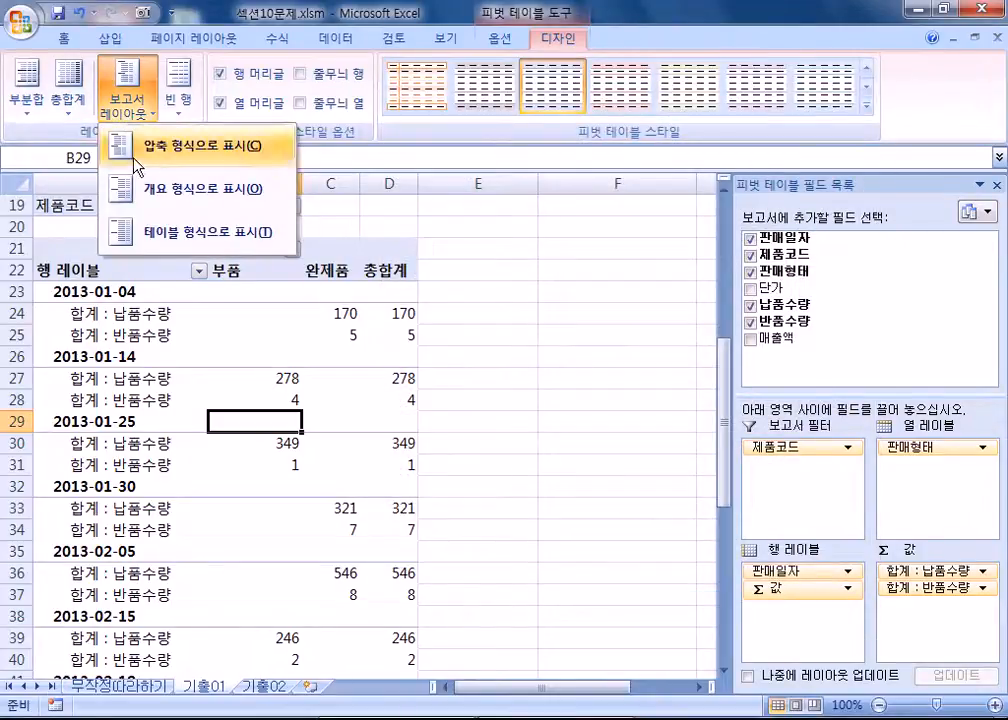
click(120, 190)
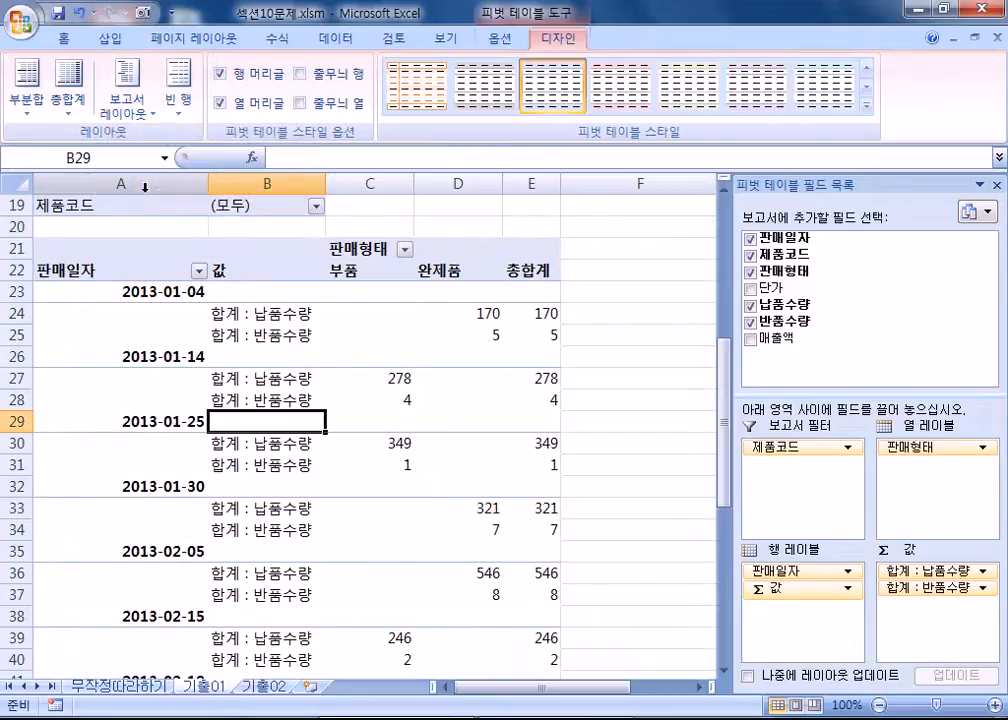
click(141, 116)
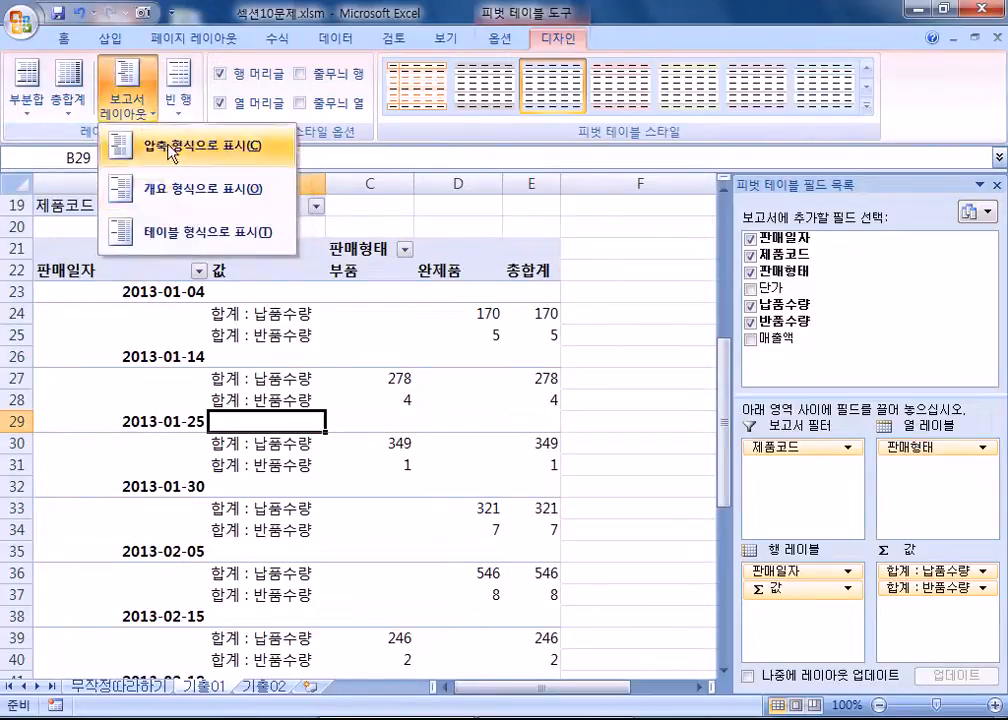
click(170, 240)
click(128, 102)
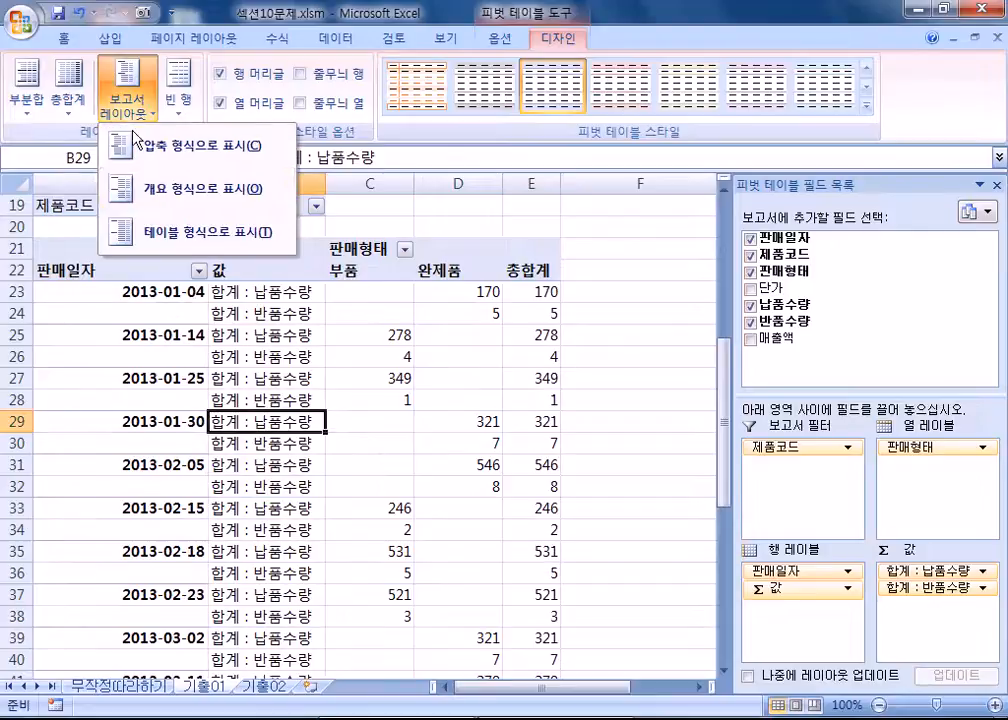
click(130, 188)
click(128, 108)
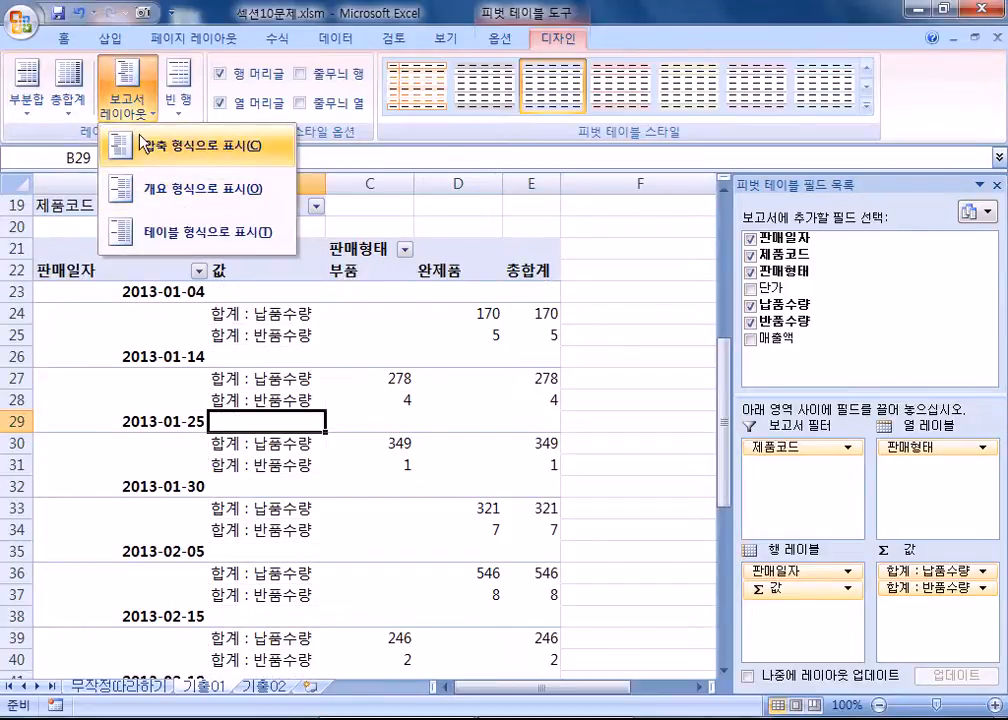
click(148, 146)
Set the PivotTable's report layout to outline form (개요 형식으로 표시).
click(128, 105)
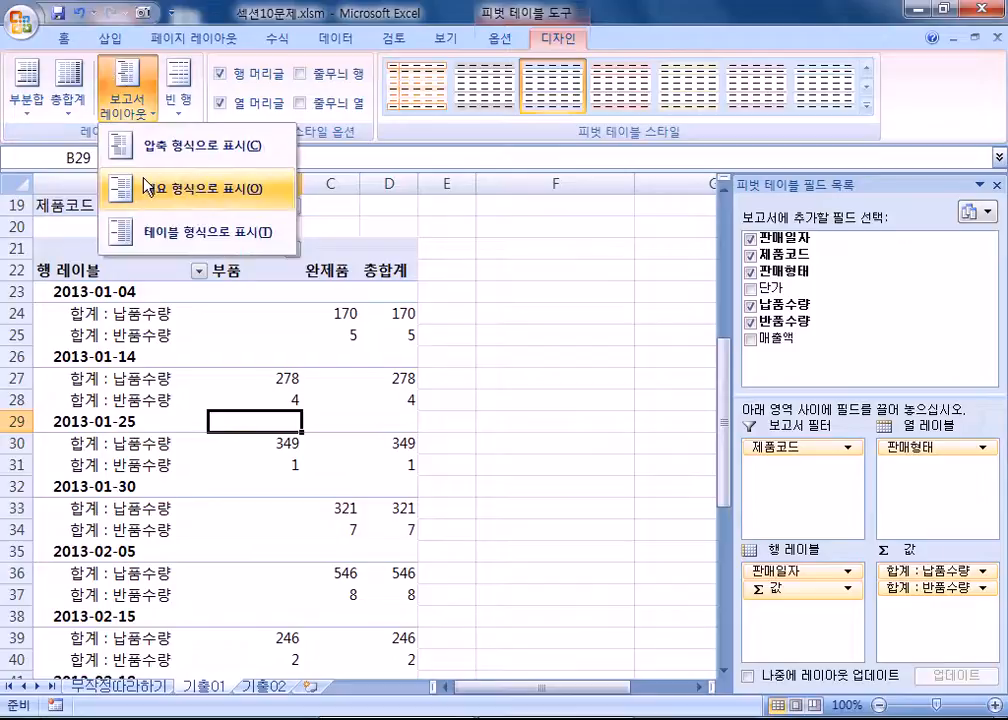
click(148, 186)
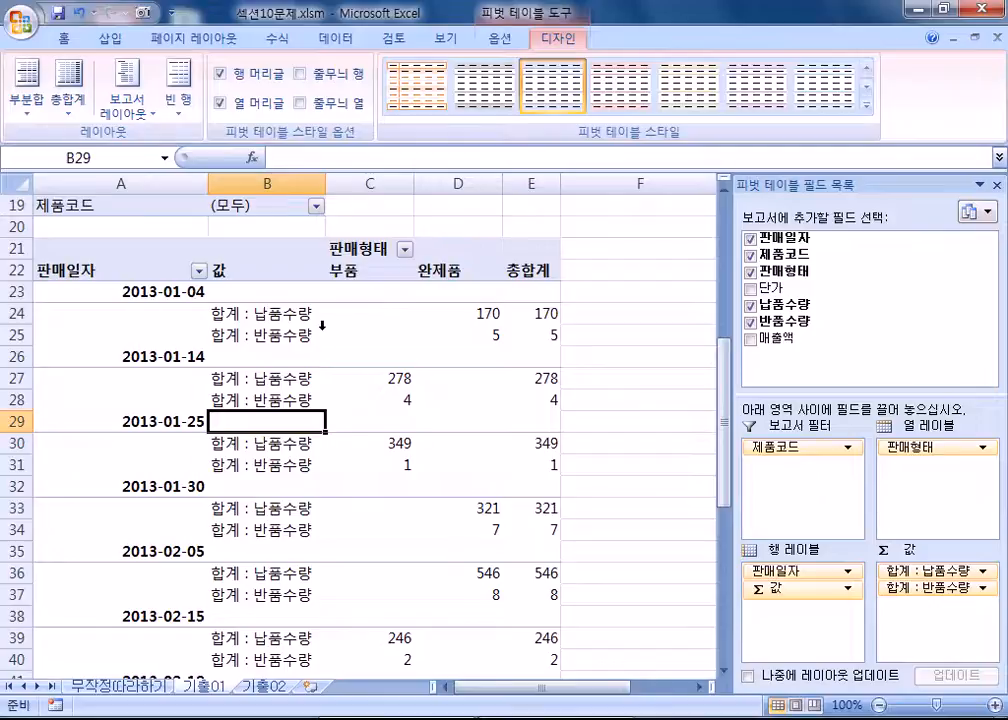
Reapply the outline report layout (개요 형식으로 표시) and format the PivotTable's value cells C23:E60 with the comma style.
click(128, 106)
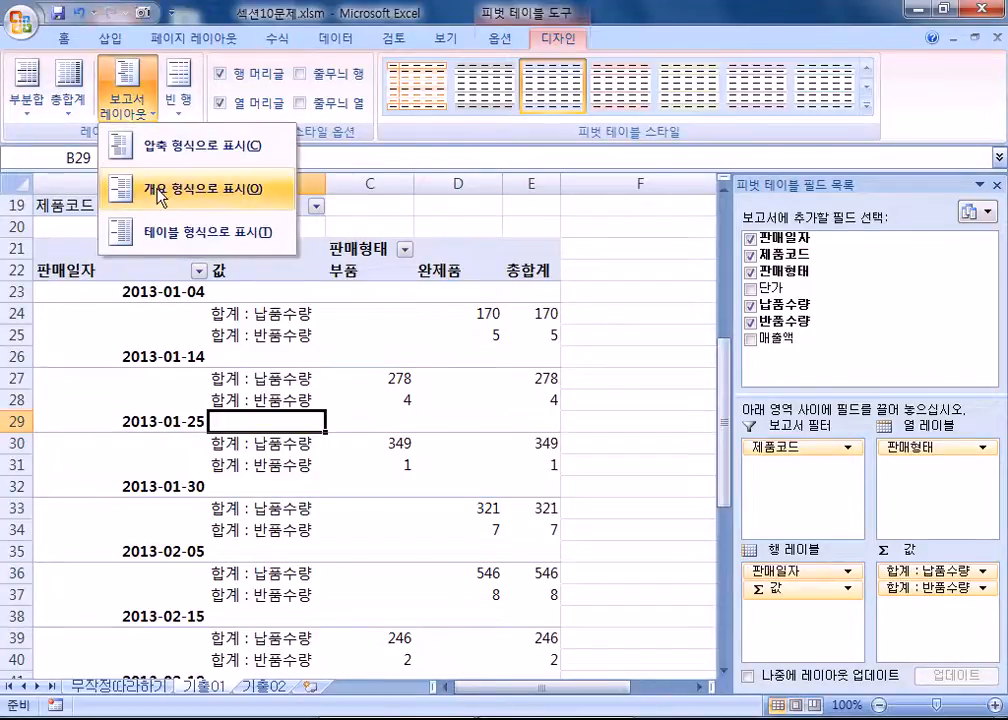
click(160, 195)
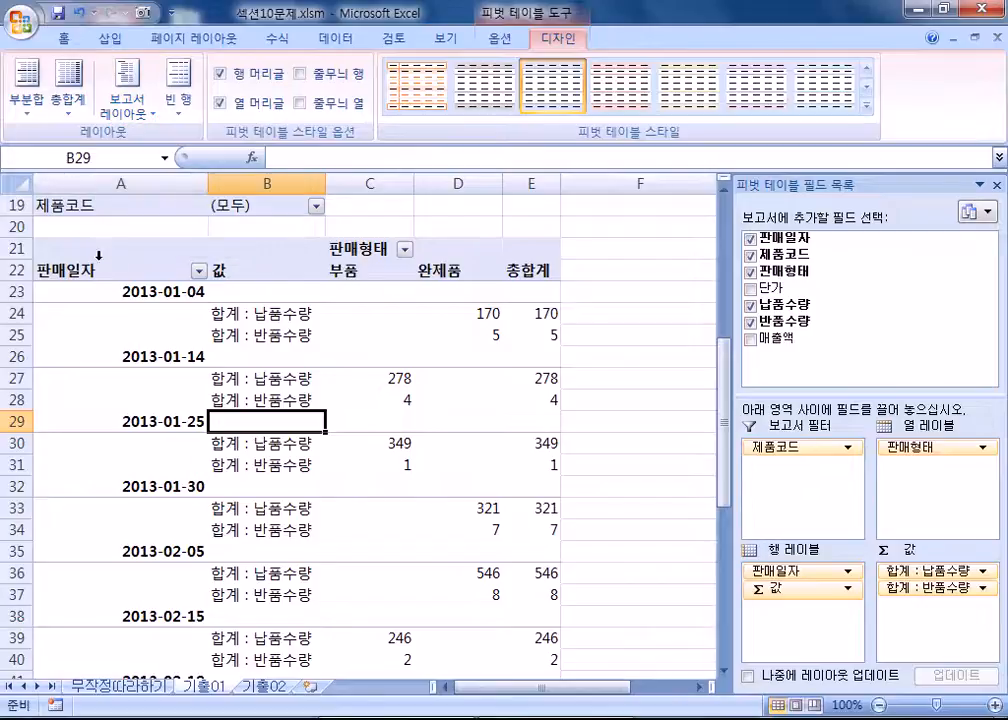
drag(360, 293, 536, 645)
scroll(518, 547, down, 4)
scroll(518, 547, up, 2)
click(64, 39)
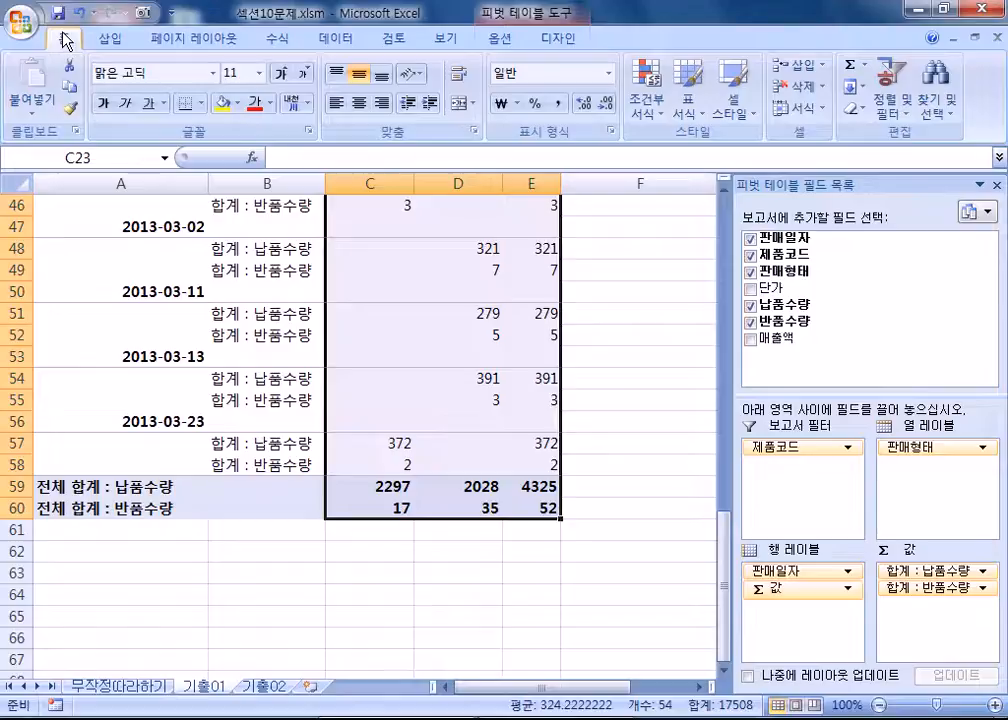
click(557, 103)
scroll(287, 490, down, 3)
scroll(287, 490, down, 6)
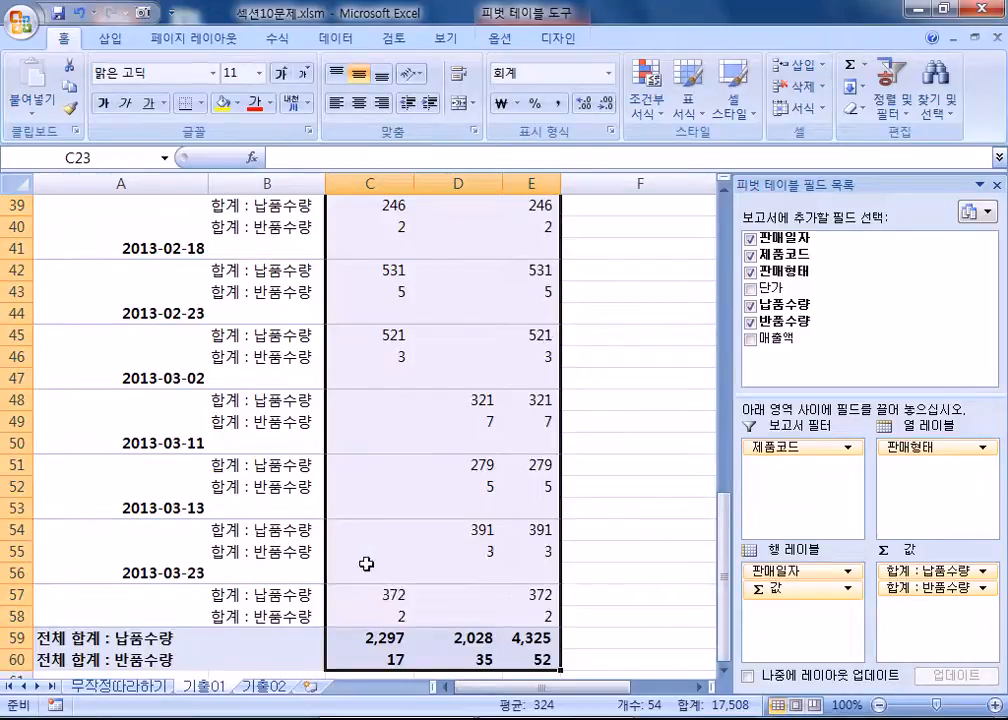
scroll(393, 590, down, 2)
scroll(395, 589, up, 3)
scroll(395, 589, up, 8)
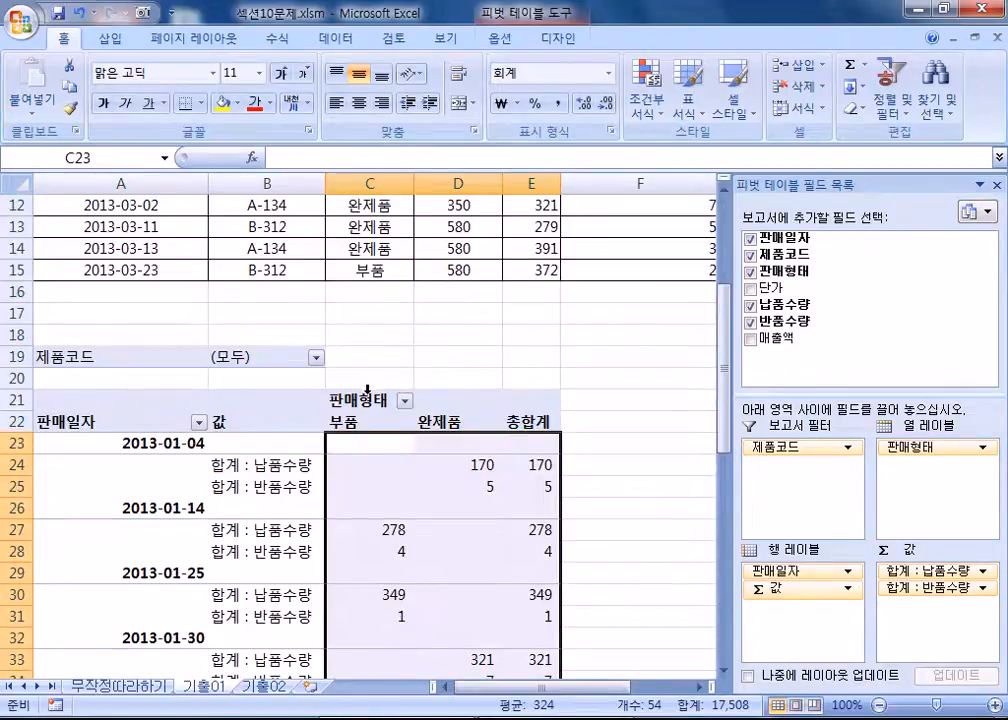
click(371, 421)
click(440, 421)
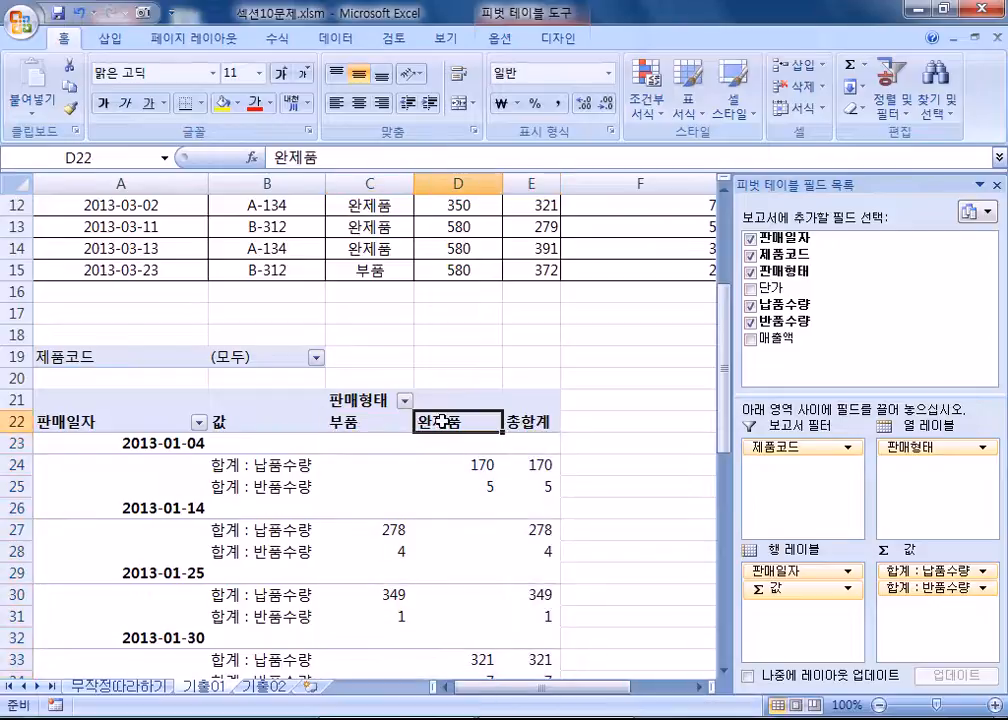
mouse_move(364, 478)
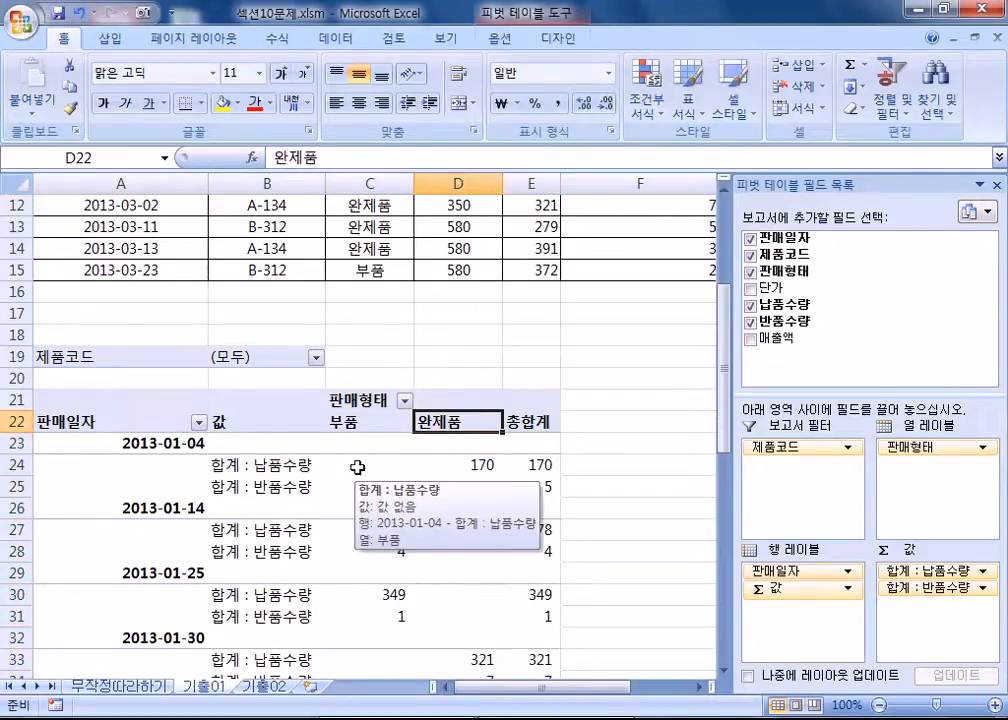
click(375, 426)
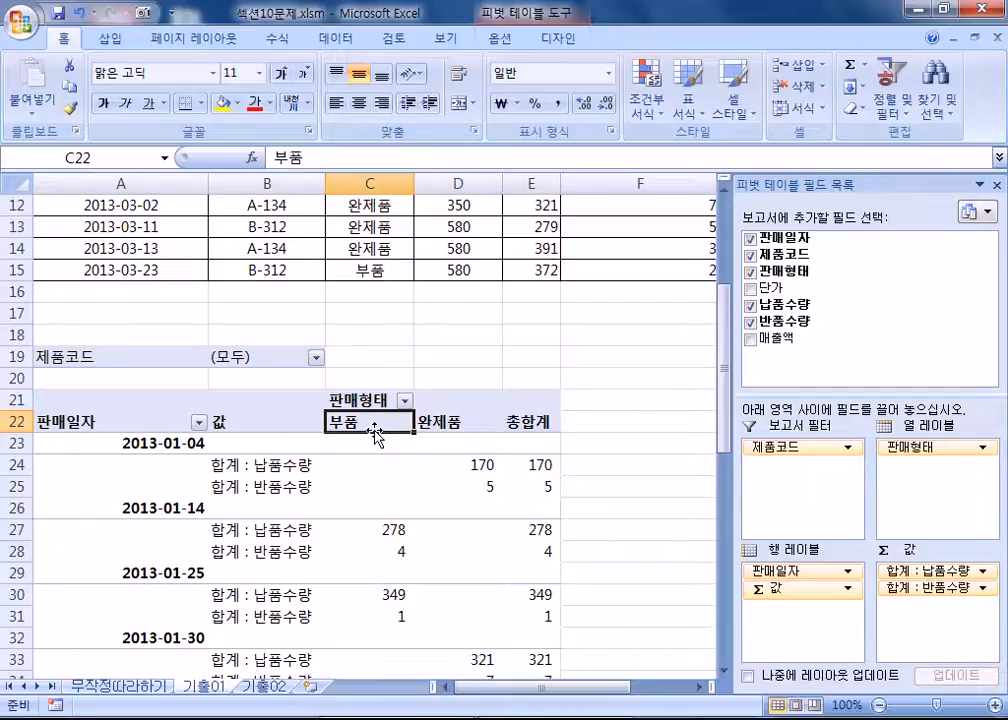
click(443, 413)
click(363, 430)
click(363, 502)
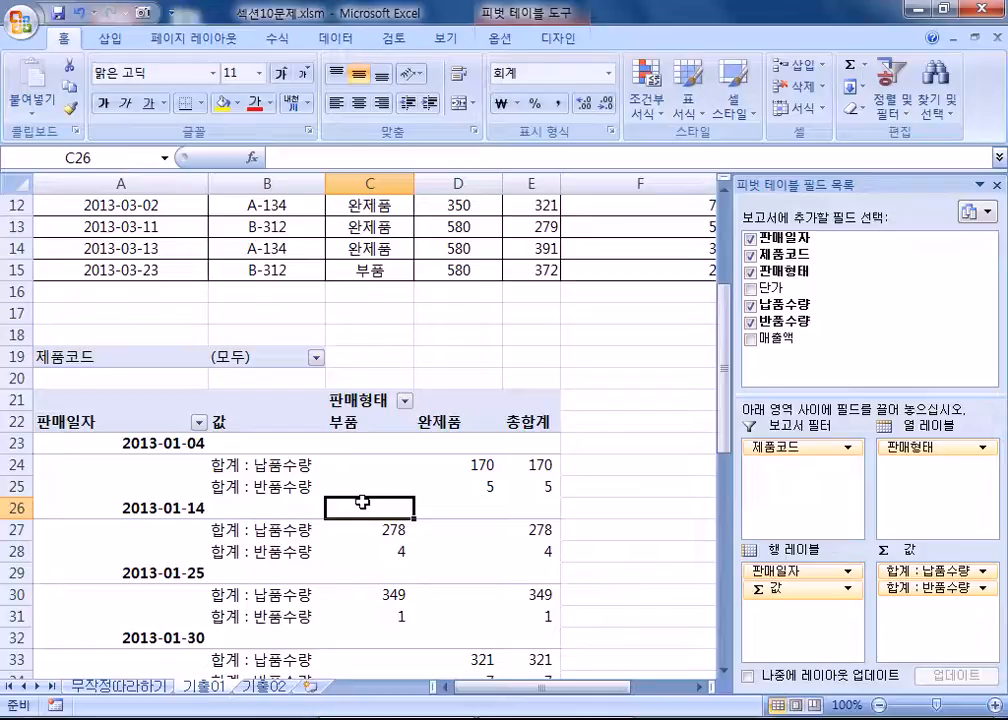
click(404, 401)
click(250, 199)
click(252, 200)
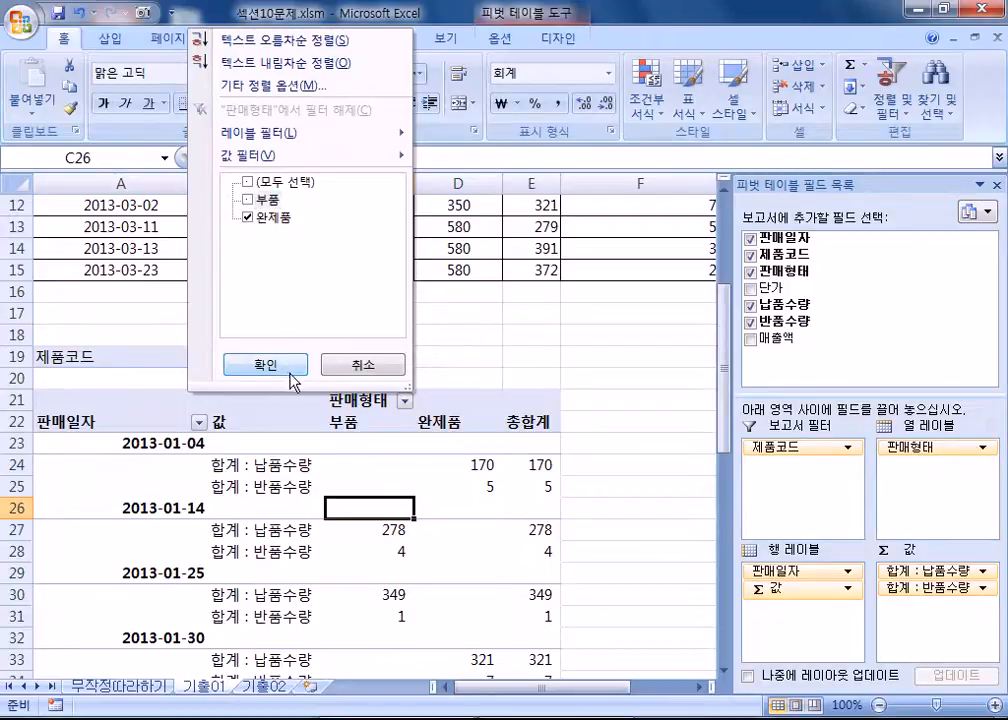
click(355, 366)
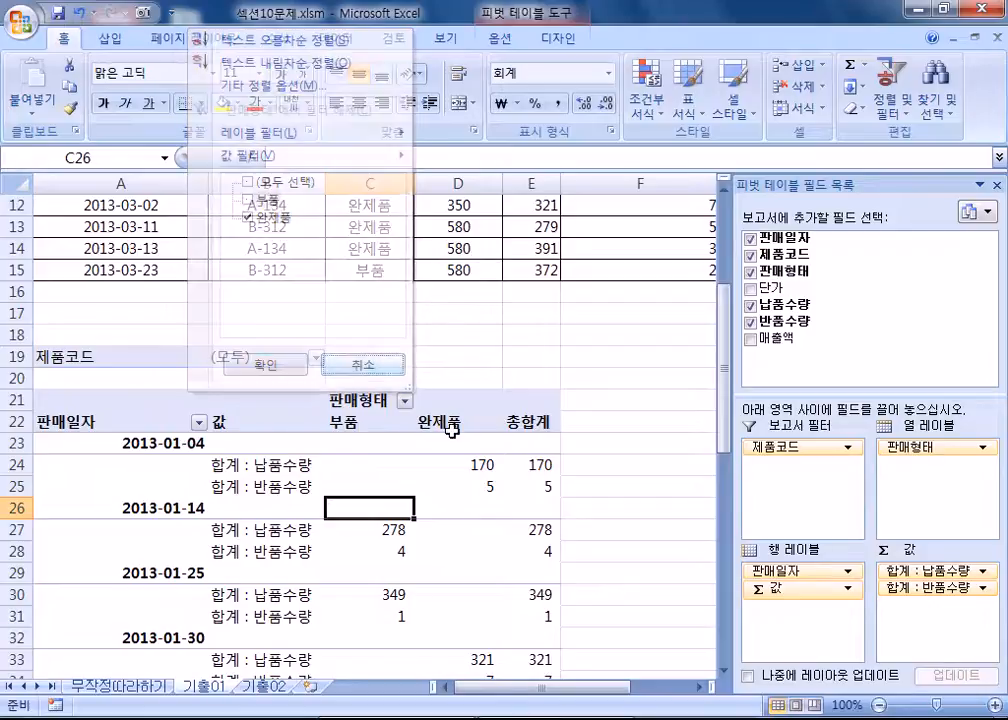
Filter the PivotTable's 판매형태 field to exclude 부품 and show only 완제품.
click(404, 401)
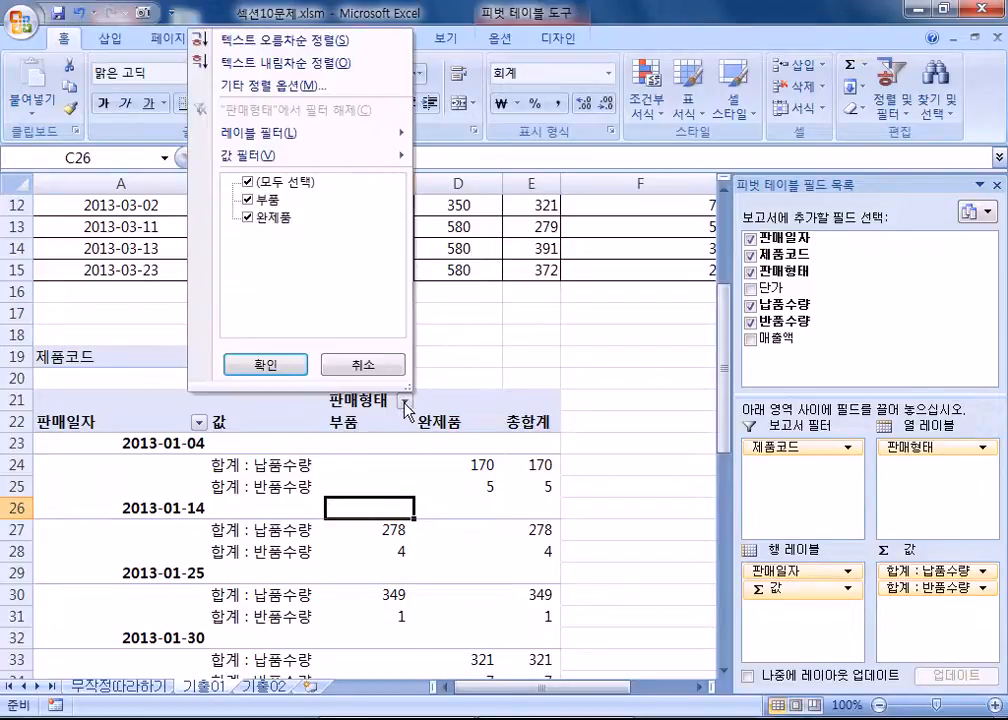
click(247, 200)
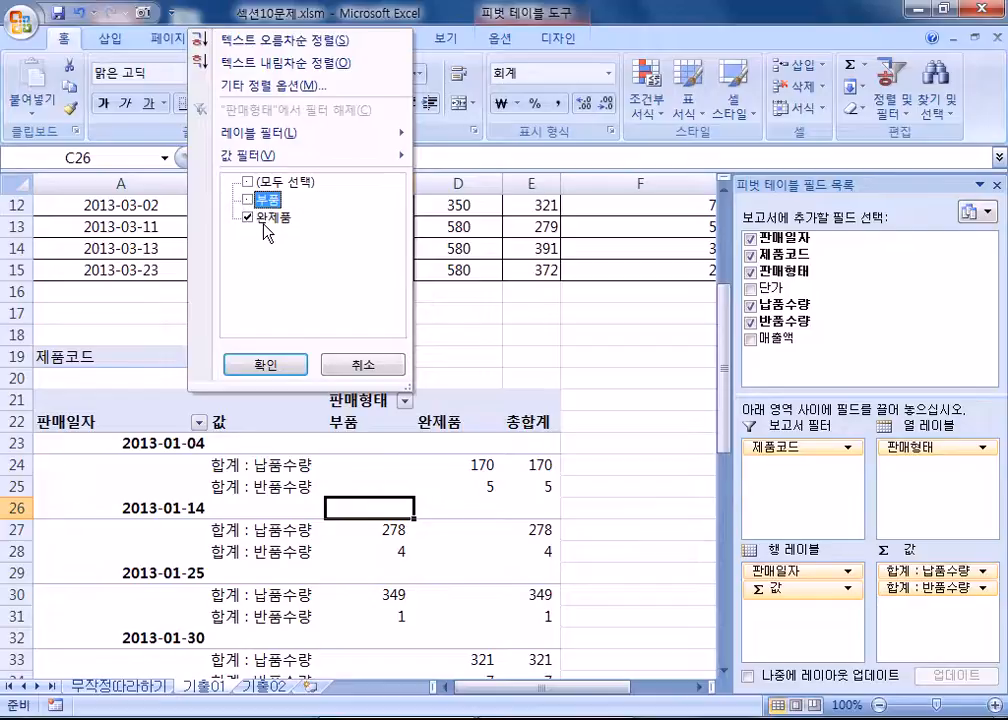
click(279, 370)
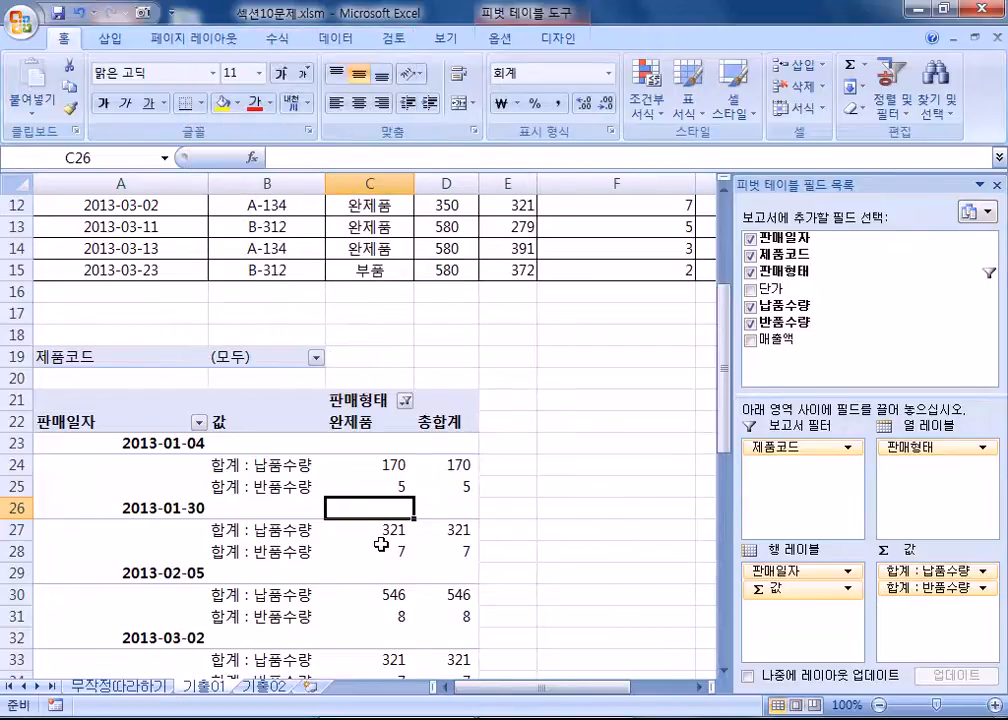
scroll(394, 574, down, 5)
scroll(398, 594, up, 3)
scroll(398, 594, down, 2)
scroll(398, 594, up, 1)
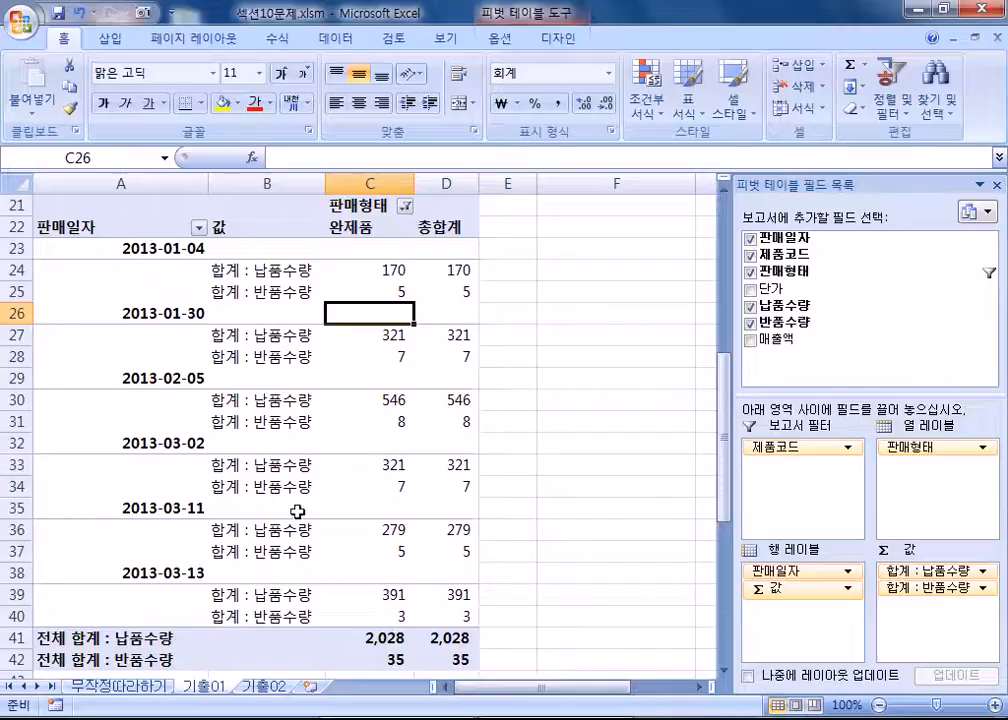
click(155, 250)
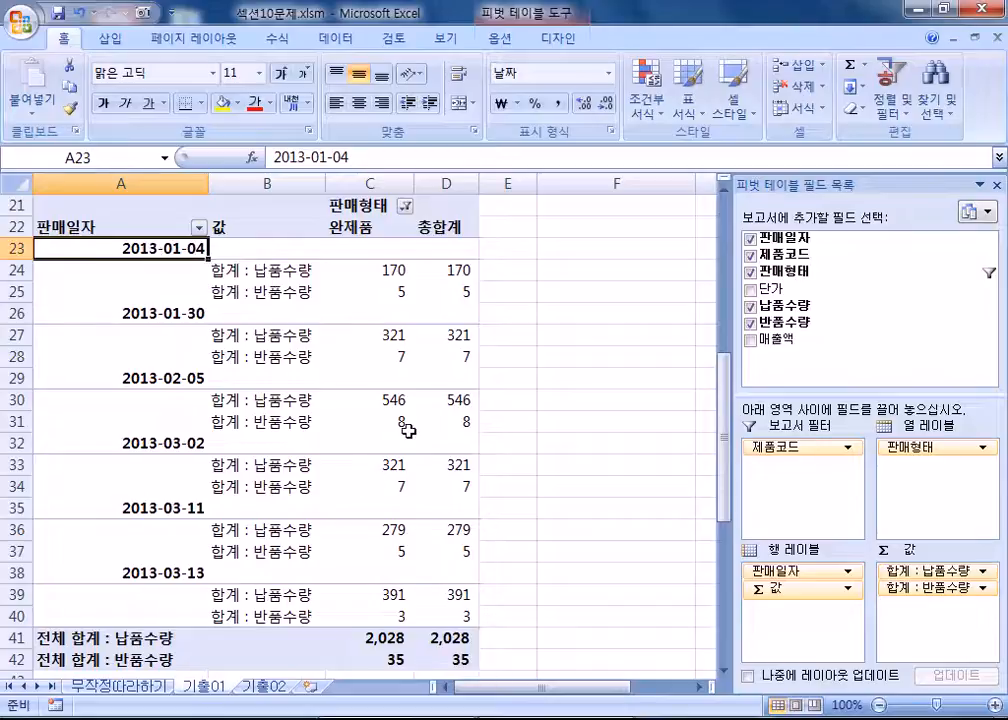
click(162, 312)
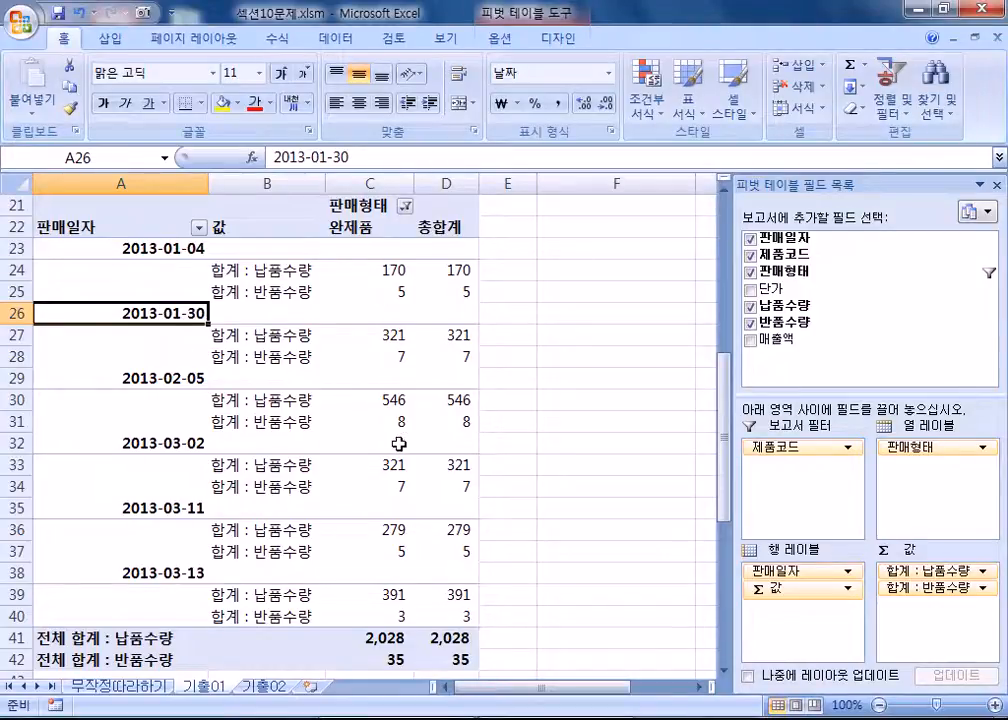
click(405, 206)
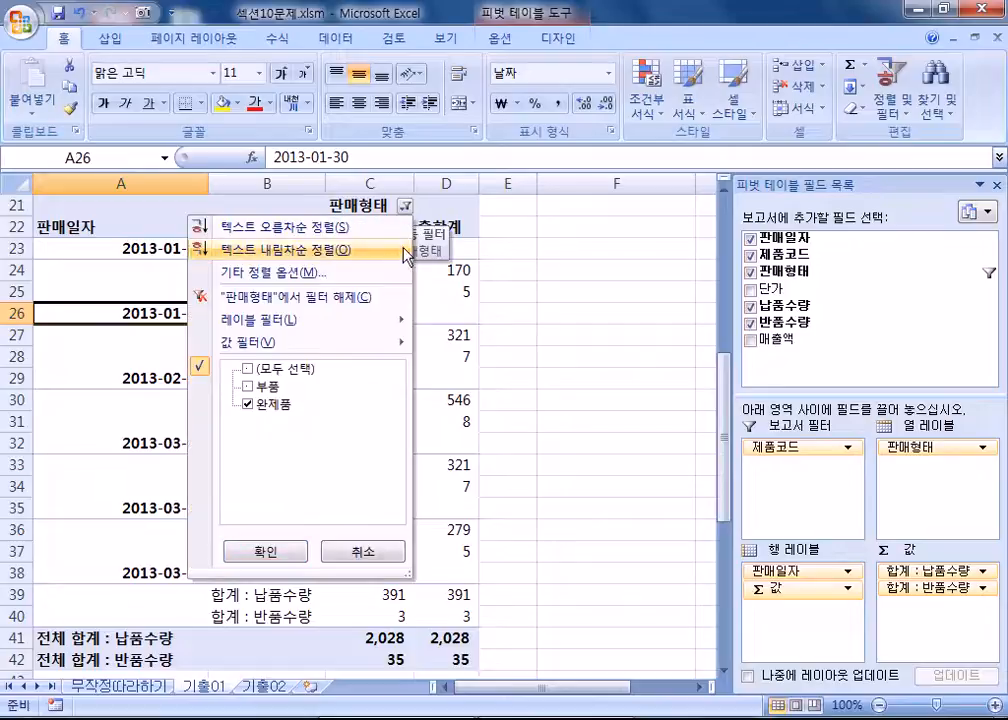
click(117, 230)
click(200, 228)
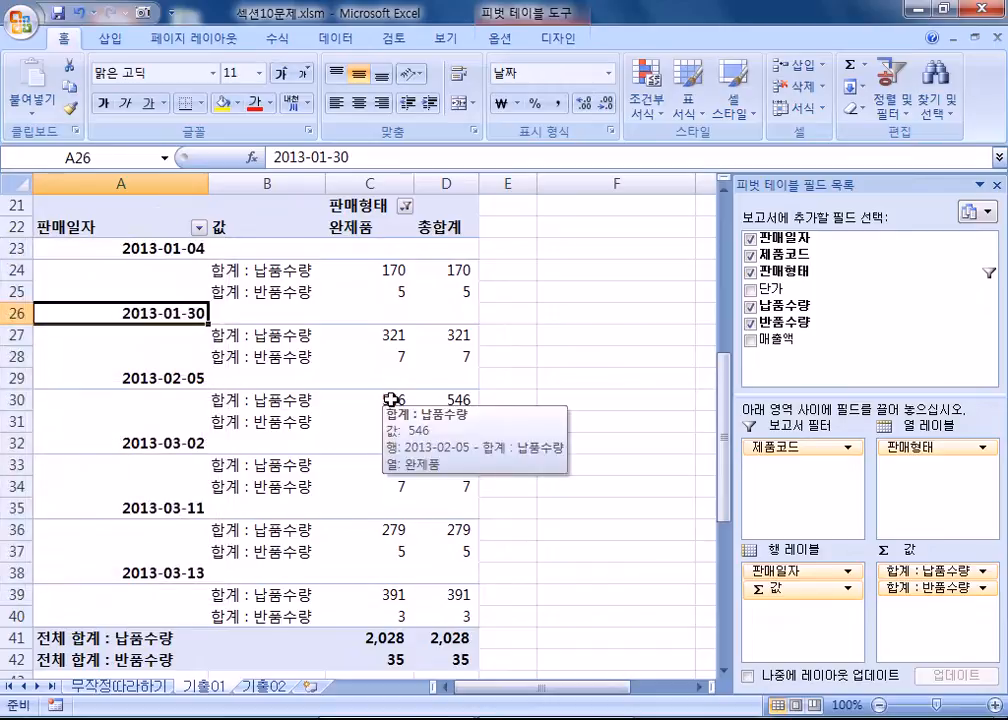
right_click(174, 316)
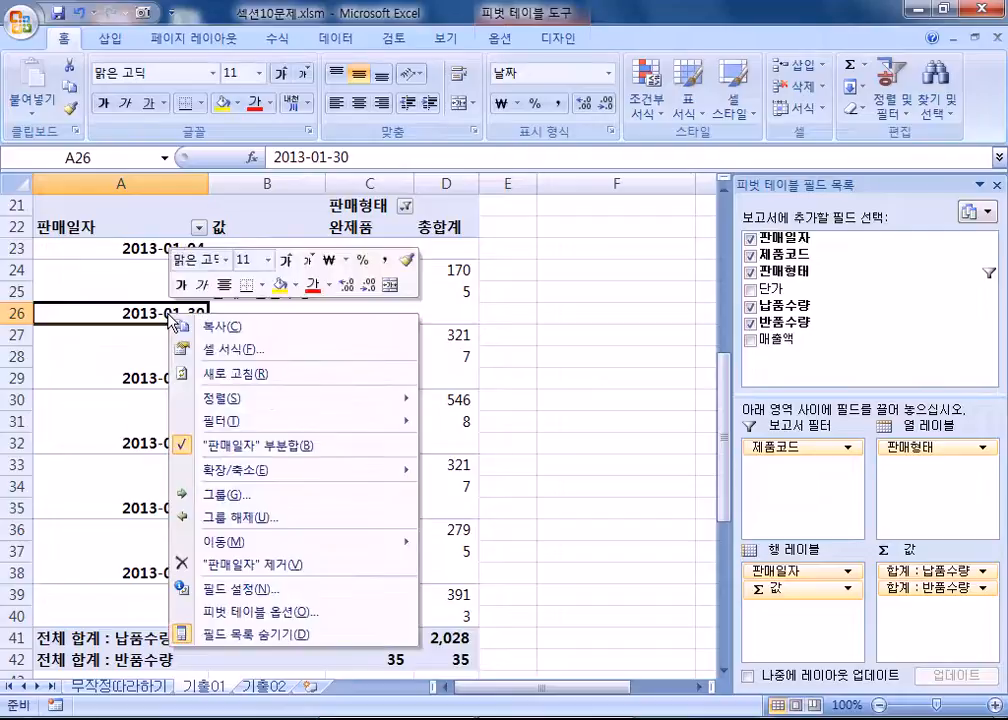
key(Escape)
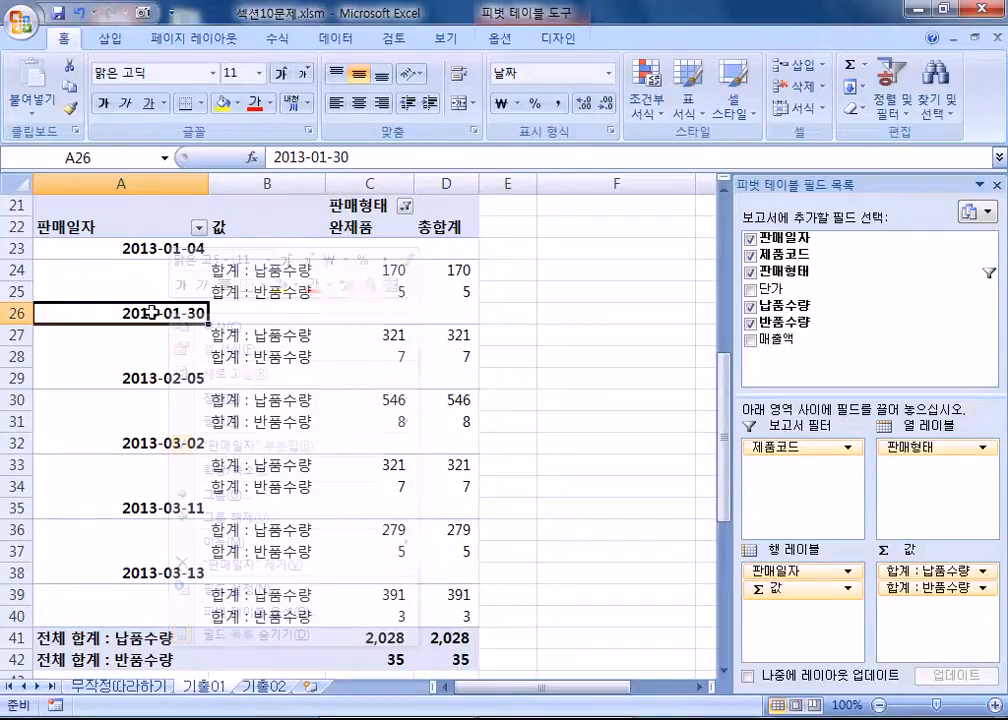
click(511, 40)
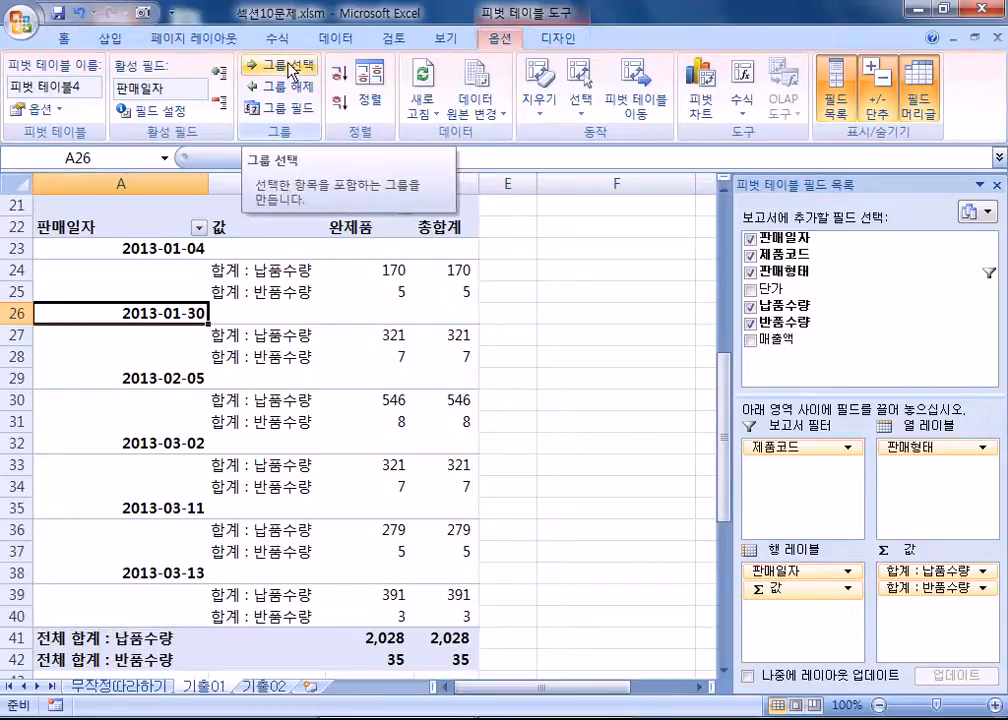
right_click(138, 316)
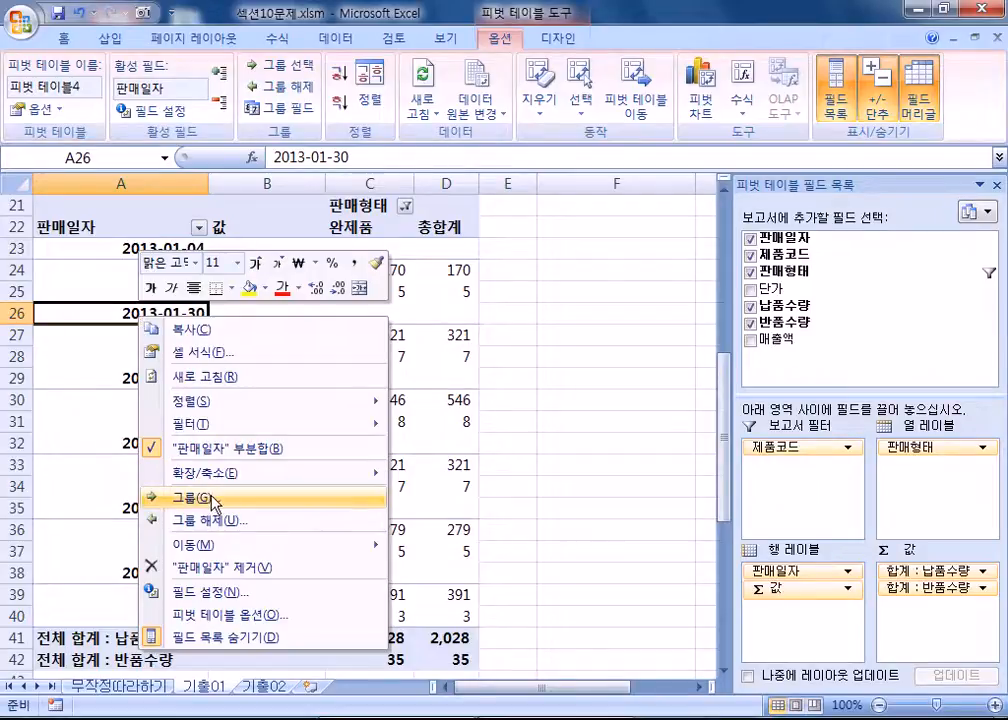
click(111, 318)
click(178, 340)
right_click(178, 343)
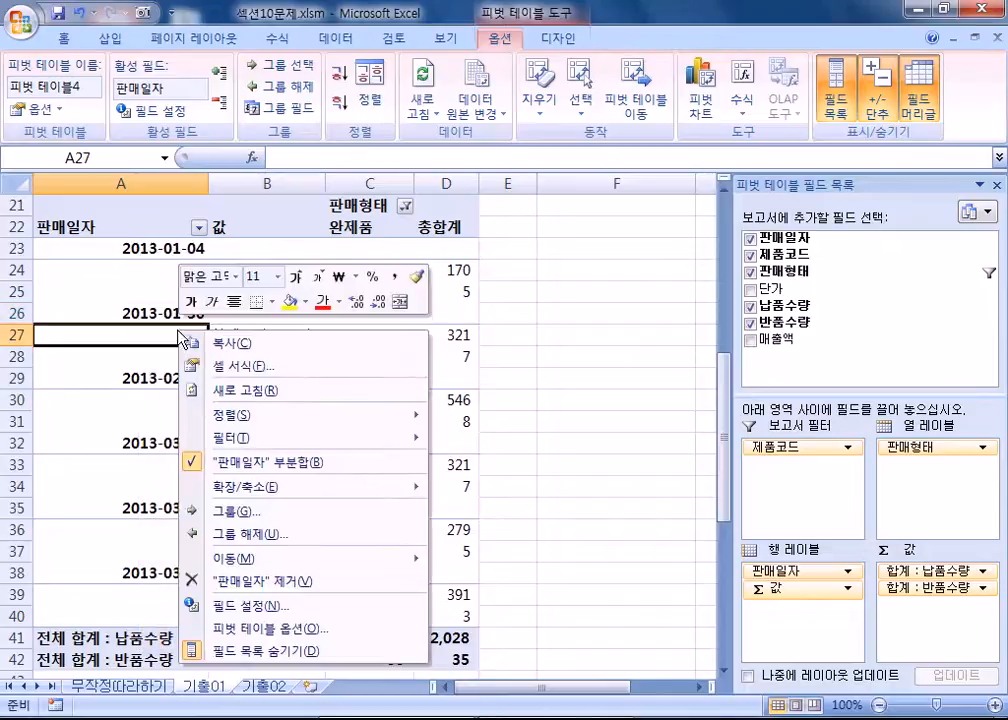
click(175, 321)
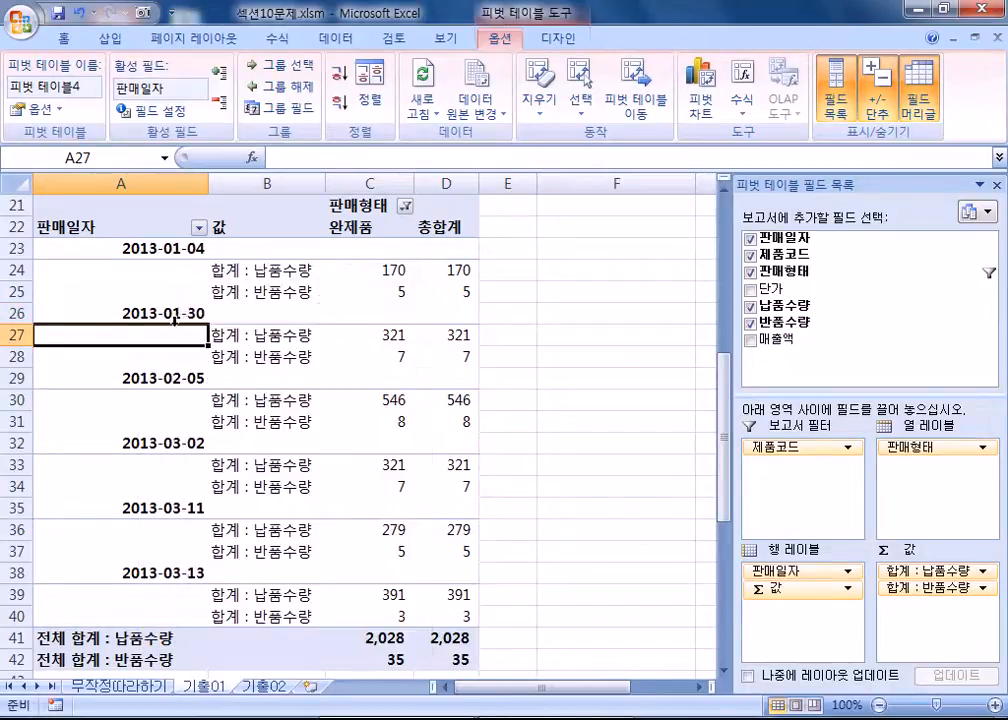
click(168, 314)
click(131, 252)
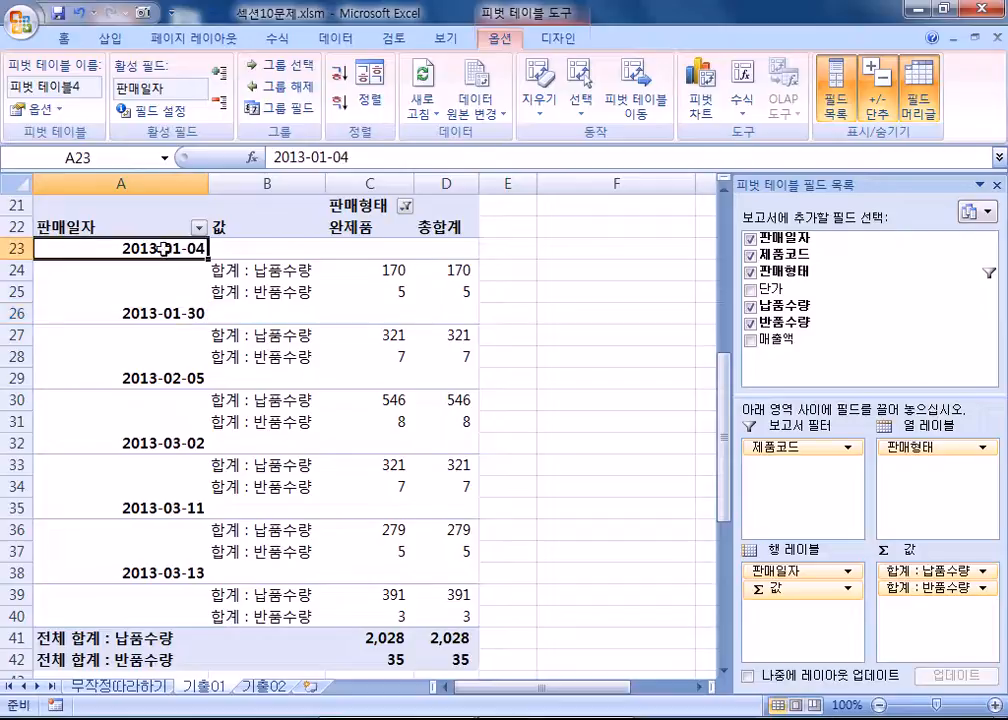
Group the PivotTable's 판매일자 dates by month (월), keeping the automatic start and end dates.
click(157, 375)
click(159, 377)
click(157, 378)
right_click(158, 380)
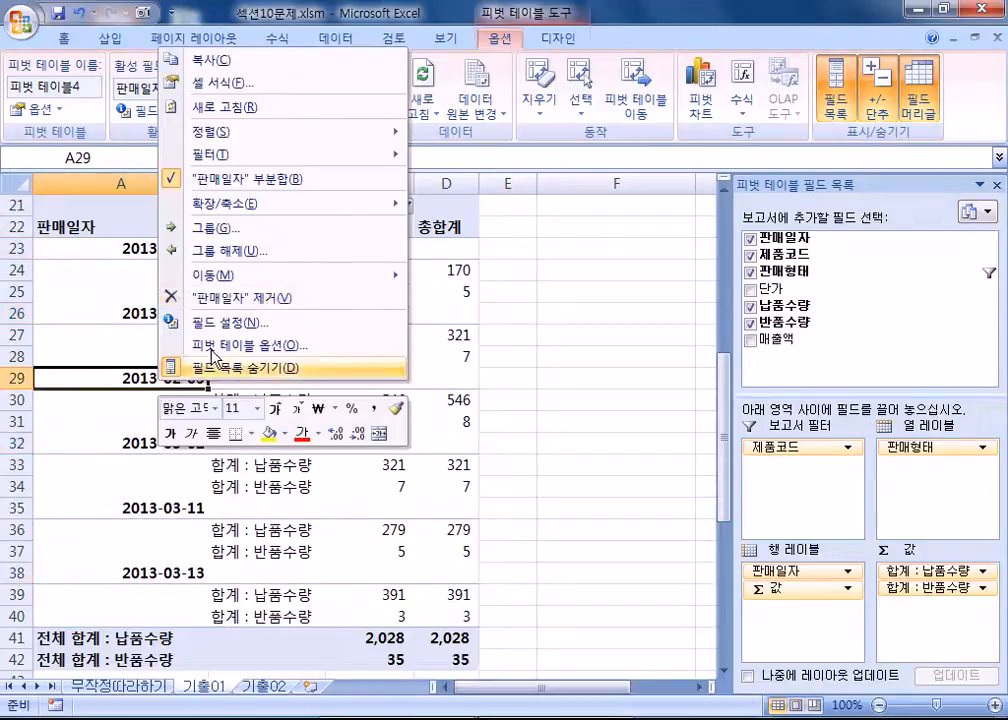
click(205, 227)
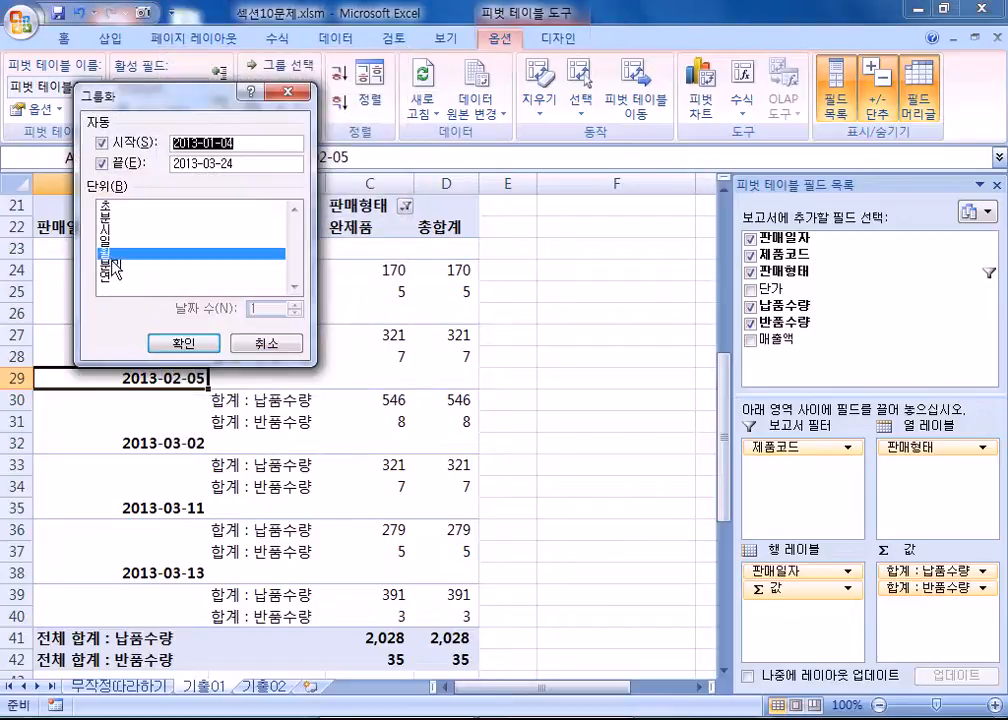
click(115, 254)
click(117, 255)
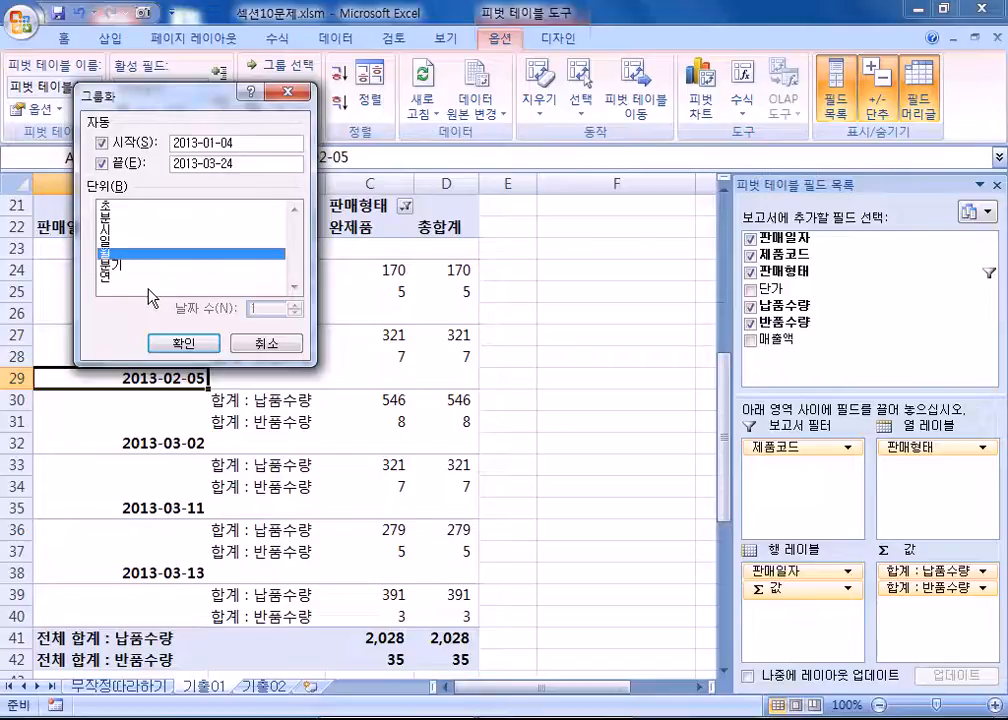
click(183, 343)
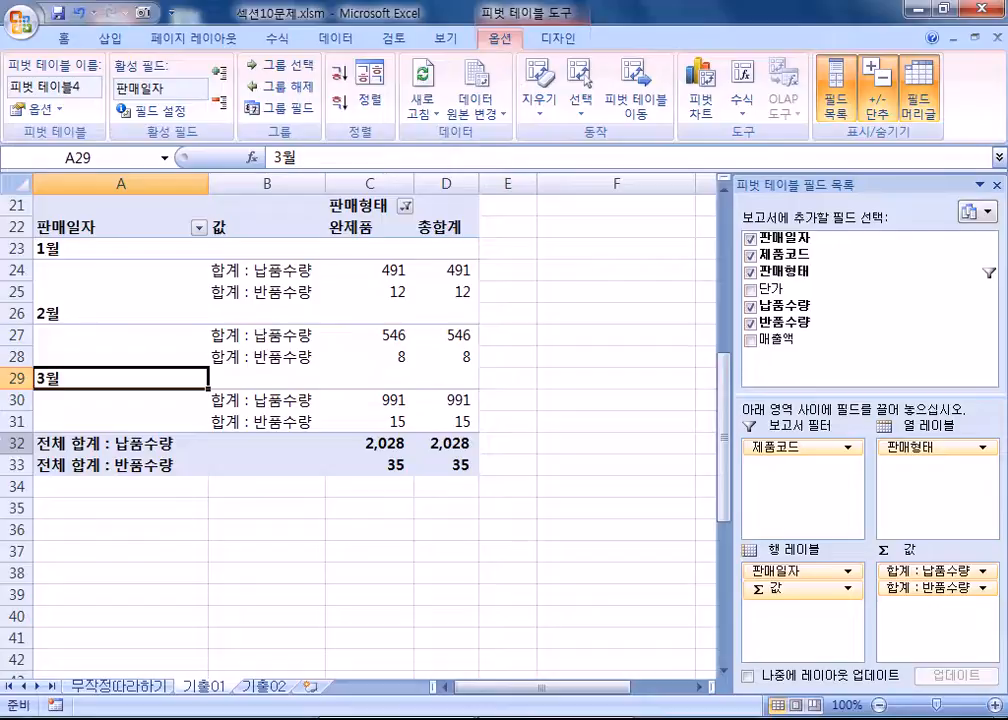
Create a PivotTable from the 기출01 sales data A3:G15, placing it on a new worksheet.
scroll(16, 464, up, 6)
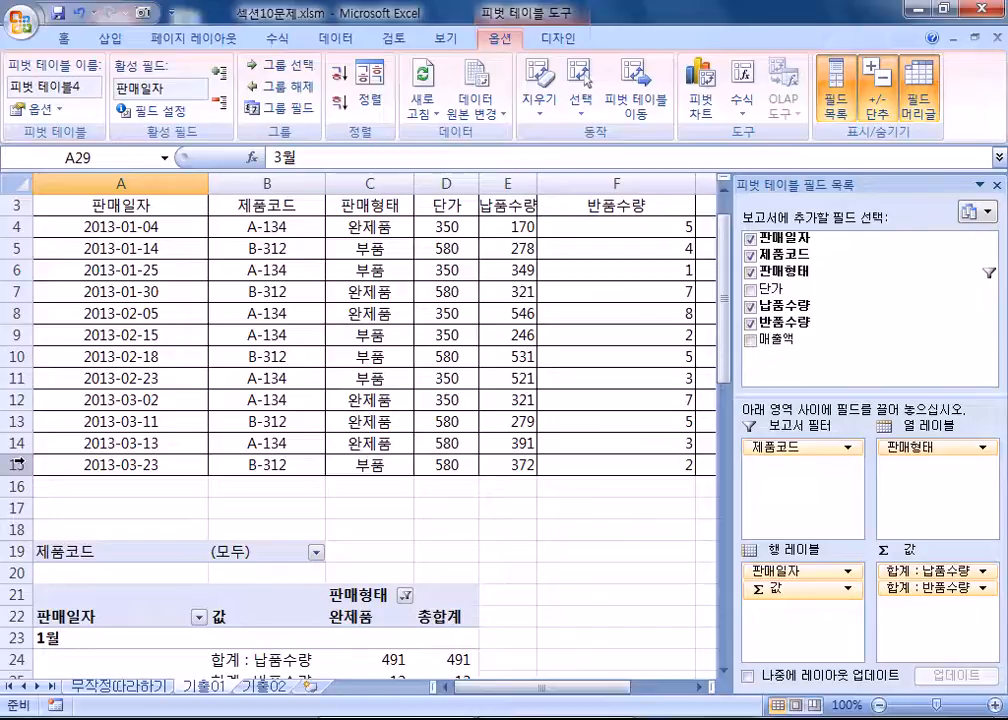
scroll(17, 463, up, 1)
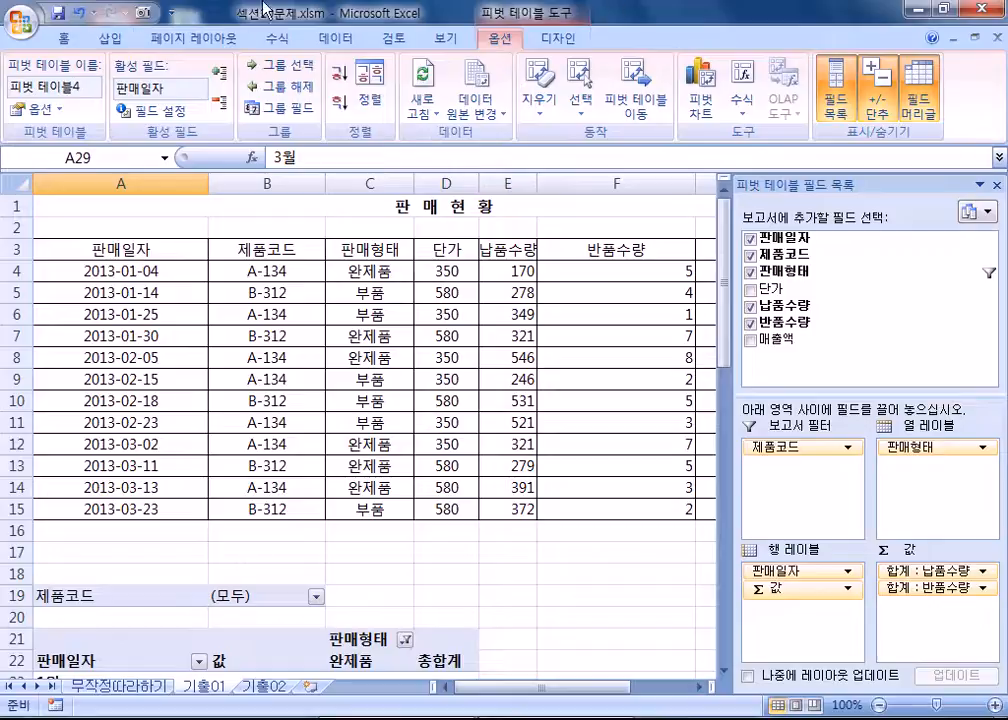
click(131, 243)
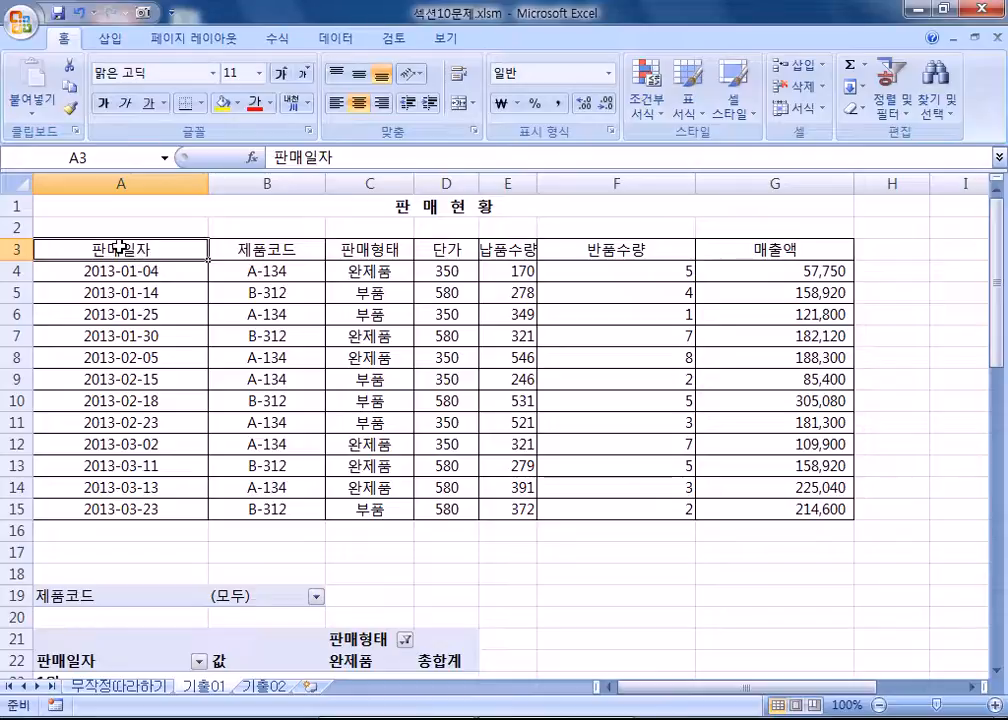
click(108, 42)
click(35, 105)
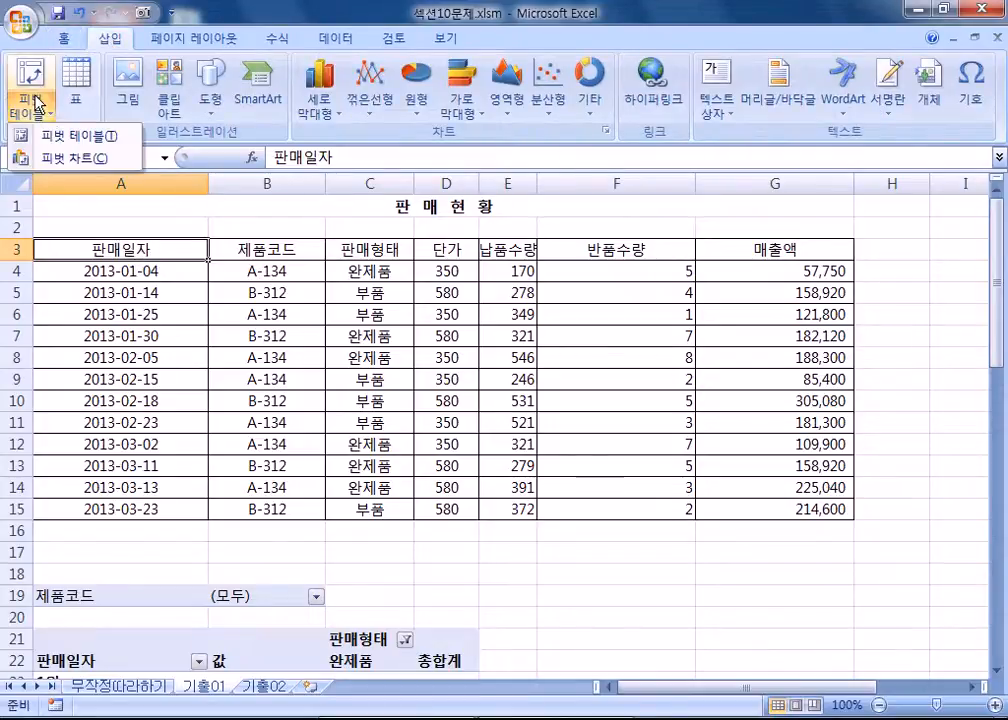
click(88, 136)
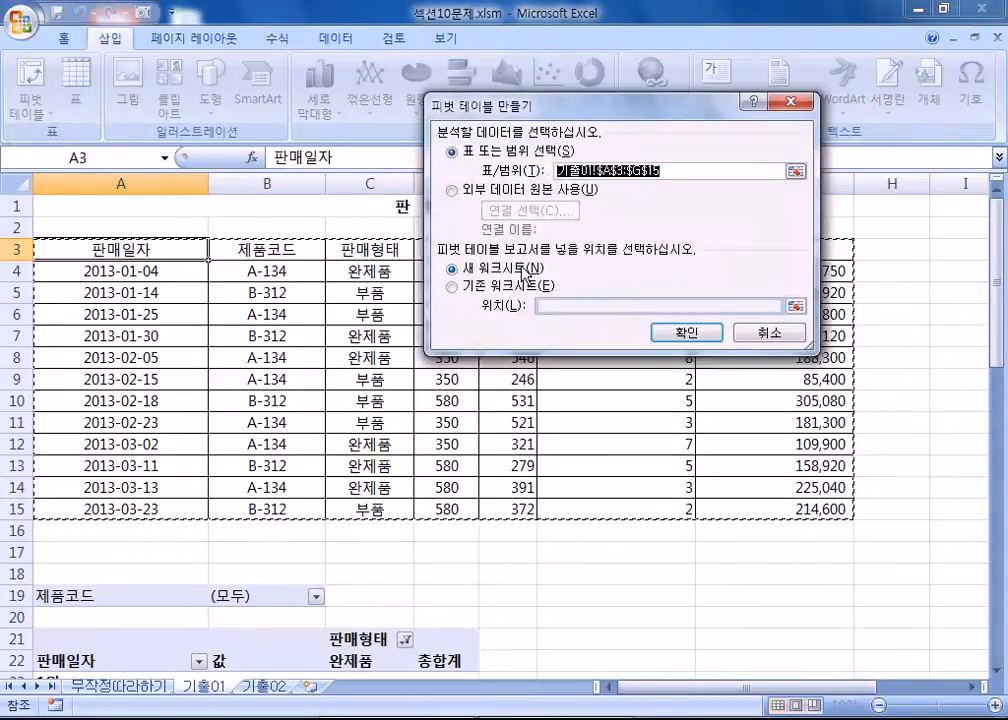
click(488, 286)
click(486, 270)
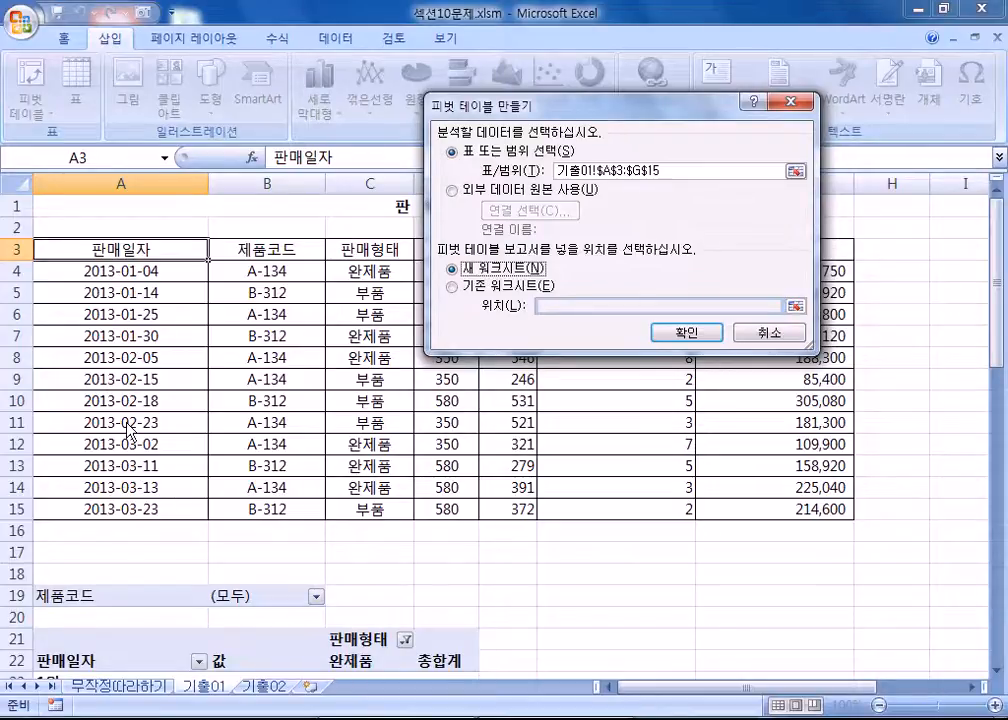
click(486, 286)
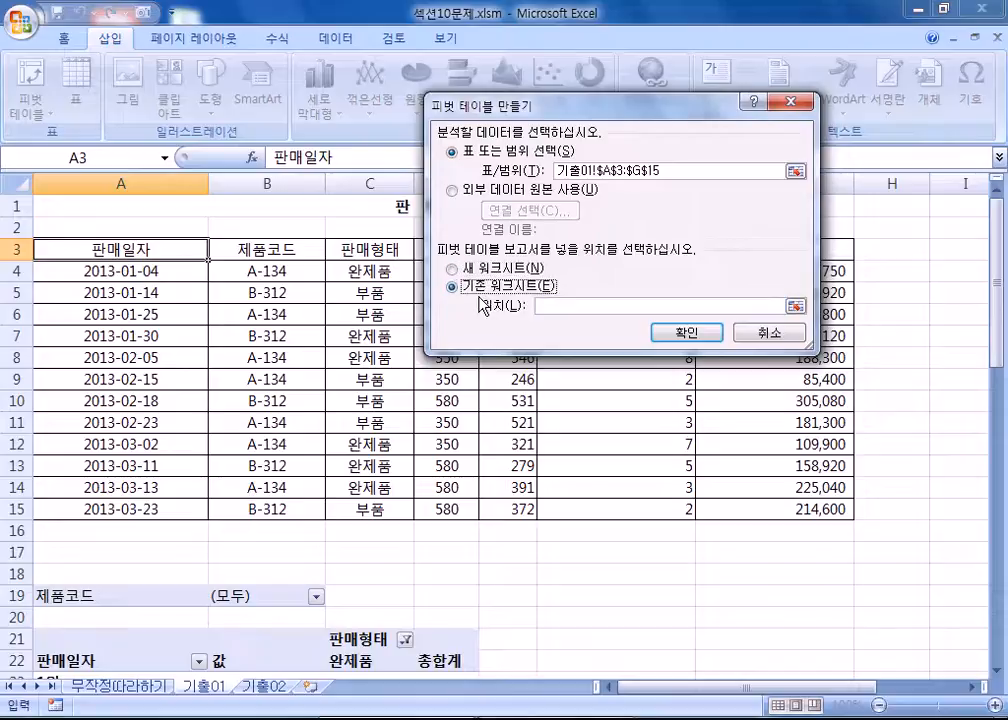
click(470, 268)
click(686, 332)
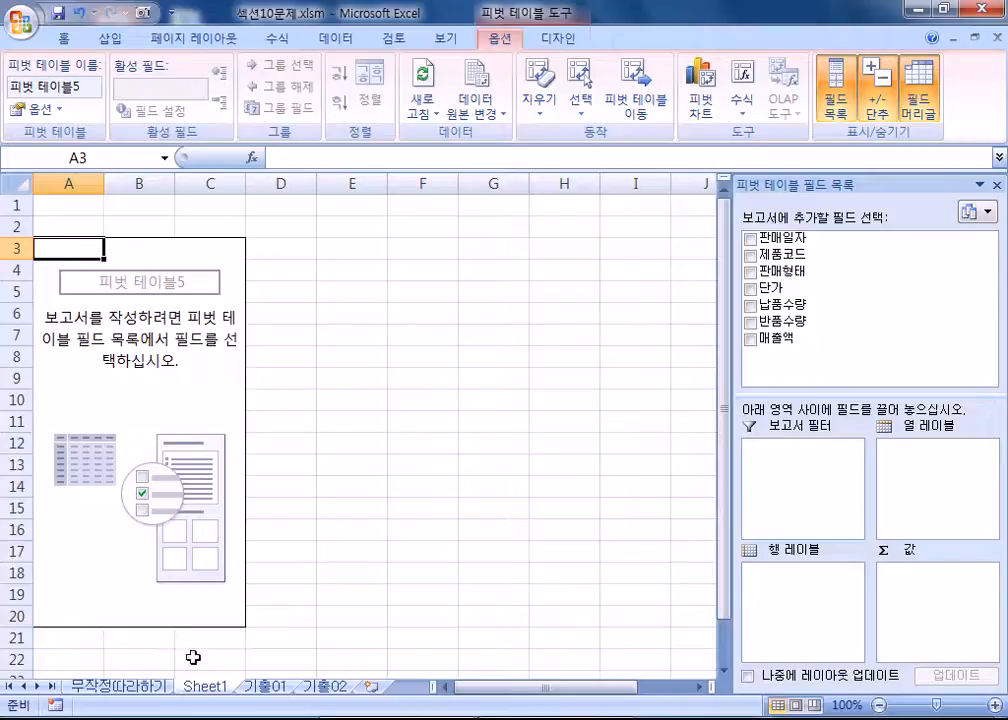
Delete the worksheet Sheet1 containing the empty PivotTable.
click(278, 692)
click(213, 688)
right_click(213, 688)
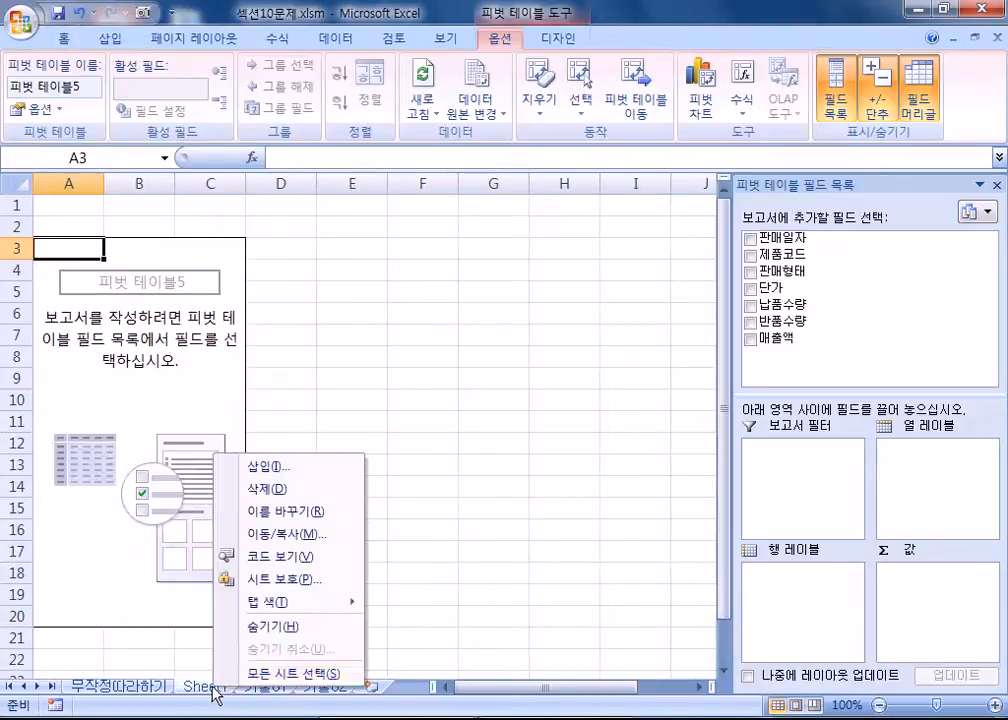
click(262, 489)
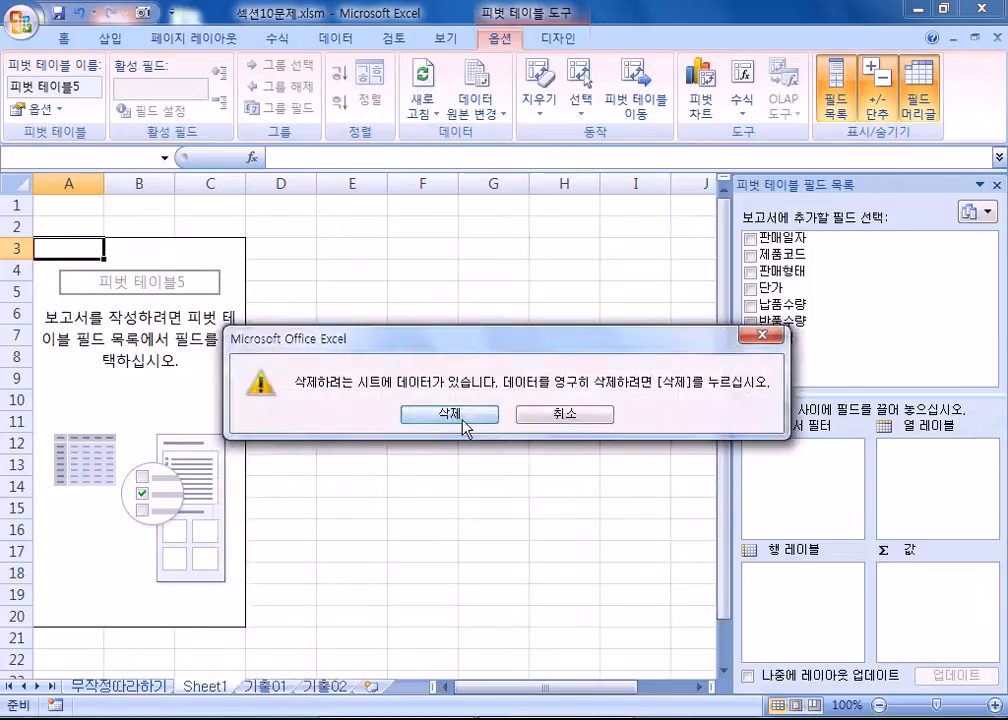
click(460, 412)
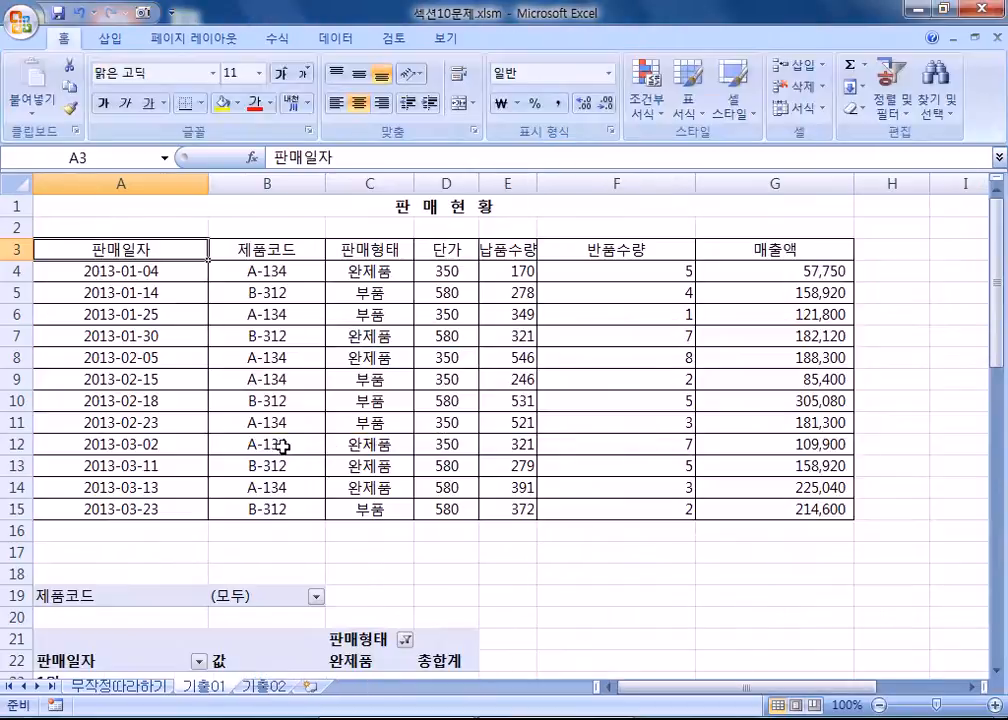
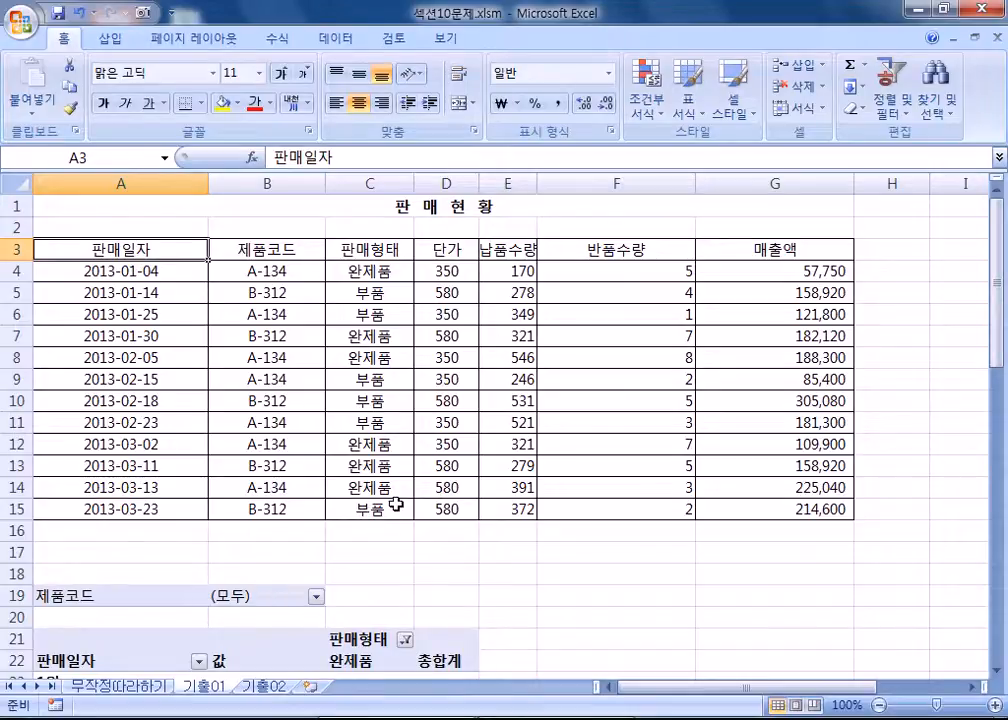
Compare the row and column labels of the 무작정따라하기 PivotTable with the report layout of the PivotTable on 기출01.
click(125, 688)
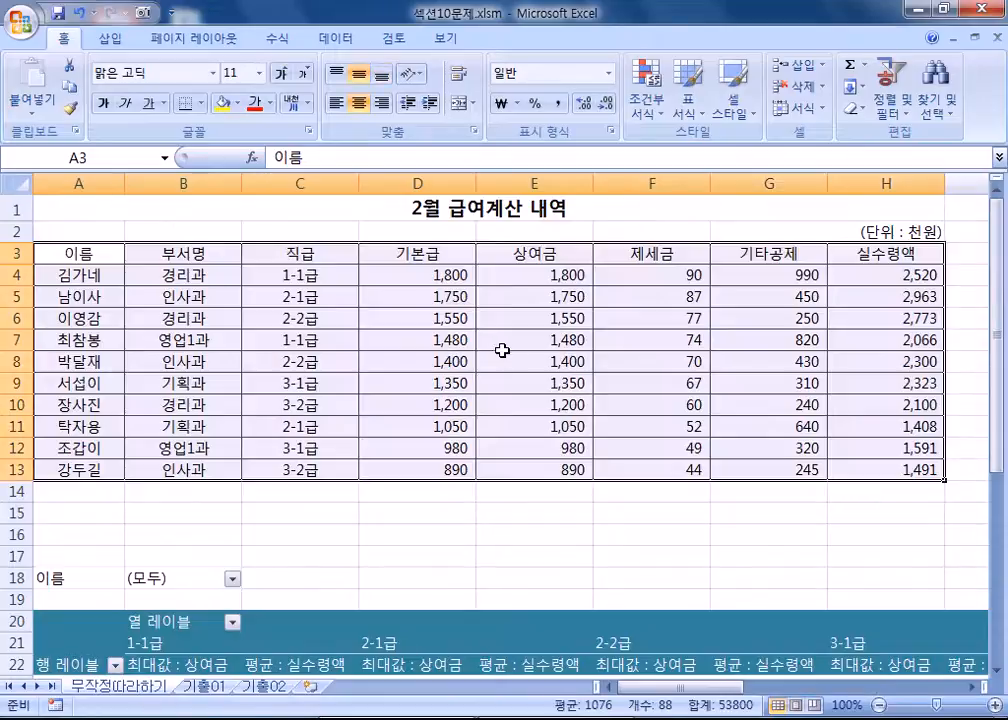
click(418, 355)
scroll(400, 375, down, 5)
click(263, 398)
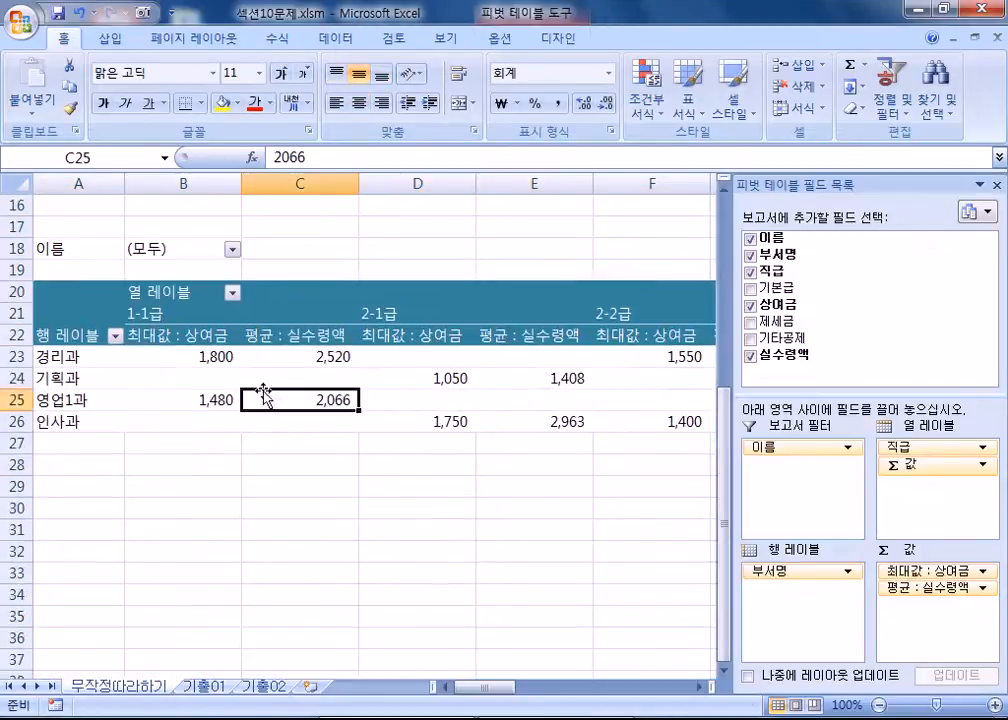
click(87, 422)
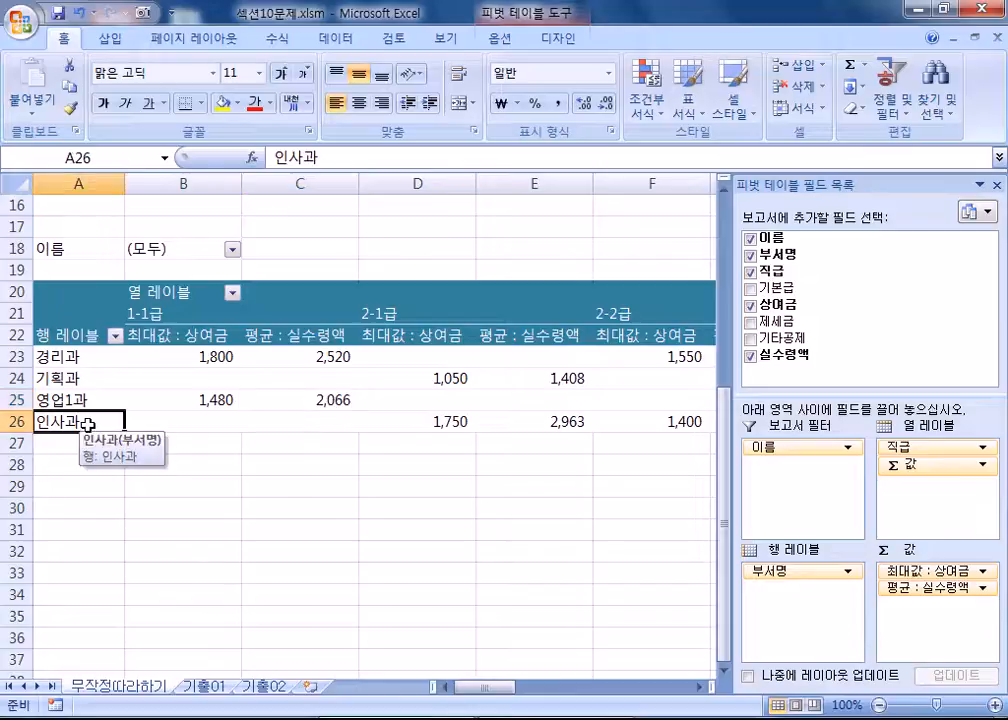
click(272, 313)
click(560, 38)
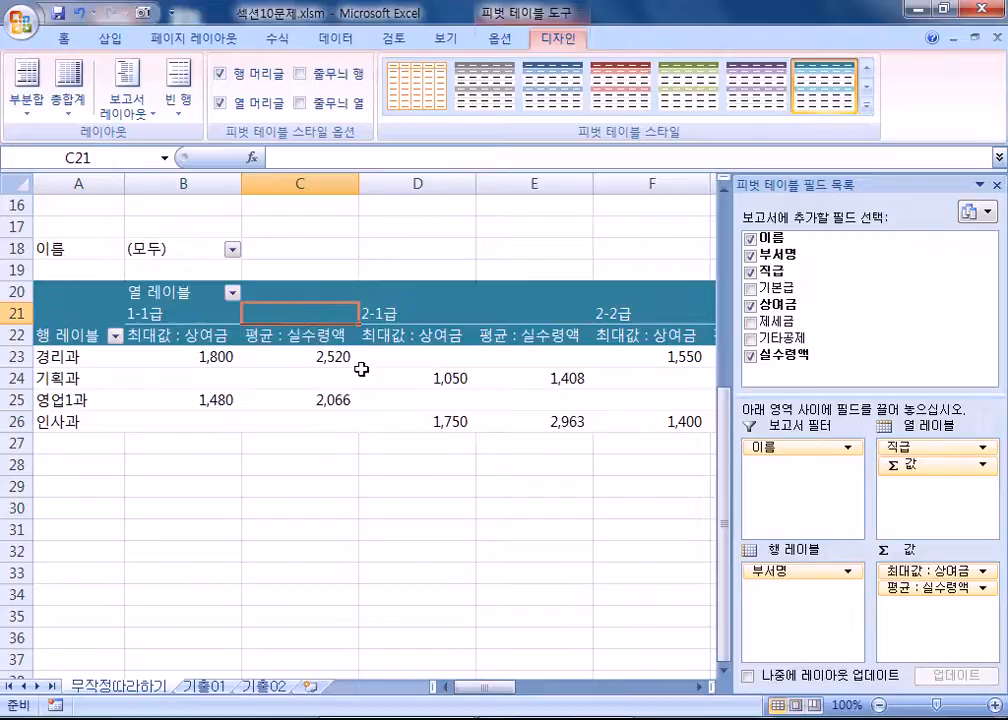
click(208, 688)
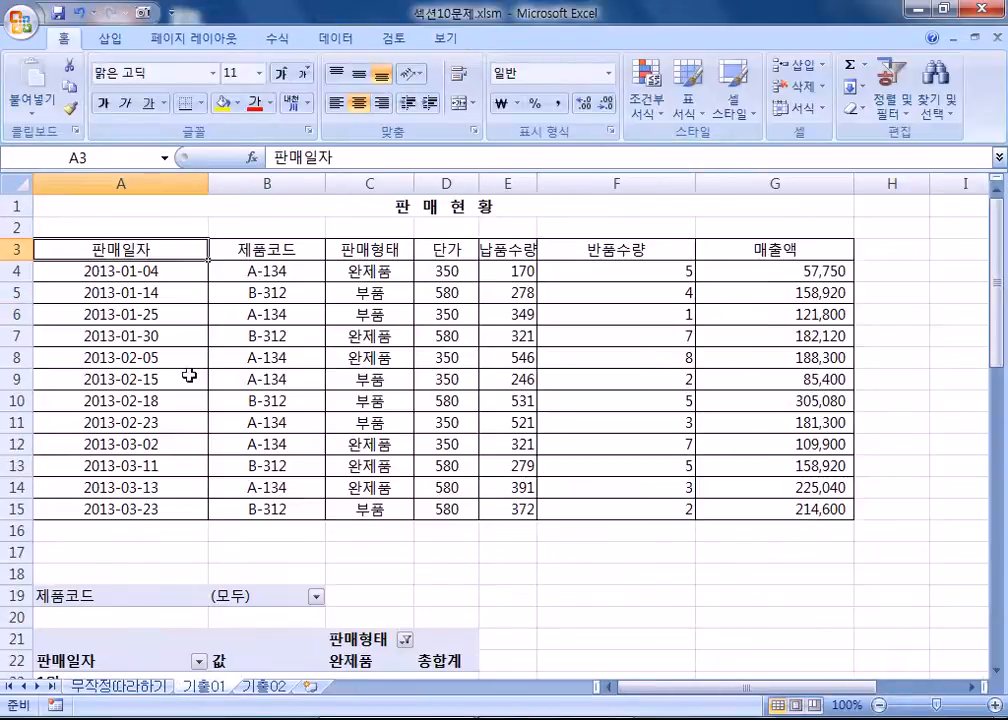
click(157, 640)
scroll(196, 571, down, 4)
click(126, 100)
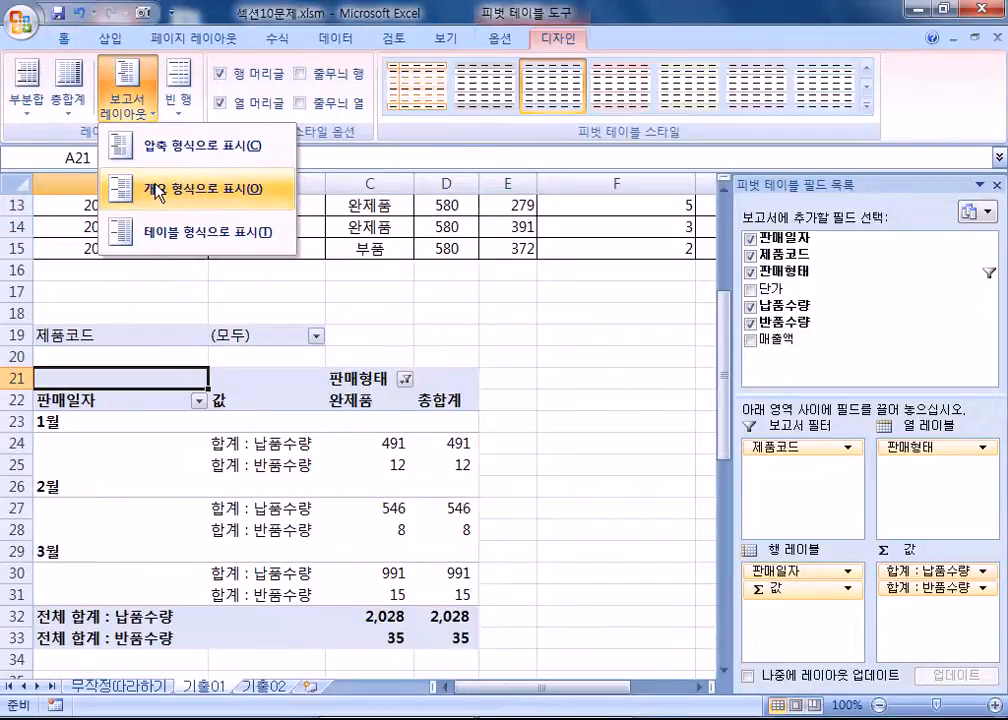
click(58, 488)
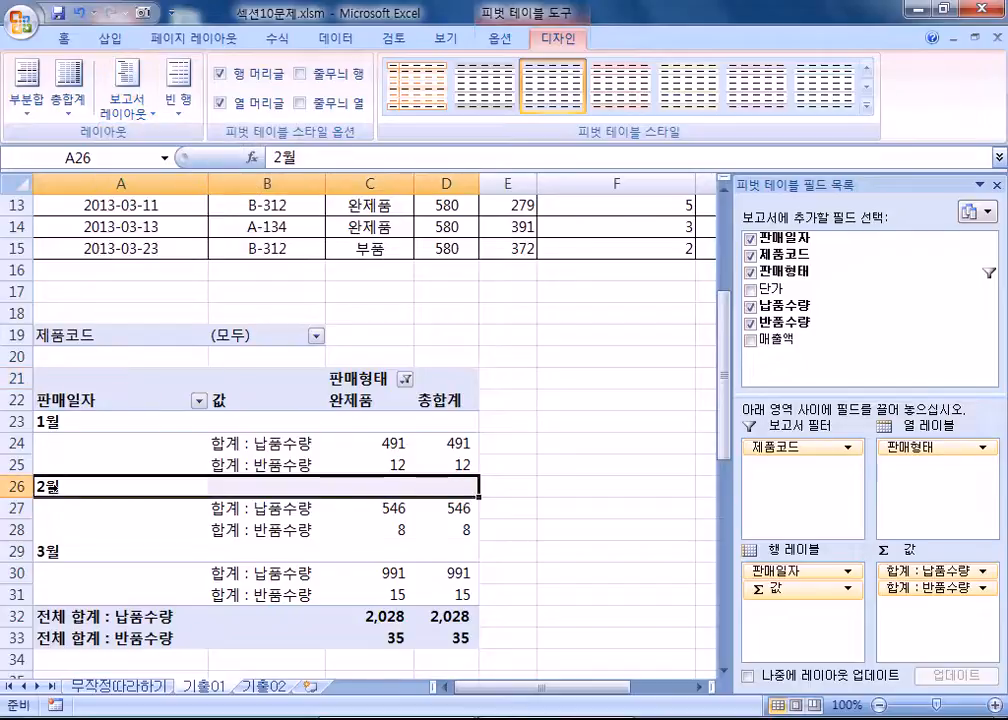
click(66, 487)
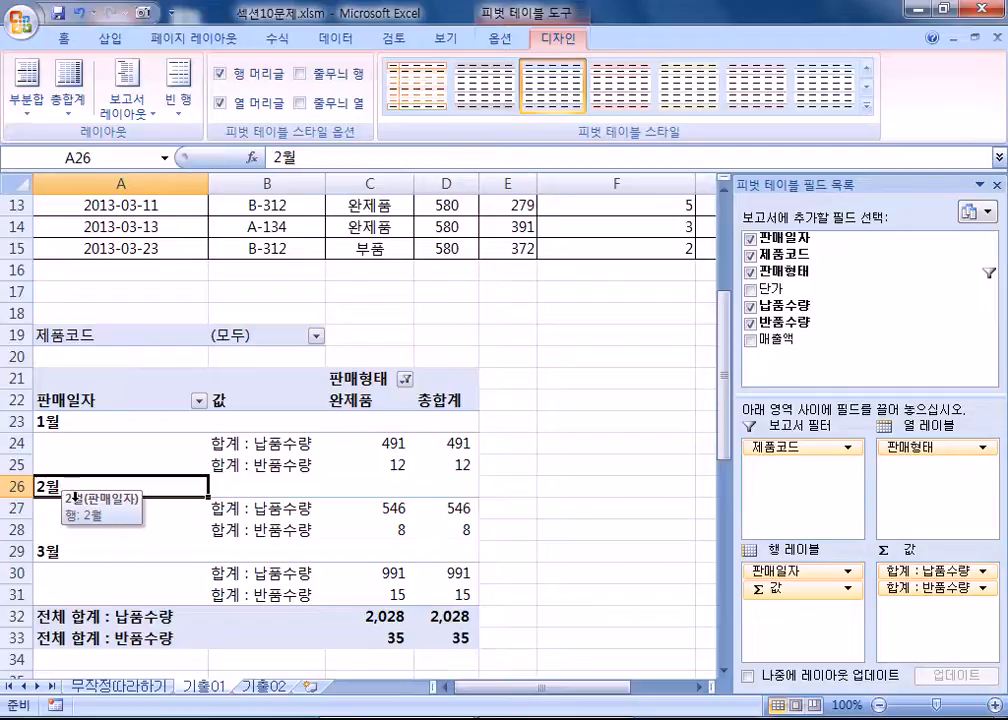
Select the score table A2:G10, including its header row, on sheet 기출02.
click(271, 689)
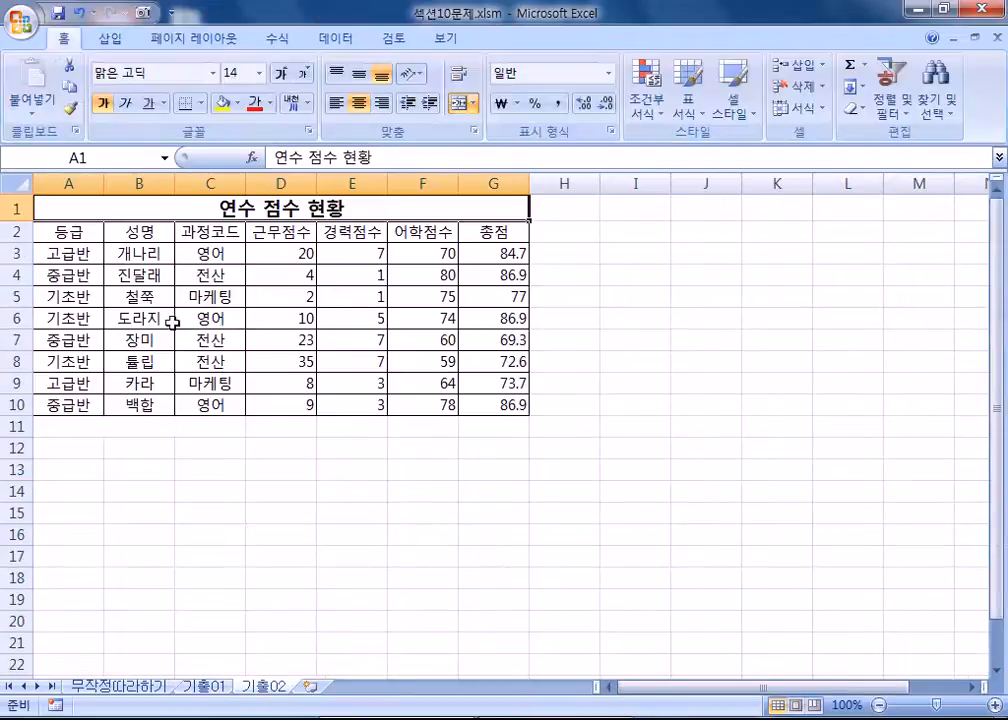
click(61, 231)
drag(61, 231, 484, 416)
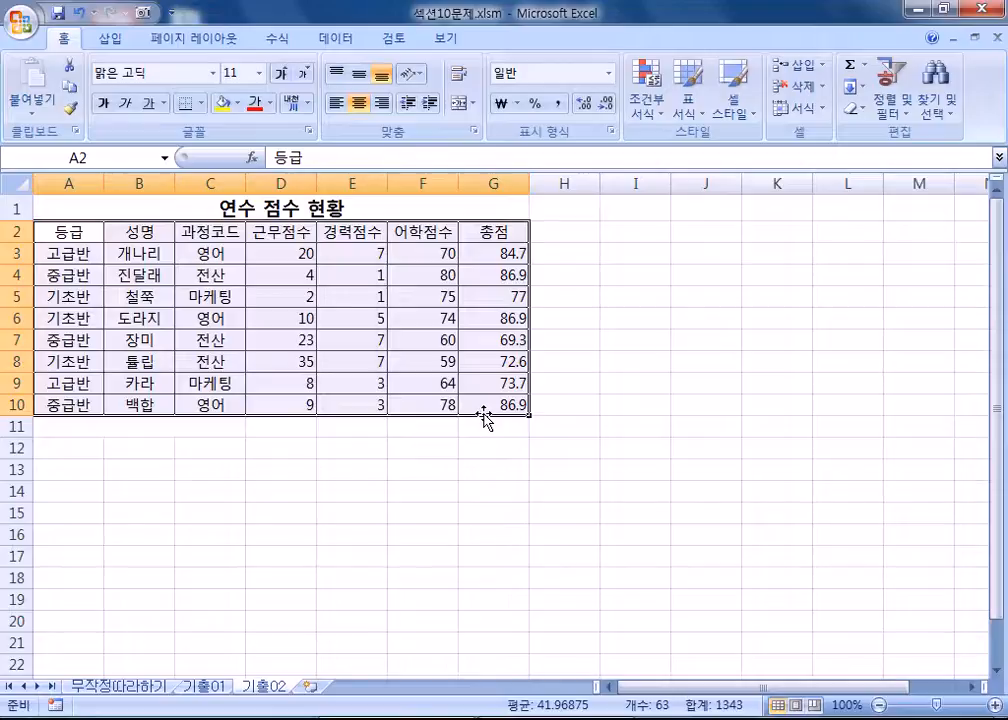
click(140, 255)
drag(61, 230, 504, 405)
click(16, 208)
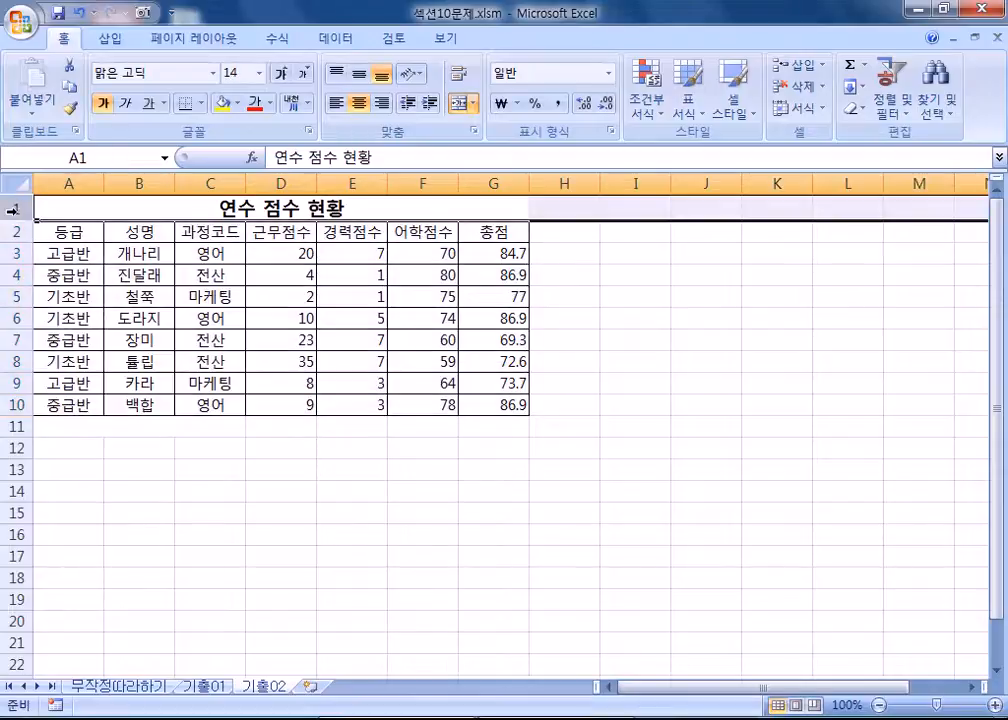
drag(18, 232, 18, 405)
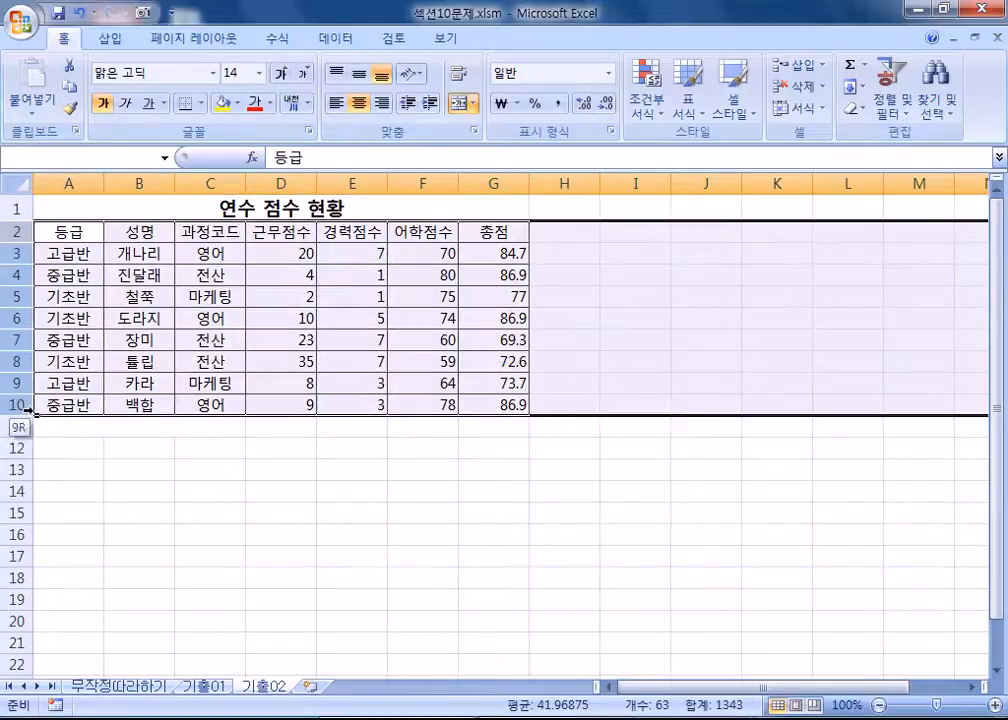
click(140, 362)
drag(230, 240, 480, 401)
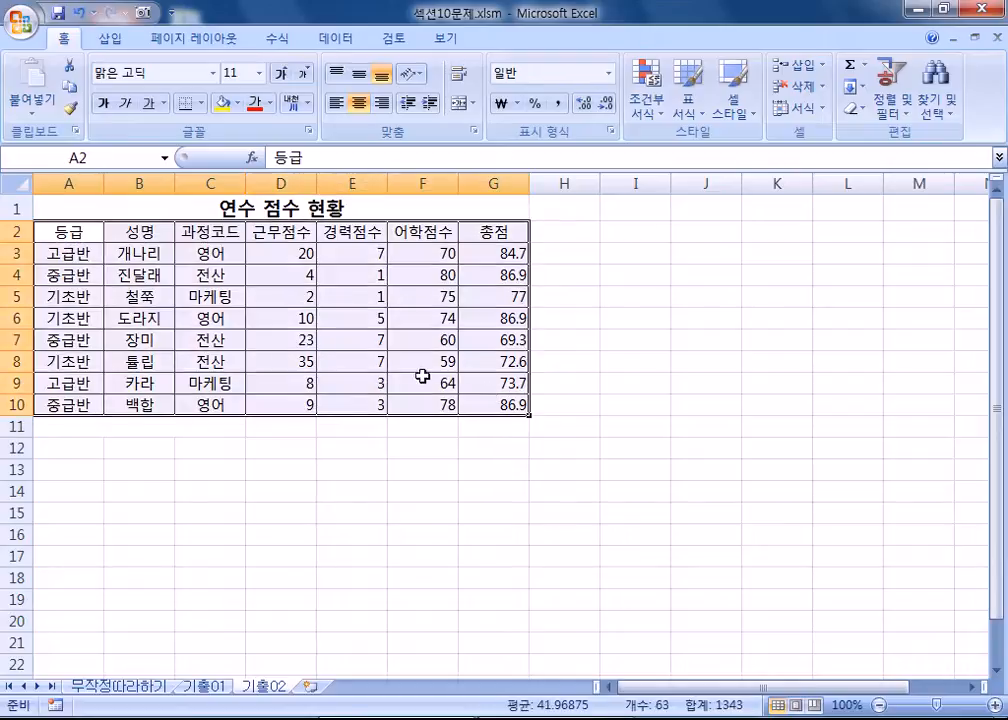
click(110, 38)
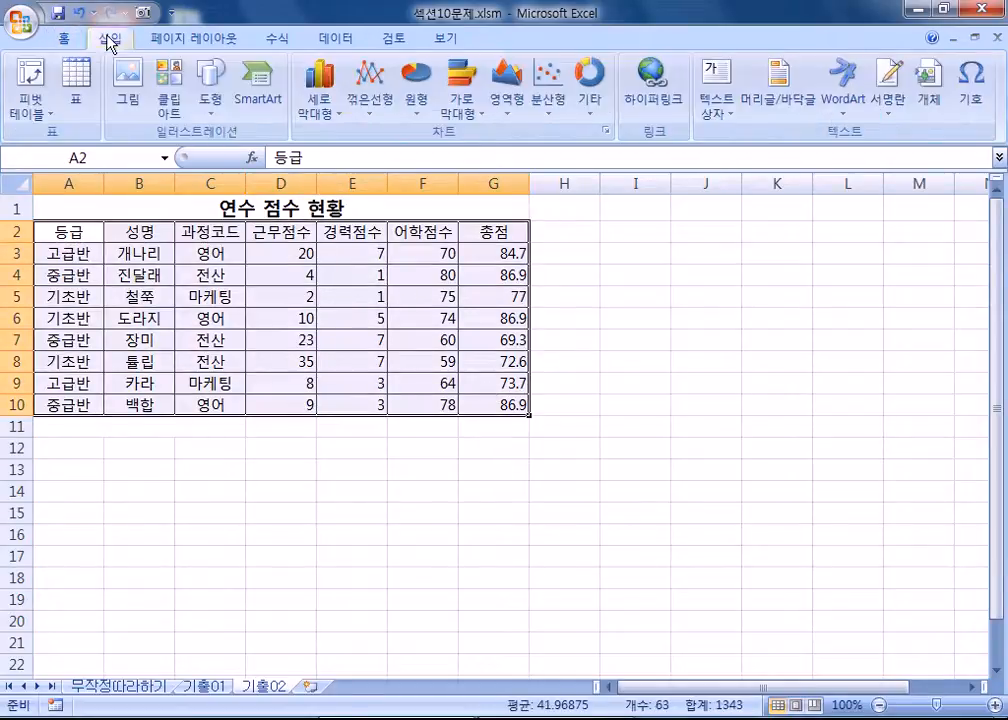
click(36, 114)
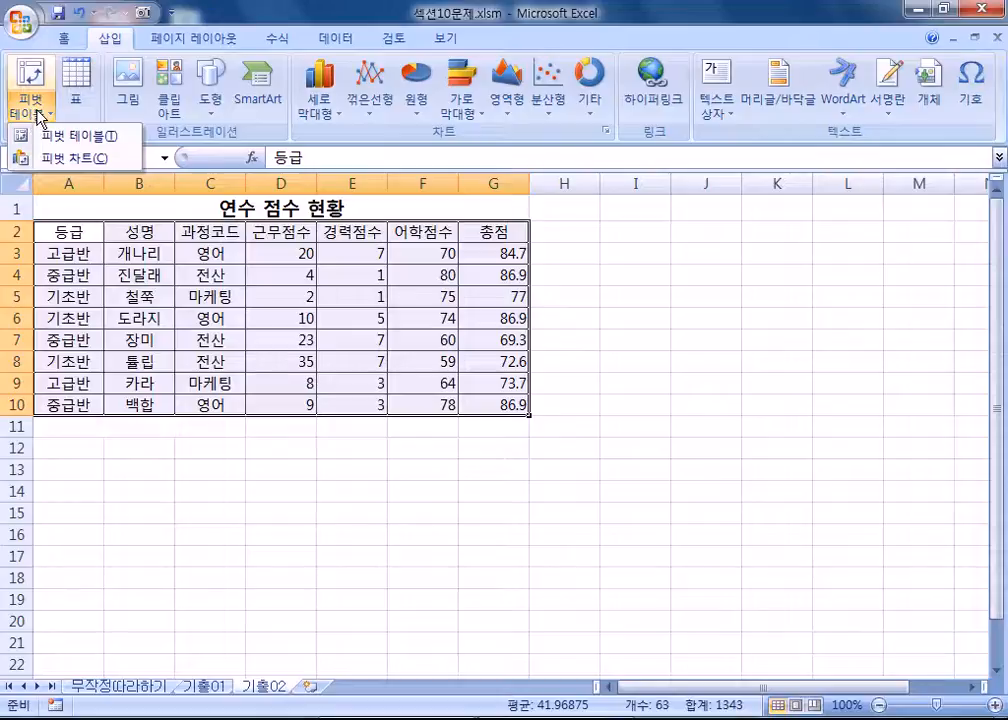
click(36, 77)
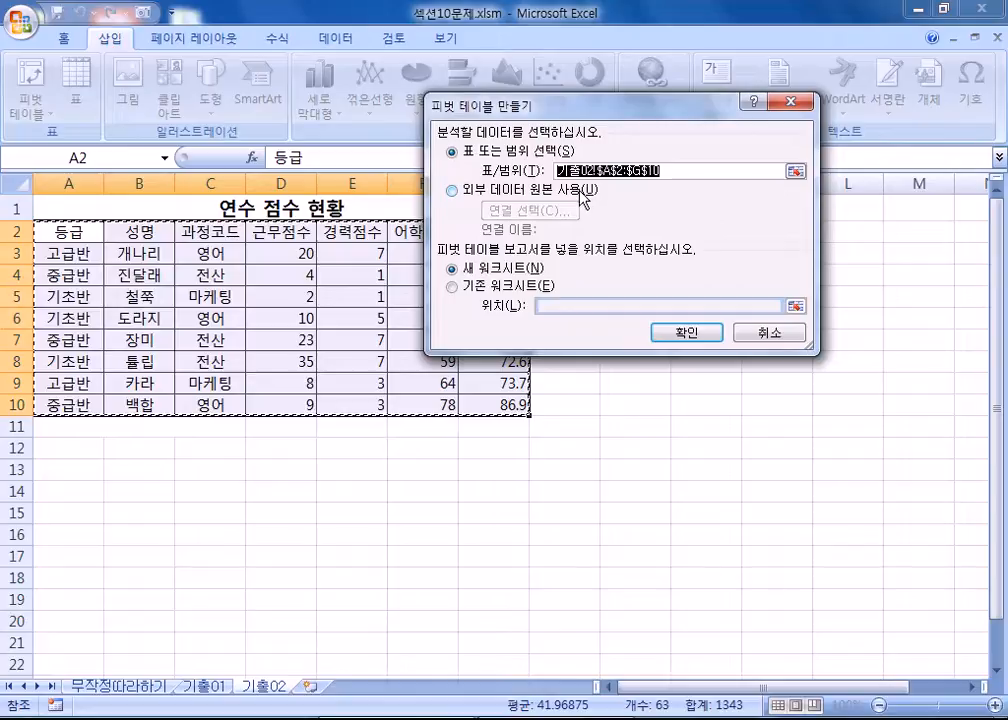
click(767, 336)
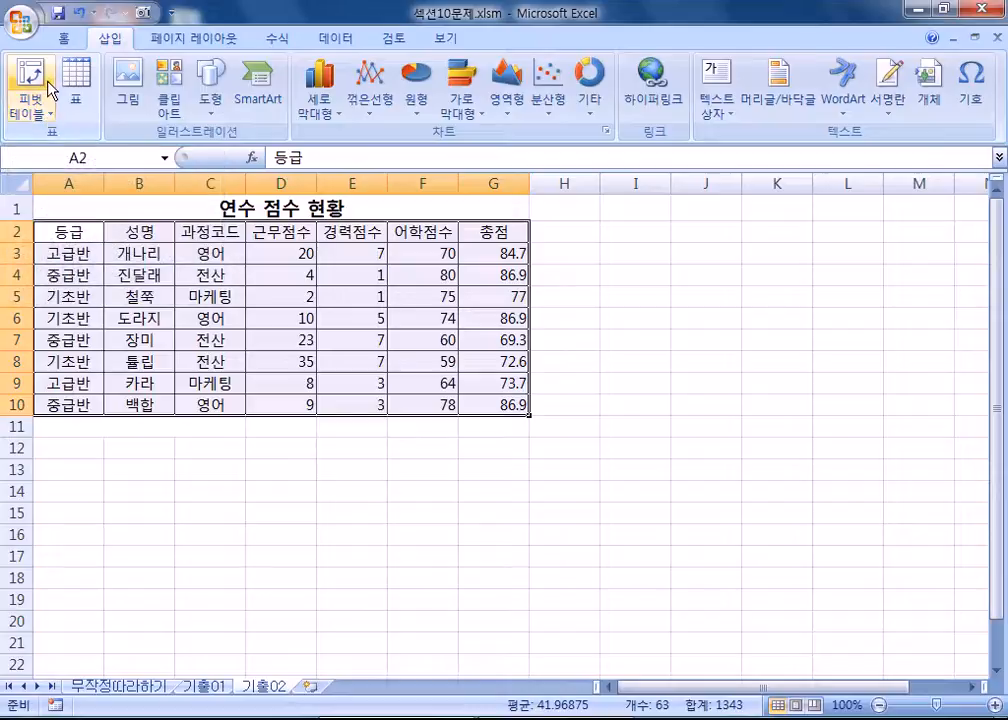
click(126, 96)
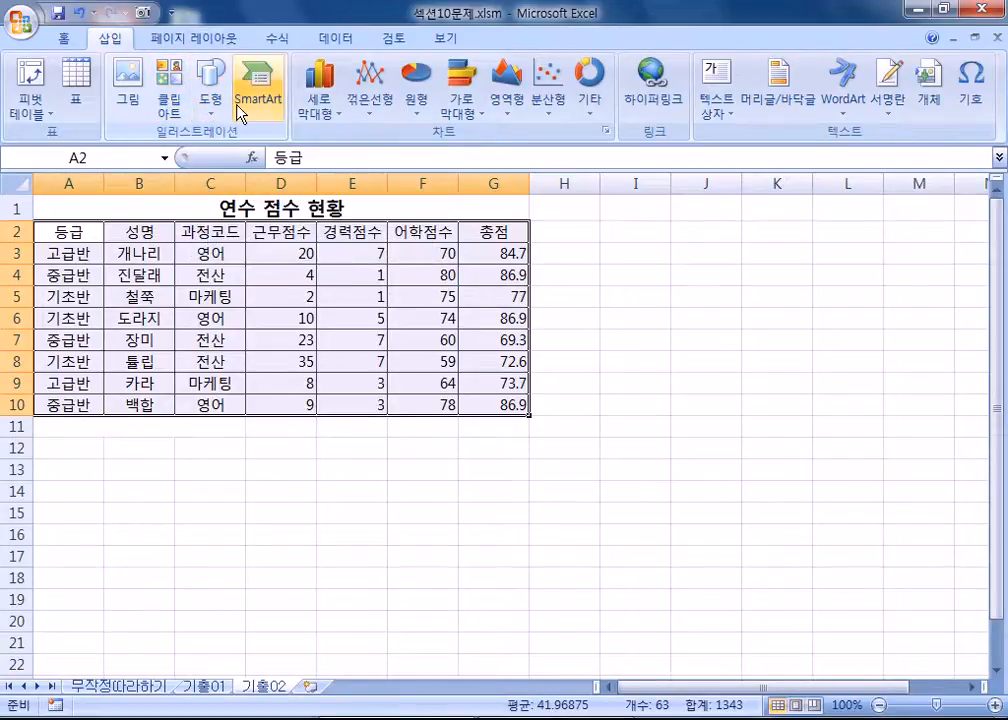
click(37, 114)
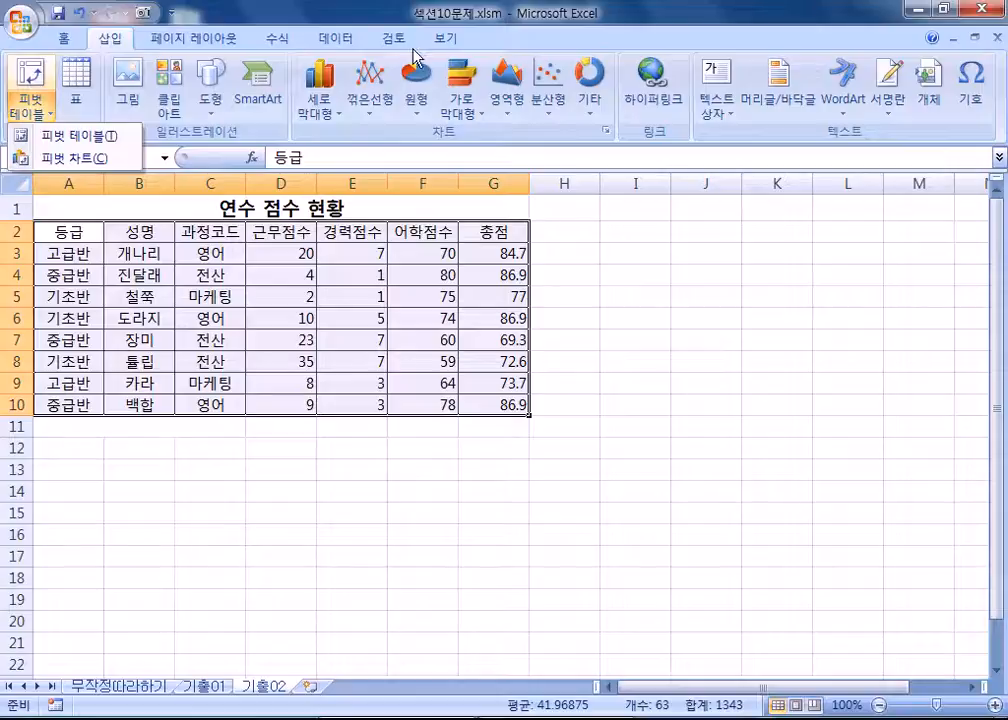
click(330, 38)
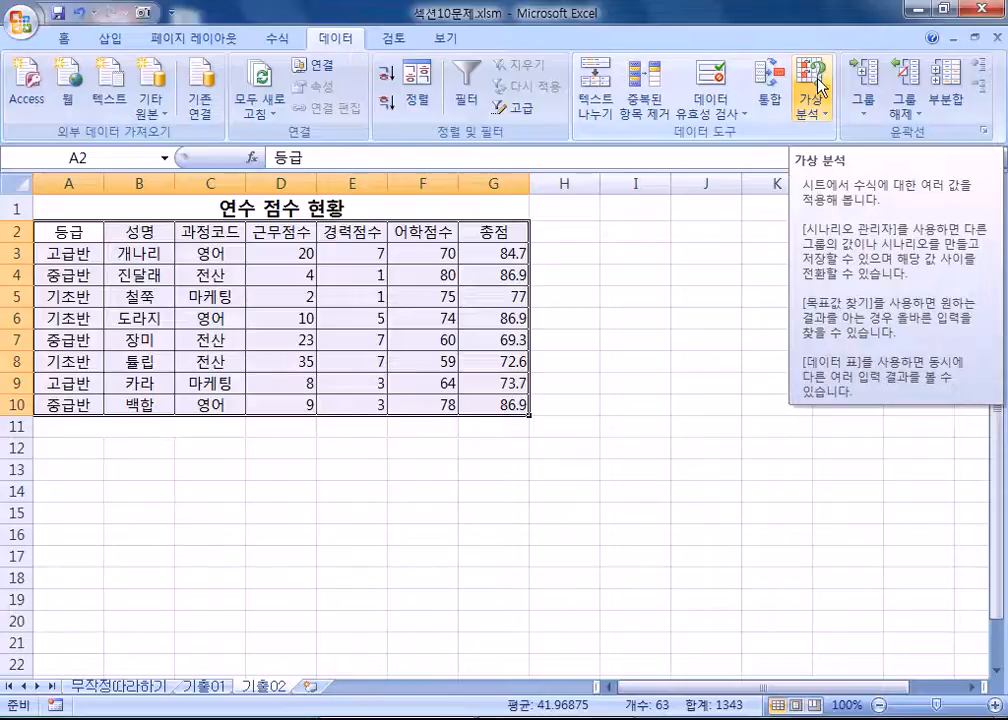
click(733, 118)
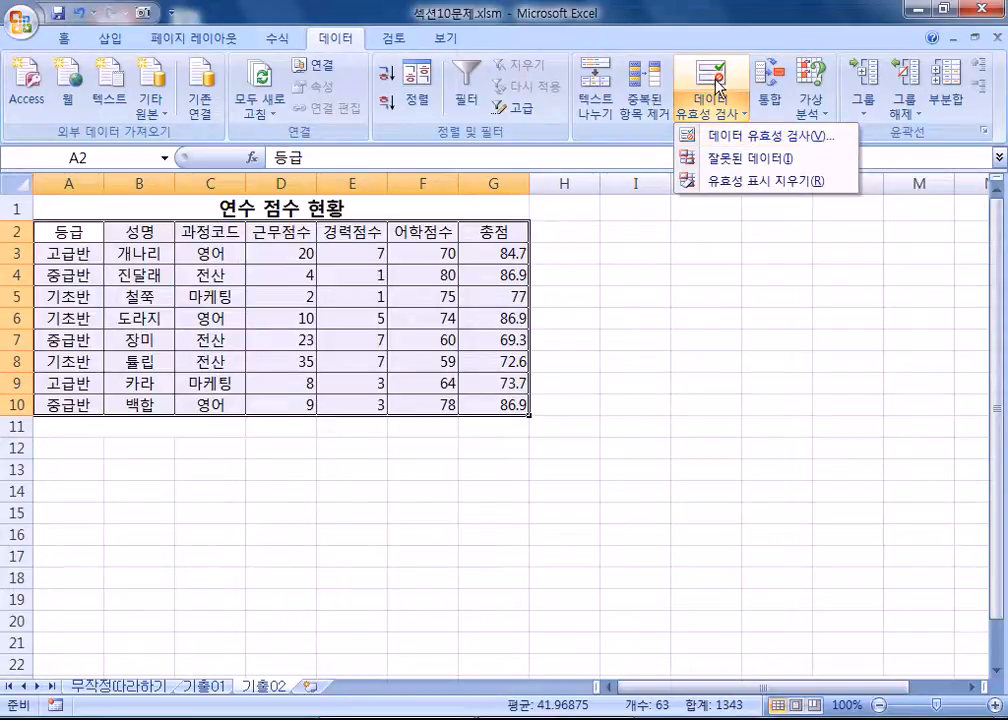
click(109, 38)
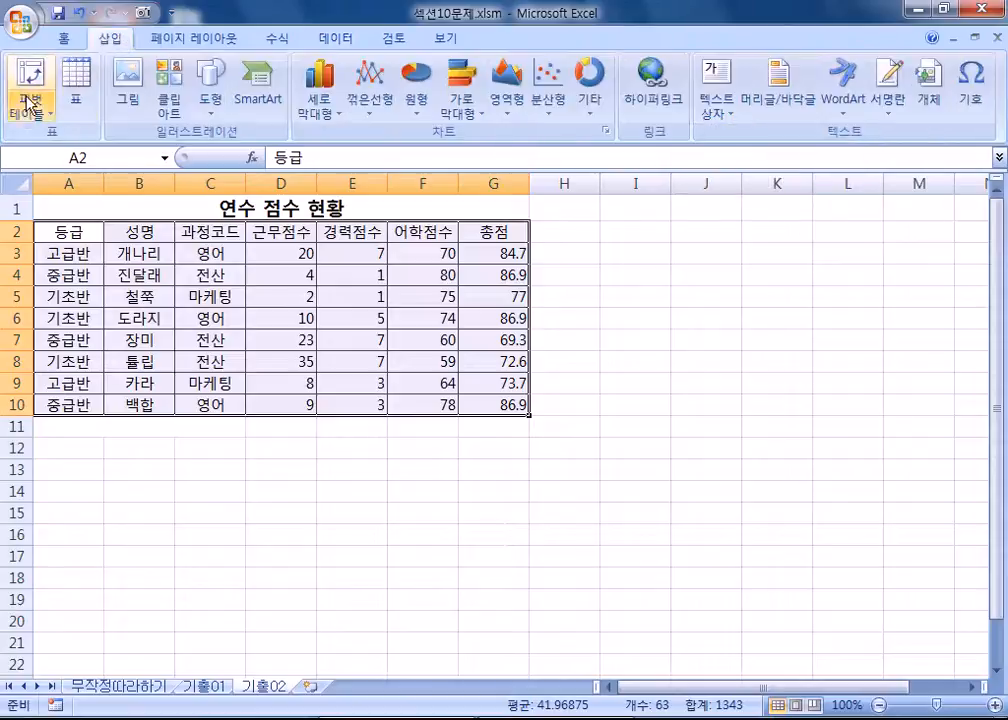
click(22, 113)
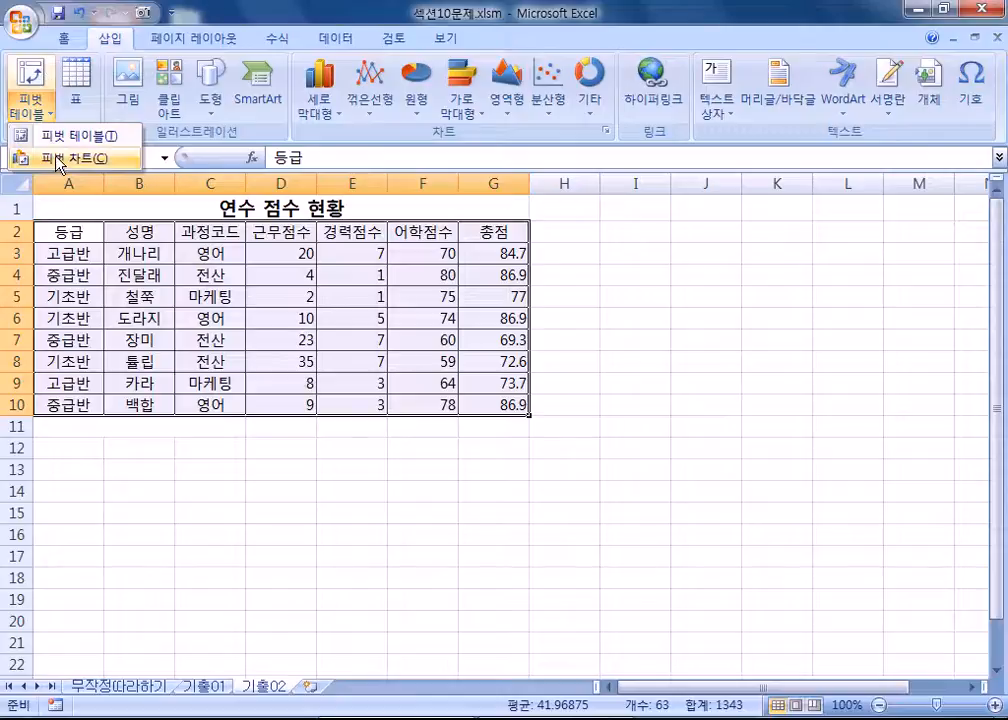
Create a PivotChart with its PivotTable from 기출02!A2:G10, placing it on the existing worksheet at cell A15.
click(36, 120)
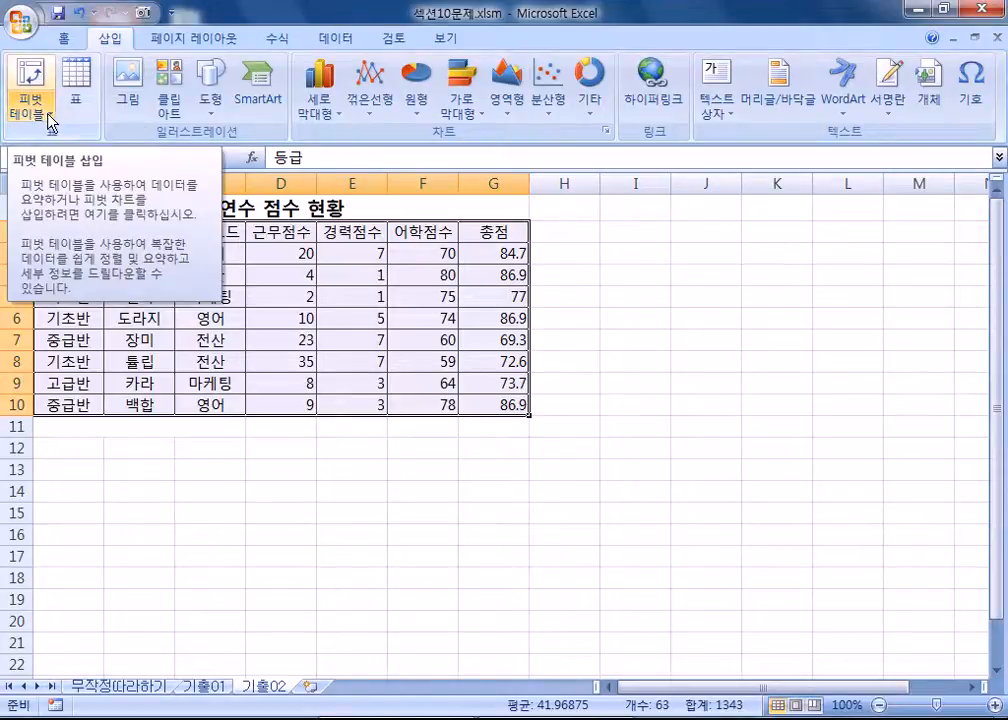
click(45, 118)
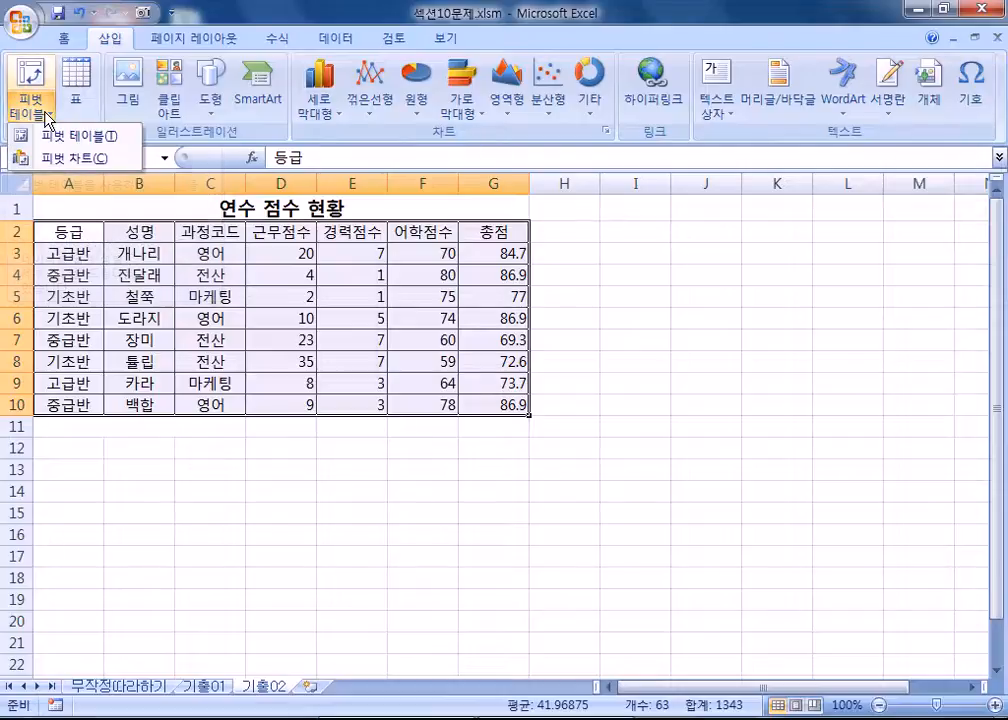
click(44, 161)
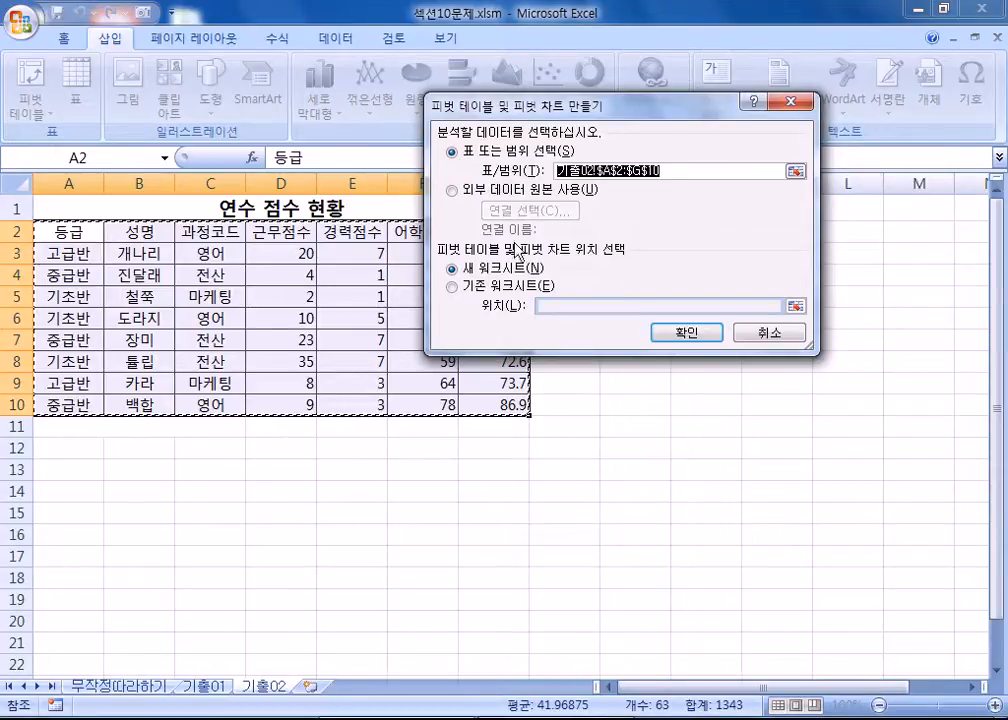
click(455, 286)
click(48, 514)
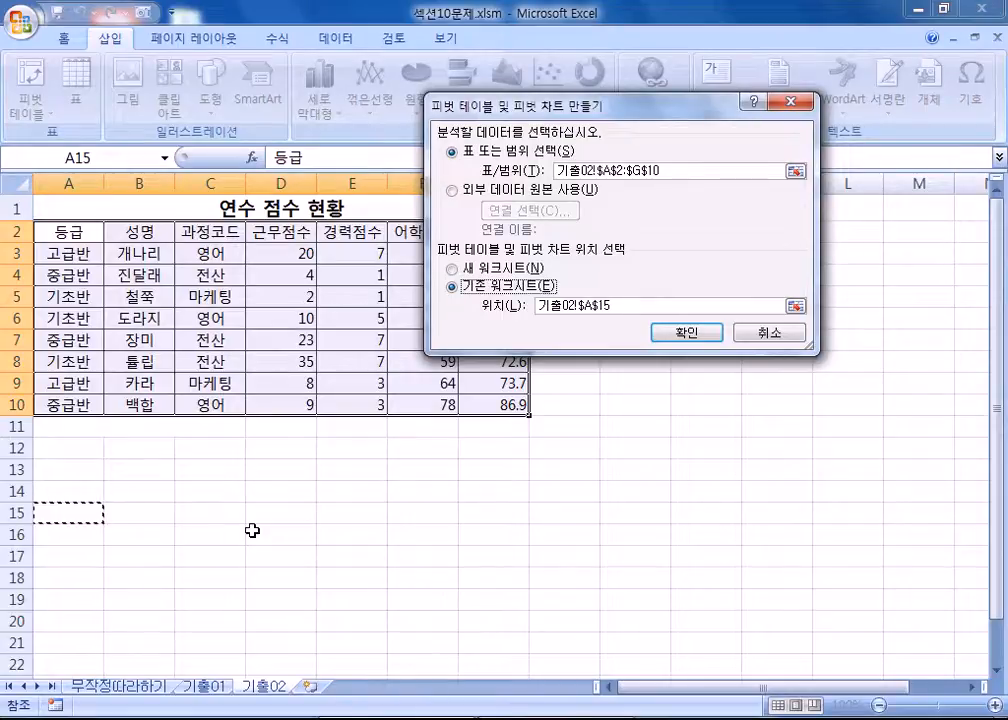
click(688, 338)
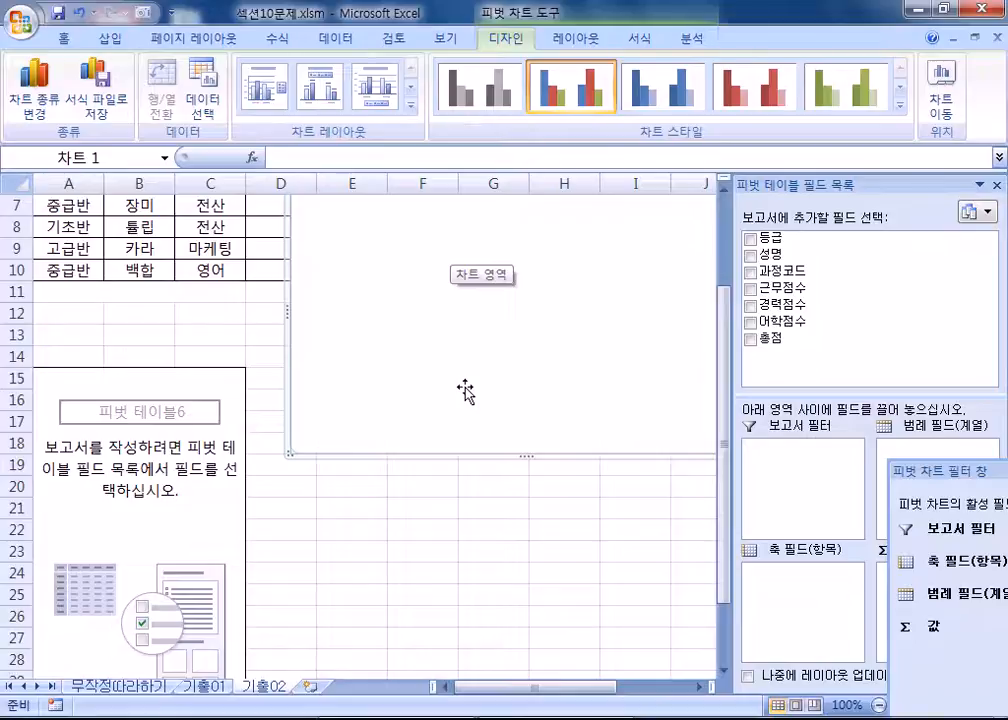
Float the PivotTable field list over the sheet and place the PivotChart filter pane beside the empty PivotTable.
drag(803, 183, 780, 115)
drag(916, 473, 288, 367)
scroll(140, 460, down, 2)
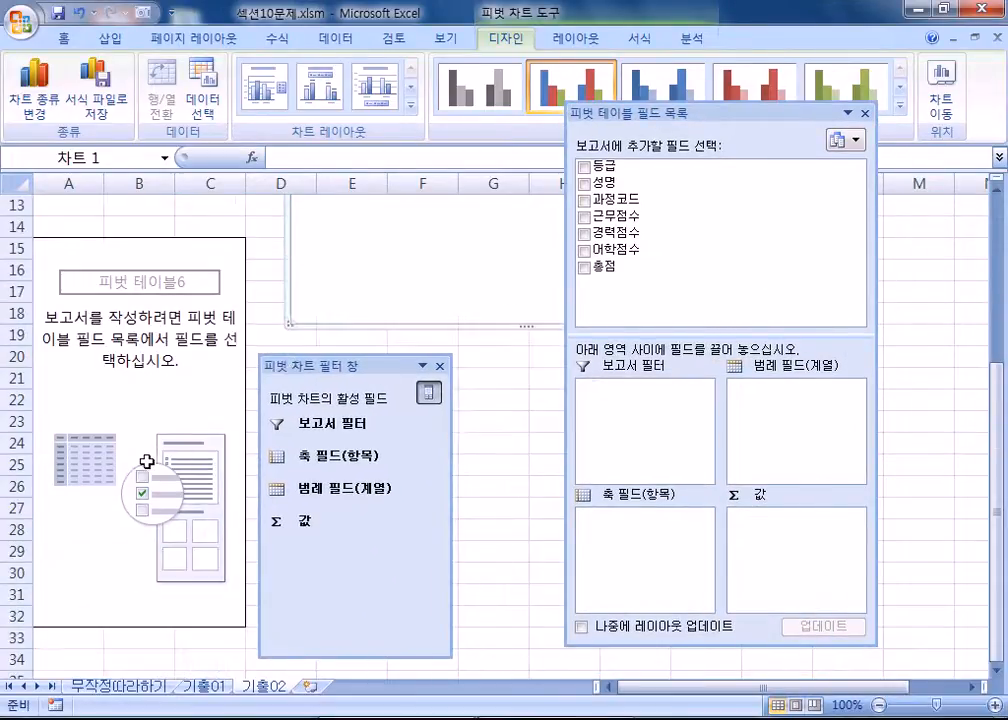
scroll(140, 460, up, 4)
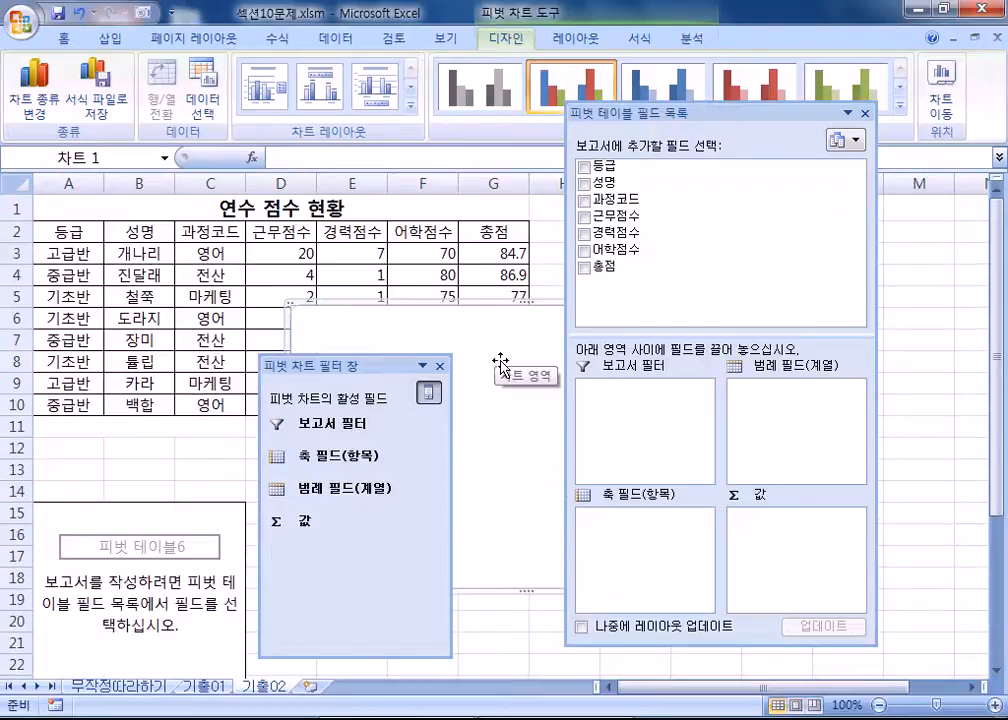
drag(389, 367, 410, 454)
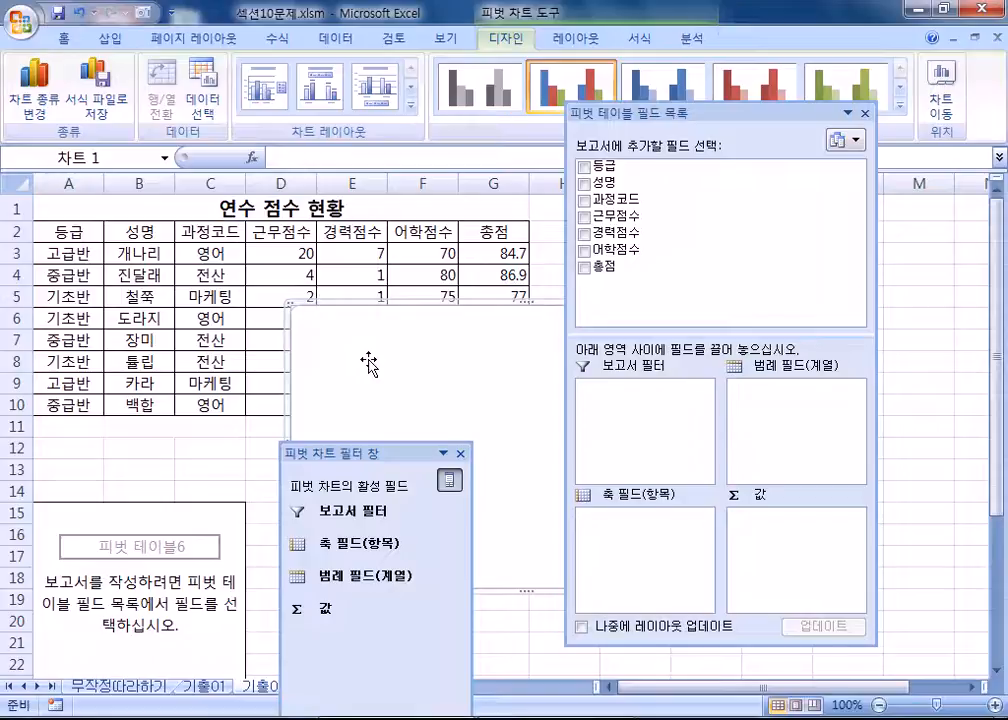
Compare the field area names offered for the empty PivotTable with those offered for the PivotChart.
scroll(120, 360, down, 2)
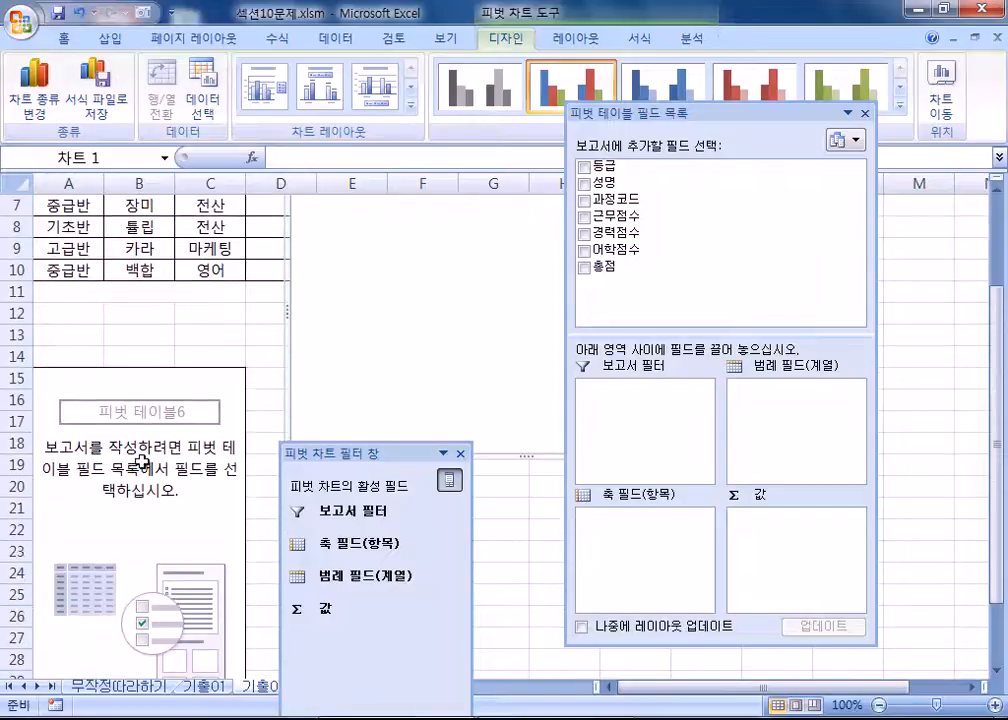
click(142, 464)
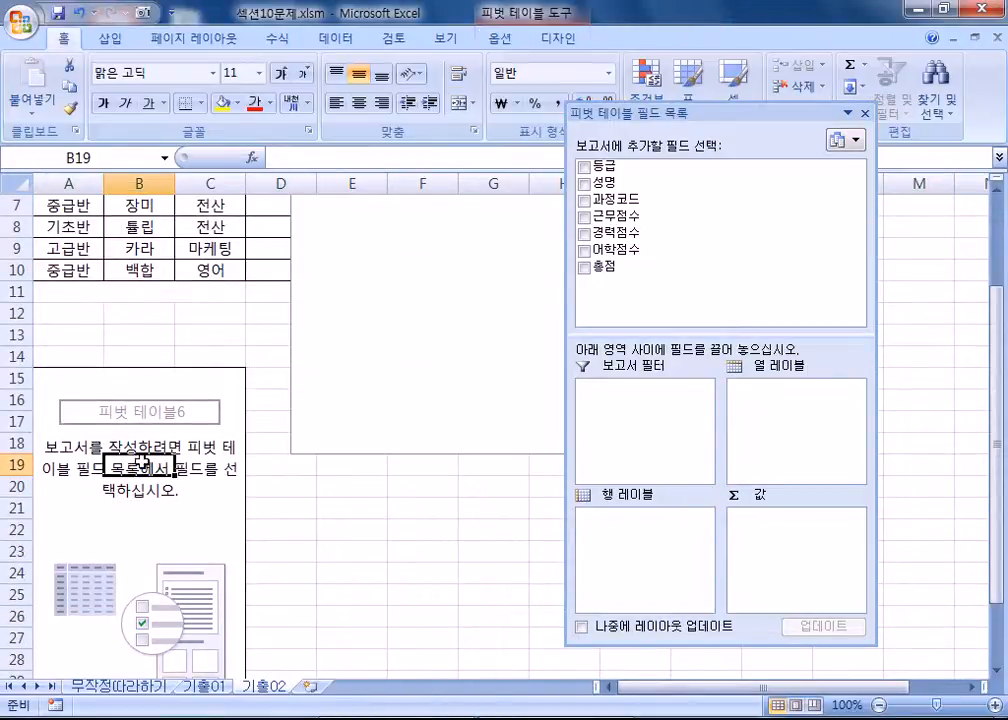
click(383, 368)
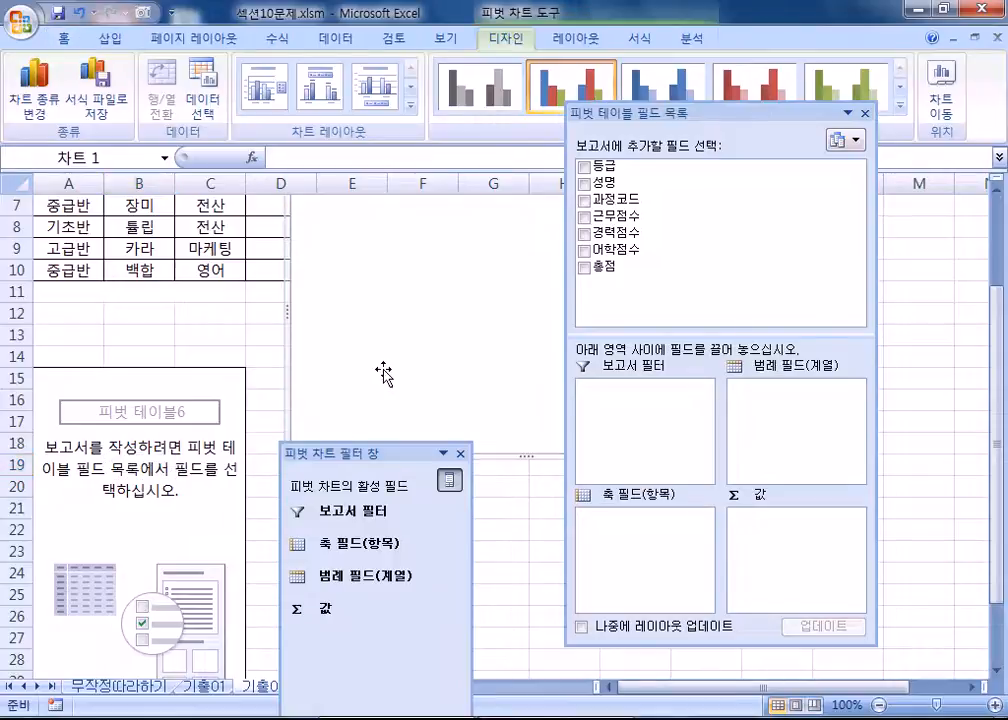
scroll(385, 370, up, 1)
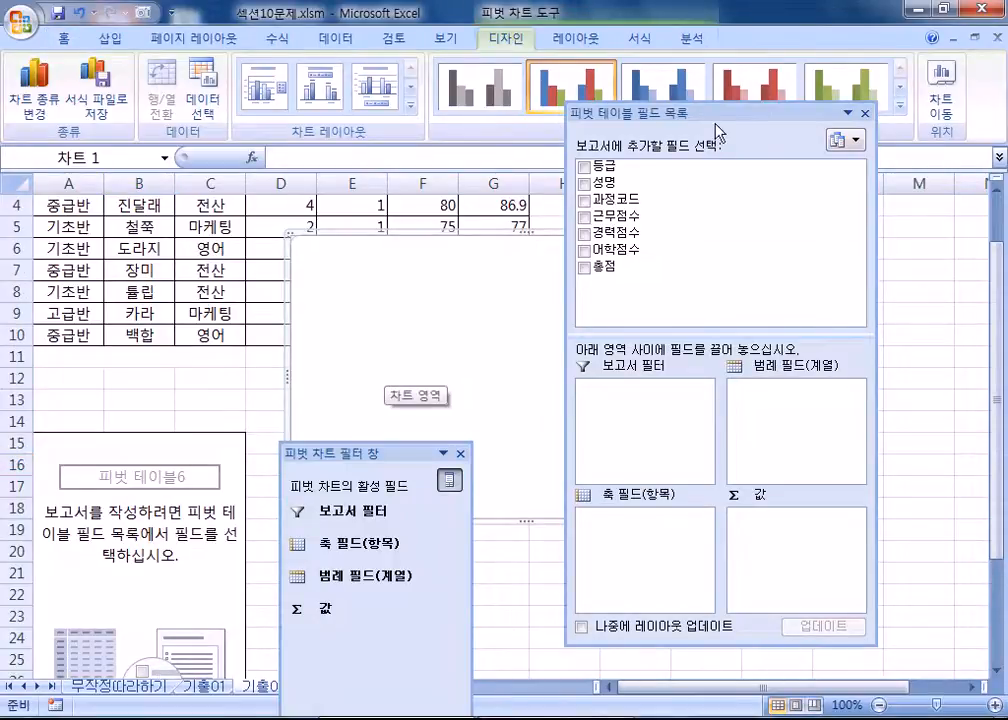
Lay out the PivotChart with 과정코드 as report filter, 등급 as axis field, and 근무점수 and 경력점수 as values.
drag(716, 121, 727, 82)
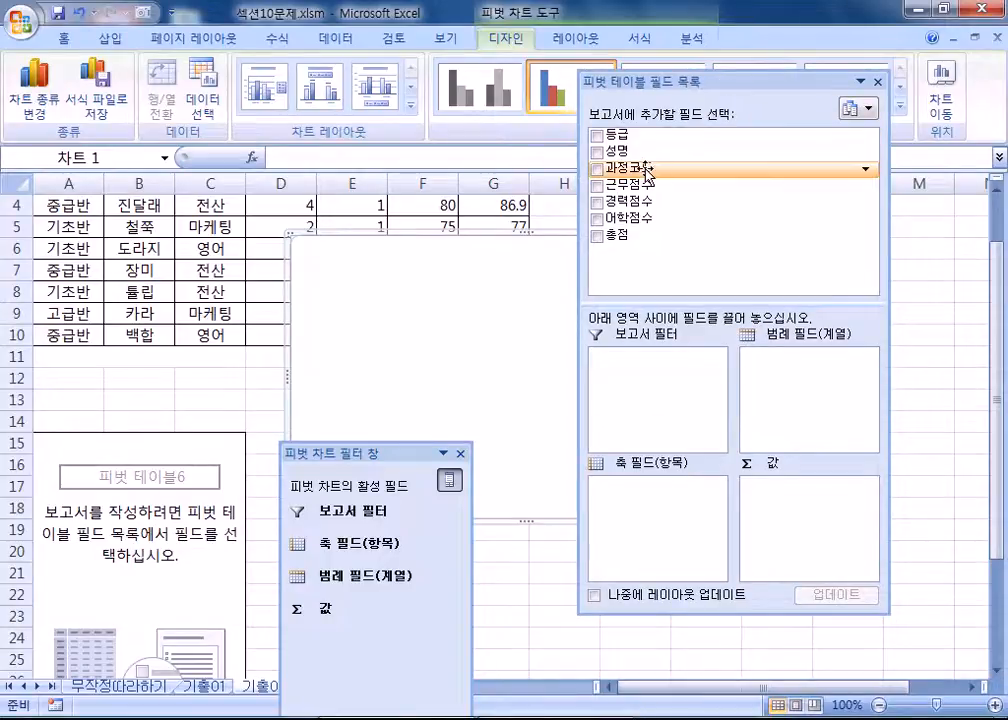
drag(646, 176, 651, 366)
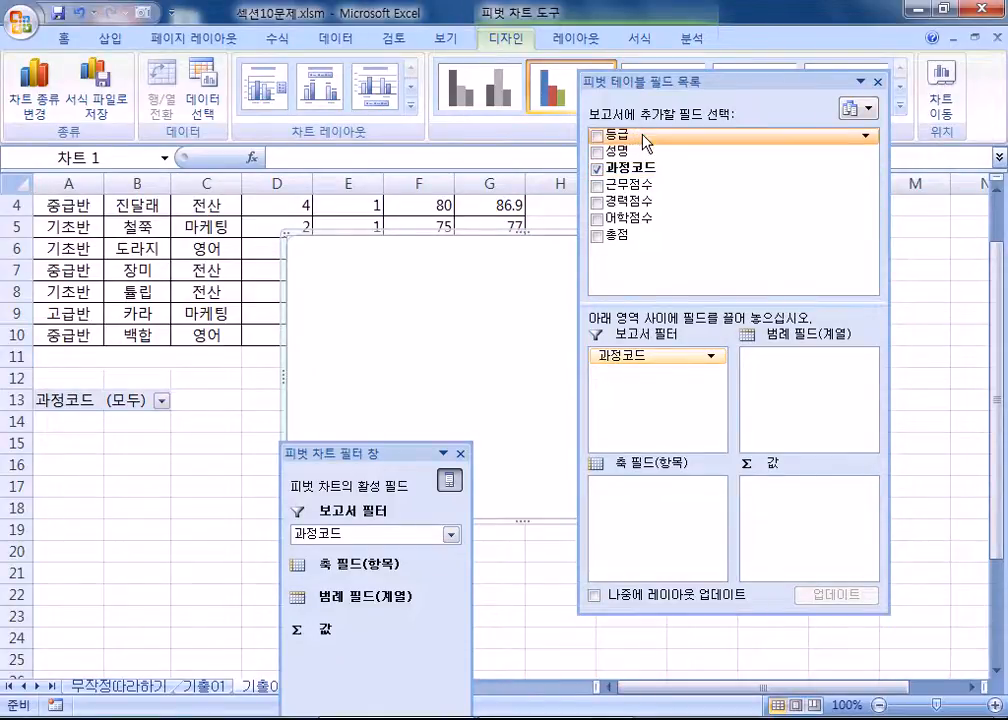
drag(645, 142, 648, 546)
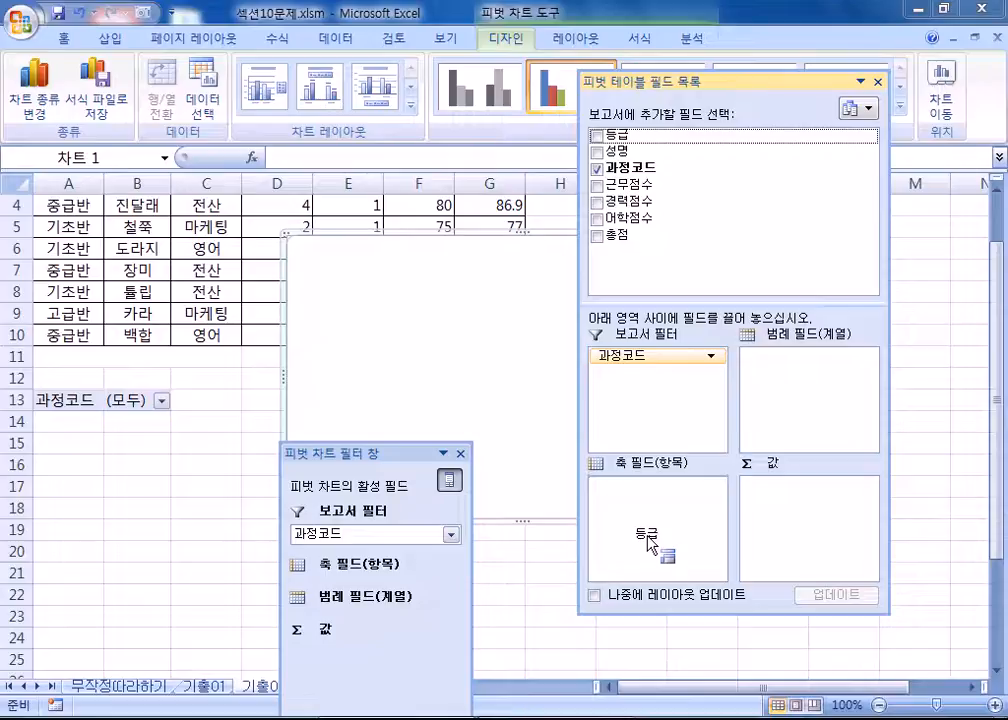
drag(648, 538, 638, 510)
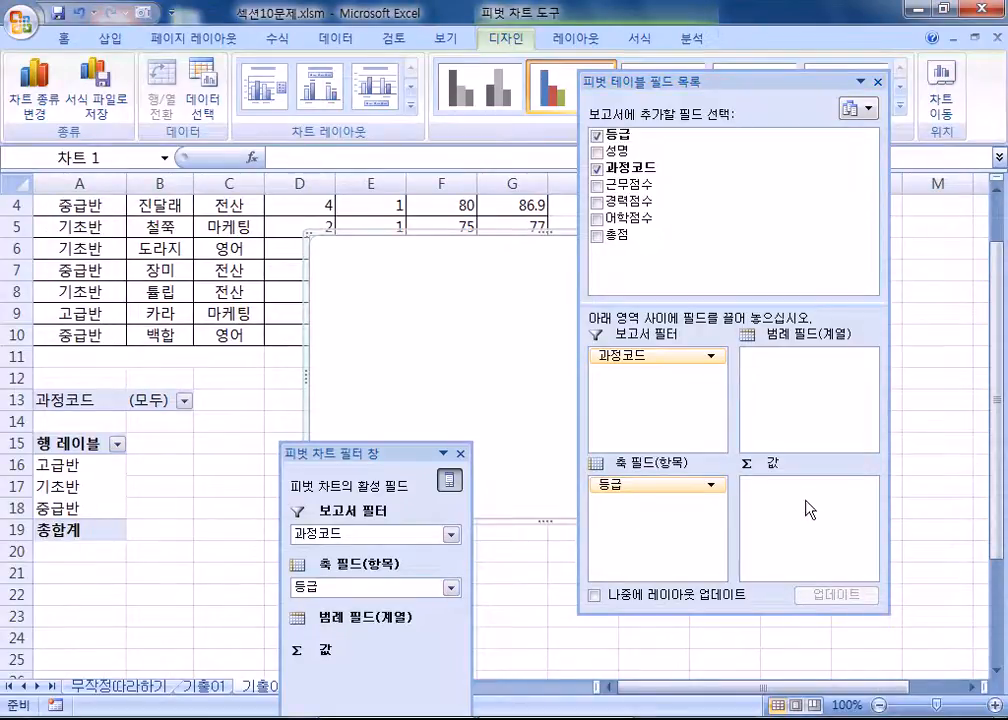
drag(610, 186, 776, 540)
drag(652, 203, 796, 547)
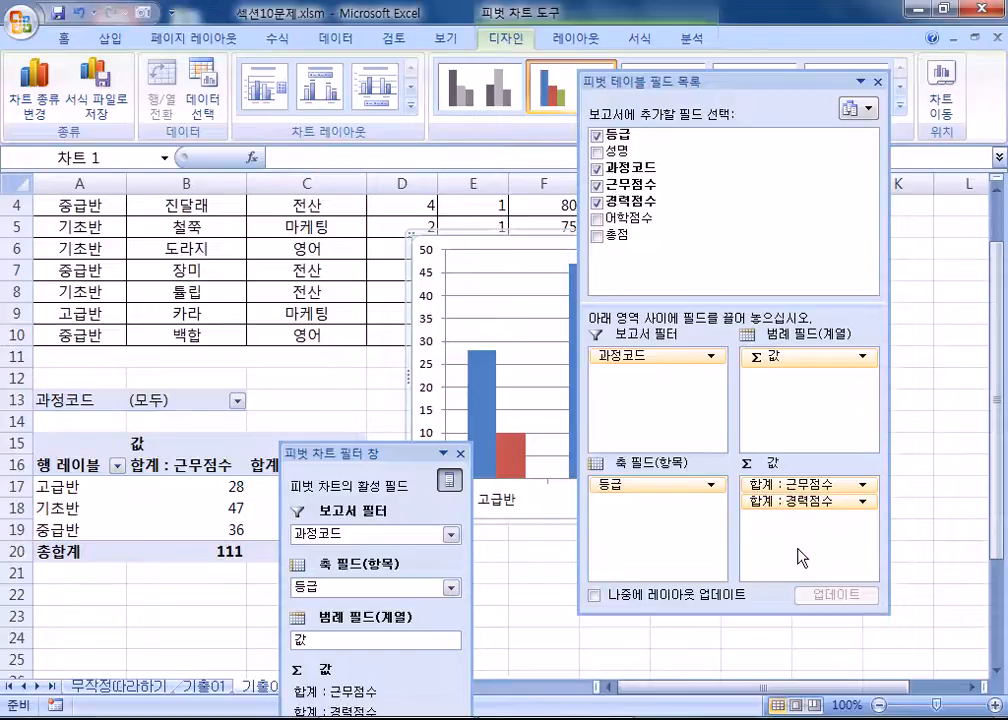
Summarize the 근무점수 value field by average (평균) instead of sum.
drag(682, 82, 712, 60)
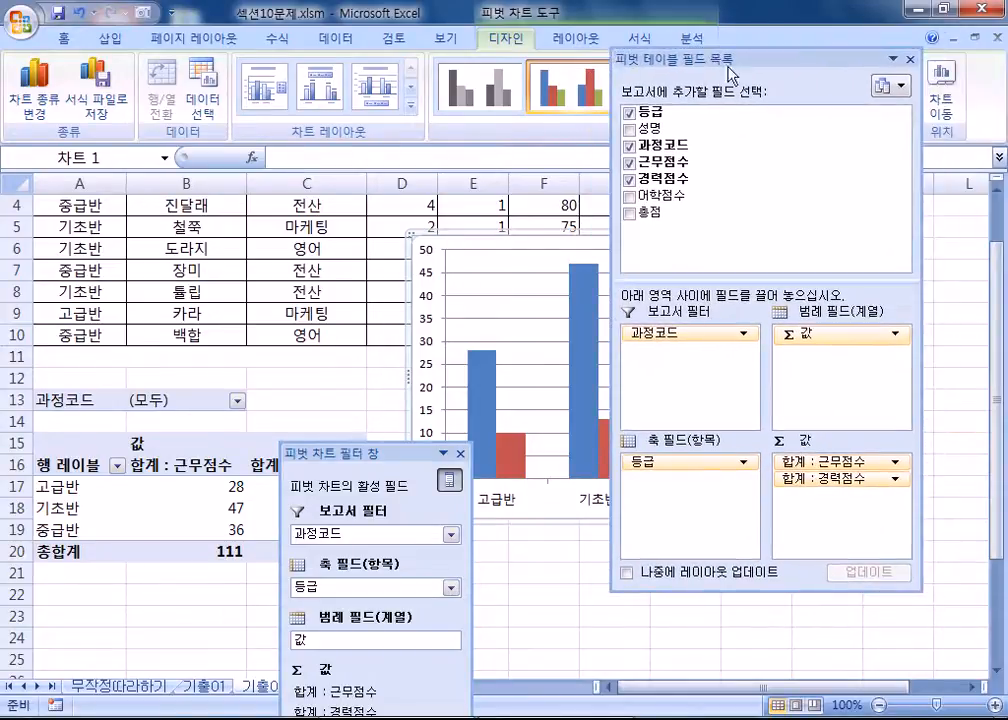
click(820, 461)
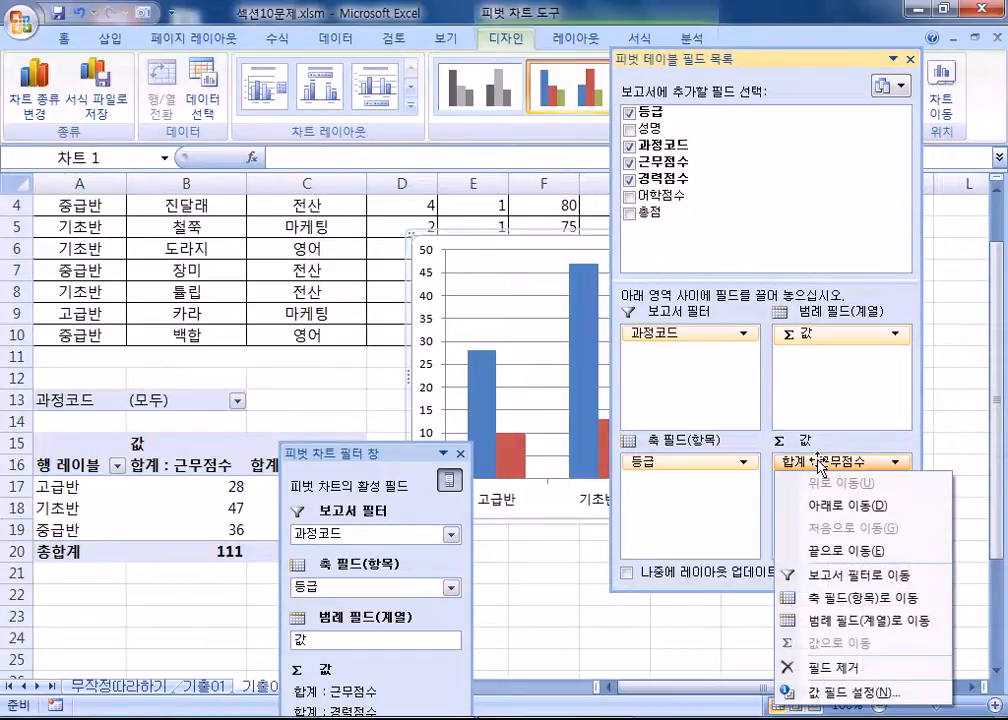
click(822, 692)
click(462, 262)
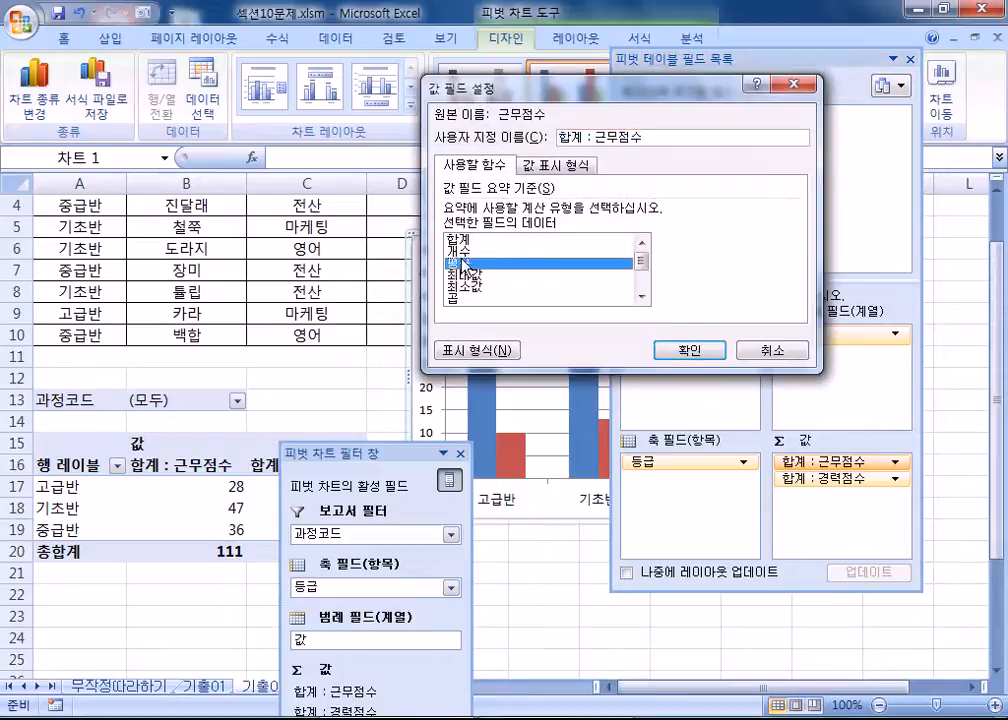
click(668, 350)
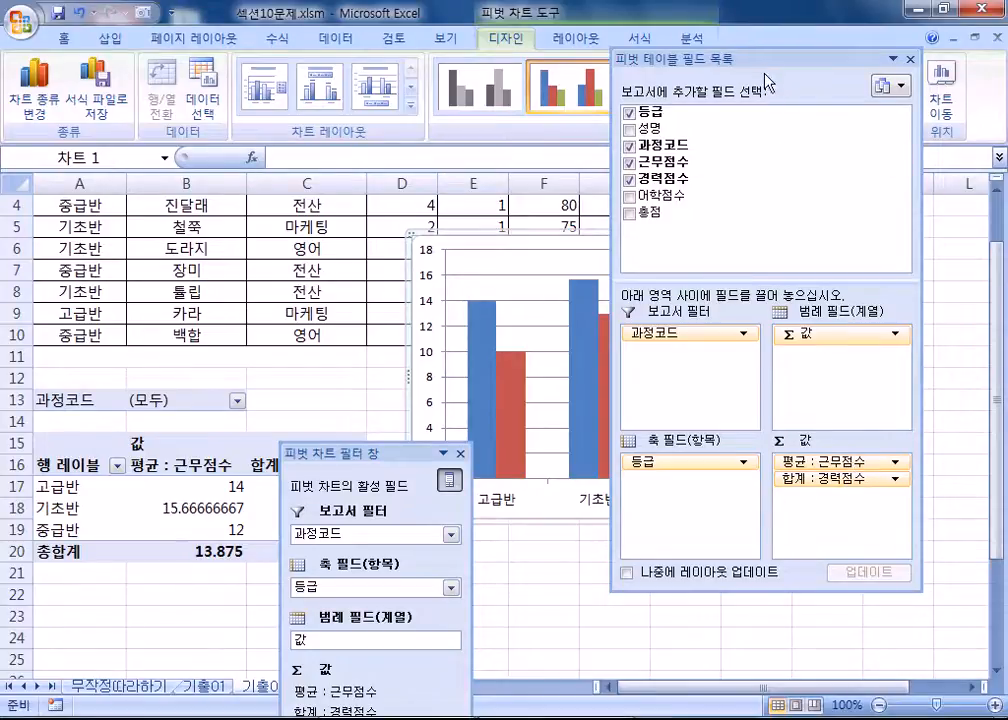
Dock the PivotTable field list again and move the PivotChart over the score table, above the PivotTable values.
double_click(600, 59)
drag(452, 234, 232, 208)
drag(600, 288, 606, 372)
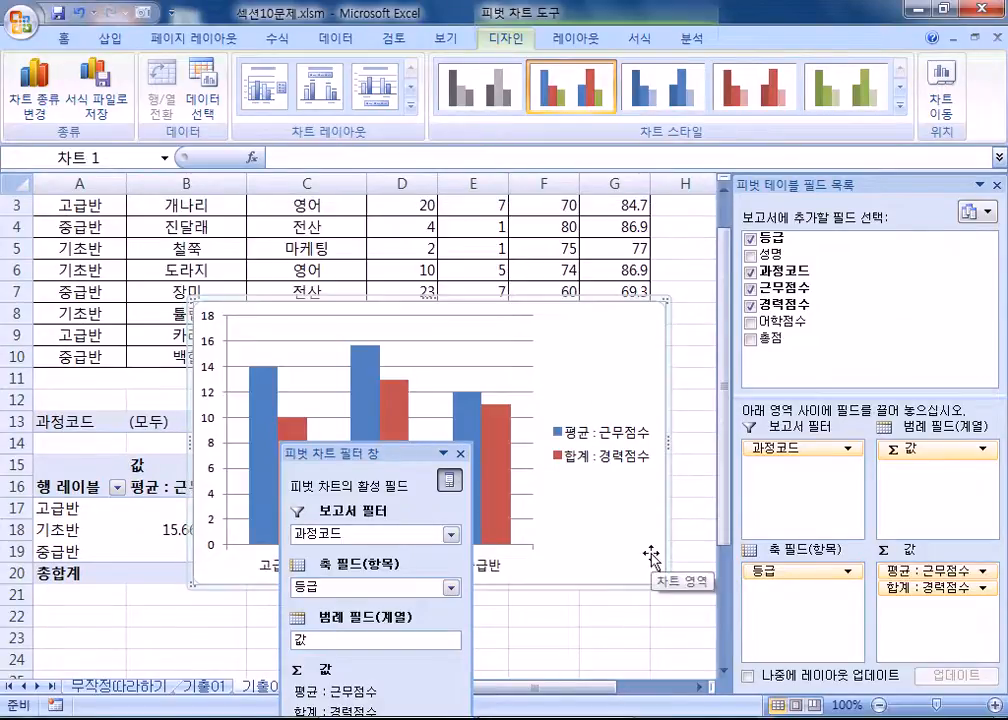
scroll(648, 553, down, 2)
scroll(648, 553, up, 3)
drag(593, 348, 625, 259)
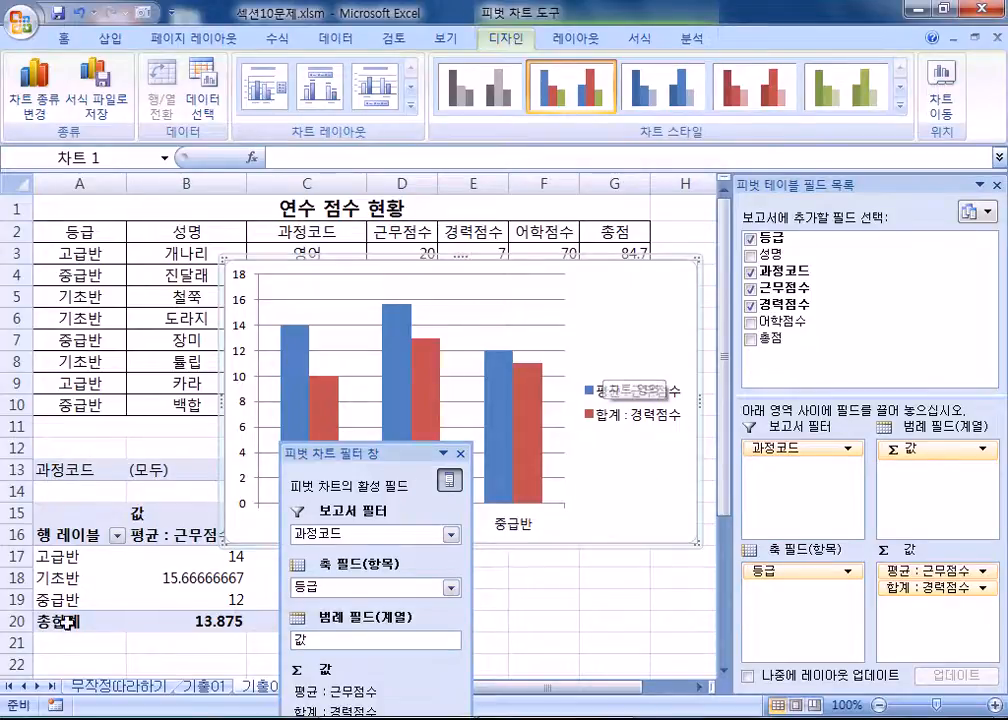
Move the PivotChart to the right of the score table, clear of the PivotTable.
click(62, 578)
click(168, 556)
scroll(181, 542, down, 2)
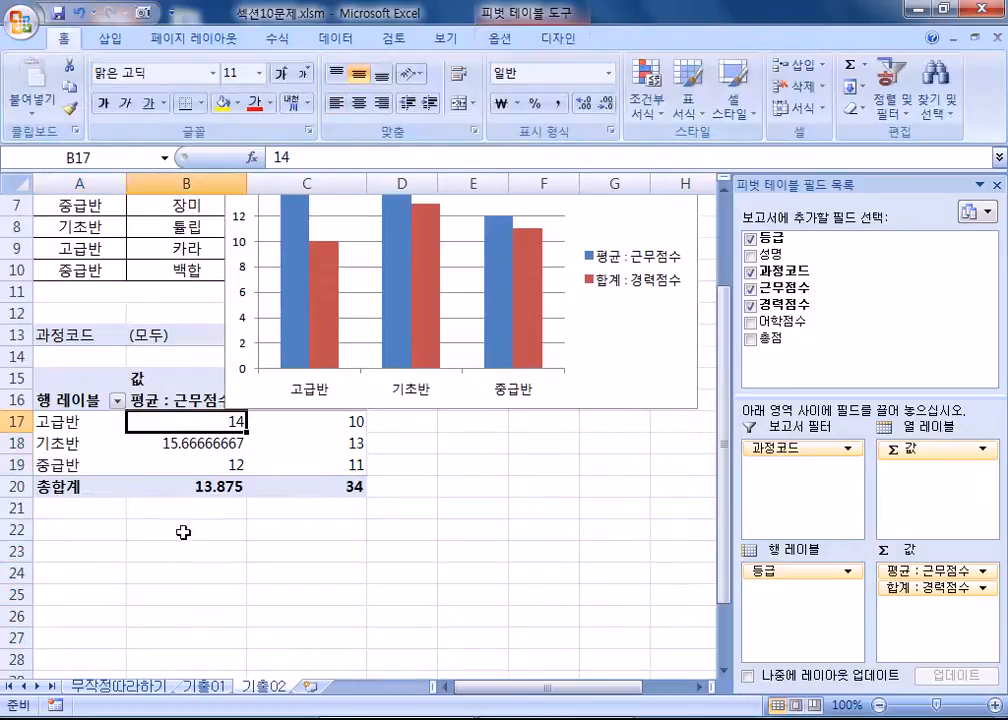
drag(669, 372, 763, 551)
drag(554, 357, 708, 438)
scroll(250, 360, up, 2)
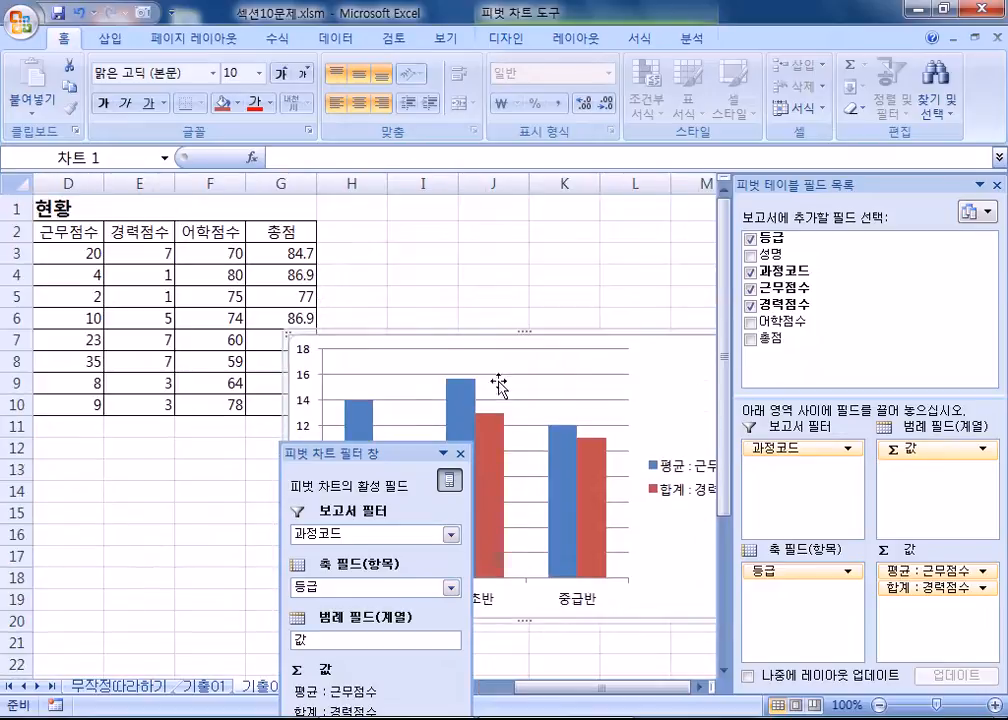
drag(688, 360, 679, 254)
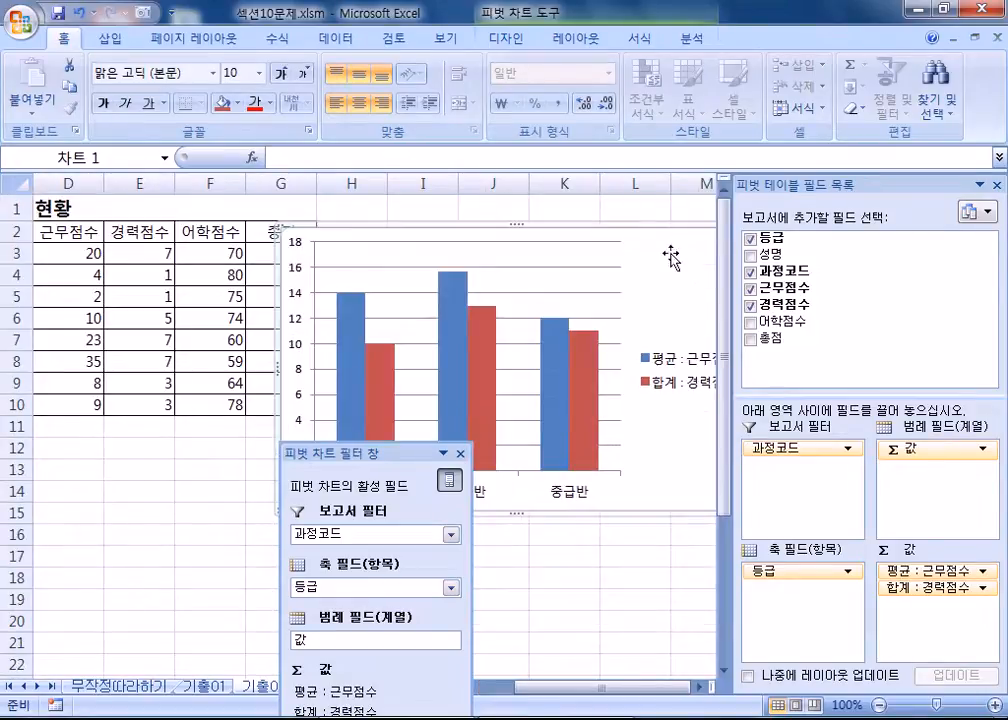
click(74, 258)
drag(652, 692, 603, 691)
click(255, 537)
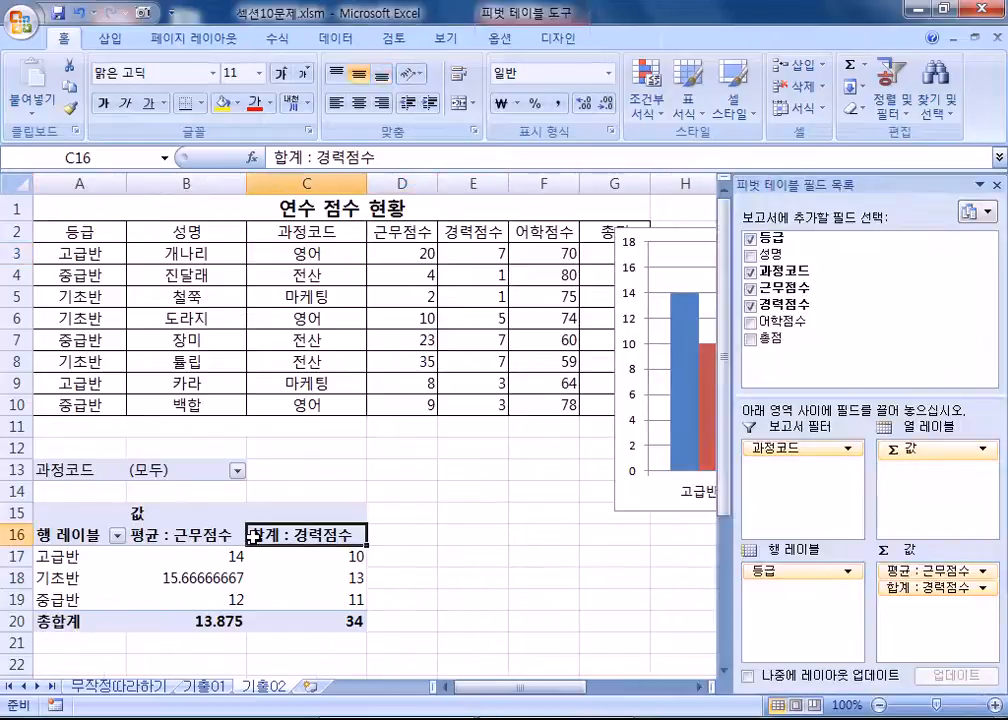
Move the PivotChart back over the score table from row 4 down and select the 기초반 경력점수 value in the PivotTable.
drag(670, 228, 225, 262)
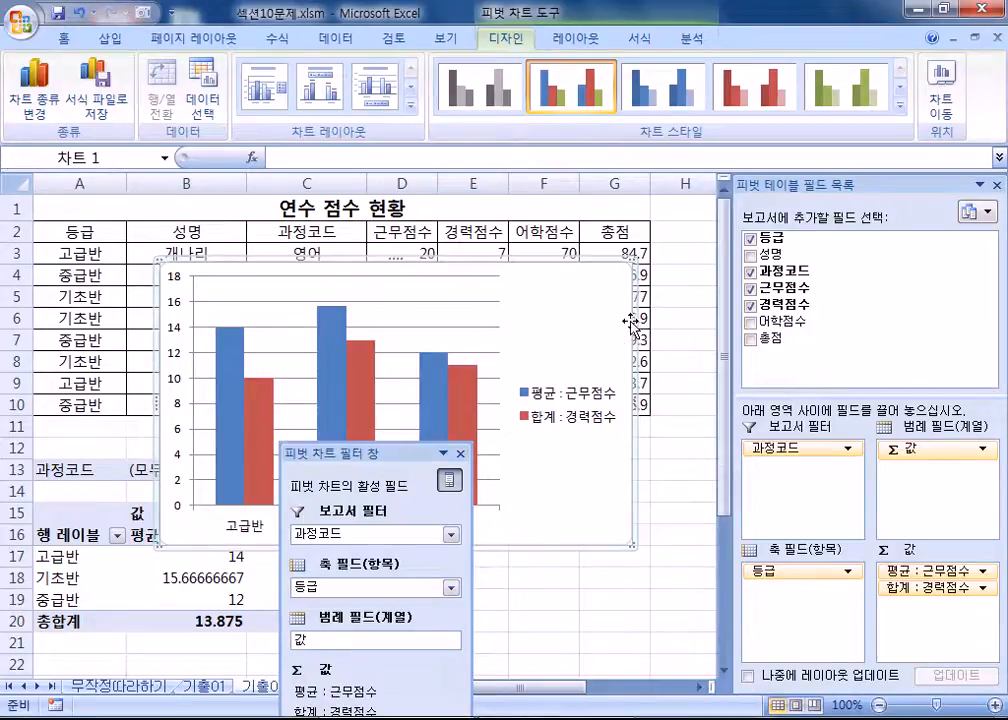
click(90, 577)
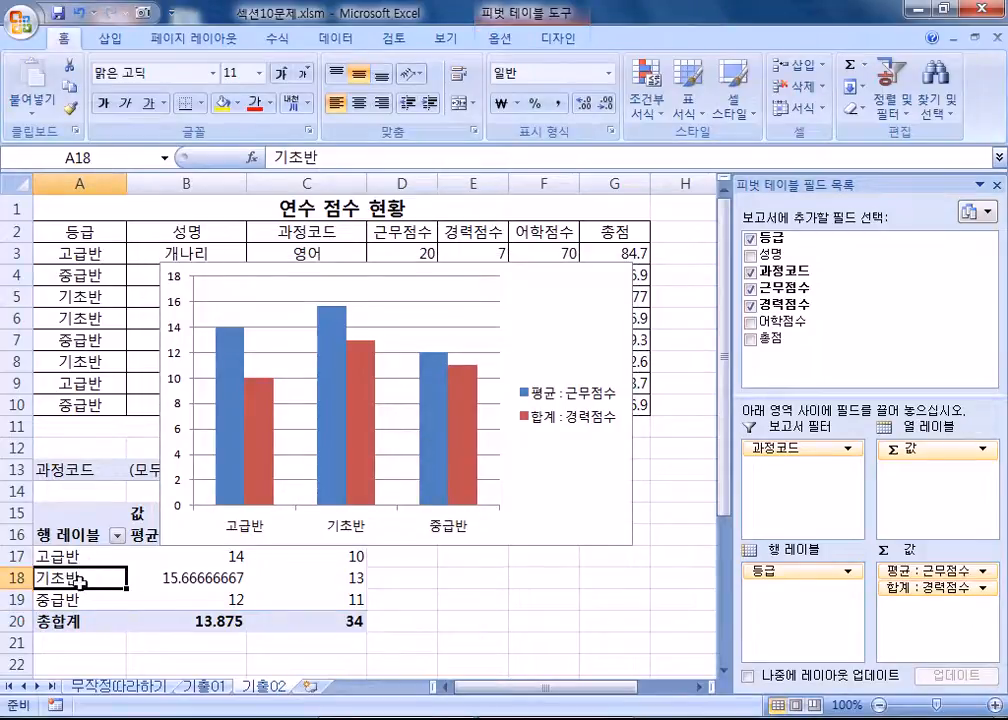
click(258, 576)
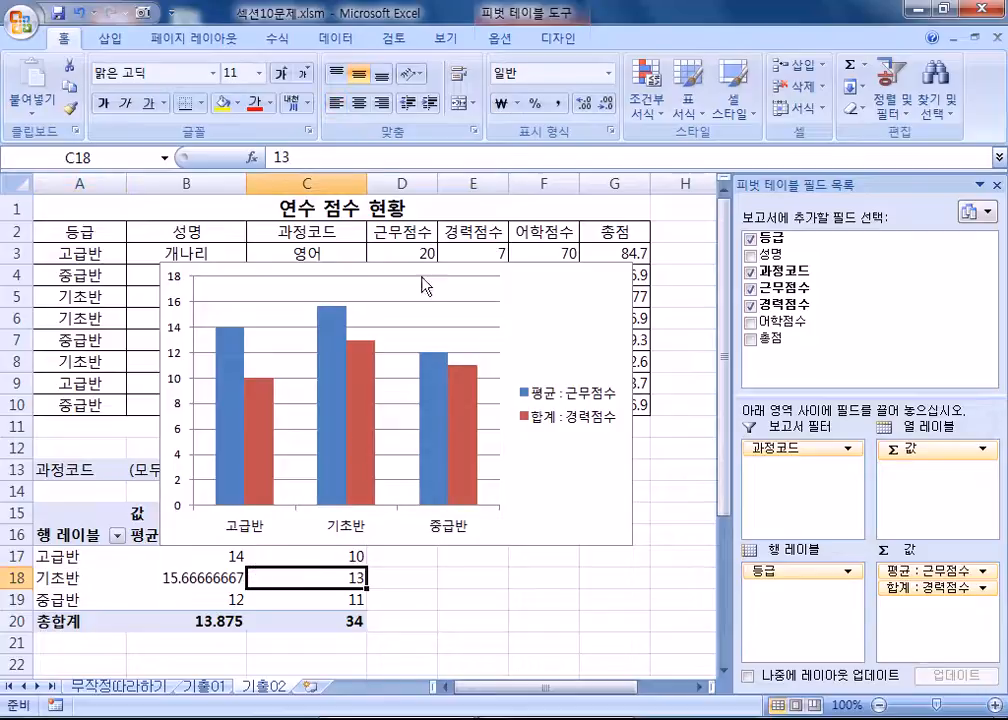
Compare the contextual tools available for the PivotTable, an ordinary score table cell and the PivotChart.
click(503, 38)
click(528, 42)
click(499, 38)
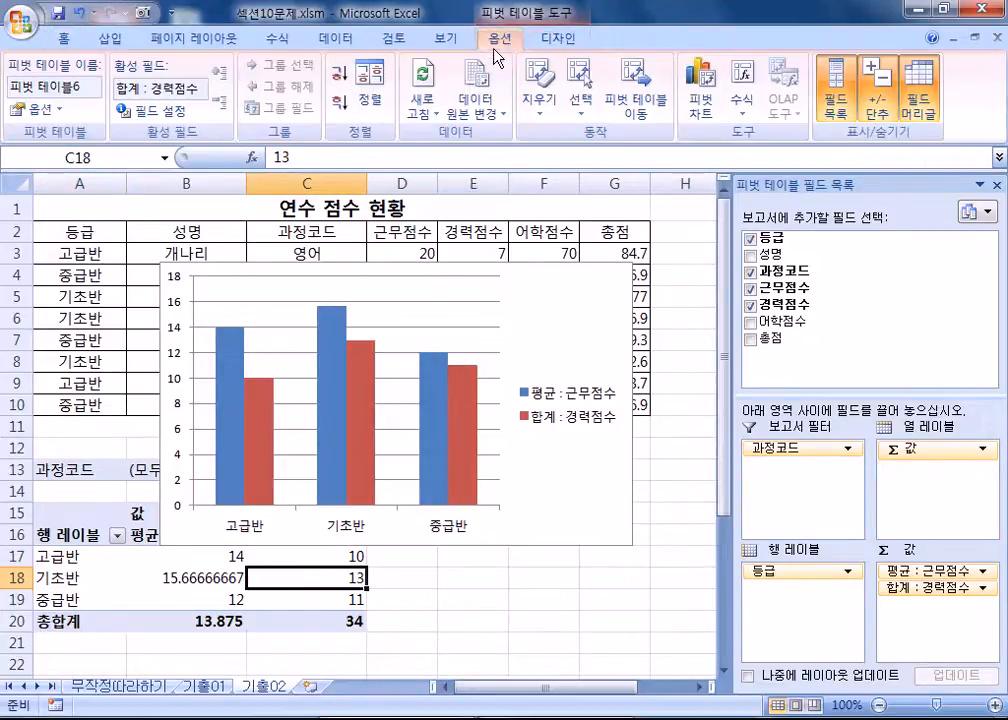
click(80, 222)
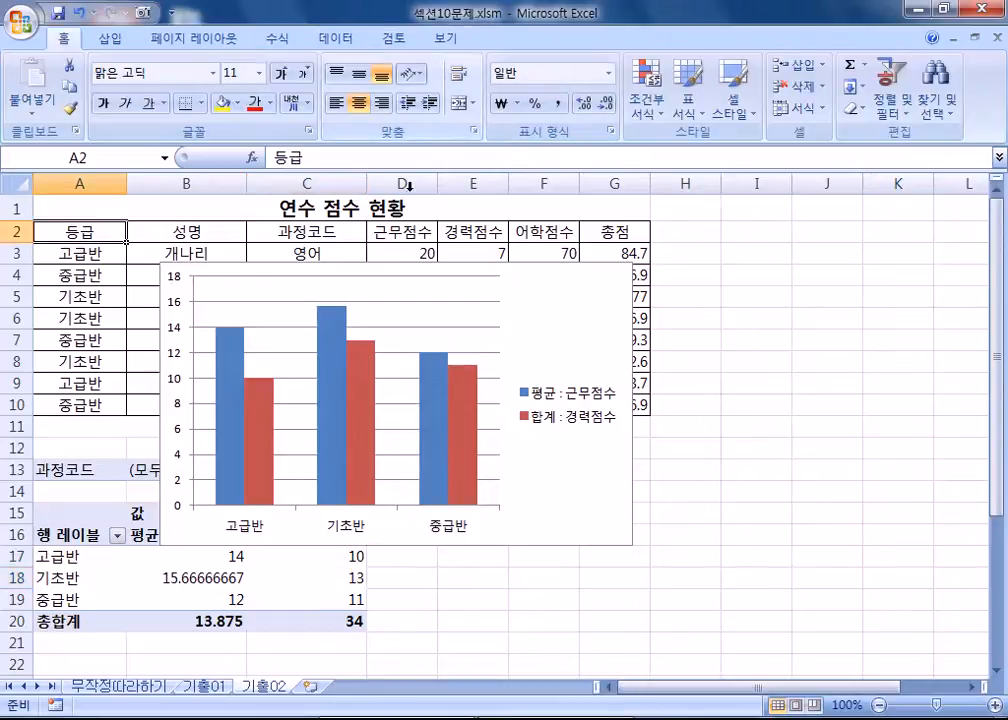
click(80, 515)
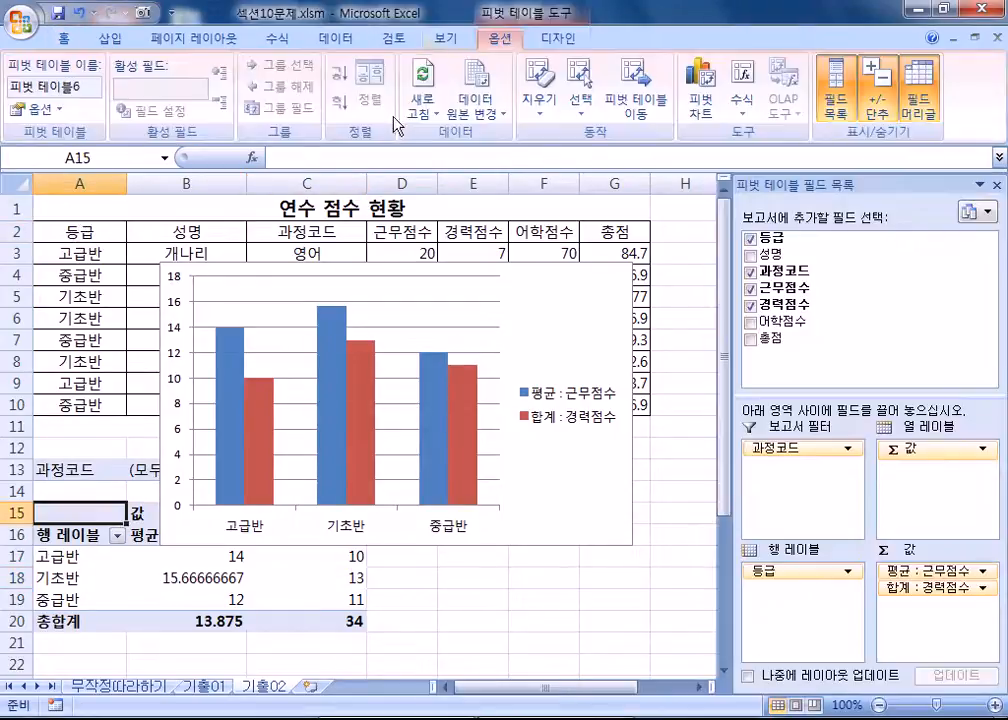
click(592, 316)
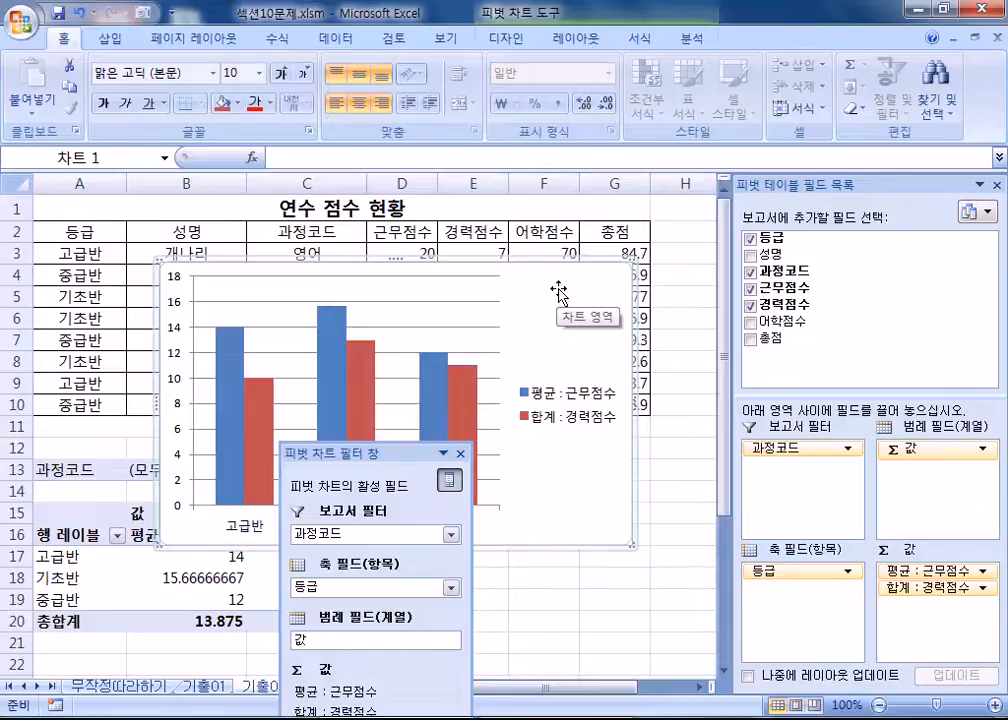
click(507, 40)
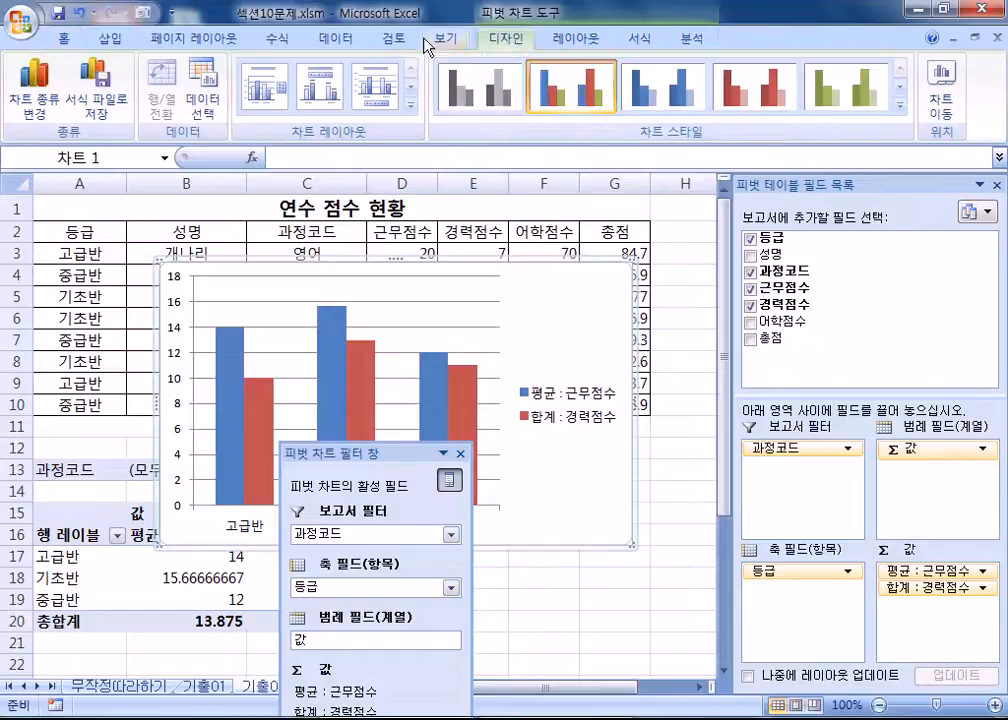
Examine the viewing, design and context commands available for the PivotChart's chart area.
click(426, 42)
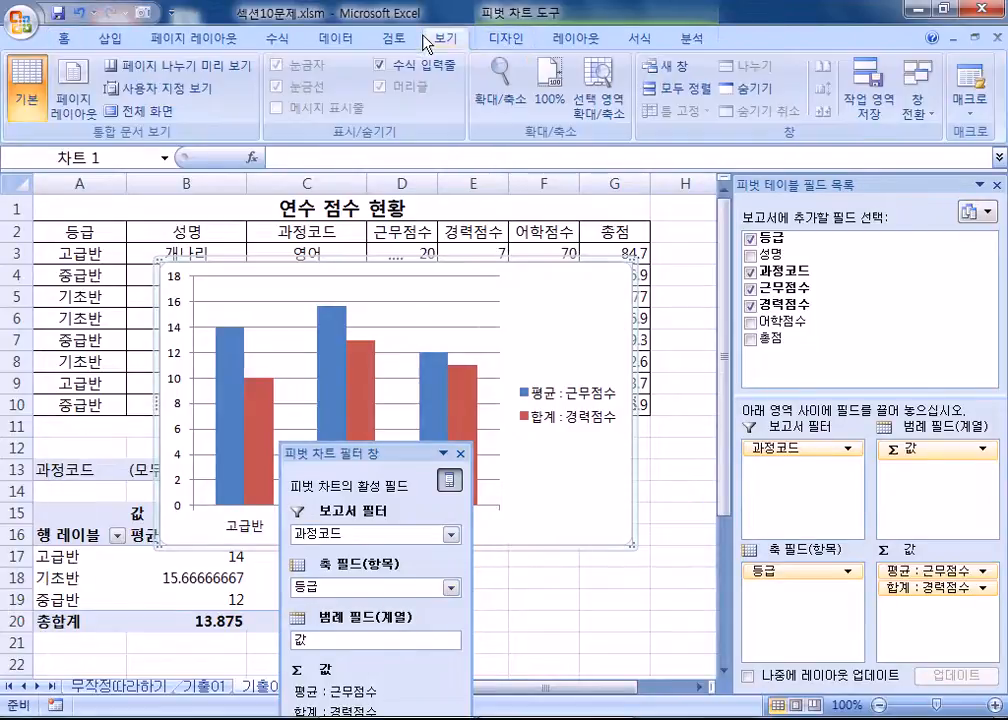
click(594, 309)
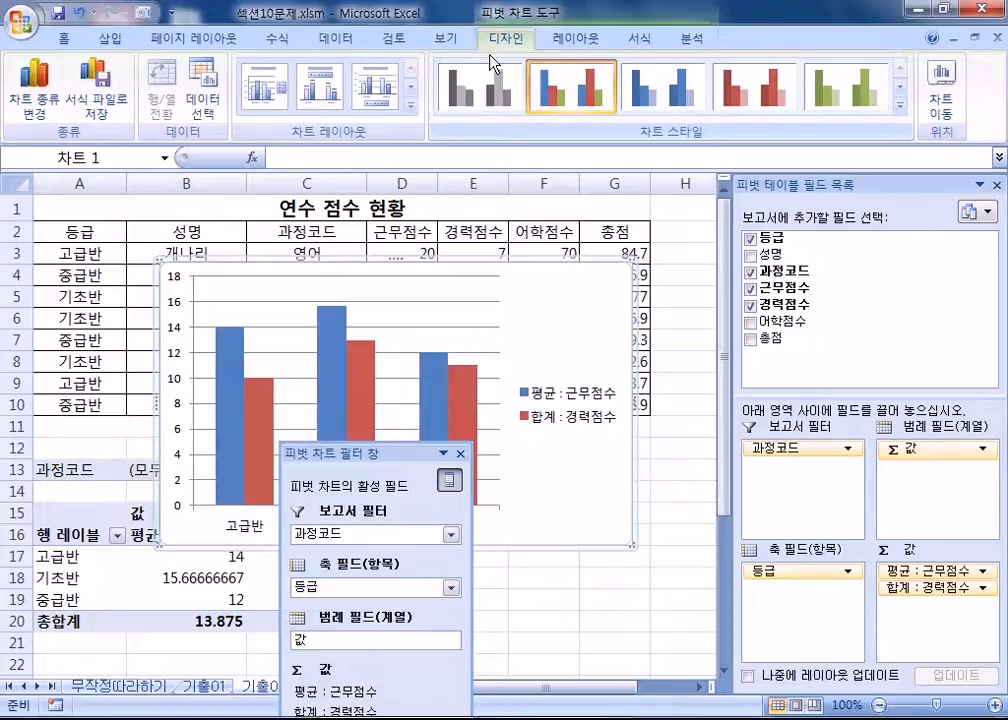
right_click(570, 312)
key(Escape)
right_click(557, 295)
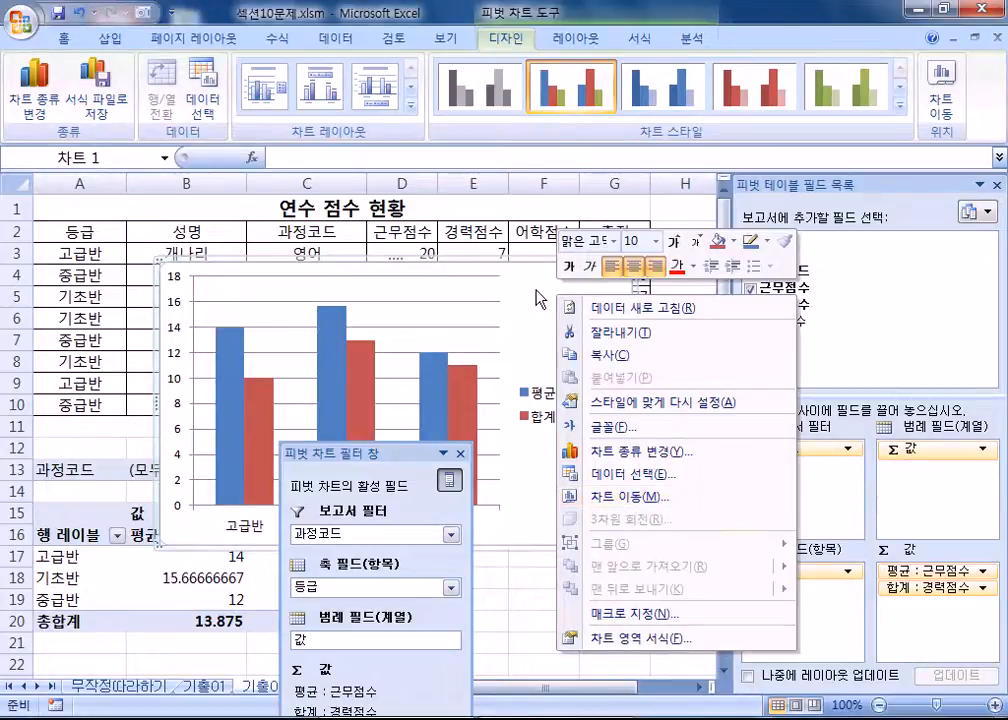
click(536, 292)
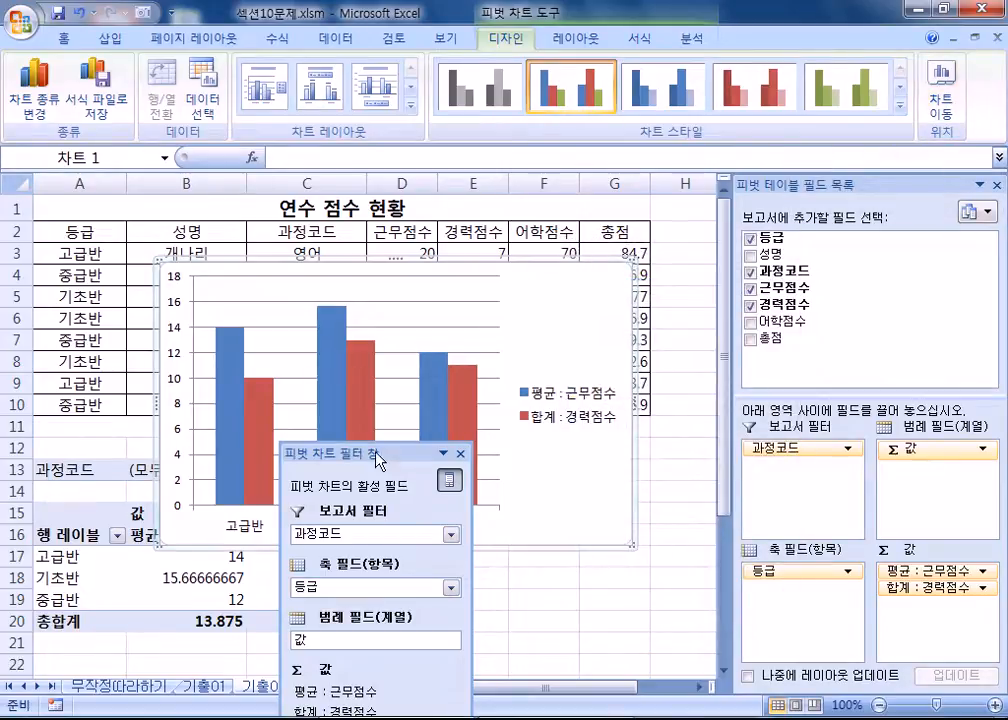
Move the PivotChart filter pane off the chart bars and examine the commands available for the plot area.
drag(378, 458, 124, 458)
click(286, 345)
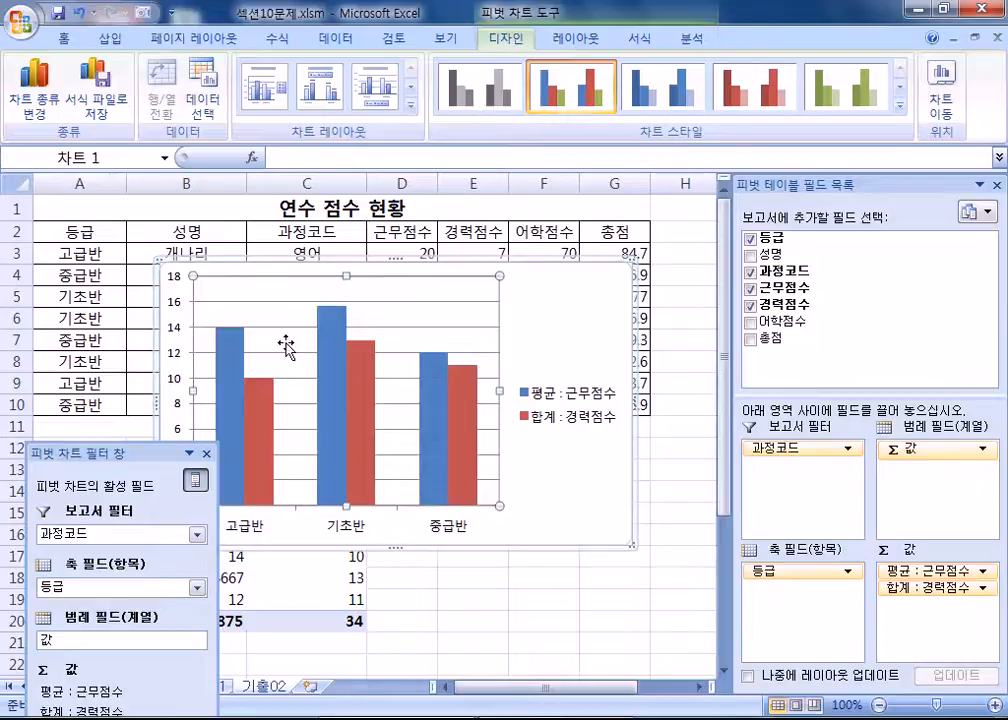
right_click(305, 298)
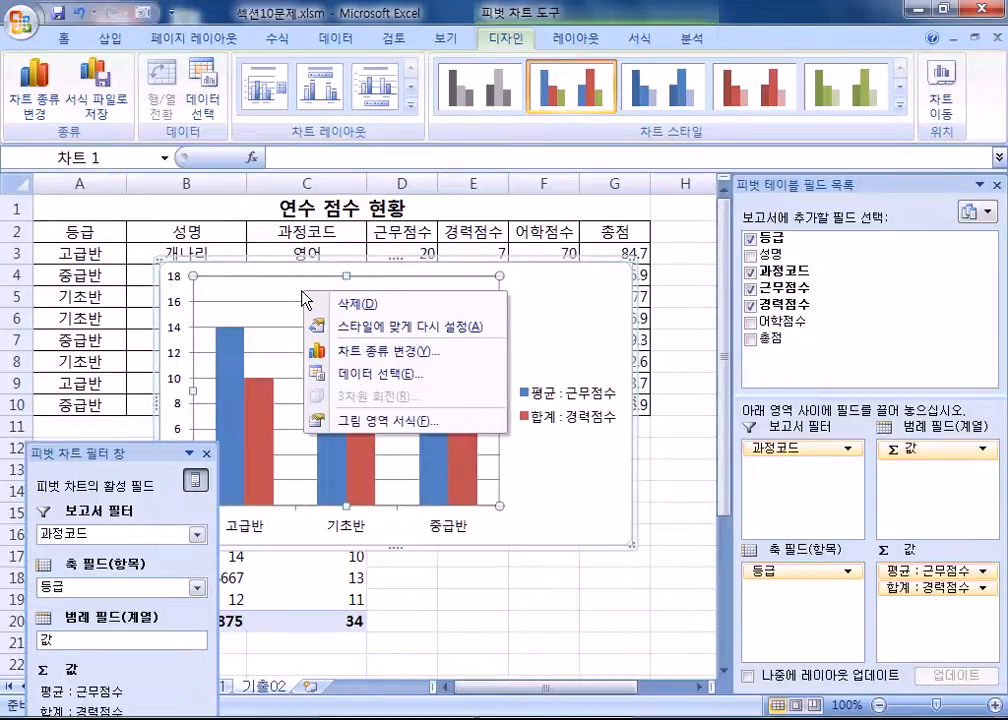
click(585, 468)
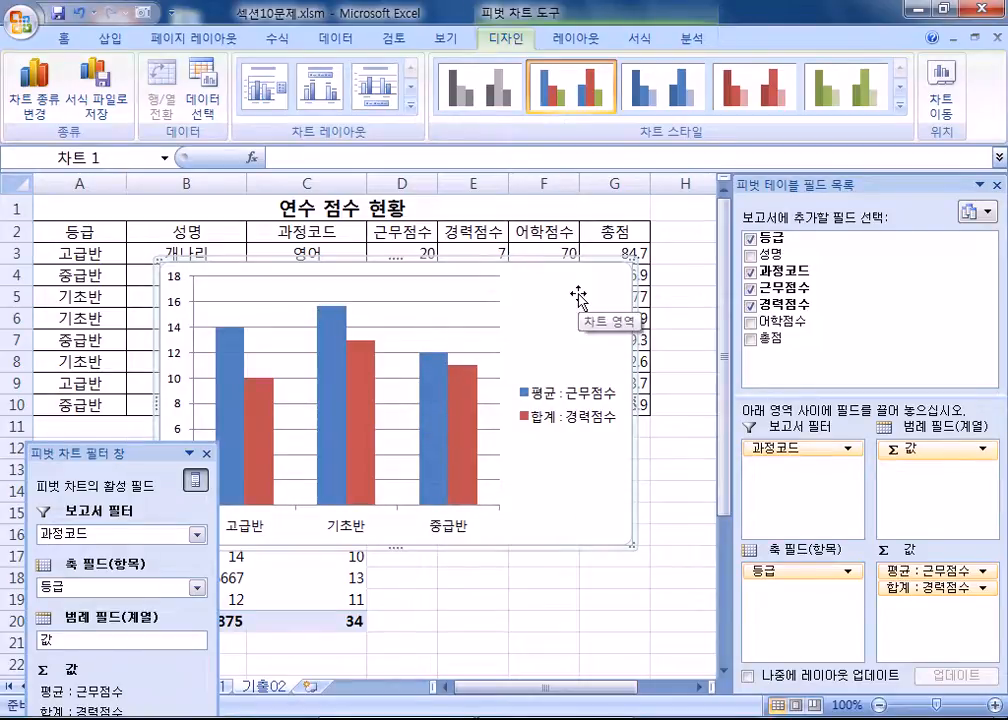
Move the PivotChart to a new sheet named Chart1 and place its filter pane near the chart's upper middle.
click(283, 38)
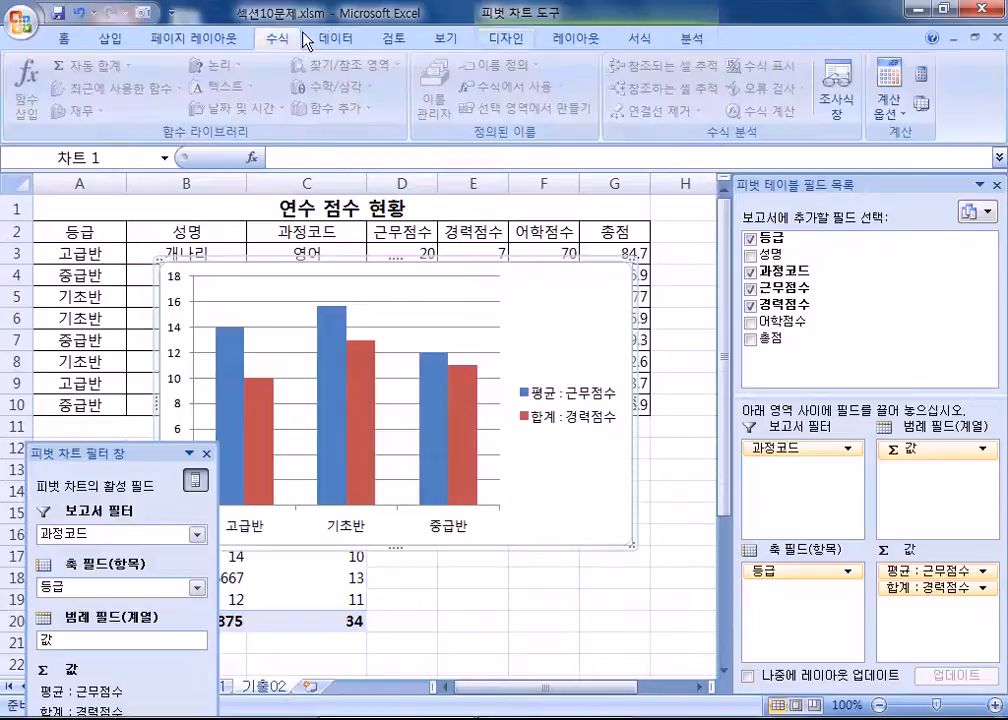
click(507, 39)
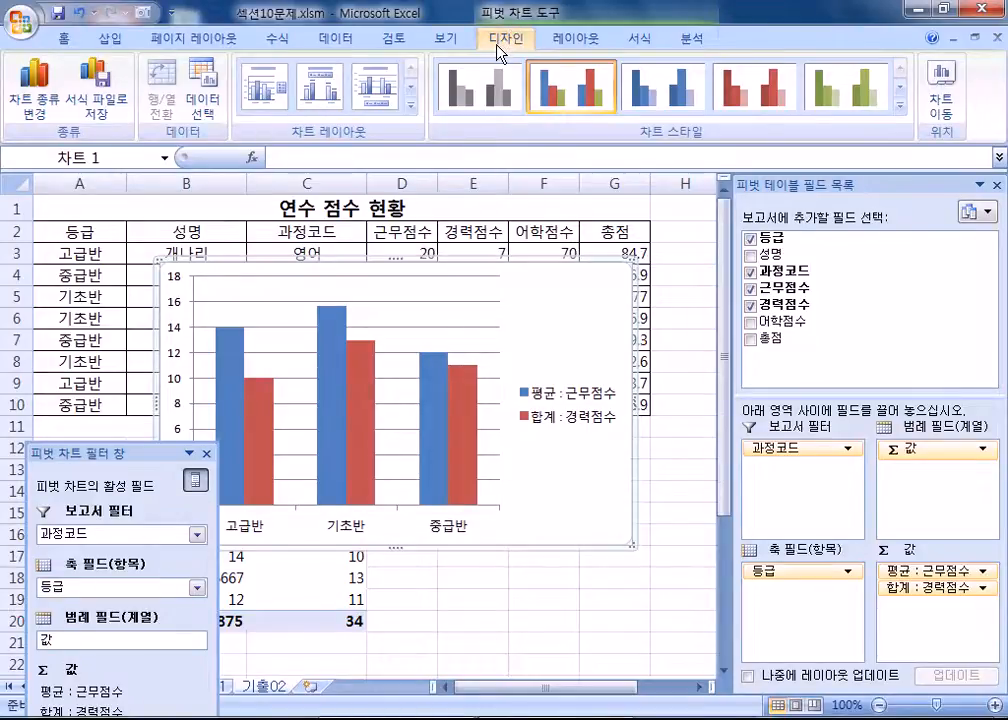
click(940, 97)
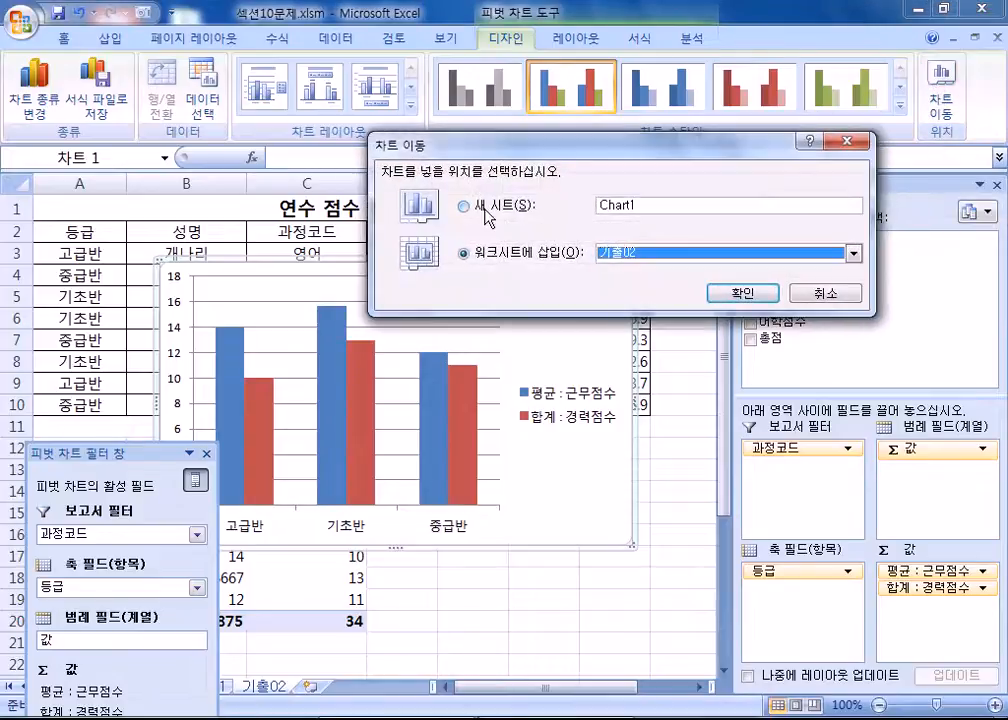
click(486, 208)
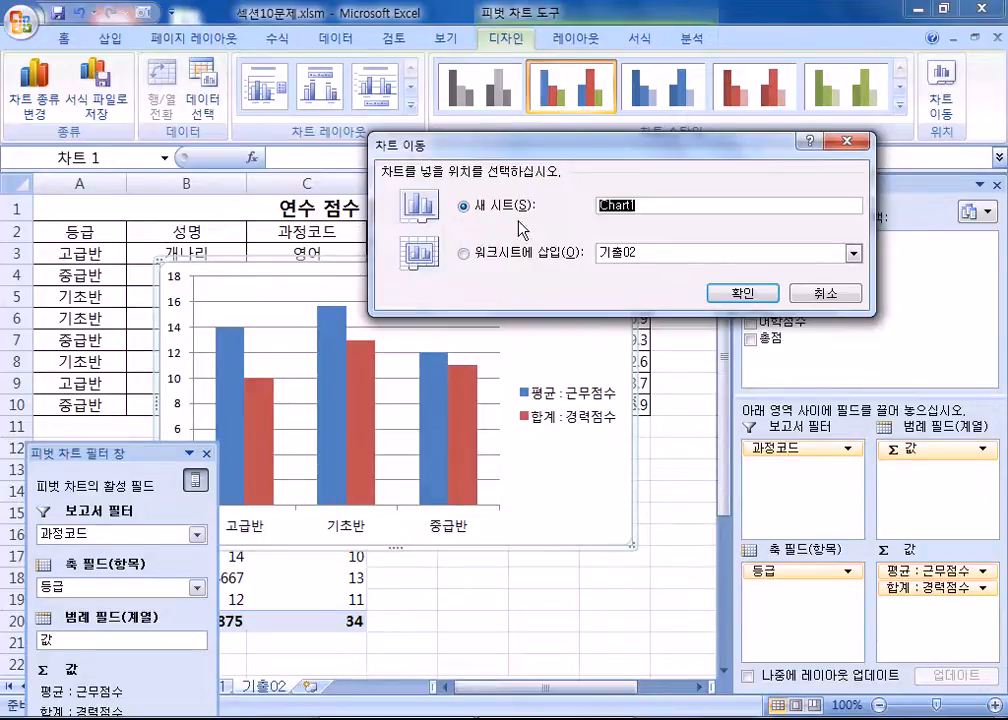
click(758, 292)
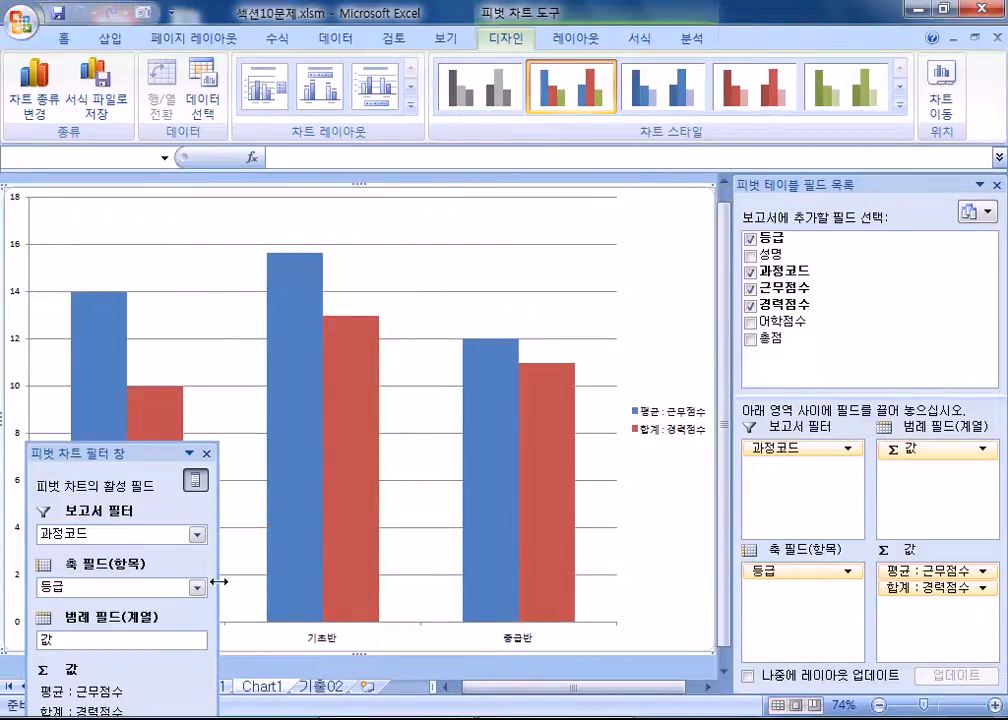
drag(157, 455, 431, 188)
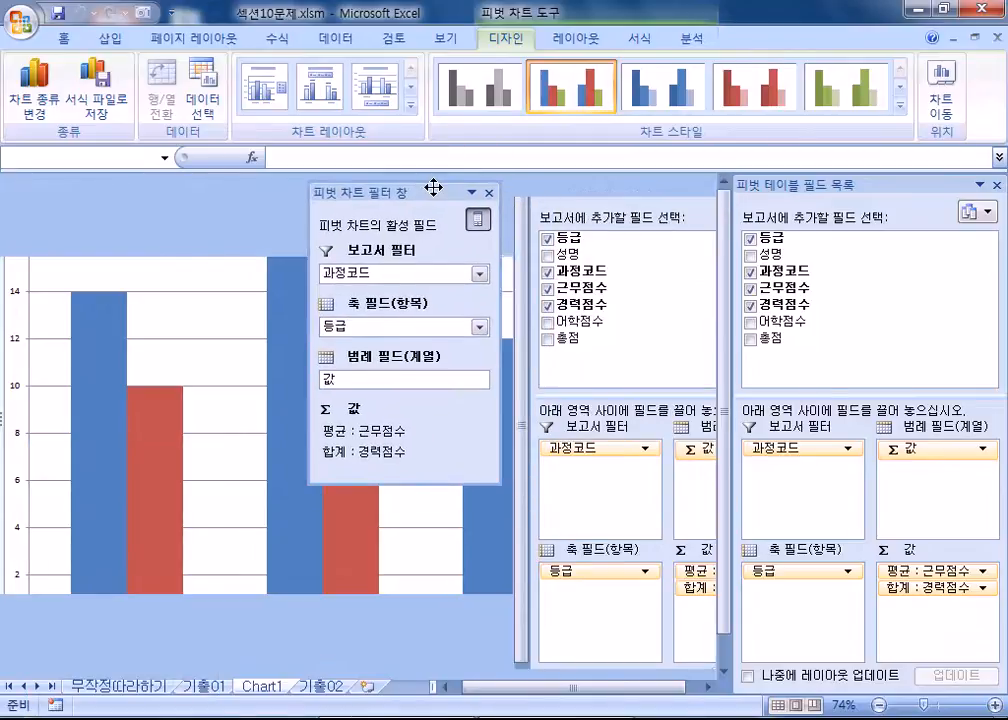
Review the source PivotTable on 기출02 and return to the Chart1 sheet.
click(324, 687)
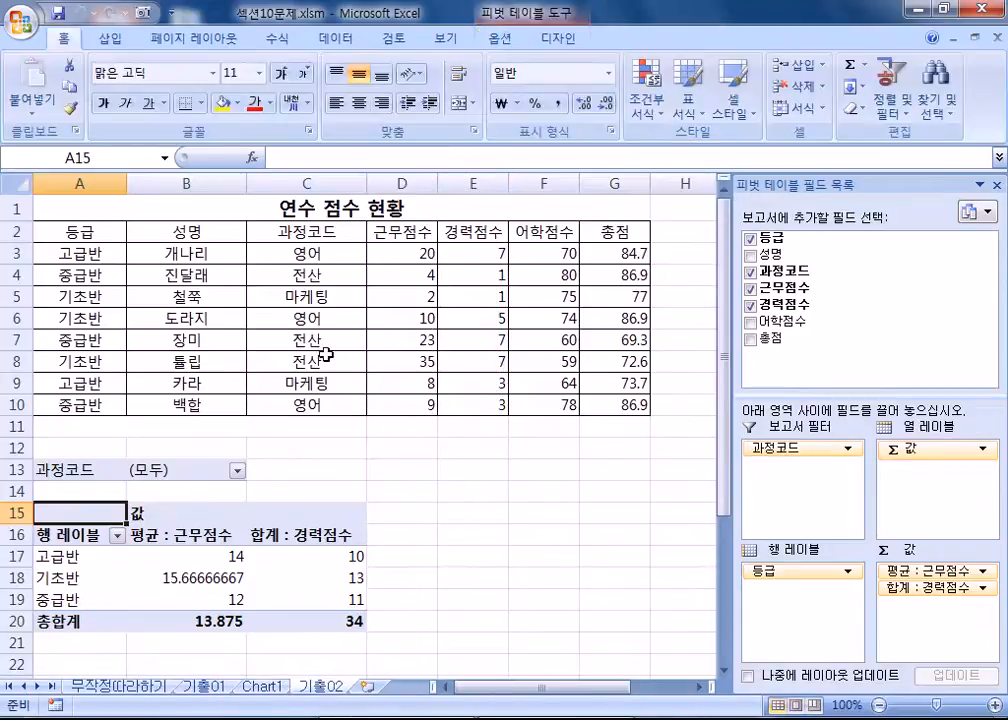
click(208, 534)
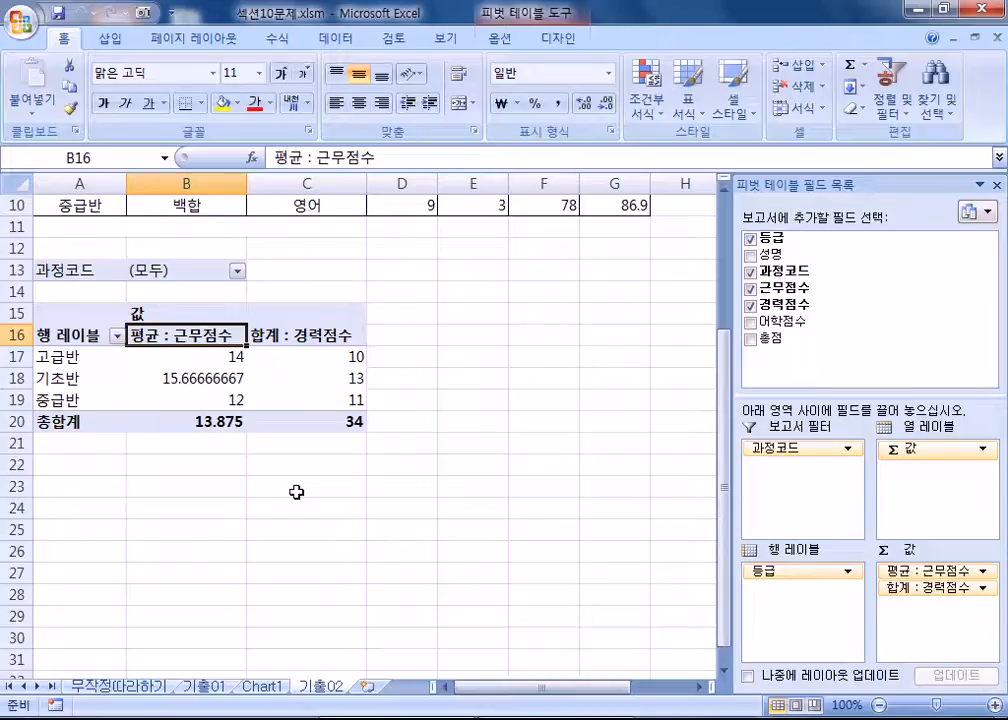
click(260, 687)
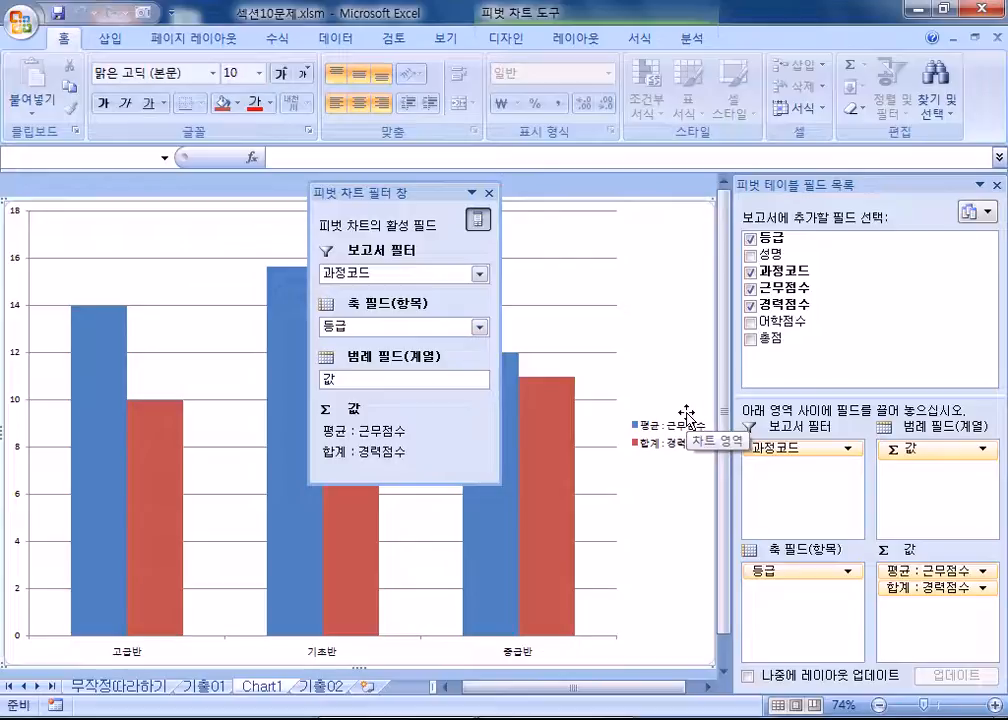
On 기출01, float the PivotTable field list and review the 판매일자 grouping unit 월 without applying a change.
click(205, 686)
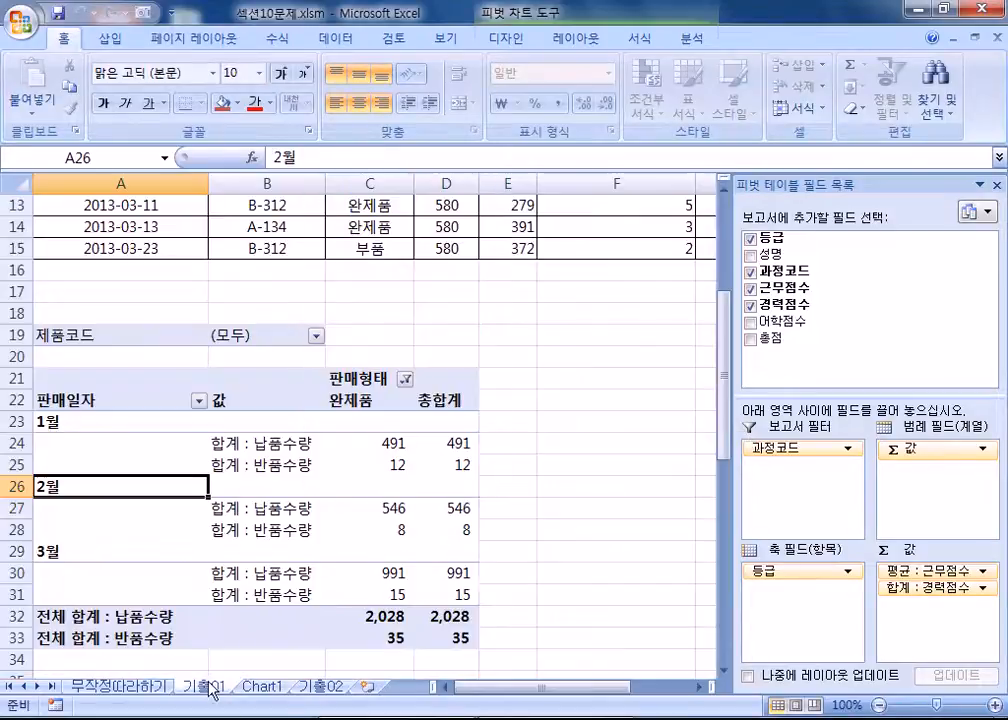
drag(895, 184, 518, 98)
mouse_move(455, 524)
mouse_down()
mouse_move(419, 515)
mouse_move(590, 428)
mouse_move(588, 388)
mouse_move(437, 530)
mouse_up()
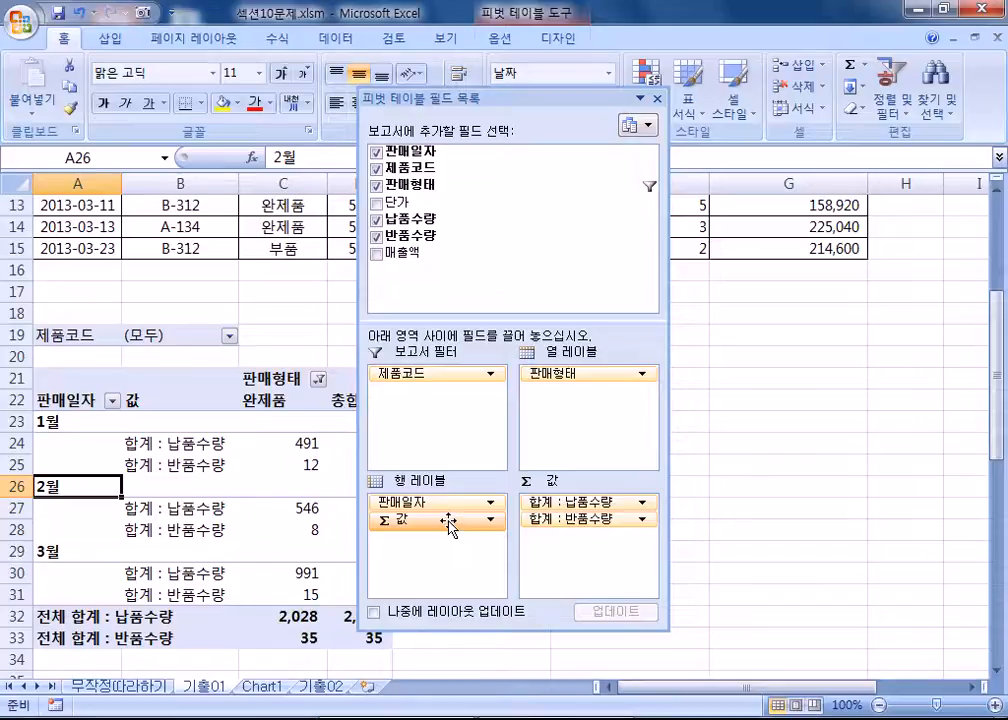
right_click(73, 485)
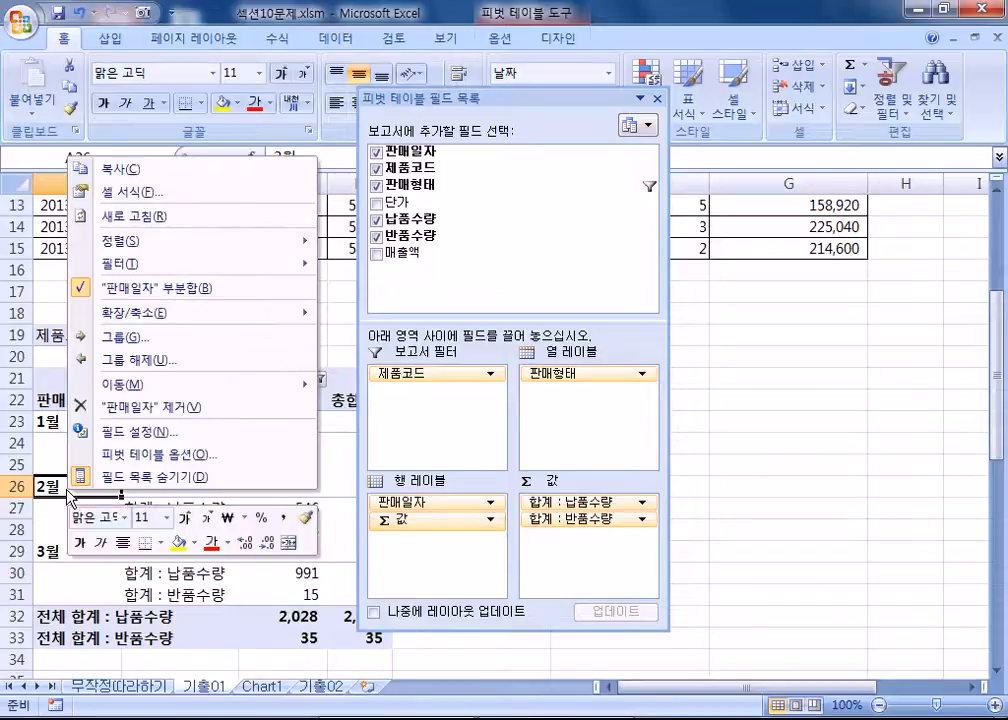
click(130, 347)
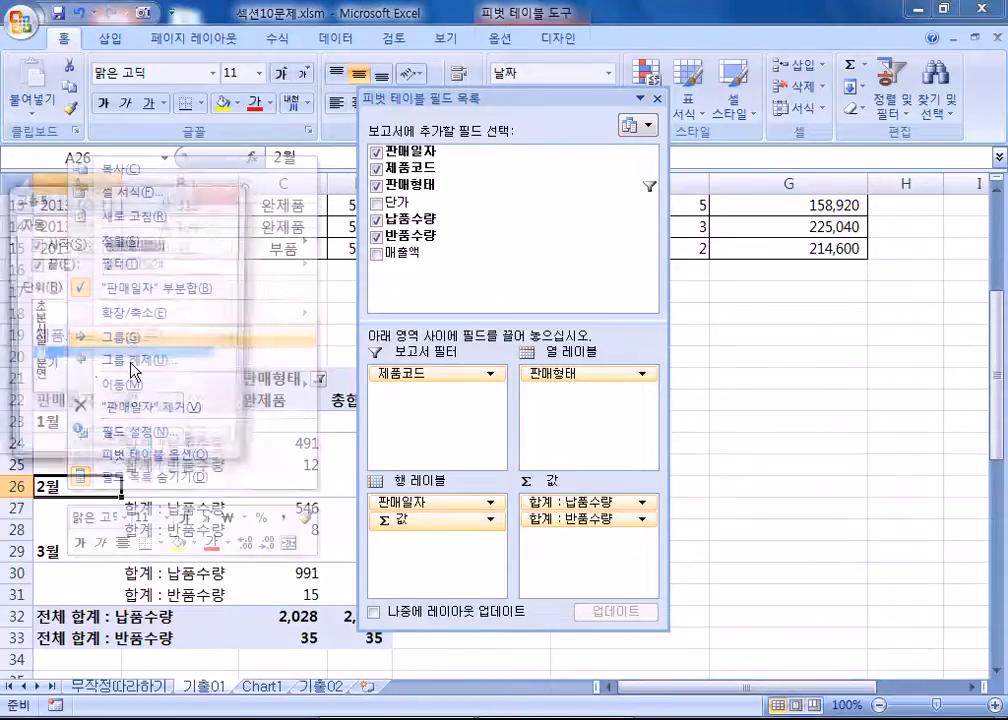
click(60, 354)
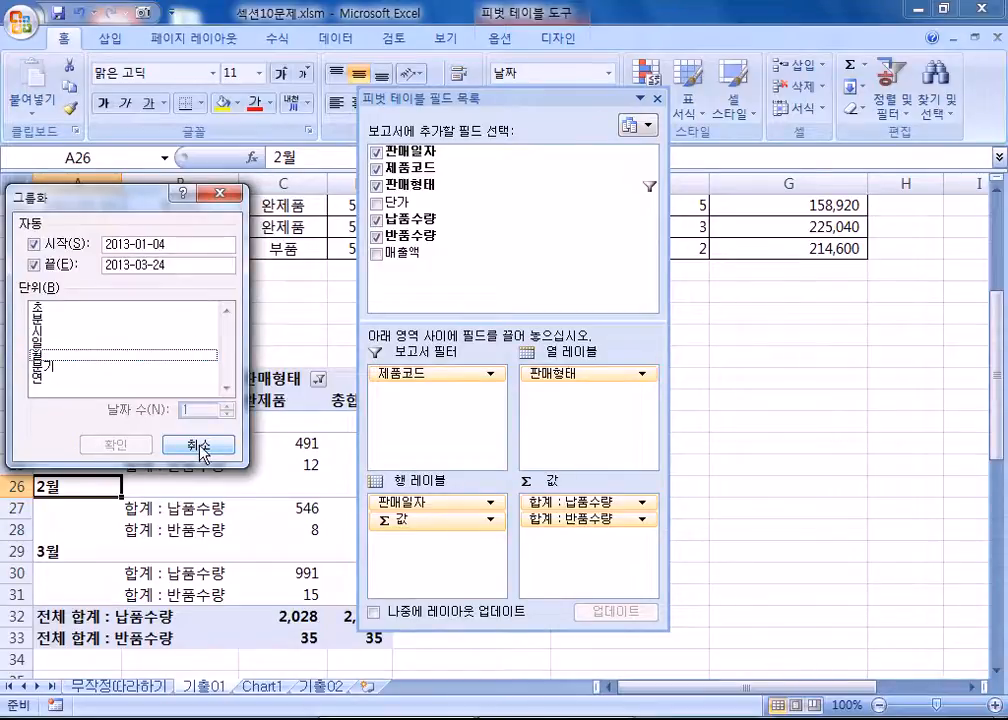
click(69, 354)
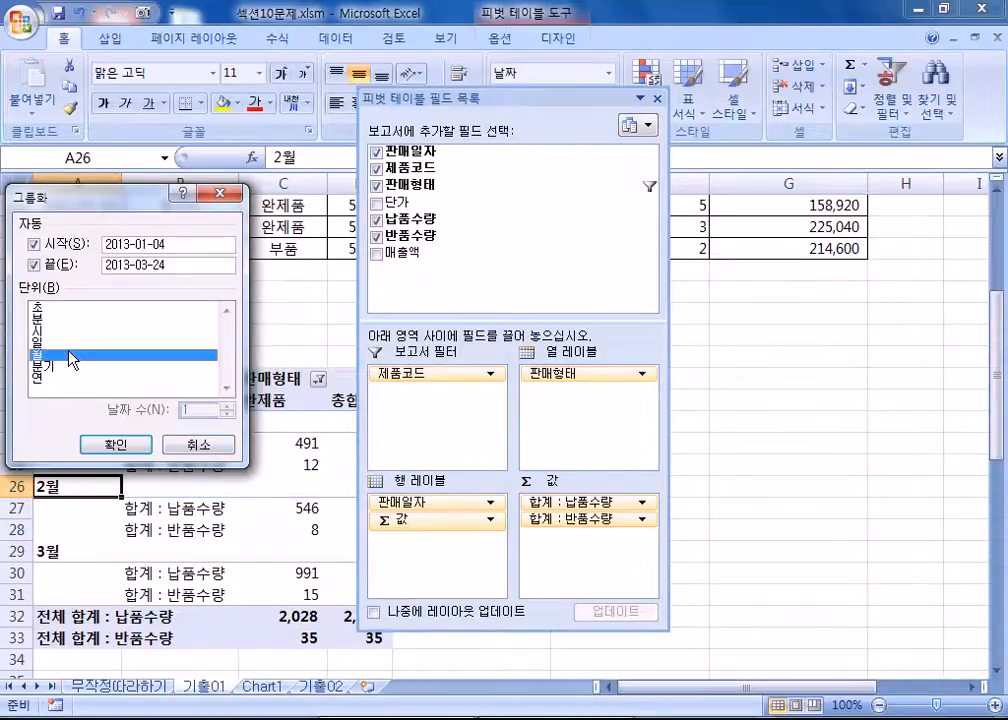
click(209, 444)
Ungroup the 판매일자 dates in the 기출01 PivotTable and group them again by 월.
right_click(70, 487)
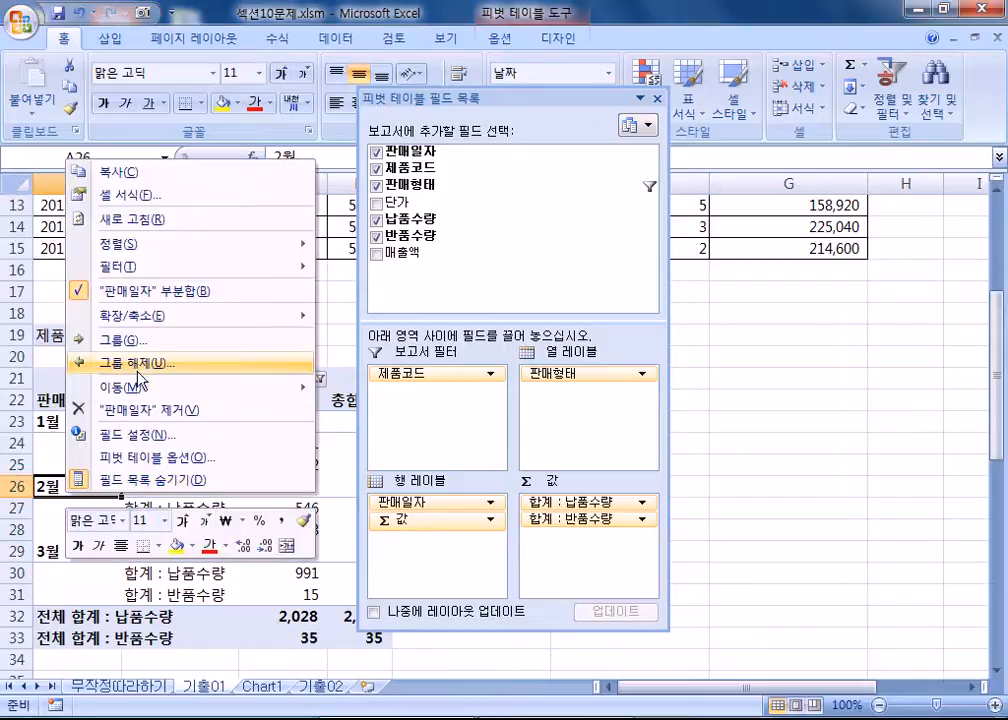
click(90, 299)
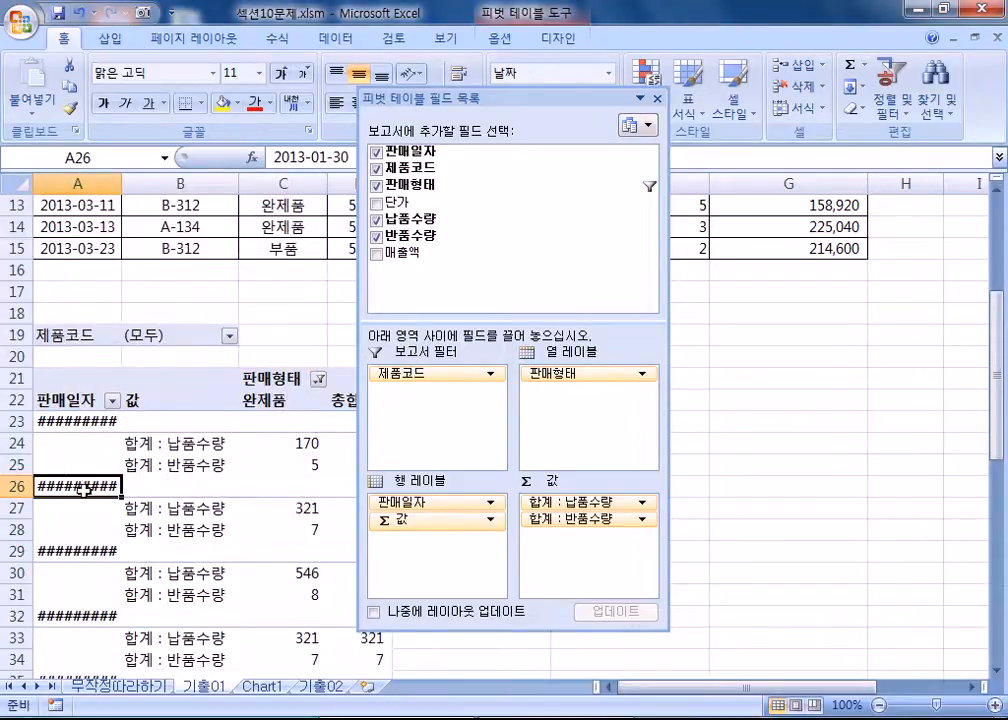
right_click(84, 488)
click(145, 342)
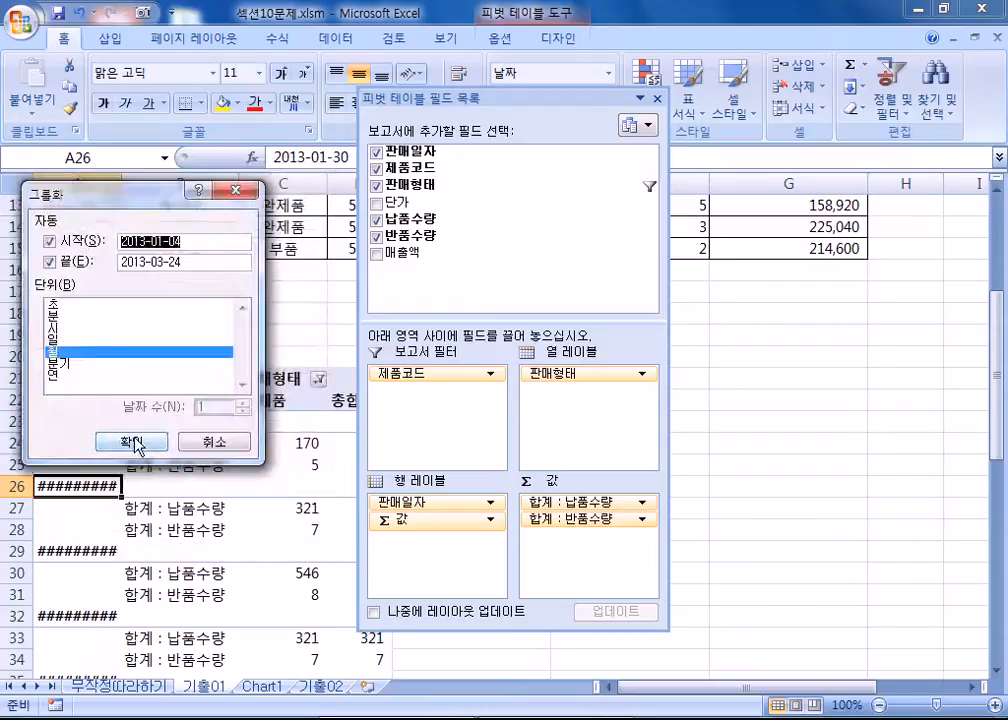
click(135, 442)
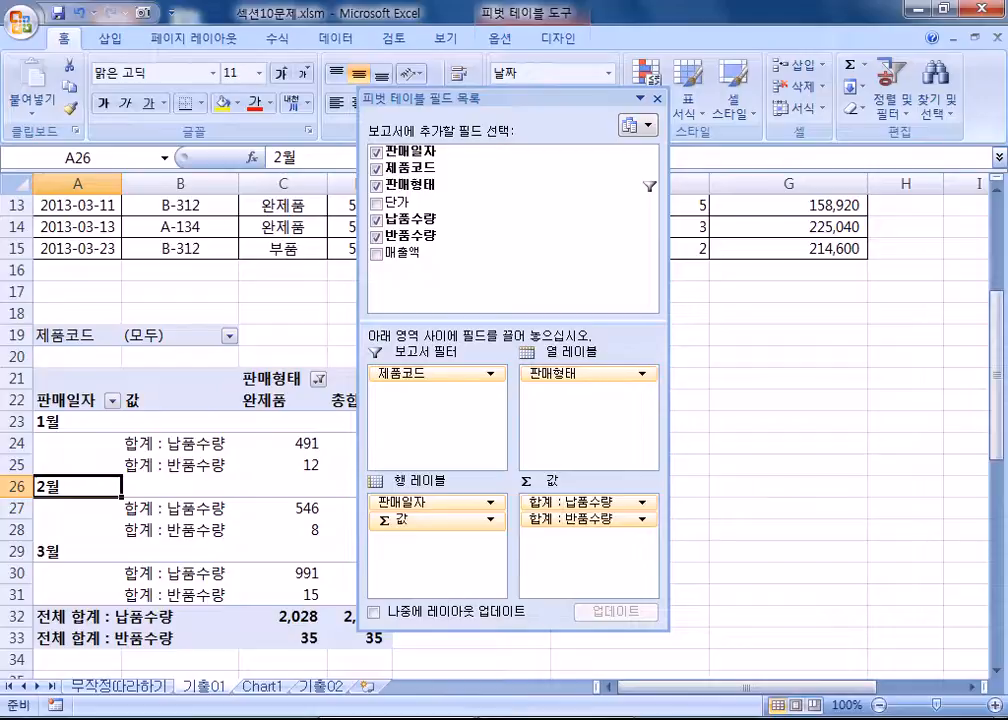
Return to 기출02, dock the PivotTable field list again and select the 고급반 근무점수 average.
click(322, 686)
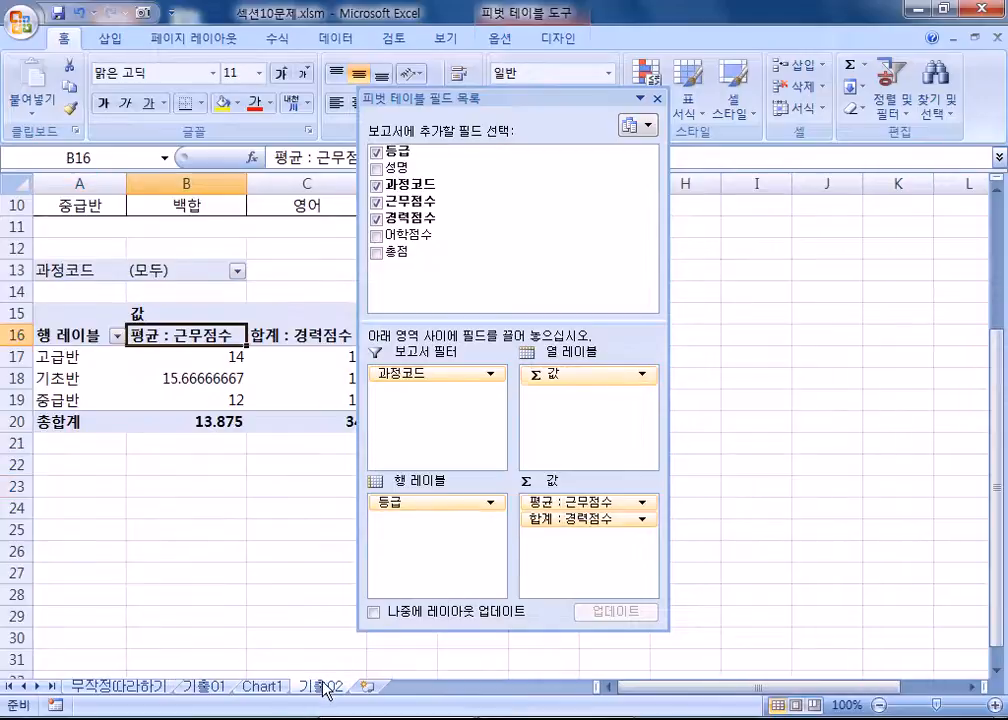
double_click(476, 108)
scroll(223, 479, up, 2)
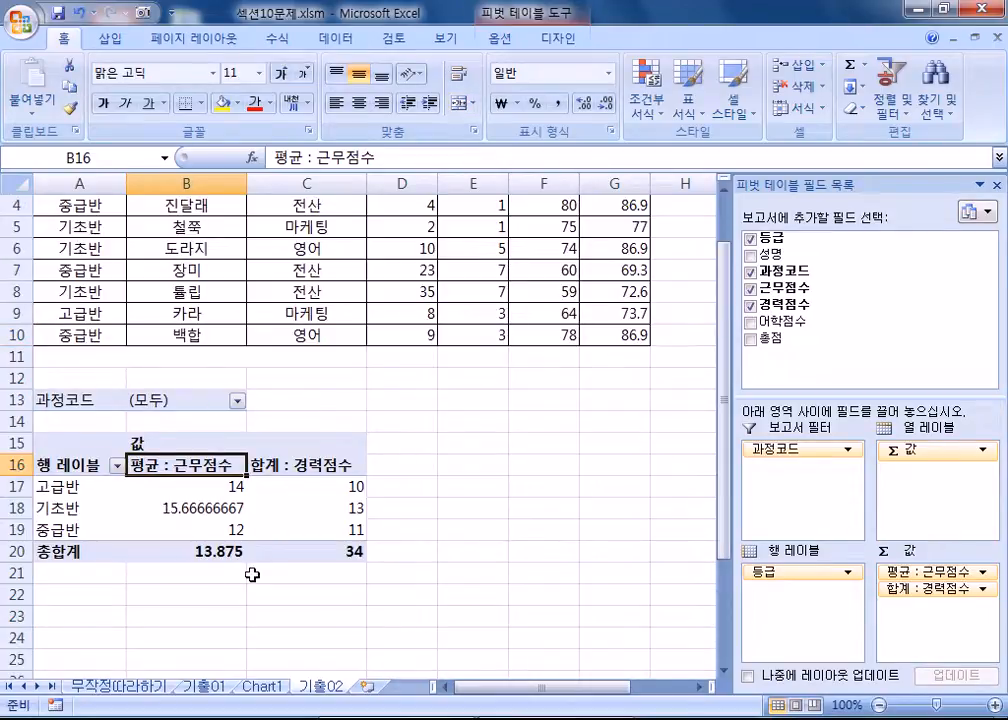
click(193, 492)
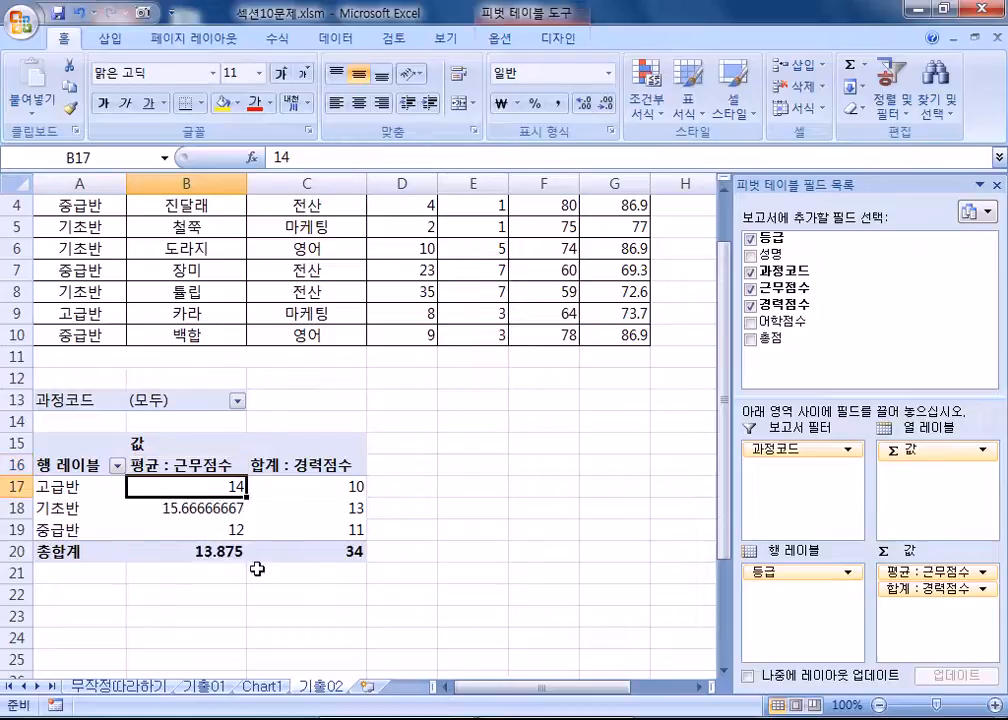
Examine the legend and the 평균 : 근무점수 series of the PivotChart on the Chart1 sheet.
click(262, 686)
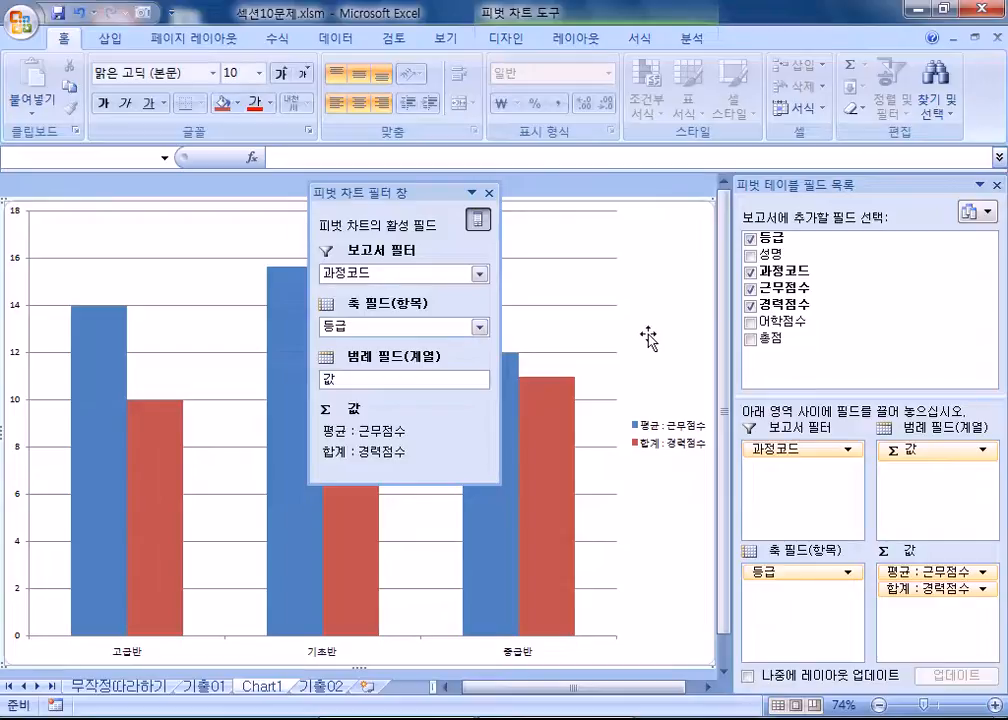
click(672, 440)
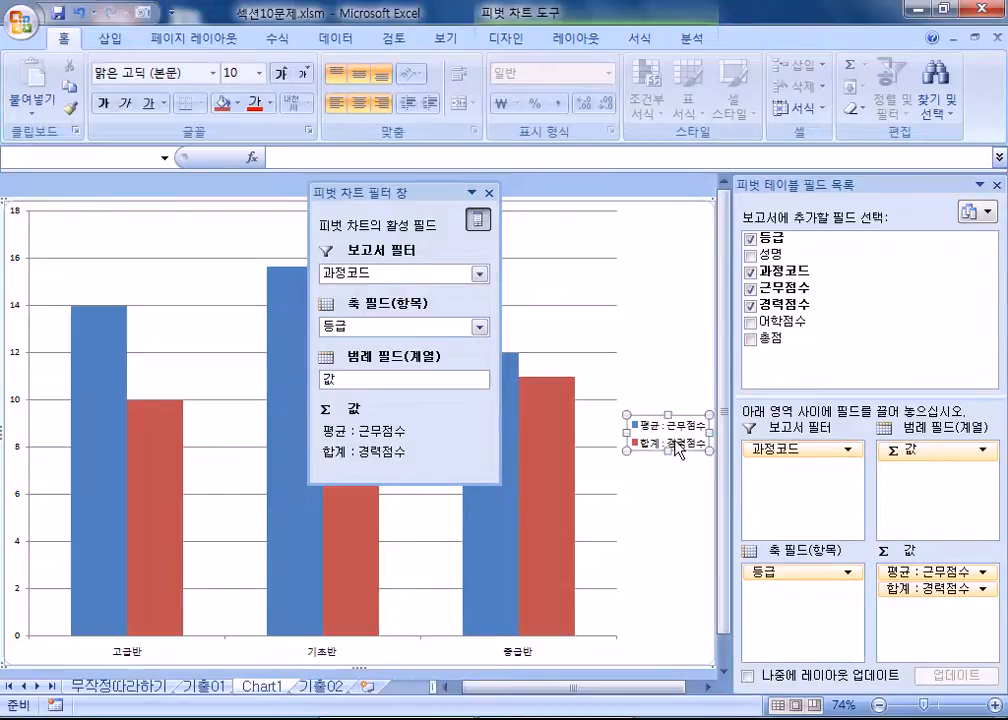
click(84, 358)
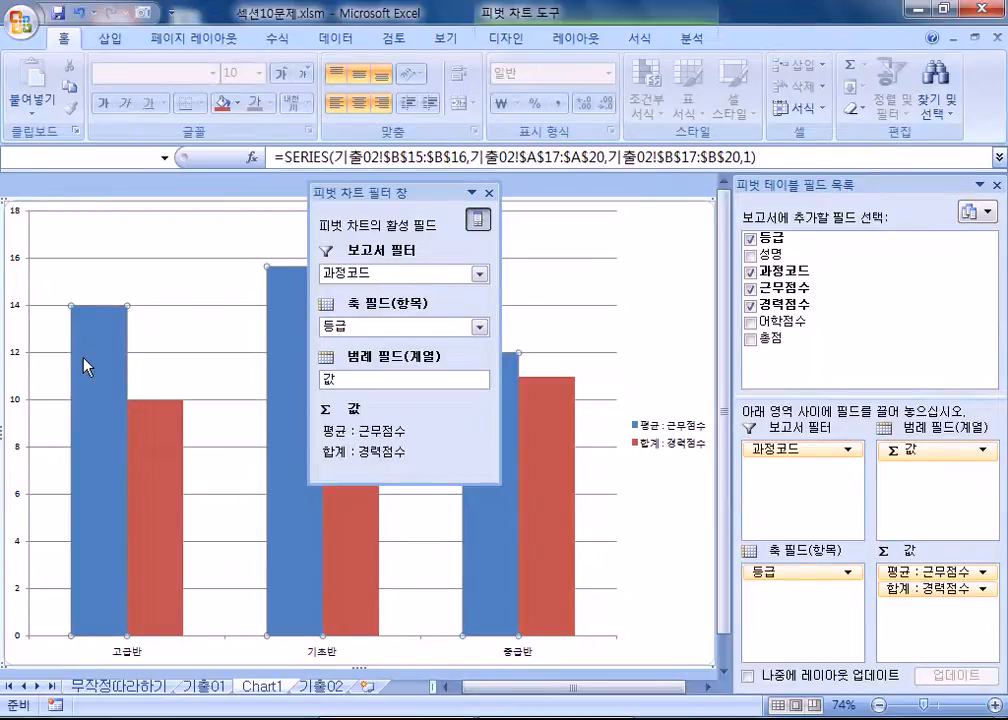
click(682, 263)
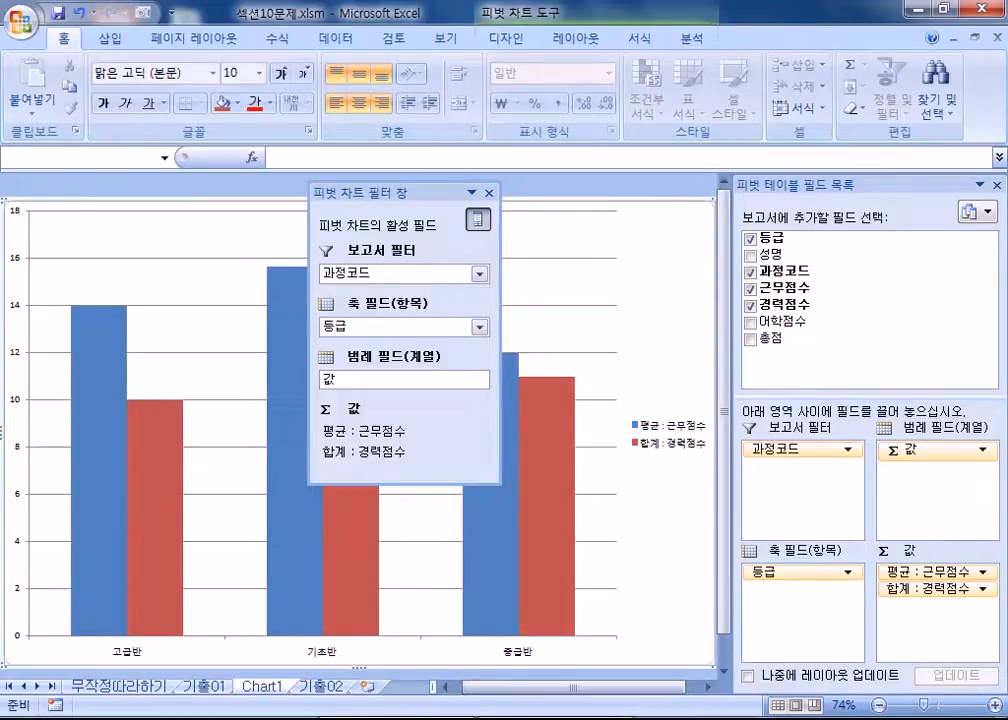
mouse_move(396, 718)
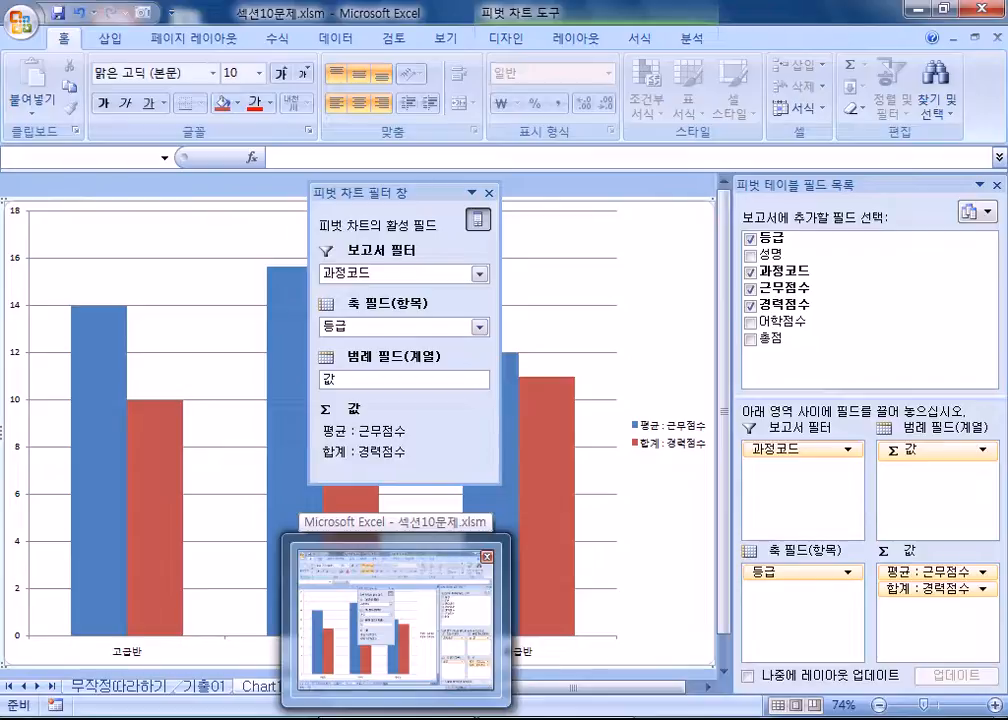